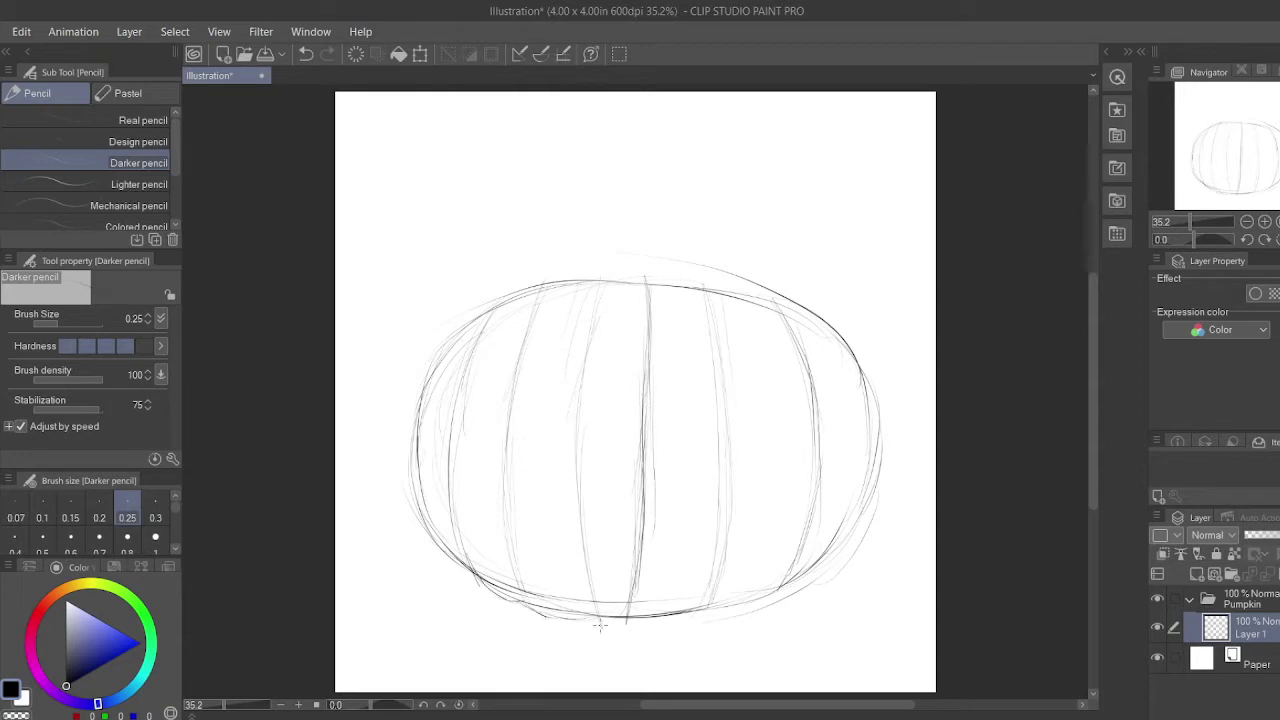
# Undo the vertical rib lines inside the pumpkin outline.
pyautogui.hotkey('ctrl', 'z')
pyautogui.hotkey('ctrl', 'z')
pyautogui.hotkey('ctrl', 'z')
pyautogui.hotkey('ctrl', 'z')
pyautogui.hotkey('ctrl', 'z')
pyautogui.hotkey('ctrl', 'z')
pyautogui.hotkey('ctrl', 'z')
pyautogui.hotkey('ctrl', 'z')
pyautogui.hotkey('ctrl', 'z')
pyautogui.hotkey('ctrl', 'z')
pyautogui.hotkey('ctrl', 'z')
pyautogui.hotkey('ctrl', 'z')
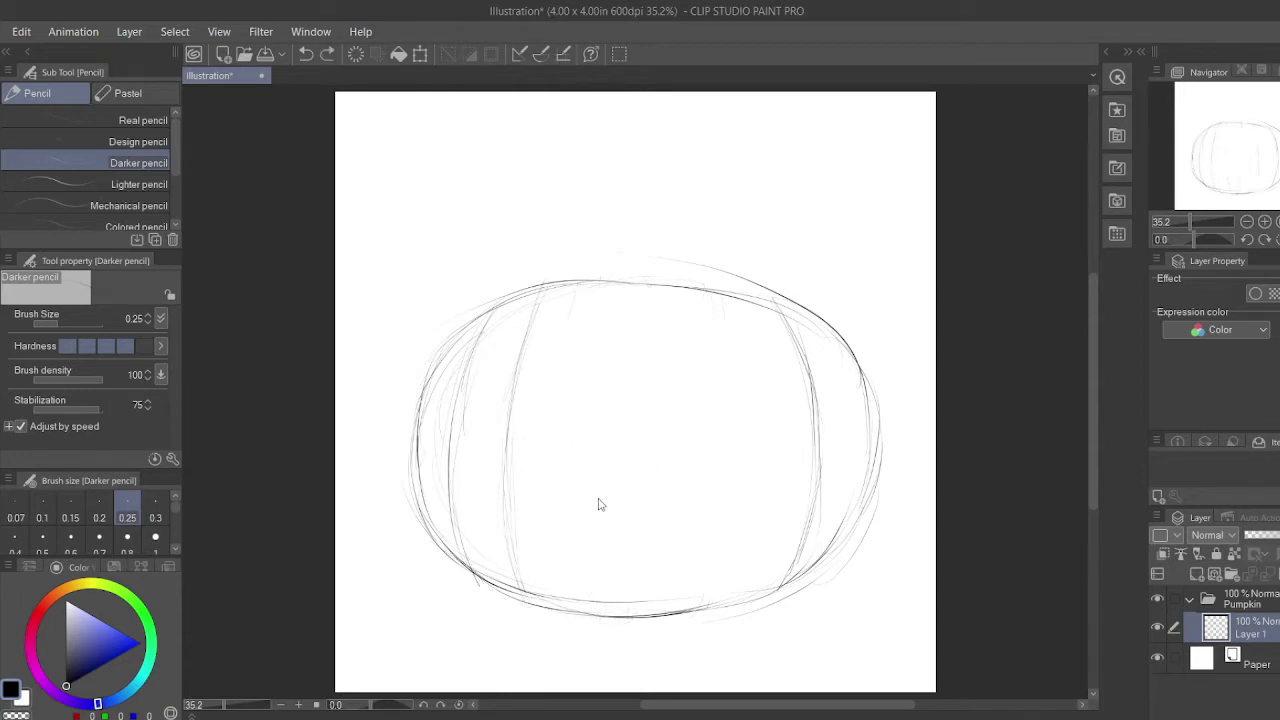
# Sketch new curved ribs down the pumpkin's middle and left half, building up the central one with several strokes.
pyautogui.moveTo(593, 287); pyautogui.dragTo(572, 598)
pyautogui.moveTo(664, 357); pyautogui.dragTo(645, 625)
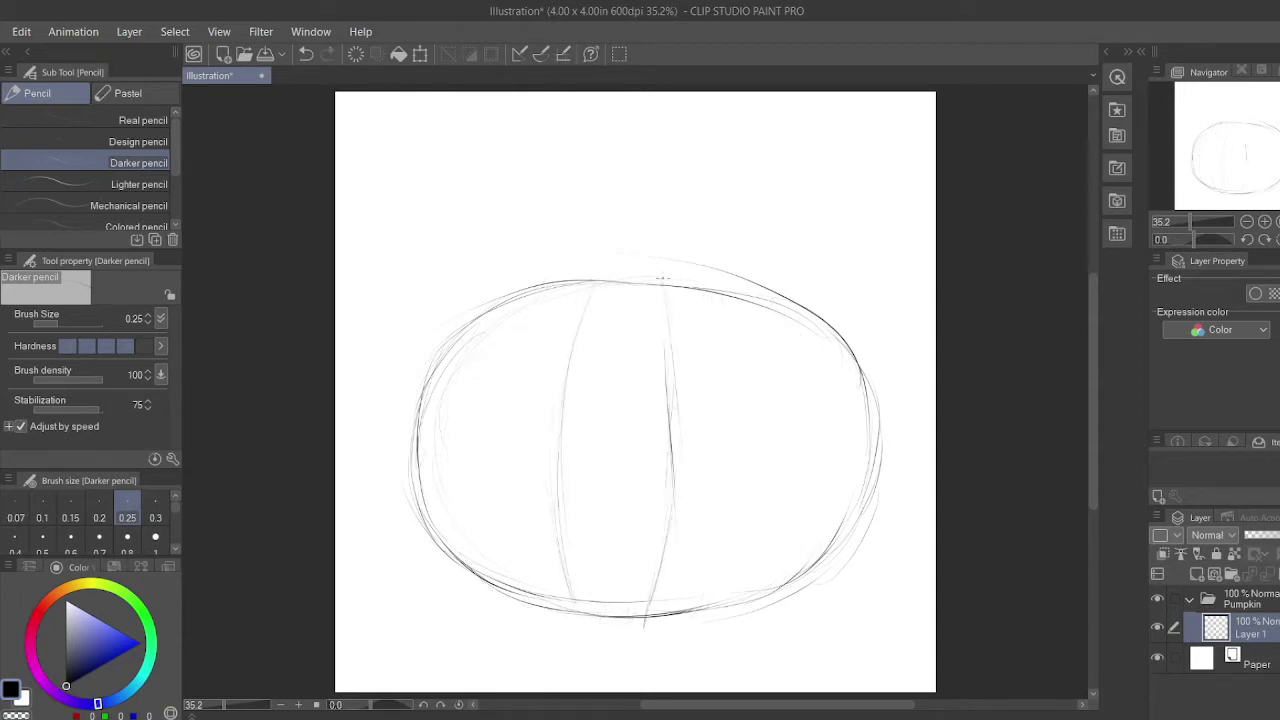
pyautogui.moveTo(662, 282); pyautogui.dragTo(650, 600)
pyautogui.moveTo(676, 320); pyautogui.dragTo(668, 528)
pyautogui.moveTo(672, 392); pyautogui.dragTo(660, 536)
pyautogui.moveTo(498, 318); pyautogui.dragTo(472, 484)
pyautogui.moveTo(482, 540); pyautogui.dragTo(494, 574)
pyautogui.moveTo(506, 312); pyautogui.dragTo(476, 406)
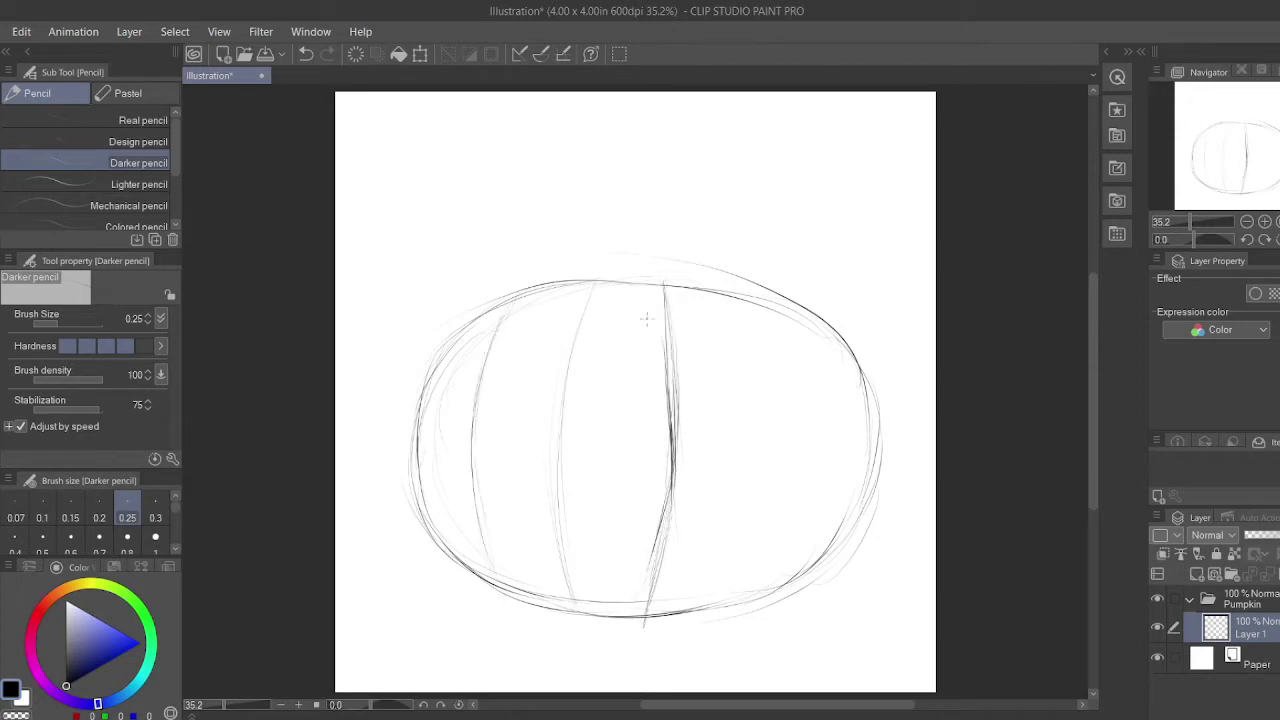
# Sketch two curved ribs down the right half of the pumpkin.
pyautogui.moveTo(737, 298)
pyautogui.mouseDown()
pyautogui.moveTo(715, 592)
pyautogui.moveTo(701, 613)
pyautogui.mouseUp()
pyautogui.moveTo(752, 368)
pyautogui.mouseDown()
pyautogui.moveTo(755, 466)
pyautogui.moveTo(720, 602)
pyautogui.mouseUp()
pyautogui.moveTo(819, 335)
pyautogui.mouseDown()
pyautogui.moveTo(825, 526)
pyautogui.moveTo(780, 601)
pyautogui.mouseUp()
pyautogui.moveTo(814, 538); pyautogui.dragTo(778, 598)
# Reinforce the pumpkin's outer contour with further pencil strokes along its left, bottom and top edges.
pyautogui.moveTo(430, 400); pyautogui.dragTo(436, 534)
pyautogui.moveTo(419, 416); pyautogui.dragTo(484, 586)
pyautogui.moveTo(417, 478); pyautogui.dragTo(430, 512)
pyautogui.moveTo(488, 314); pyautogui.dragTo(508, 302)
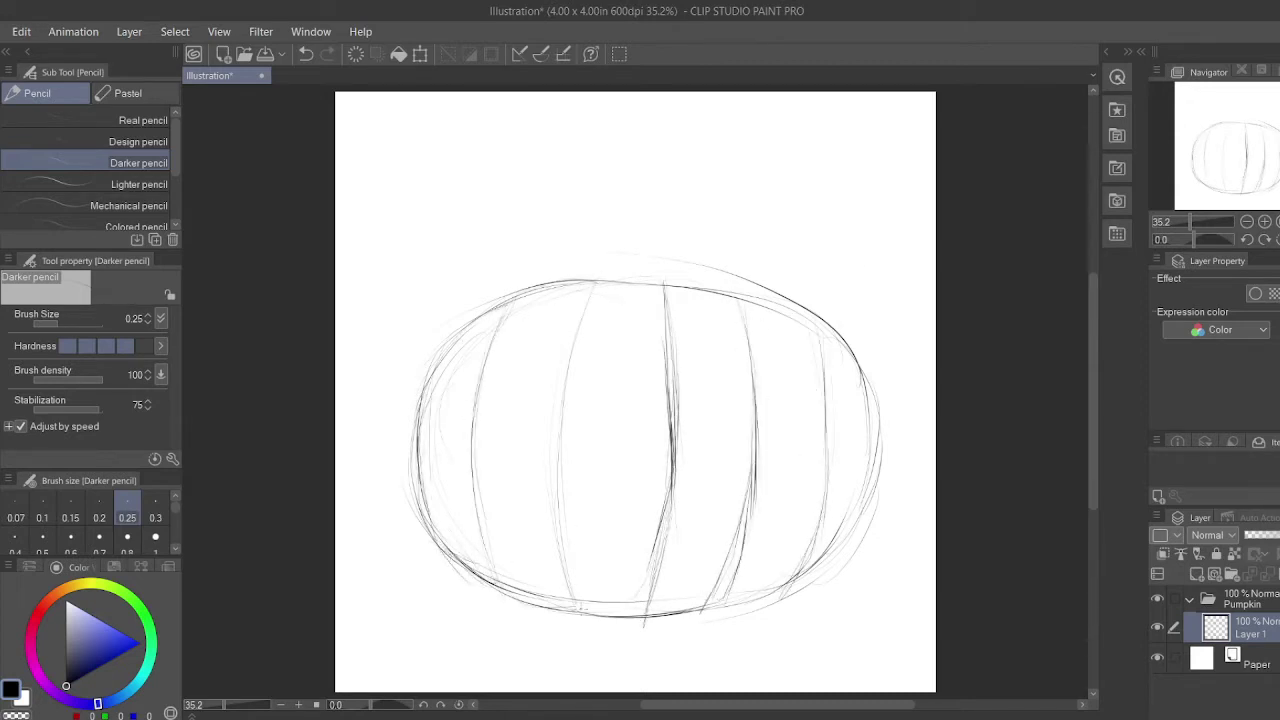
pyautogui.moveTo(566, 592)
pyautogui.mouseDown()
pyautogui.moveTo(684, 614)
pyautogui.moveTo(804, 570)
pyautogui.mouseUp()
pyautogui.moveTo(522, 298)
pyautogui.mouseDown()
pyautogui.moveTo(422, 500)
pyautogui.moveTo(430, 528)
pyautogui.mouseUp()
pyautogui.moveTo(494, 316)
pyautogui.mouseDown()
pyautogui.moveTo(634, 278)
pyautogui.moveTo(748, 296)
pyautogui.moveTo(826, 328)
pyautogui.moveTo(808, 571)
pyautogui.mouseUp()
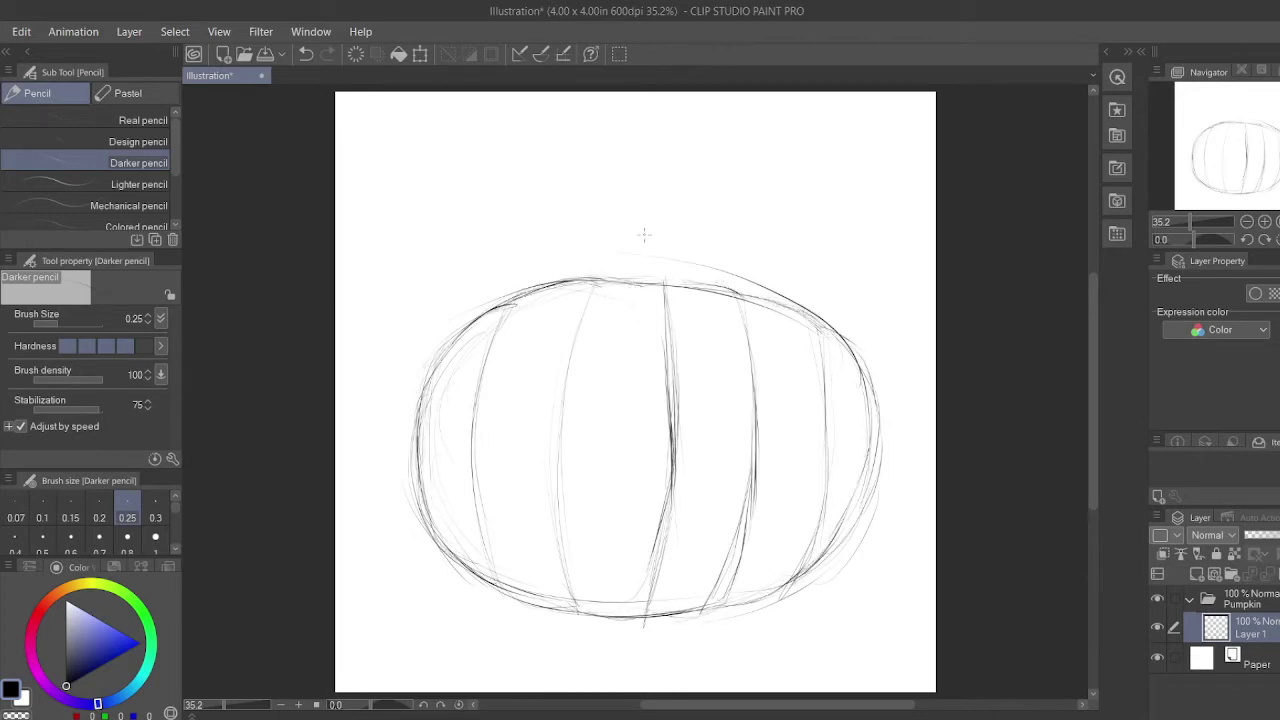
# Sketch a tapered, curved stem on top of the pumpkin and touch up the body's left edge.
pyautogui.moveTo(640, 168); pyautogui.dragTo(664, 250)
pyautogui.moveTo(618, 174)
pyautogui.mouseDown()
pyautogui.moveTo(604, 276)
pyautogui.moveTo(628, 244)
pyautogui.moveTo(622, 269)
pyautogui.mouseUp()
pyautogui.moveTo(612, 178)
pyautogui.mouseDown()
pyautogui.moveTo(638, 161)
pyautogui.moveTo(663, 277)
pyautogui.moveTo(644, 197)
pyautogui.mouseUp()
pyautogui.moveTo(634, 233); pyautogui.dragTo(622, 275)
pyautogui.moveTo(436, 402); pyautogui.dragTo(423, 522)
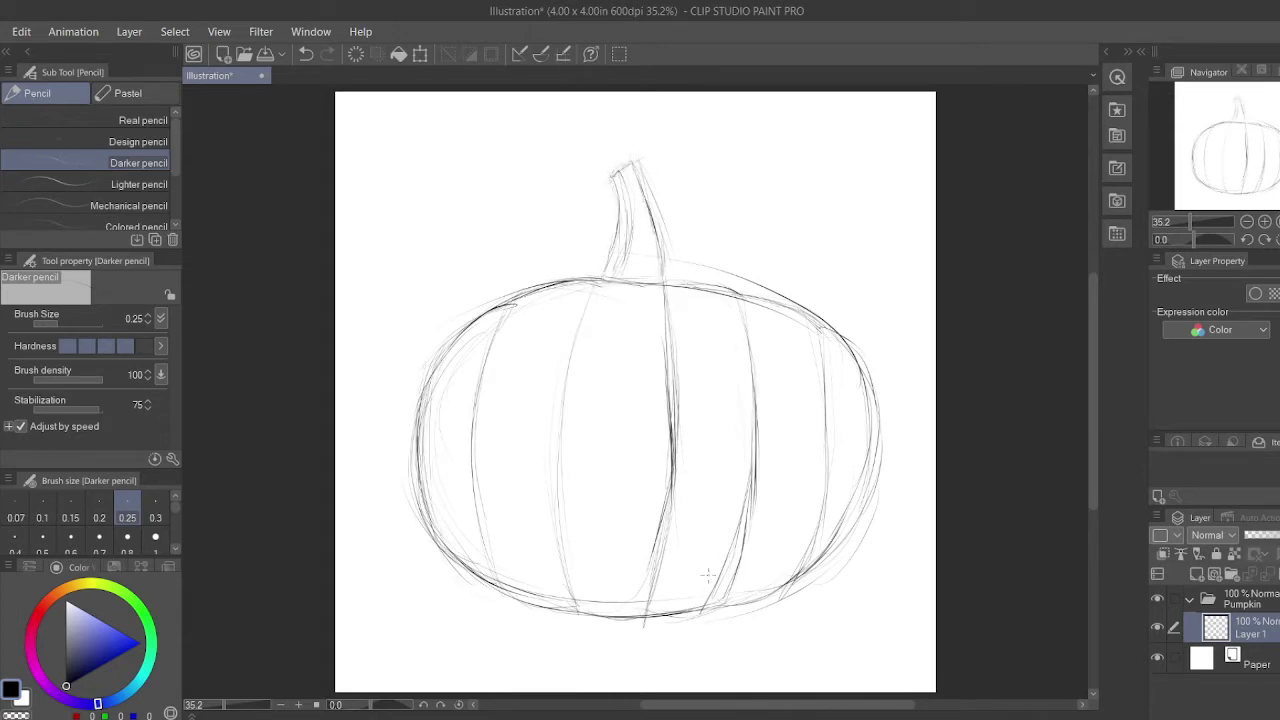
# Select the stem with the Selection pen, shift it slightly right and down on the pumpkin, and clear the selection.
pyautogui.click(1, 190)
pyautogui.click(1, 178)
pyautogui.moveTo(633, 160)
pyautogui.mouseDown()
pyautogui.moveTo(652, 258)
pyautogui.moveTo(657, 168)
pyautogui.mouseUp()
pyautogui.hotkey('ctrl', 't')
pyautogui.moveTo(648, 242); pyautogui.dragTo(660, 247)
pyautogui.press('Return')
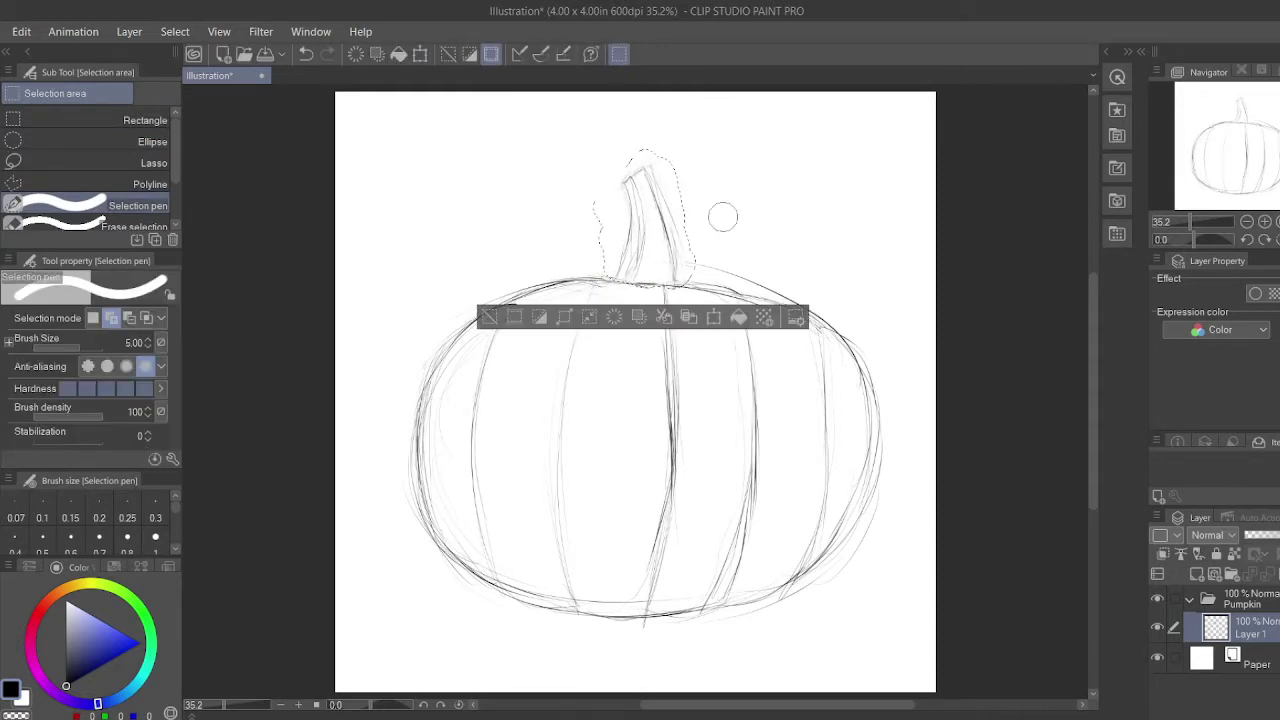
pyautogui.hotkey('ctrl', 'd')
# Set the Darker pencil's stabilization to 50 and darken the rib left of the centre.
pyautogui.press('p')
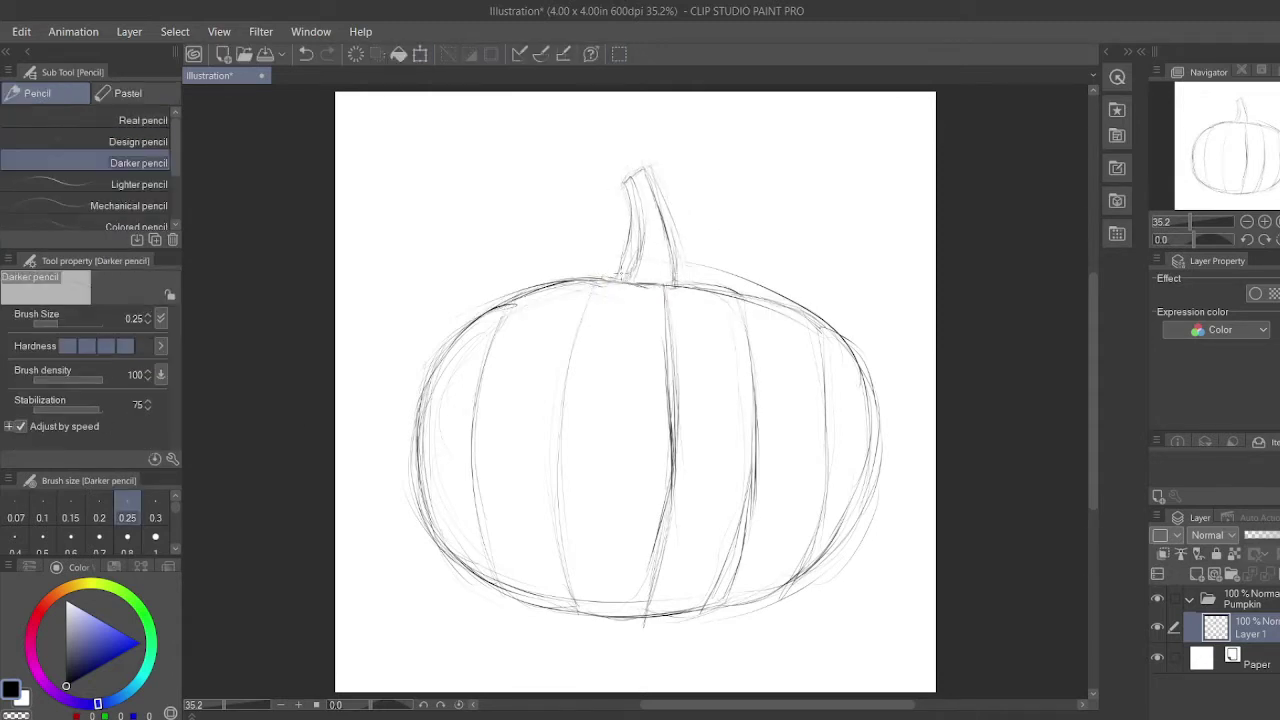
pyautogui.click(91, 410)
pyautogui.moveTo(559, 538); pyautogui.dragTo(566, 386)
pyautogui.moveTo(574, 568); pyautogui.dragTo(558, 460)
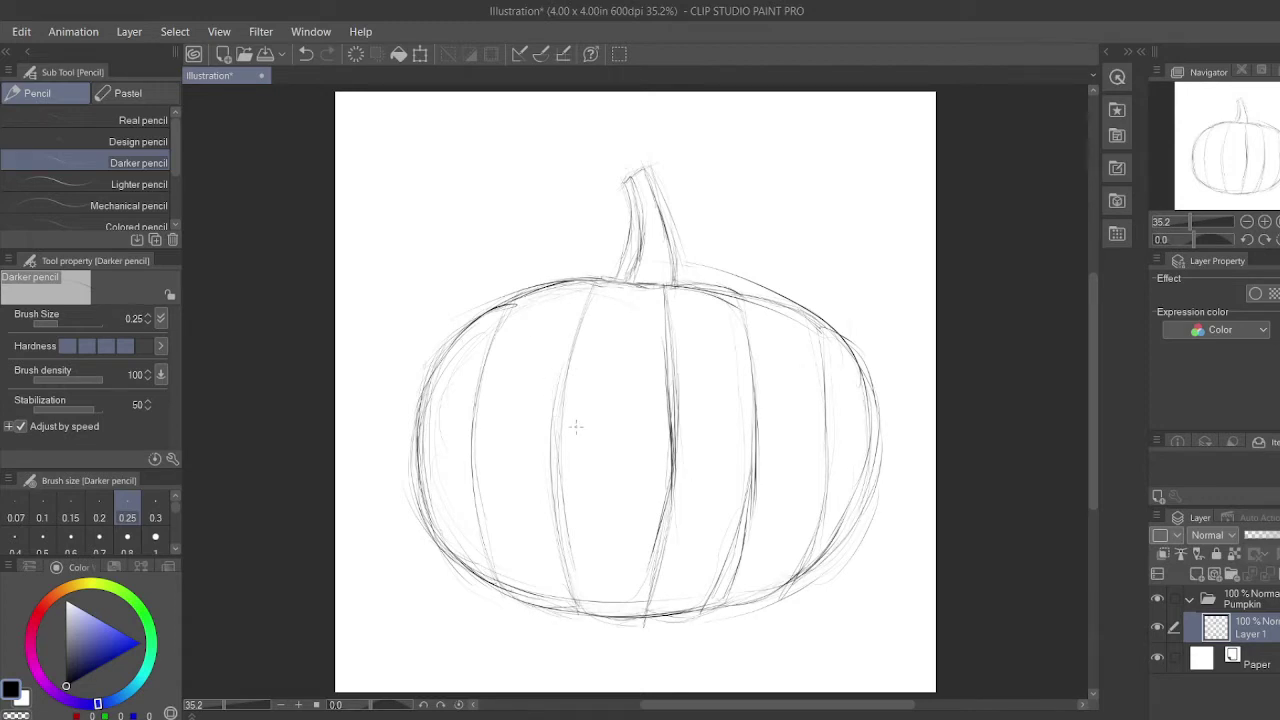
# Sketch two tall oval eyes with wedge-shaped notches on their right sides and a small inverted triangle nose below.
pyautogui.moveTo(548, 382)
pyautogui.mouseDown()
pyautogui.moveTo(588, 336)
pyautogui.moveTo(560, 440)
pyautogui.moveTo(546, 420)
pyautogui.moveTo(578, 318)
pyautogui.mouseUp()
pyautogui.moveTo(681, 322)
pyautogui.mouseDown()
pyautogui.moveTo(690, 440)
pyautogui.moveTo(700, 390)
pyautogui.moveTo(668, 440)
pyautogui.mouseUp()
pyautogui.moveTo(552, 350)
pyautogui.mouseDown()
pyautogui.moveTo(560, 440)
pyautogui.moveTo(590, 393)
pyautogui.mouseUp()
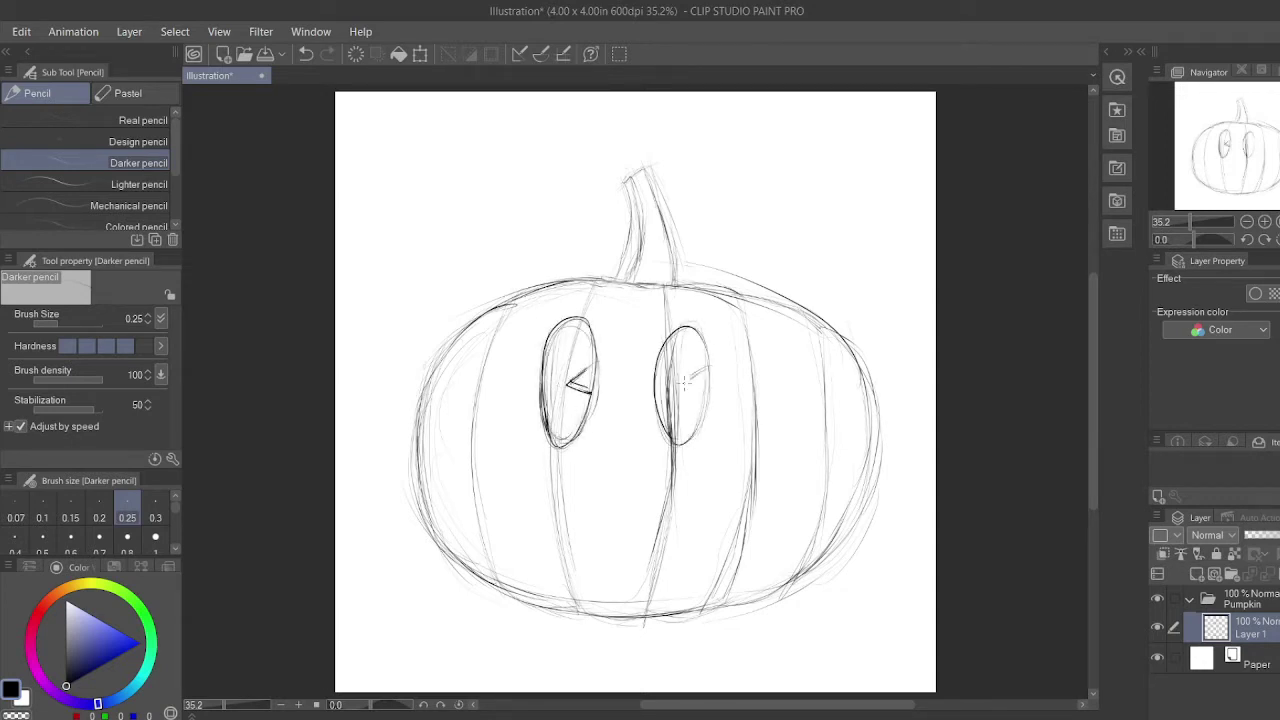
pyautogui.moveTo(685, 381); pyautogui.dragTo(707, 391)
pyautogui.moveTo(600, 462)
pyautogui.mouseDown()
pyautogui.moveTo(614, 496)
pyautogui.moveTo(750, 486)
pyautogui.mouseUp()
# Try a wide curved smile with two pointed fangs below the nose.
pyautogui.moveTo(478, 472); pyautogui.dragTo(560, 514)
pyautogui.moveTo(704, 504)
pyautogui.mouseDown()
pyautogui.moveTo(780, 460)
pyautogui.moveTo(660, 576)
pyautogui.moveTo(768, 474)
pyautogui.mouseUp()
pyautogui.moveTo(487, 481)
pyautogui.mouseDown()
pyautogui.moveTo(549, 551)
pyautogui.moveTo(597, 528)
pyautogui.moveTo(732, 502)
pyautogui.mouseUp()
pyautogui.moveTo(484, 484)
pyautogui.mouseDown()
pyautogui.moveTo(576, 530)
pyautogui.moveTo(688, 528)
pyautogui.mouseUp()
pyautogui.moveTo(476, 468); pyautogui.dragTo(570, 524)
pyautogui.moveTo(650, 530)
pyautogui.mouseDown()
pyautogui.moveTo(781, 460)
pyautogui.moveTo(464, 461)
pyautogui.mouseUp()
pyautogui.moveTo(530, 508); pyautogui.dragTo(552, 562)
pyautogui.moveTo(552, 562); pyautogui.dragTo(571, 524)
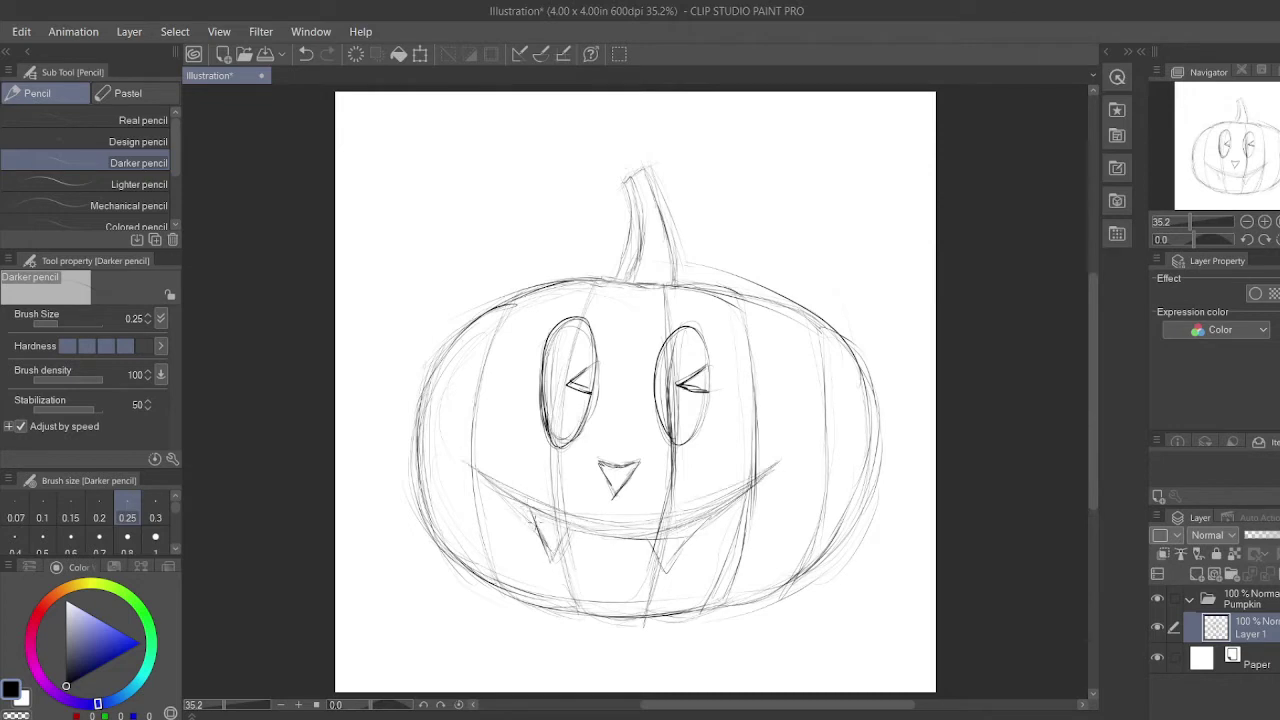
pyautogui.moveTo(652, 544)
pyautogui.mouseDown()
pyautogui.moveTo(682, 542)
pyautogui.moveTo(766, 477)
pyautogui.mouseUp()
pyautogui.moveTo(537, 511); pyautogui.dragTo(514, 492)
# Undo the fanged smile.
pyautogui.hotkey('ctrl', 'z')
pyautogui.hotkey('ctrl', 'z')
pyautogui.hotkey('ctrl', 'z')
pyautogui.hotkey('ctrl', 'z')
pyautogui.hotkey('ctrl', 'z')
pyautogui.hotkey('ctrl', 'z')
pyautogui.hotkey('ctrl', 'z')
pyautogui.hotkey('ctrl', 'z')
pyautogui.hotkey('ctrl', 'z')
pyautogui.hotkey('ctrl', 'z')
pyautogui.hotkey('ctrl', 'z')
pyautogui.hotkey('ctrl', 'z')
pyautogui.hotkey('ctrl', 'z')
pyautogui.hotkey('ctrl', 'z')
pyautogui.hotkey('ctrl', 'z')
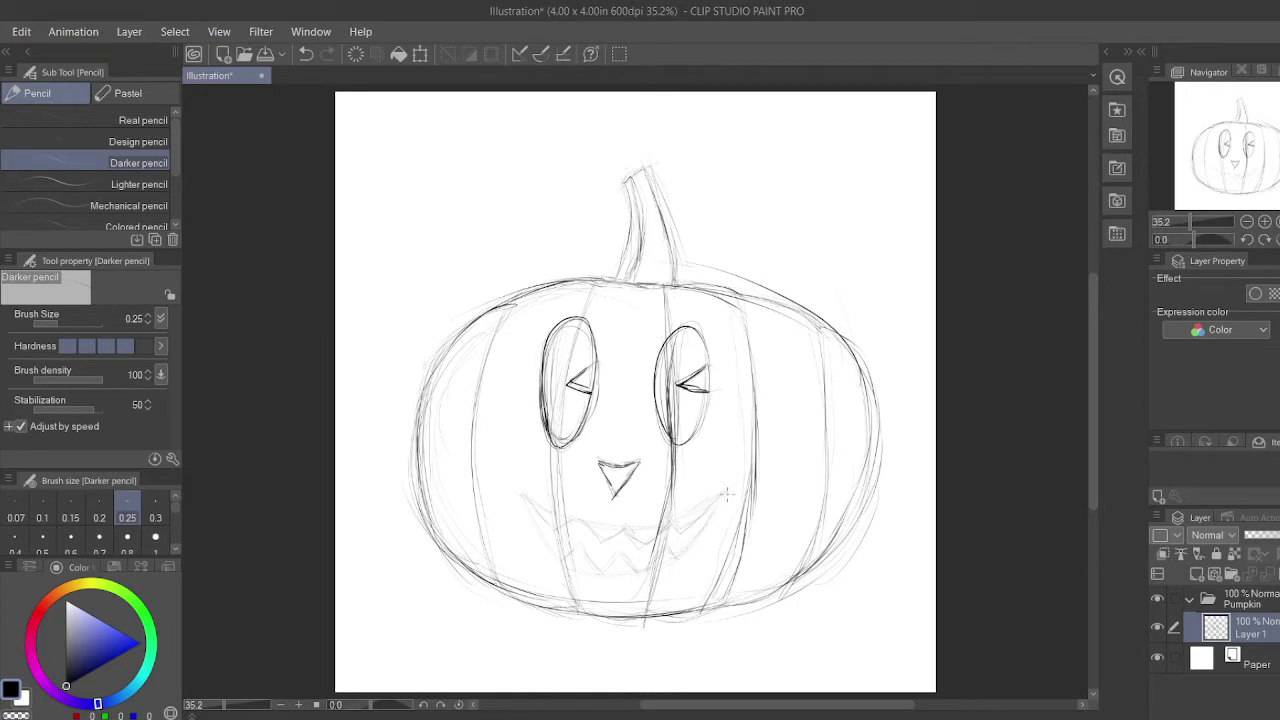
# Sketch a jagged jack-o'-lantern grin with zigzag upper and lower edges and pointed corners below the nose.
pyautogui.moveTo(727, 494); pyautogui.dragTo(738, 486)
pyautogui.moveTo(736, 487); pyautogui.dragTo(688, 545)
pyautogui.moveTo(555, 554)
pyautogui.mouseDown()
pyautogui.moveTo(527, 500)
pyautogui.moveTo(555, 530)
pyautogui.moveTo(589, 536)
pyautogui.moveTo(731, 487)
pyautogui.mouseUp()
pyautogui.moveTo(692, 537)
pyautogui.mouseDown()
pyautogui.moveTo(641, 573)
pyautogui.moveTo(655, 549)
pyautogui.moveTo(540, 530)
pyautogui.moveTo(621, 520)
pyautogui.moveTo(636, 541)
pyautogui.mouseUp()
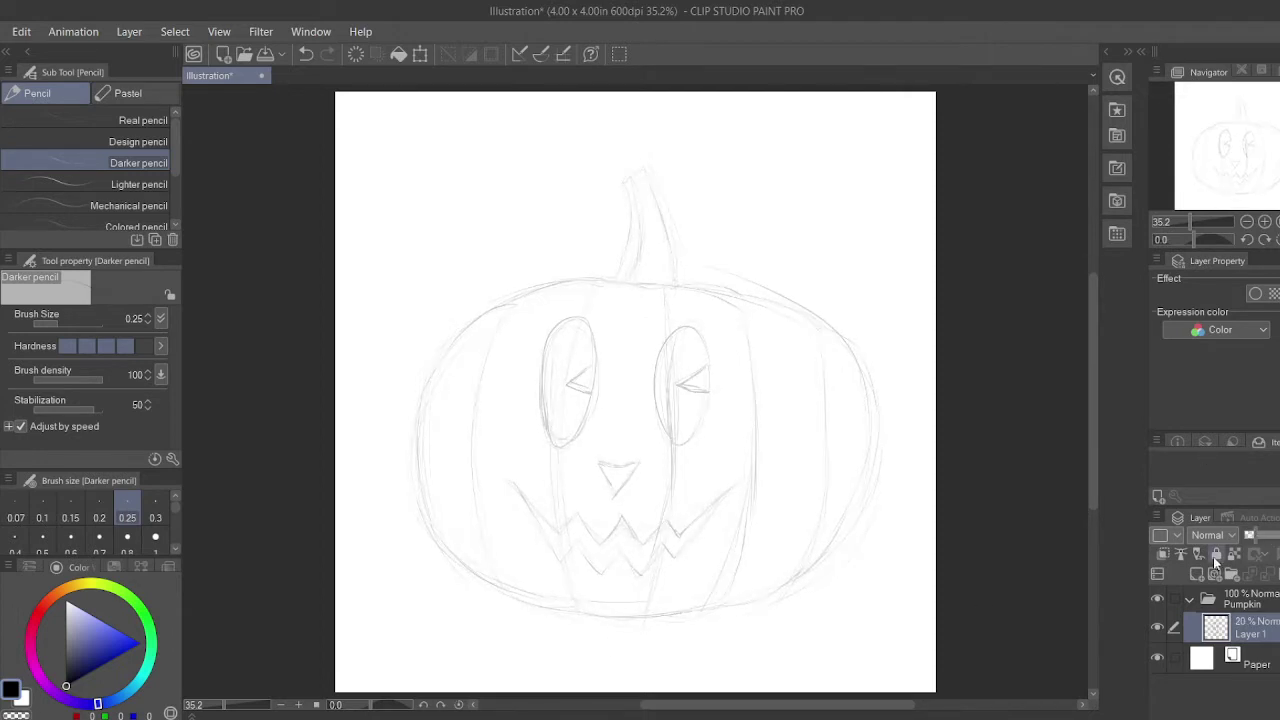
# Lock the sketch layer and choose orange (RGB 211, 92, 0) for drawing on a new layer above it.
pyautogui.click(1213, 556)
pyautogui.click(58, 593)
pyautogui.click(127, 650)
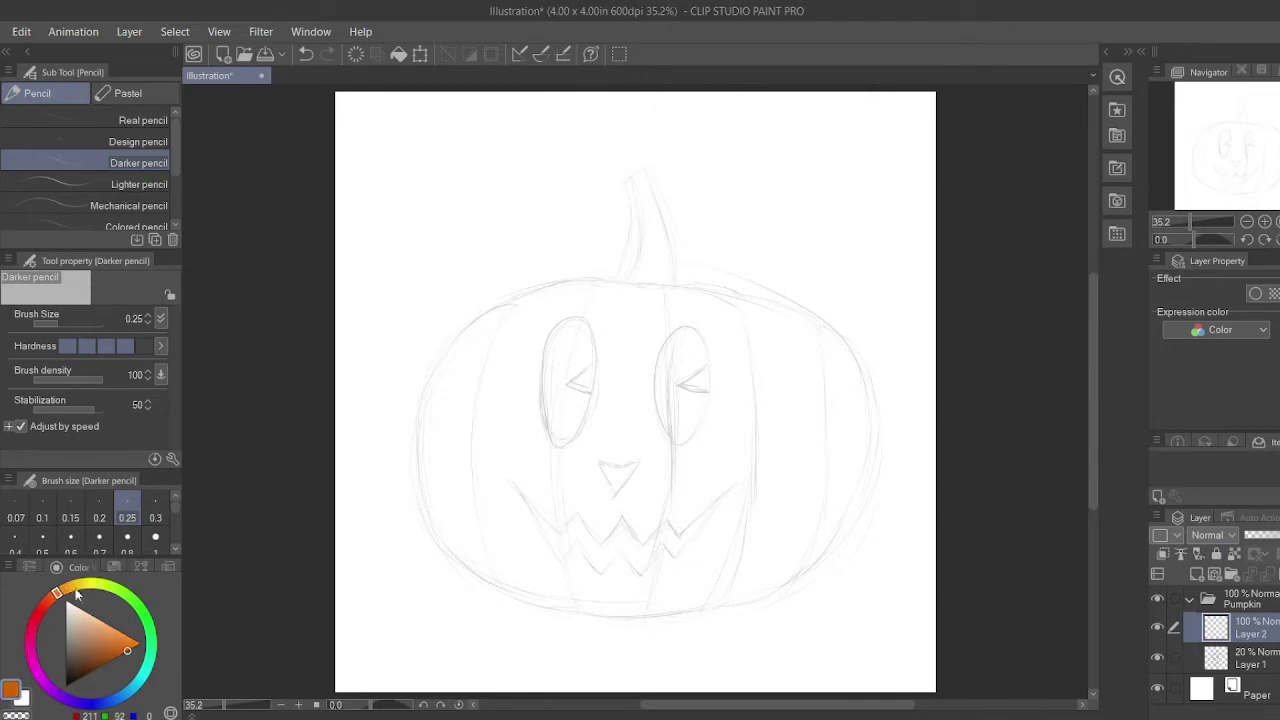
# Draw a tall, unfilled orange ellipse with the Ellipse tool in the blank area above the pumpkin's left side.
pyautogui.moveTo(546, 350)
pyautogui.mouseDown()
pyautogui.moveTo(538, 414)
pyautogui.moveTo(592, 400)
pyautogui.moveTo(570, 324)
pyautogui.moveTo(590, 372)
pyautogui.moveTo(552, 344)
pyautogui.mouseUp()
pyautogui.hotkey('ctrl', 'z')
pyautogui.press('u')
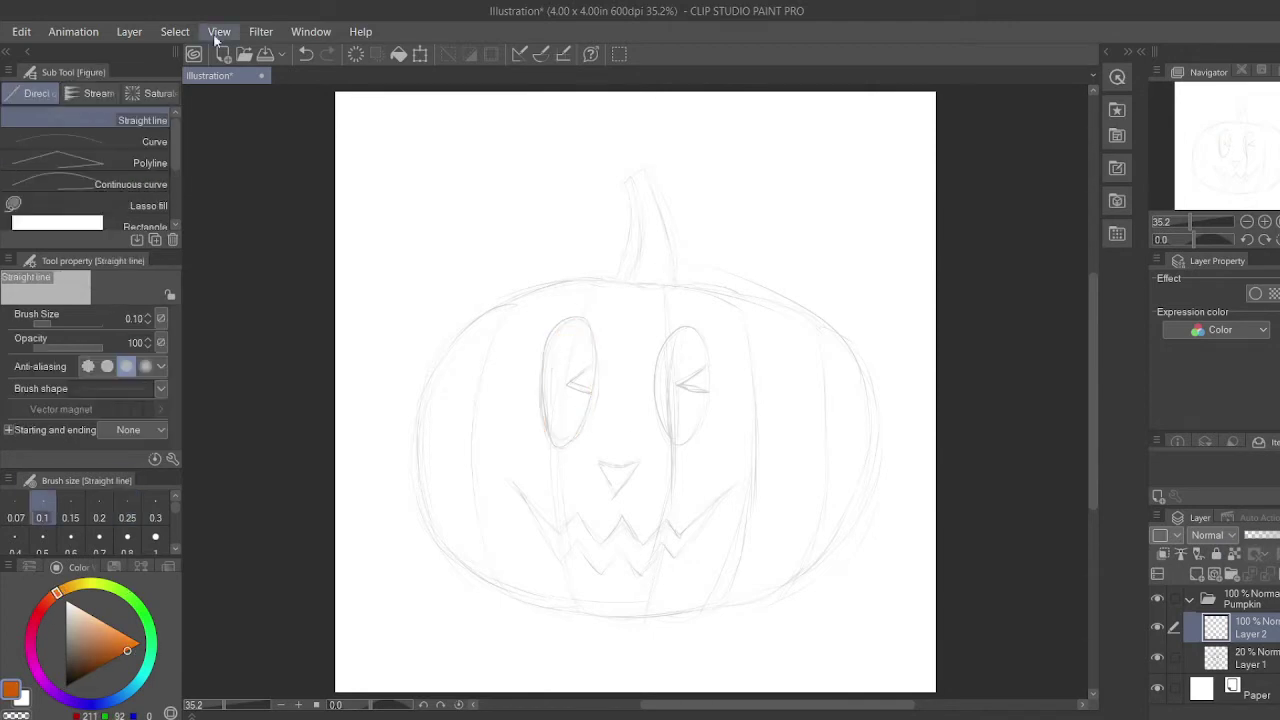
pyautogui.scroll(-2, 106, 185)
pyautogui.click(108, 204)
pyautogui.click(126, 318)
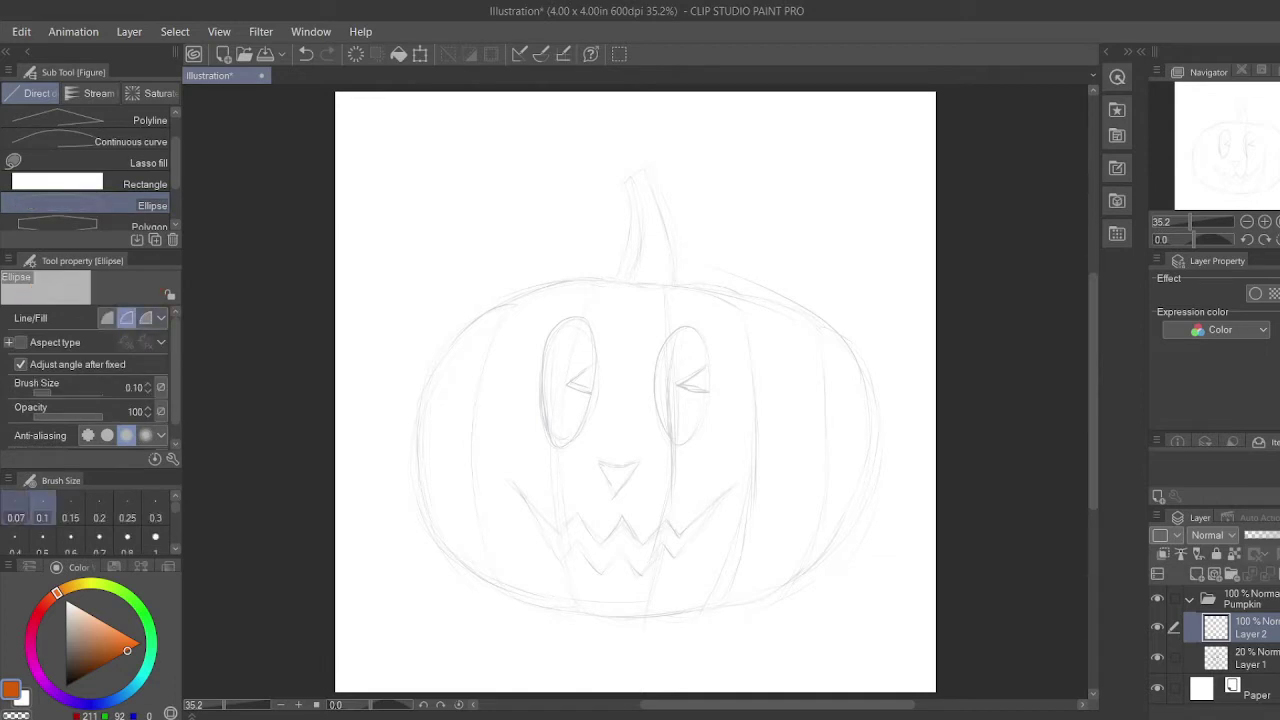
pyautogui.moveTo(456, 160); pyautogui.dragTo(509, 263)
# Reduce the sketch layer's opacity to 10% and move and transform the orange ellipse to fit the left eye.
pyautogui.click(1250, 658)
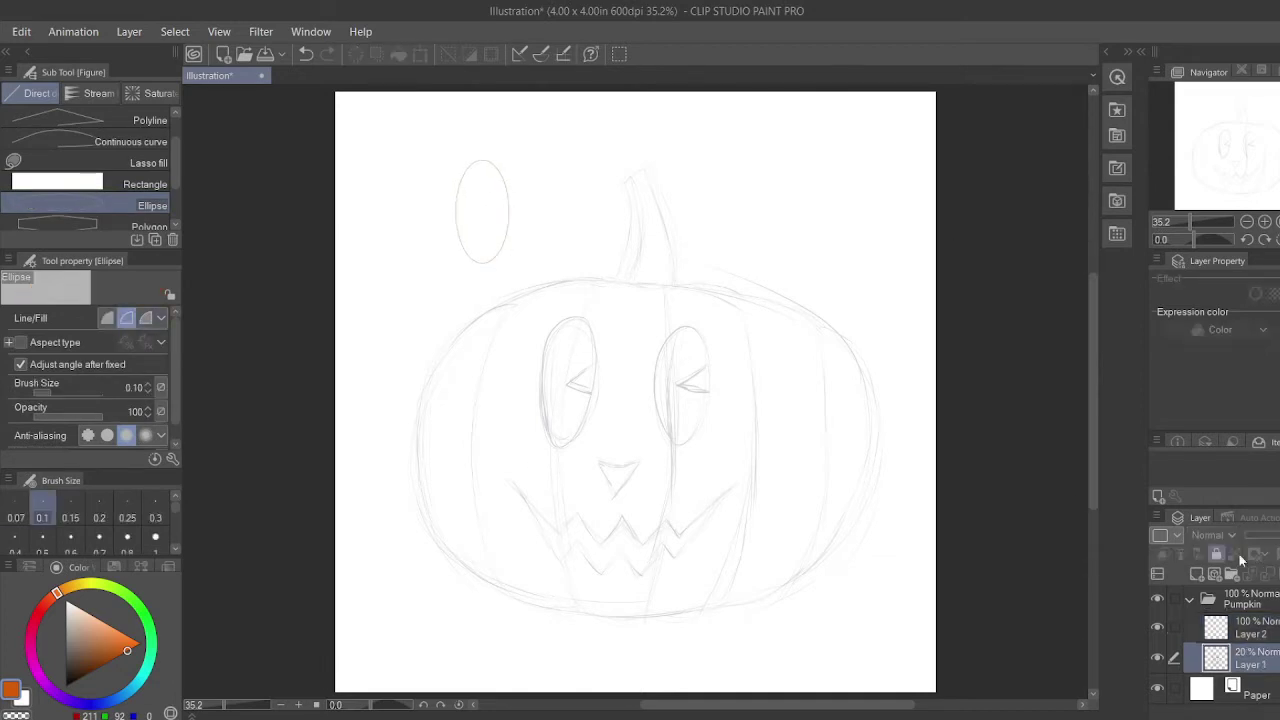
pyautogui.click(1248, 535)
pyautogui.click(1250, 628)
pyautogui.press('k')
pyautogui.moveTo(498, 212); pyautogui.dragTo(580, 392)
pyautogui.hotkey('ctrl', 't')
pyautogui.moveTo(606, 335); pyautogui.dragTo(611, 340)
pyautogui.moveTo(596, 343); pyautogui.dragTo(620, 314)
pyautogui.press('Return')
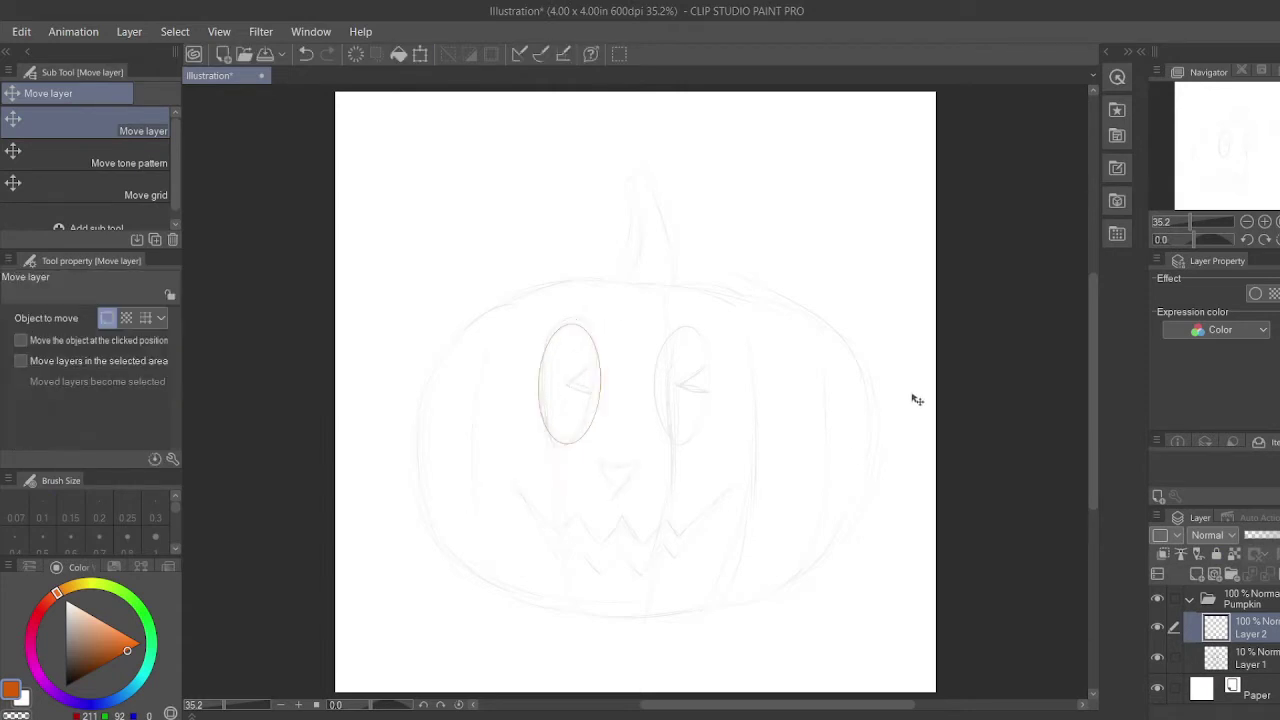
# Try duplicating the plain eye ellipse over the right eye and merging the copy down.
pyautogui.hotkey('ctrl', 'c')
pyautogui.hotkey('ctrl', 'v')
pyautogui.moveTo(574, 420); pyautogui.dragTo(694, 423)
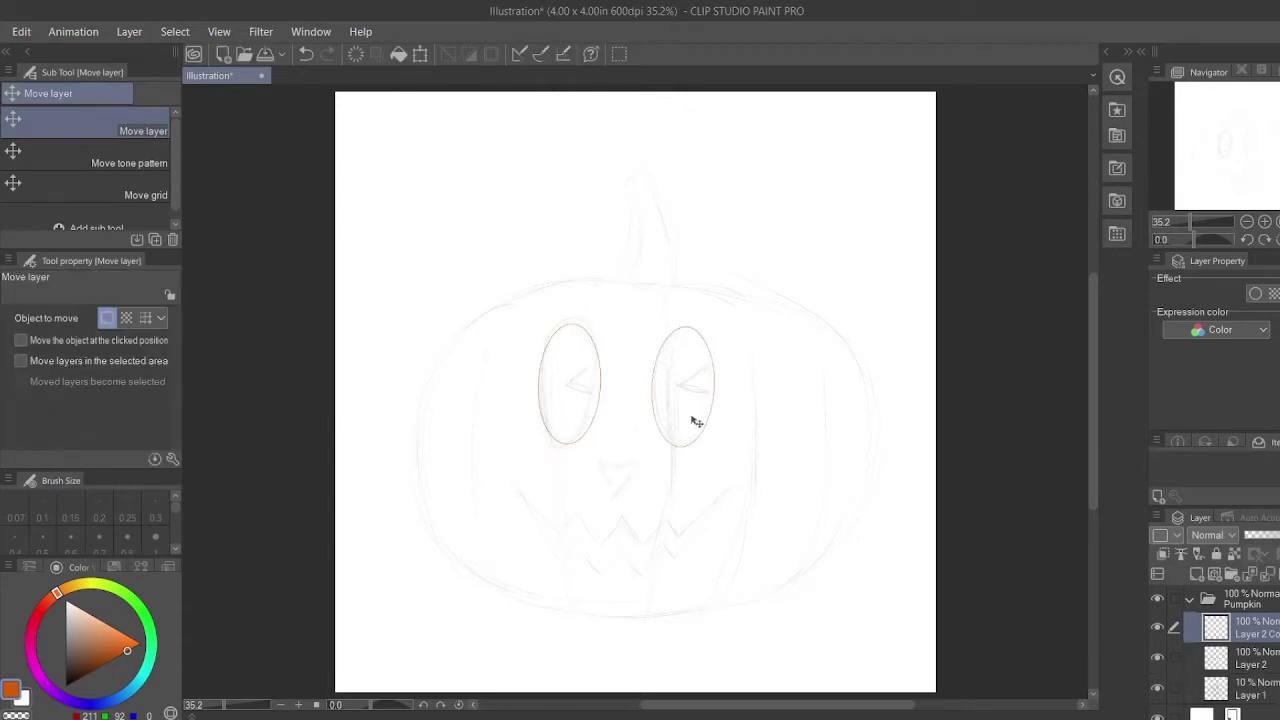
pyautogui.click(1157, 688)
pyautogui.click(1157, 688)
pyautogui.click(1268, 578)
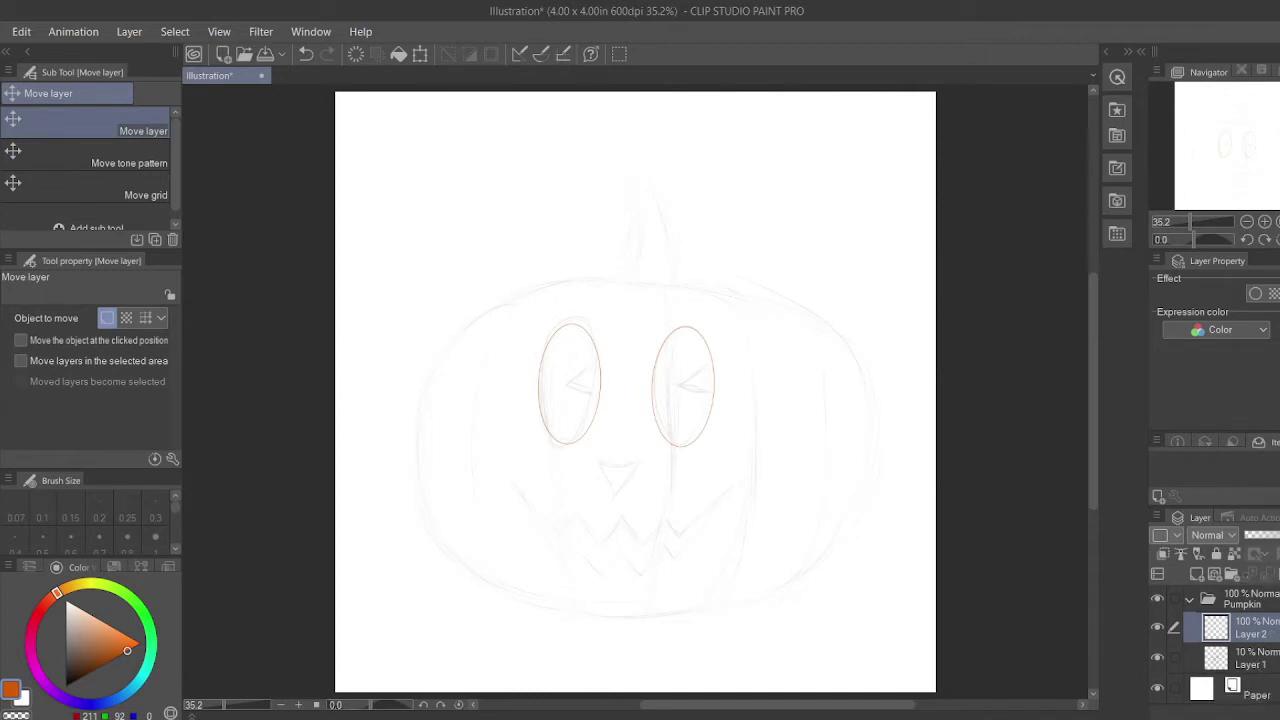
pyautogui.hotkey('ctrl', 'z')
pyautogui.hotkey('ctrl', 'z')
pyautogui.hotkey('ctrl', 'z')
# Try several pencilled wedge notches on the right side of the left eye, undoing each one.
pyautogui.scroll(2, 590, 390)
pyautogui.press('p')
pyautogui.scroll(5, 590, 390)
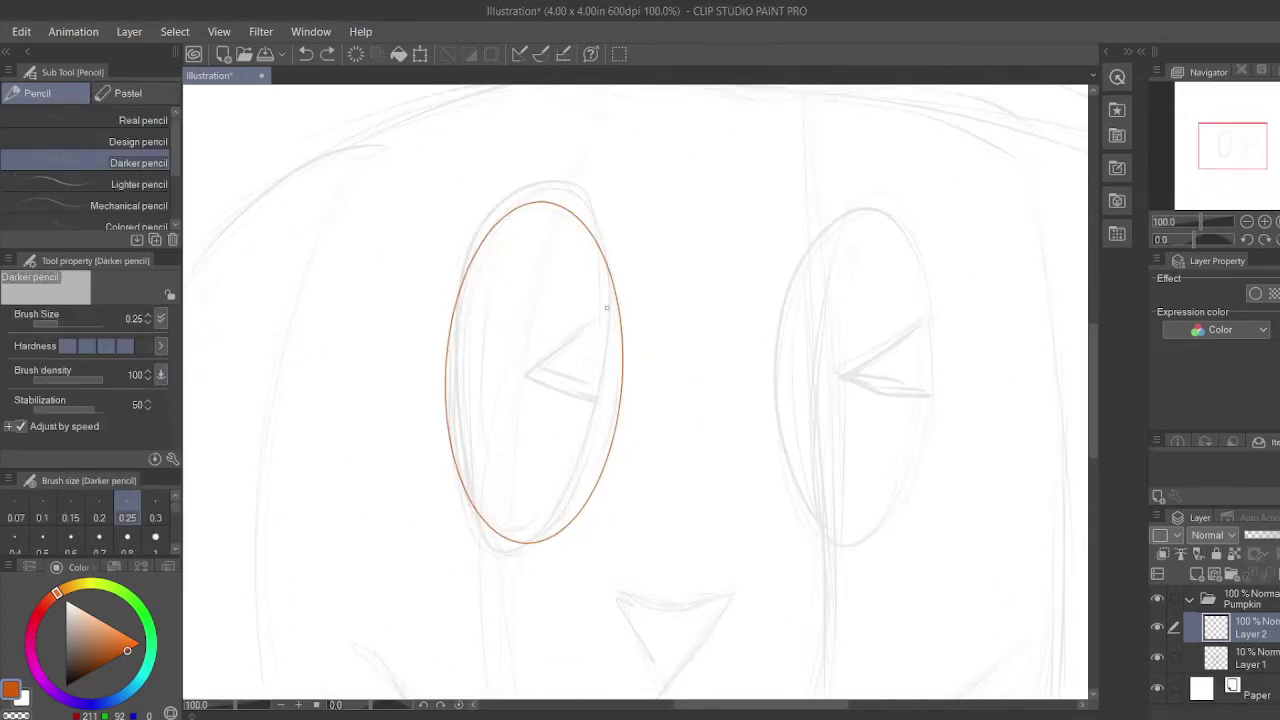
pyautogui.moveTo(616, 306); pyautogui.dragTo(524, 376)
pyautogui.moveTo(616, 425); pyautogui.dragTo(525, 377)
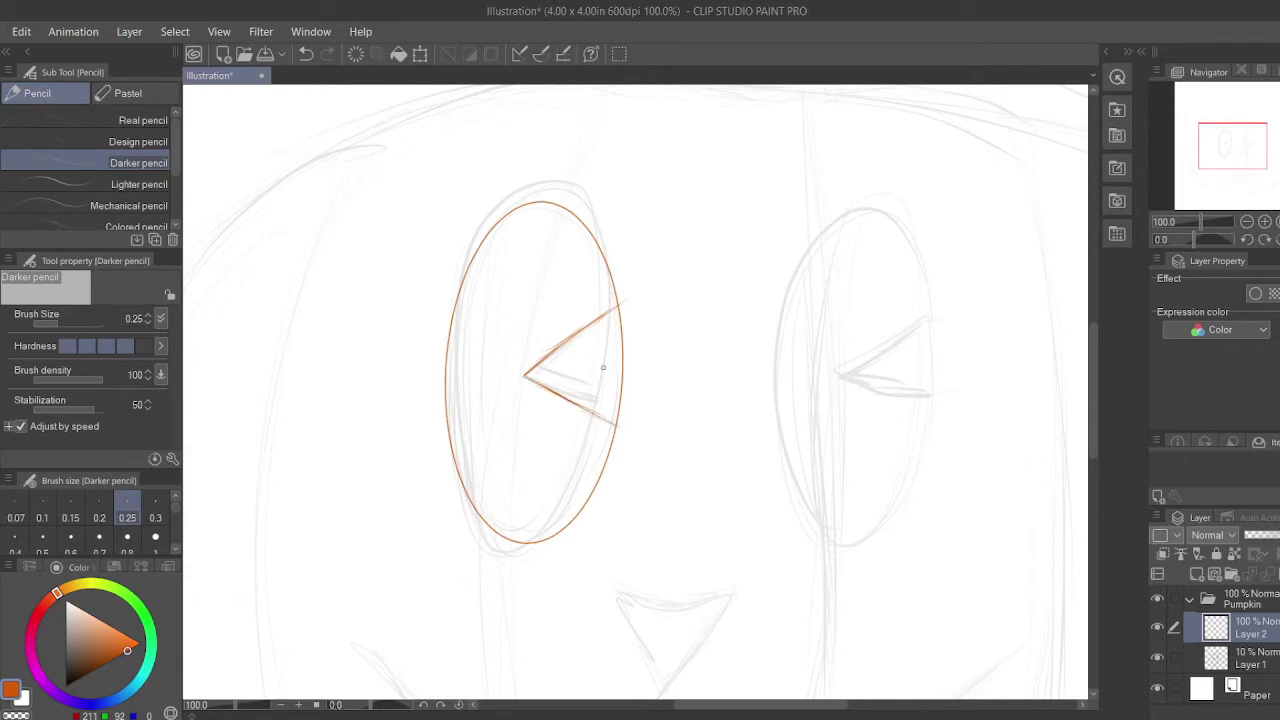
pyautogui.hotkey('ctrl', 'z')
pyautogui.hotkey('ctrl', 'z')
pyautogui.moveTo(618, 347)
pyautogui.mouseDown()
pyautogui.moveTo(536, 367)
pyautogui.moveTo(600, 403)
pyautogui.mouseUp()
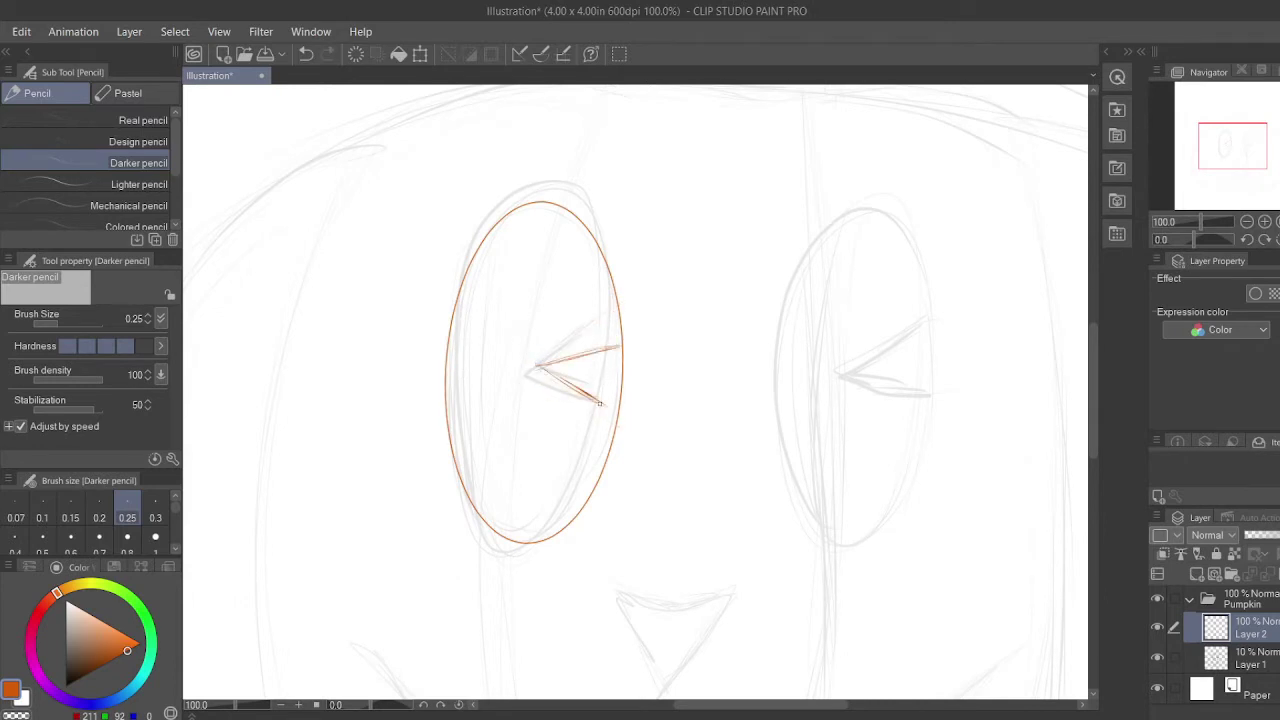
pyautogui.hotkey('ctrl', 'z')
pyautogui.moveTo(620, 348); pyautogui.dragTo(536, 365)
pyautogui.hotkey('ctrl', 'z')
pyautogui.hotkey('ctrl', 'z')
# Draw a small wedge notch on the left eye's right side and erase the ellipse edge across its opening.
pyautogui.moveTo(620, 350)
pyautogui.mouseDown()
pyautogui.moveTo(550, 383)
pyautogui.moveTo(622, 396)
pyautogui.mouseUp()
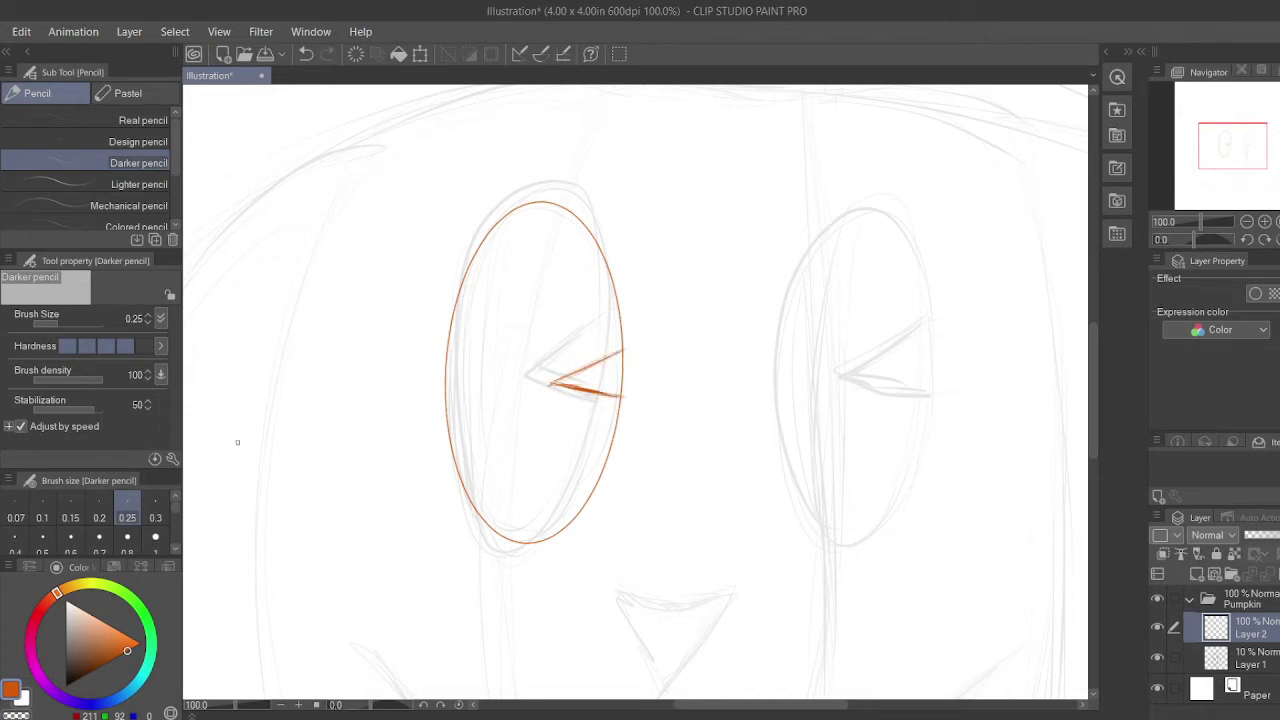
pyautogui.press('e')
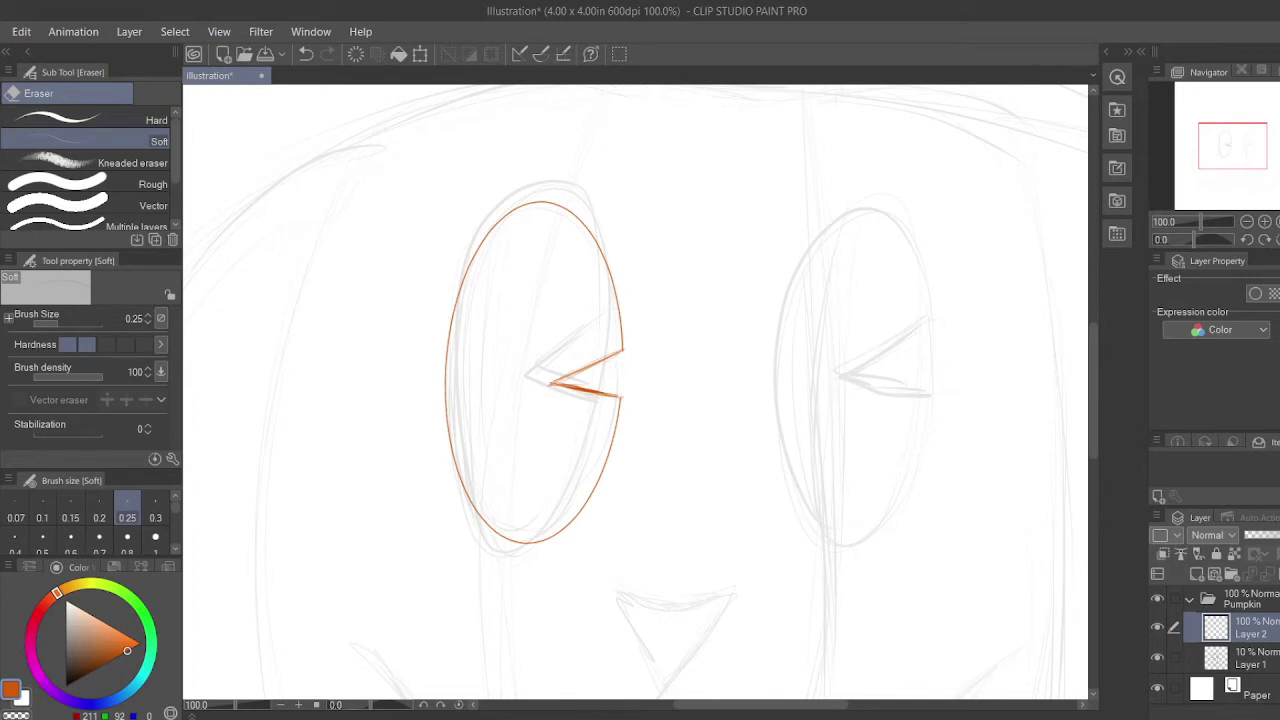
pyautogui.press('p')
# Duplicate the notched eye onto the sketched right eye, merge the copy down, and compare with the sketch layer hidden.
pyautogui.hotkey('ctrl', 'c')
pyautogui.hotkey('ctrl', 'v')
pyautogui.press('k')
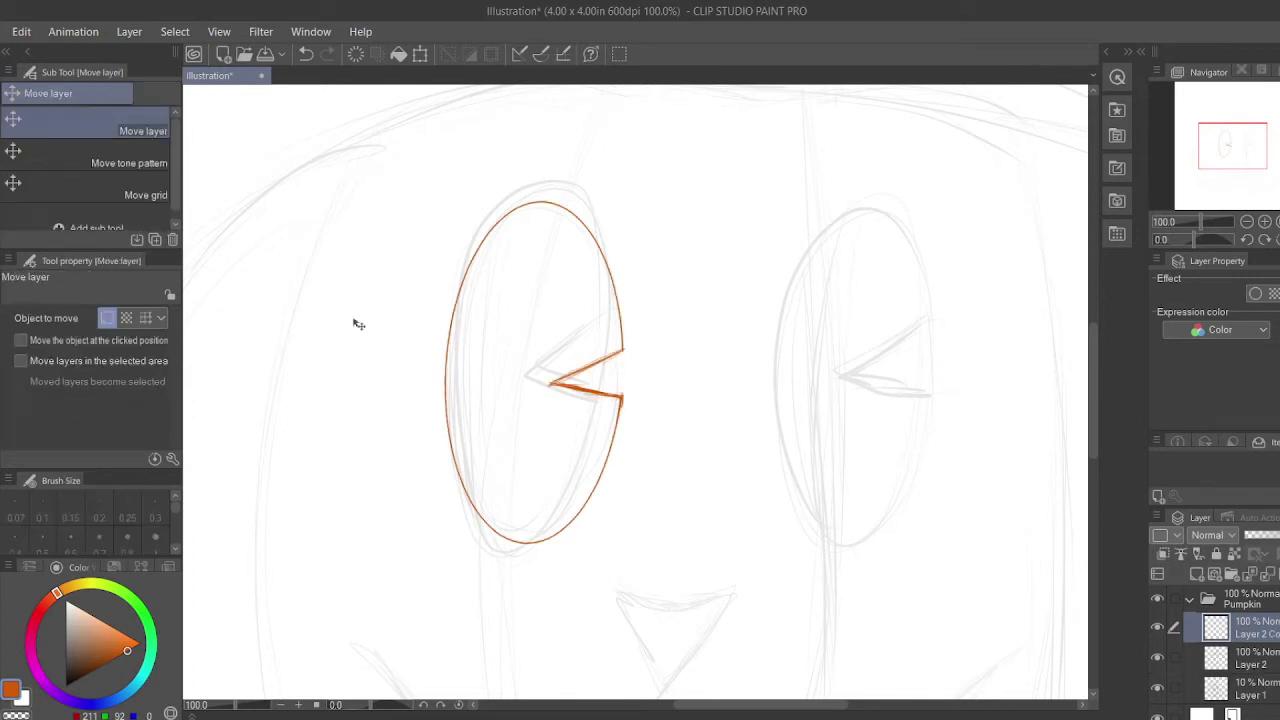
pyautogui.moveTo(495, 375); pyautogui.dragTo(827, 377)
pyautogui.hotkey('ctrl', 'e')
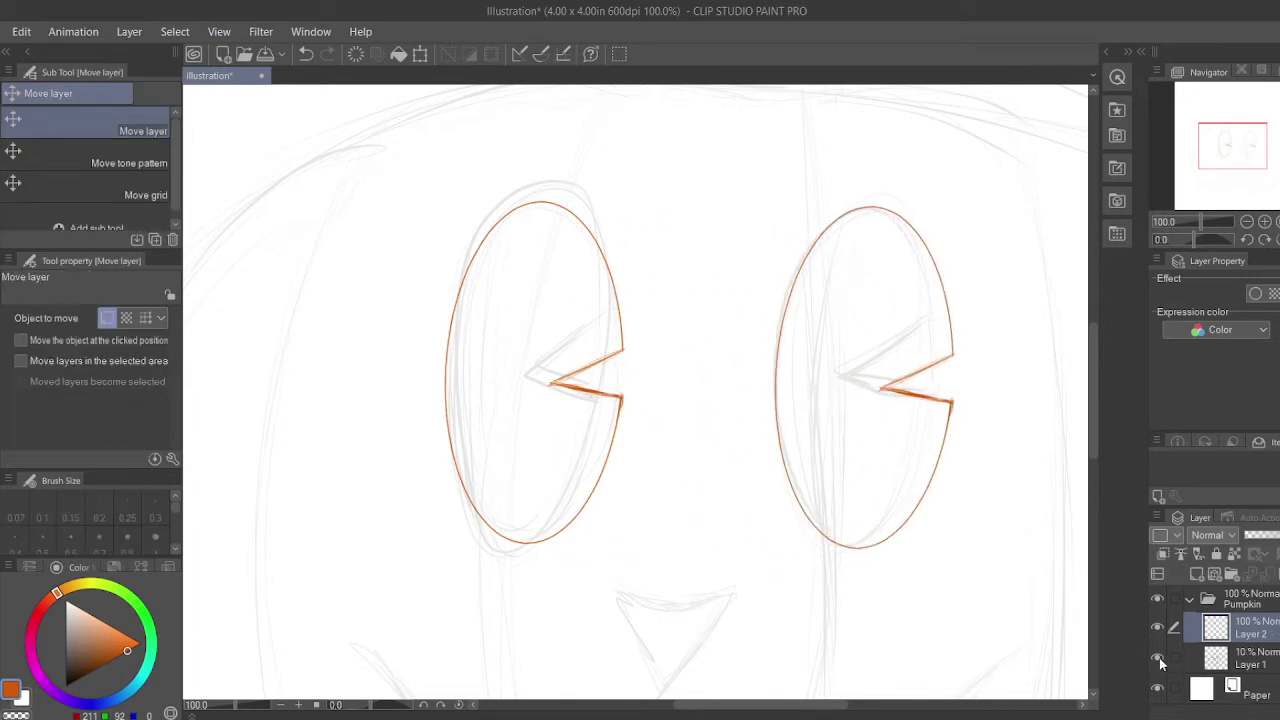
pyautogui.click(1158, 657)
pyautogui.click(1158, 657)
# Trace the nose in orange as an inverted triangle with a dipped top edge.
pyautogui.scroll(-1, 897, 525)
pyautogui.press('p')
pyautogui.moveTo(1191, 164); pyautogui.dragTo(1197, 184)
pyautogui.scroll(6, 731, 429)
pyautogui.moveTo(497, 295); pyautogui.dragTo(602, 510)
pyautogui.moveTo(497, 304); pyautogui.dragTo(601, 508)
pyautogui.moveTo(600, 525); pyautogui.dragTo(742, 308)
pyautogui.moveTo(740, 314); pyautogui.dragTo(603, 512)
pyautogui.moveTo(495, 296); pyautogui.dragTo(618, 347)
pyautogui.moveTo(602, 350); pyautogui.dragTo(744, 291)
pyautogui.moveTo(742, 296); pyautogui.dragTo(686, 386)
# Trace the jagged grin's zigzag upper and lower edges in orange.
pyautogui.moveTo(1236, 162); pyautogui.dragTo(1224, 169)
pyautogui.scroll(-4, 592, 267)
pyautogui.click(1235, 175)
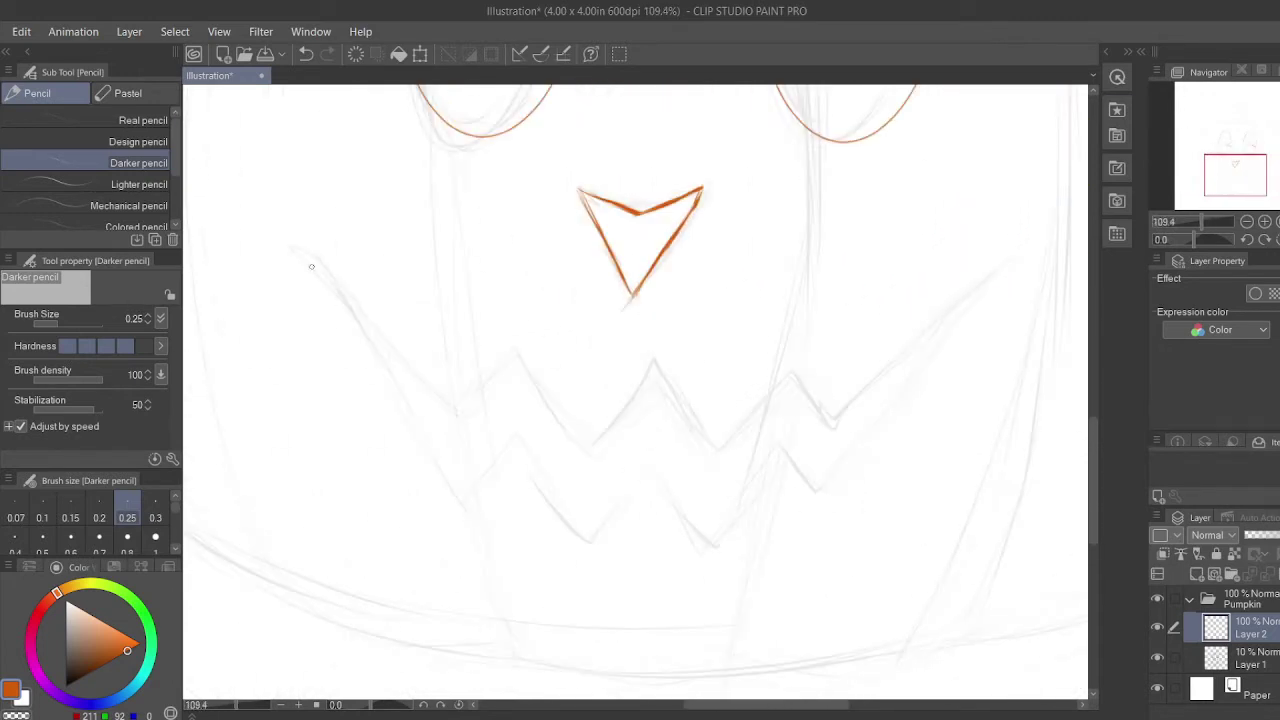
pyautogui.moveTo(306, 261)
pyautogui.mouseDown()
pyautogui.moveTo(463, 412)
pyautogui.moveTo(512, 348)
pyautogui.moveTo(588, 450)
pyautogui.moveTo(650, 362)
pyautogui.moveTo(716, 446)
pyautogui.moveTo(768, 390)
pyautogui.moveTo(810, 394)
pyautogui.moveTo(1020, 250)
pyautogui.moveTo(813, 493)
pyautogui.moveTo(795, 465)
pyautogui.moveTo(598, 542)
pyautogui.moveTo(520, 460)
pyautogui.moveTo(468, 505)
pyautogui.moveTo(354, 313)
pyautogui.moveTo(455, 497)
pyautogui.mouseUp()
# Trace the pumpkin's left contour in orange and undo the rough strokes along the bottom.
pyautogui.scroll(-4, 1245, 176)
pyautogui.moveTo(1231, 148); pyautogui.dragTo(1240, 119)
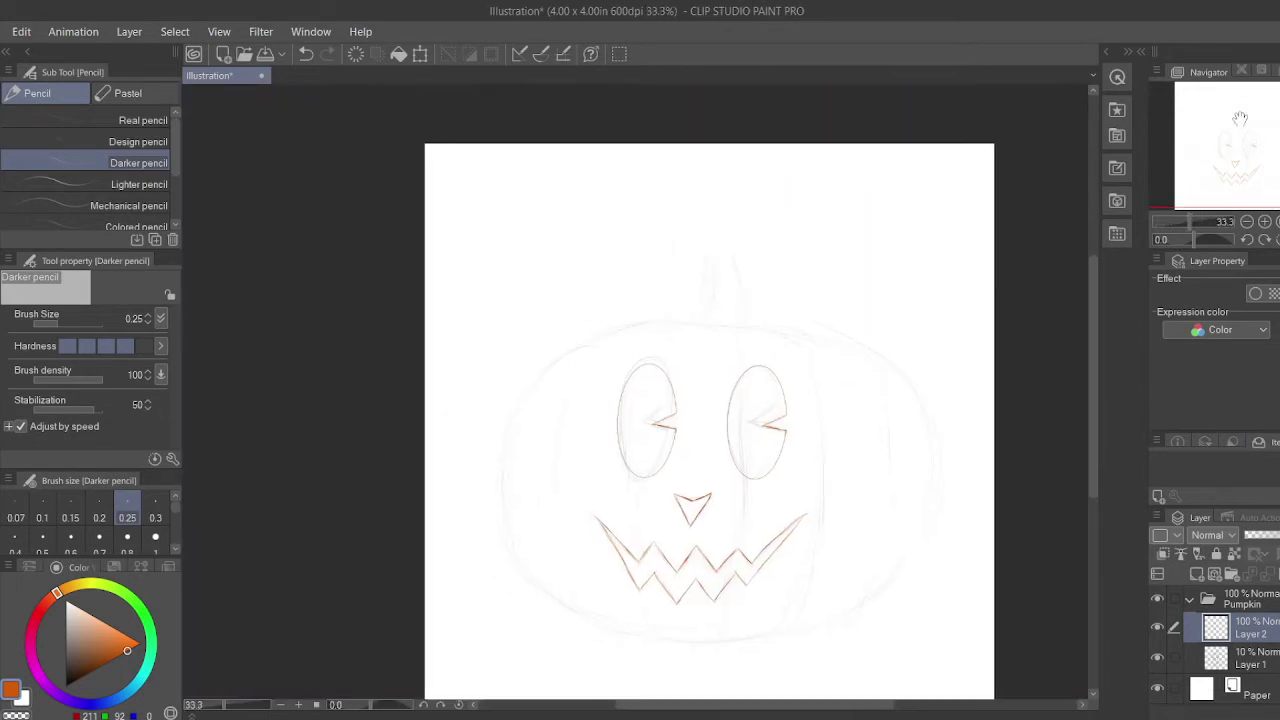
pyautogui.scroll(1, 910, 625)
pyautogui.moveTo(420, 194); pyautogui.dragTo(314, 458)
pyautogui.hotkey('ctrl', 'z')
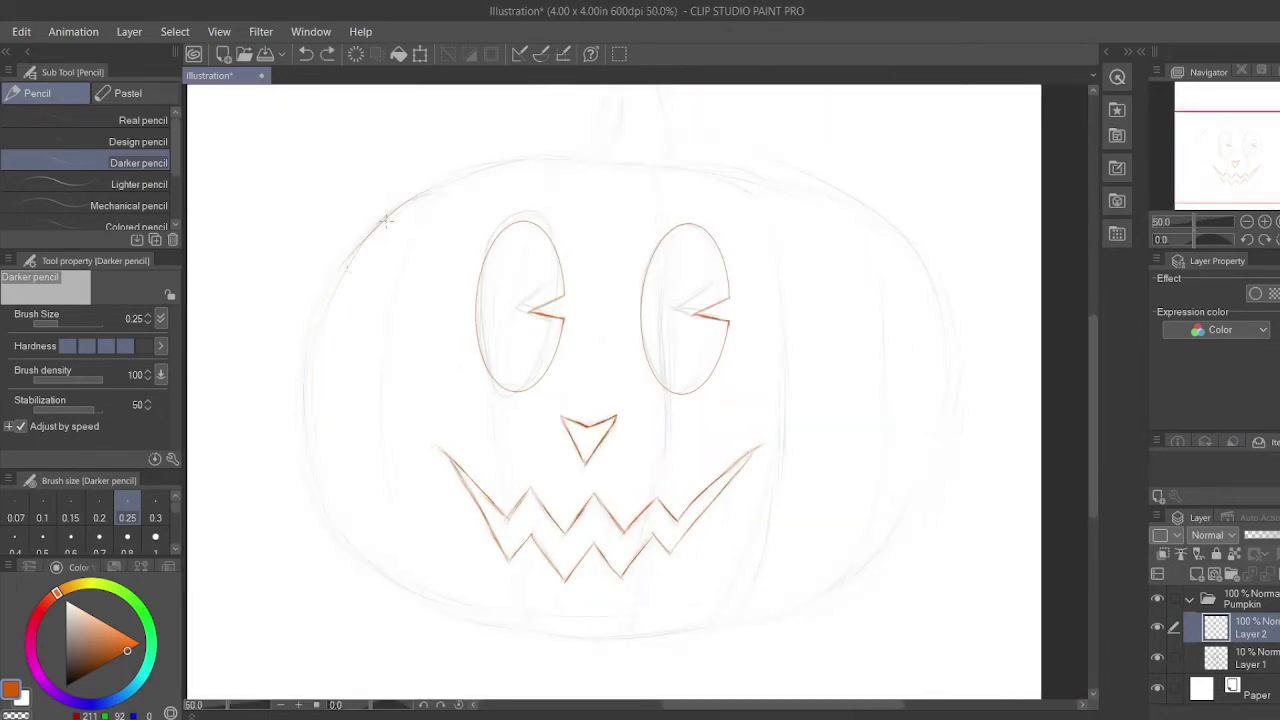
pyautogui.moveTo(392, 207)
pyautogui.mouseDown()
pyautogui.moveTo(312, 490)
pyautogui.moveTo(512, 630)
pyautogui.moveTo(640, 636)
pyautogui.mouseUp()
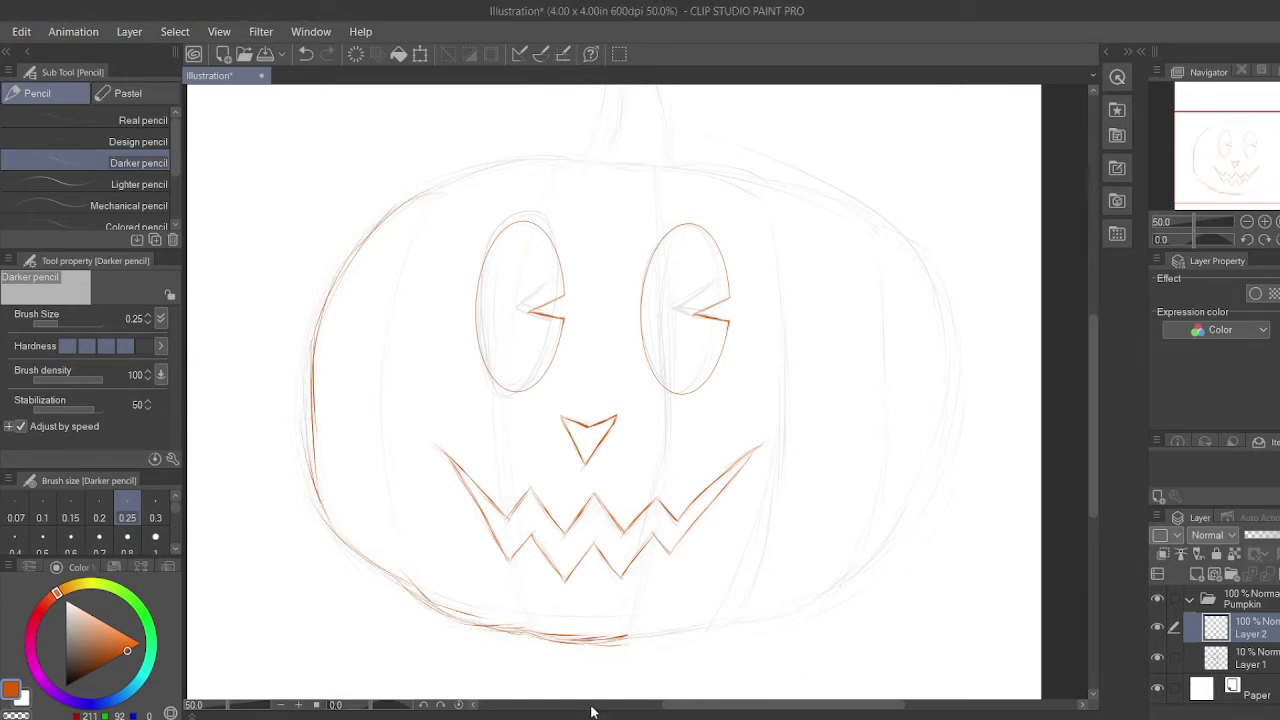
pyautogui.hotkey('ctrl', 'z')
pyautogui.hotkey('ctrl', 'z')
pyautogui.hotkey('ctrl', 'z')
# Trace the pumpkin's remaining bottom, right and top contour and its ribs in orange, and hide the sketch layer.
pyautogui.moveTo(416, 602)
pyautogui.mouseDown()
pyautogui.moveTo(600, 643)
pyautogui.moveTo(622, 634)
pyautogui.mouseUp()
pyautogui.moveTo(710, 630); pyautogui.dragTo(843, 585)
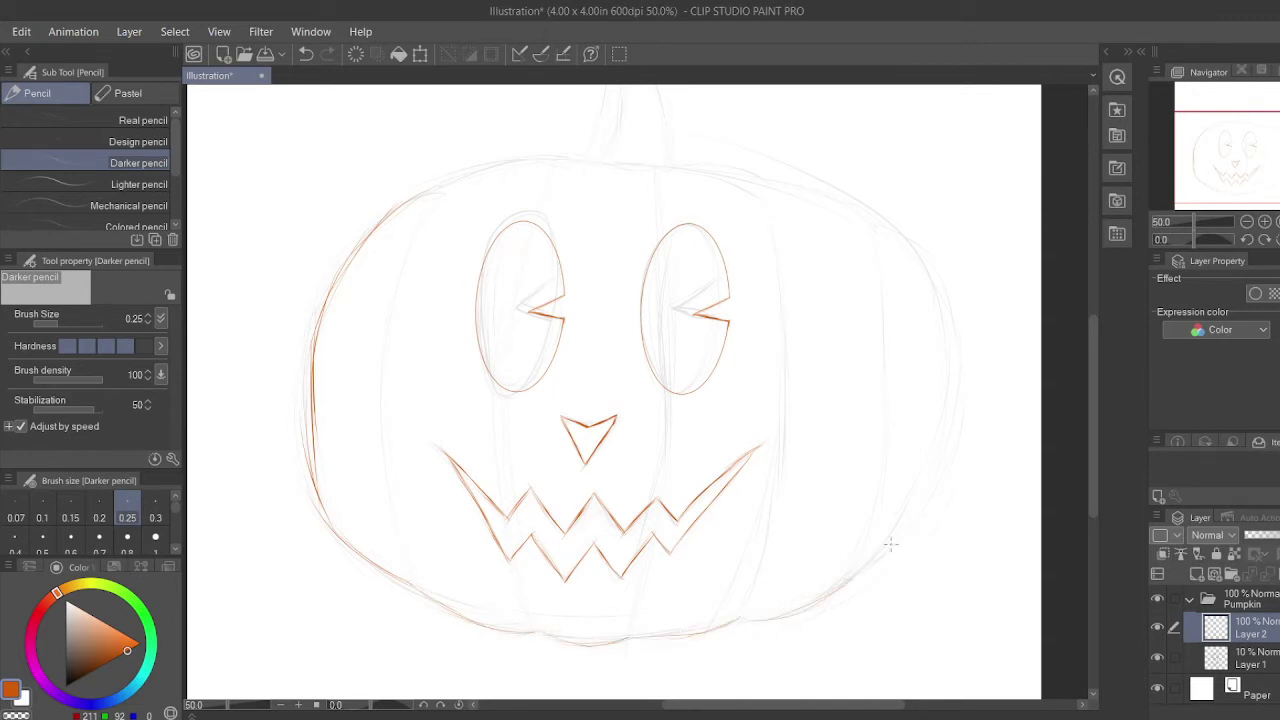
pyautogui.moveTo(890, 544)
pyautogui.mouseDown()
pyautogui.moveTo(932, 280)
pyautogui.moveTo(870, 220)
pyautogui.moveTo(770, 180)
pyautogui.mouseUp()
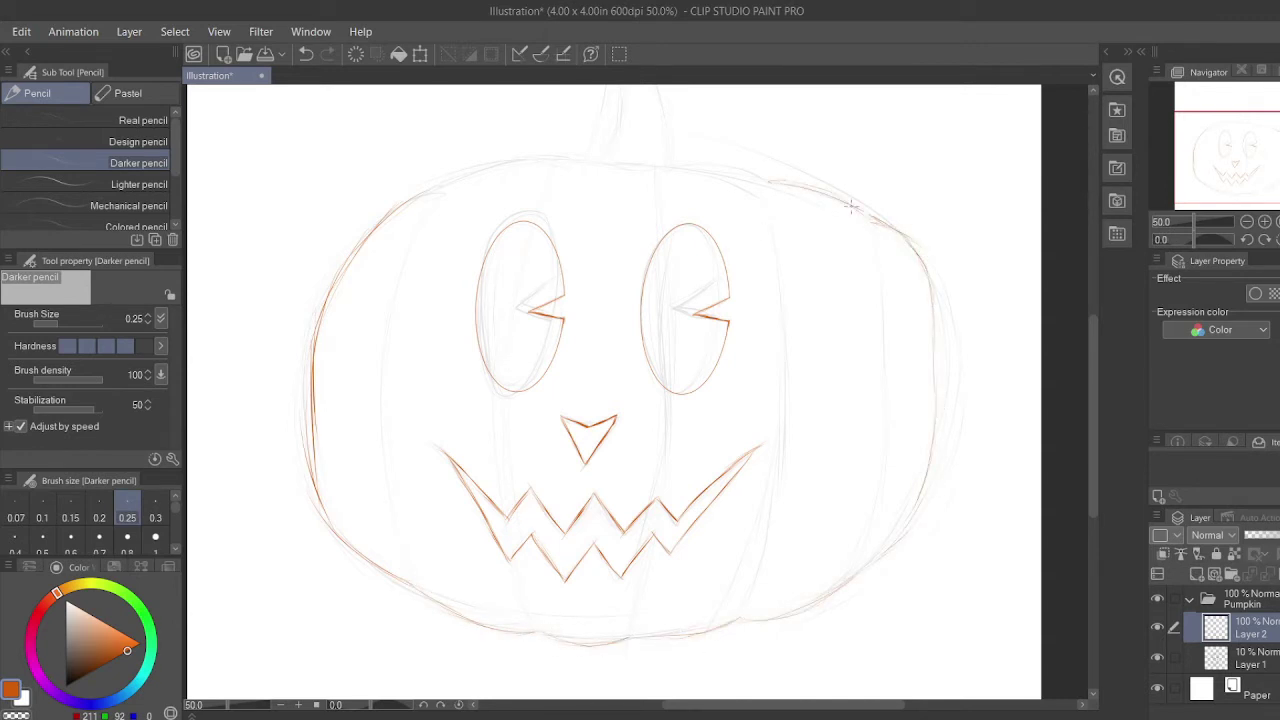
pyautogui.moveTo(851, 207)
pyautogui.mouseDown()
pyautogui.moveTo(616, 160)
pyautogui.moveTo(432, 194)
pyautogui.moveTo(626, 165)
pyautogui.mouseUp()
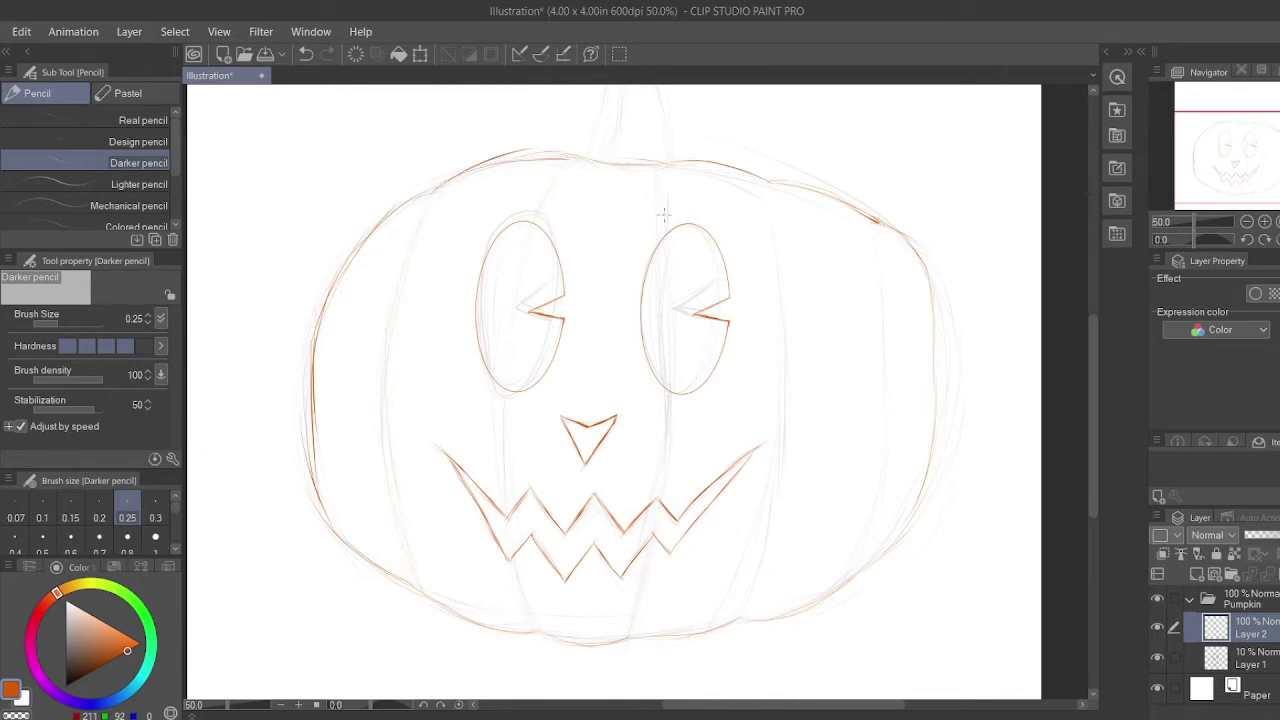
pyautogui.click(1157, 657)
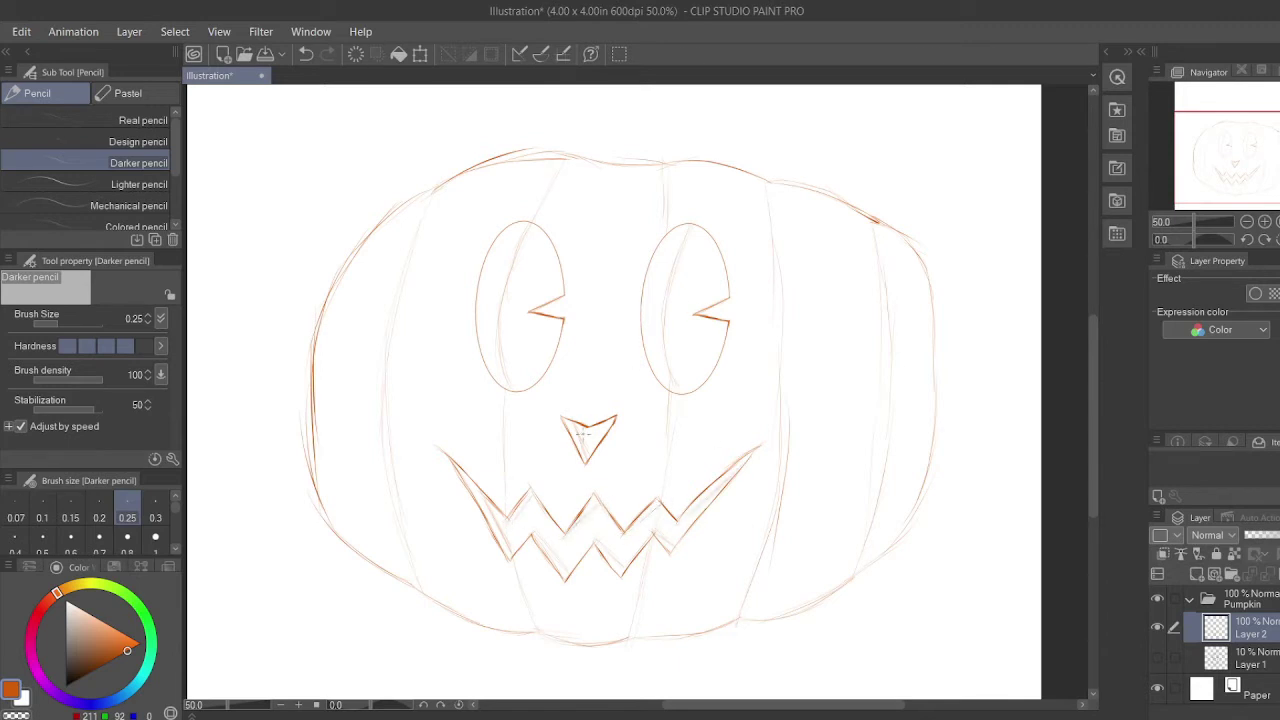
# Show the pencil sketch layer and trace the pumpkin's stem in bright green on Layer 2.
pyautogui.click(1157, 657)
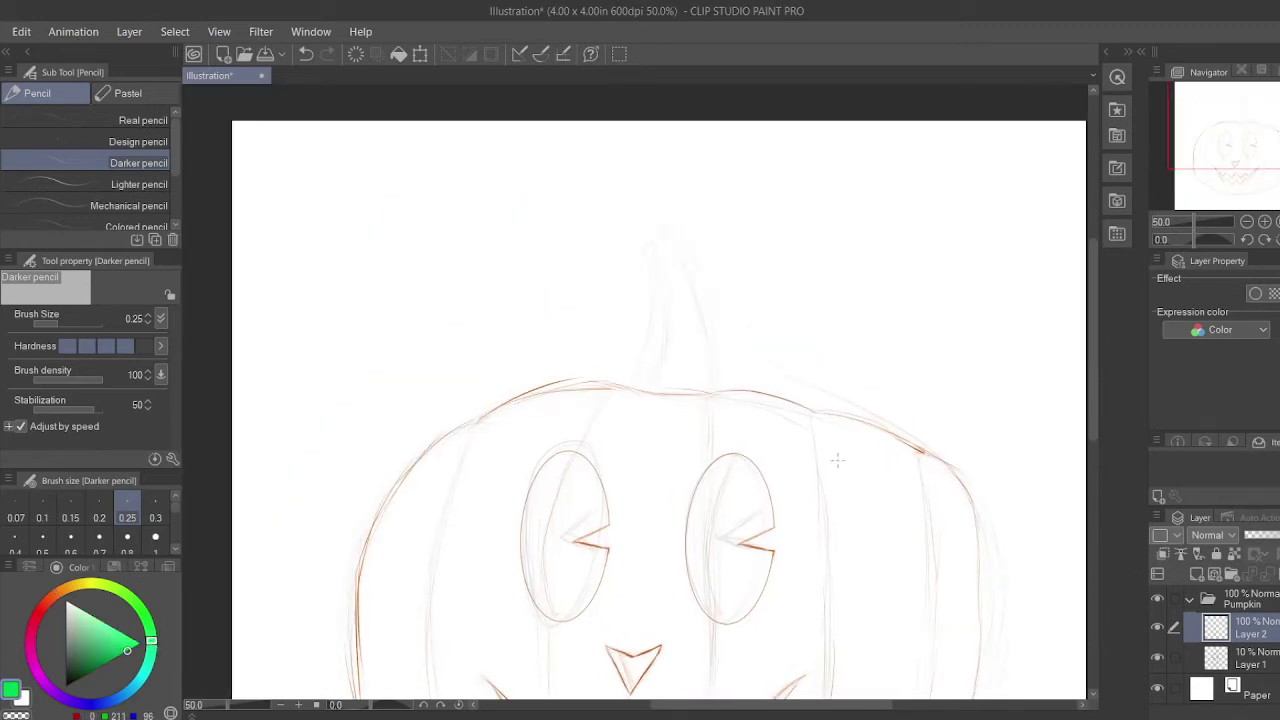
pyautogui.moveTo(490, 548)
pyautogui.mouseDown()
pyautogui.moveTo(532, 462)
pyautogui.moveTo(558, 236)
pyautogui.moveTo(545, 205)
pyautogui.mouseUp()
pyautogui.moveTo(580, 195)
pyautogui.mouseDown()
pyautogui.moveTo(598, 368)
pyautogui.moveTo(550, 548)
pyautogui.mouseUp()
pyautogui.moveTo(584, 177)
pyautogui.mouseDown()
pyautogui.moveTo(547, 203)
pyautogui.moveTo(588, 176)
pyautogui.mouseUp()
pyautogui.moveTo(608, 196)
pyautogui.mouseDown()
pyautogui.moveTo(712, 553)
pyautogui.moveTo(914, 410)
pyautogui.mouseUp()
pyautogui.hotkey('ctrl', 'z')
# Rename the Pumpkin layer folder as Jack 01.
pyautogui.moveTo(1202, 222); pyautogui.dragTo(1187, 222)
pyautogui.moveTo(1219, 164); pyautogui.dragTo(1189, 193)
pyautogui.click(1236, 598)
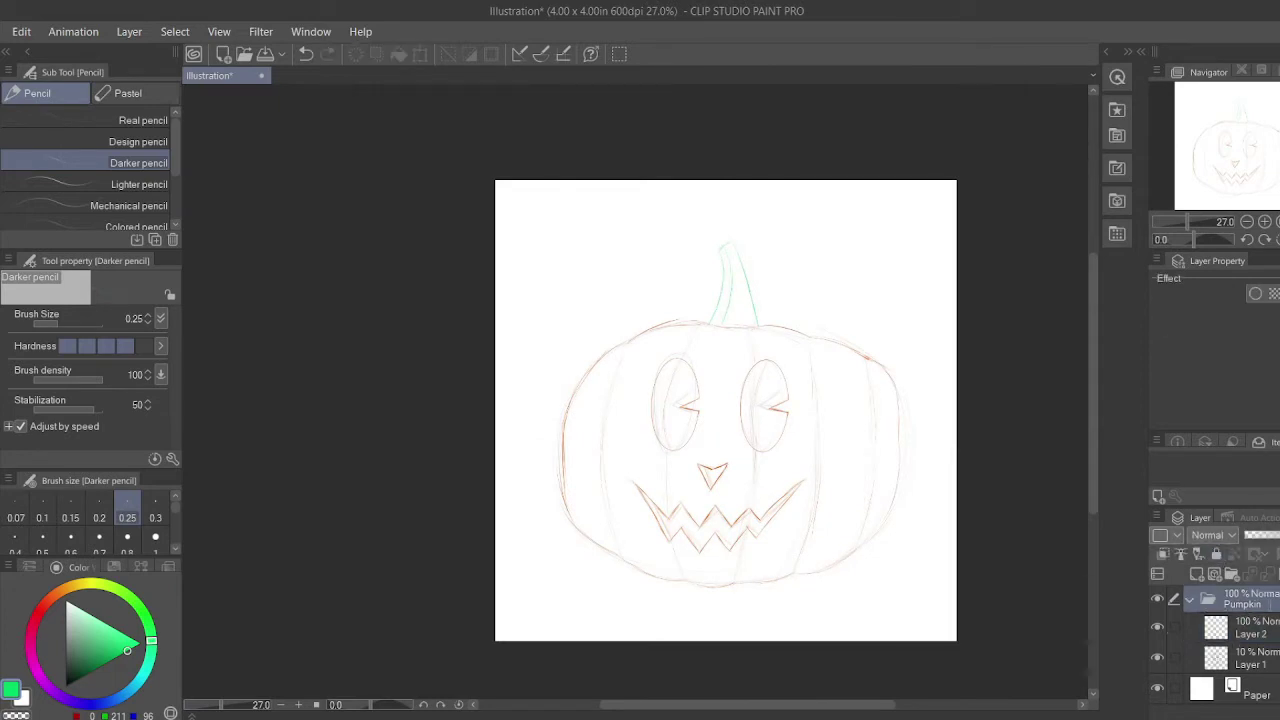
pyautogui.doubleClick(1270, 605)
pyautogui.write('Jack )1')
pyautogui.press('Return')
# Lower Layer 2's opacity to 40%, lock it and add a new layer above it.
pyautogui.click(1274, 629)
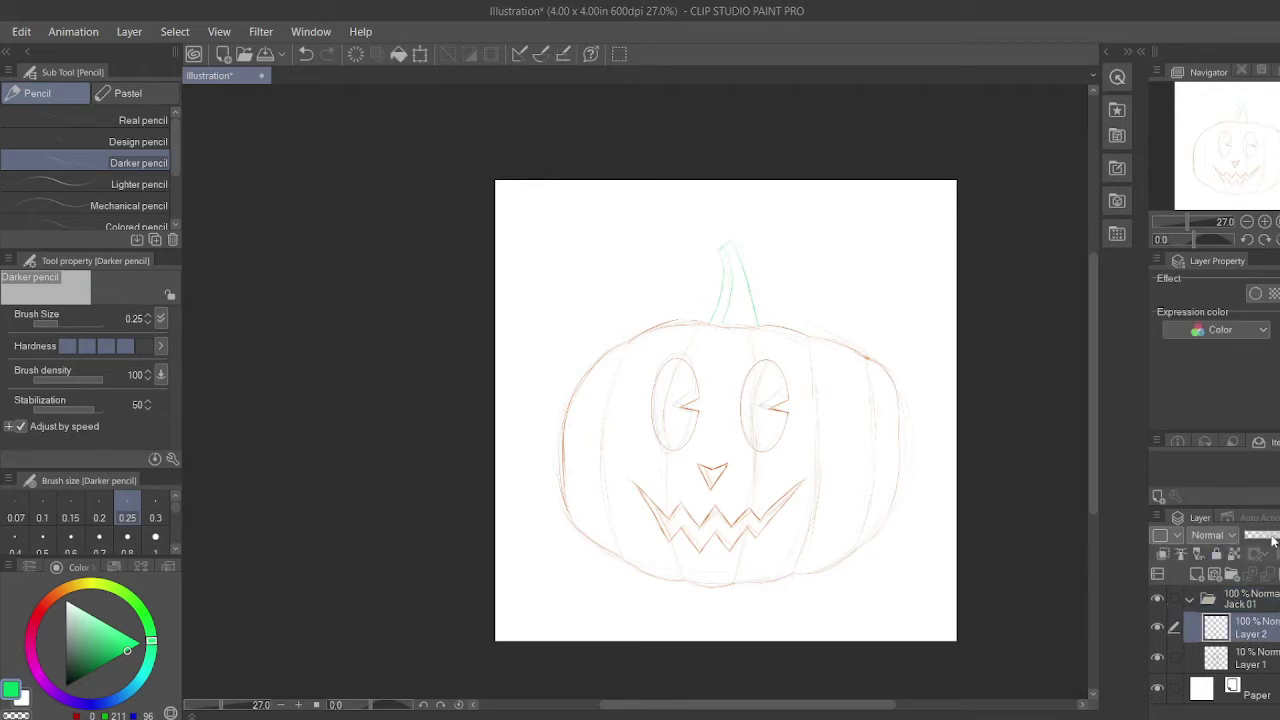
pyautogui.click(1271, 536)
pyautogui.moveTo(1264, 536); pyautogui.dragTo(1262, 536)
pyautogui.click(1216, 555)
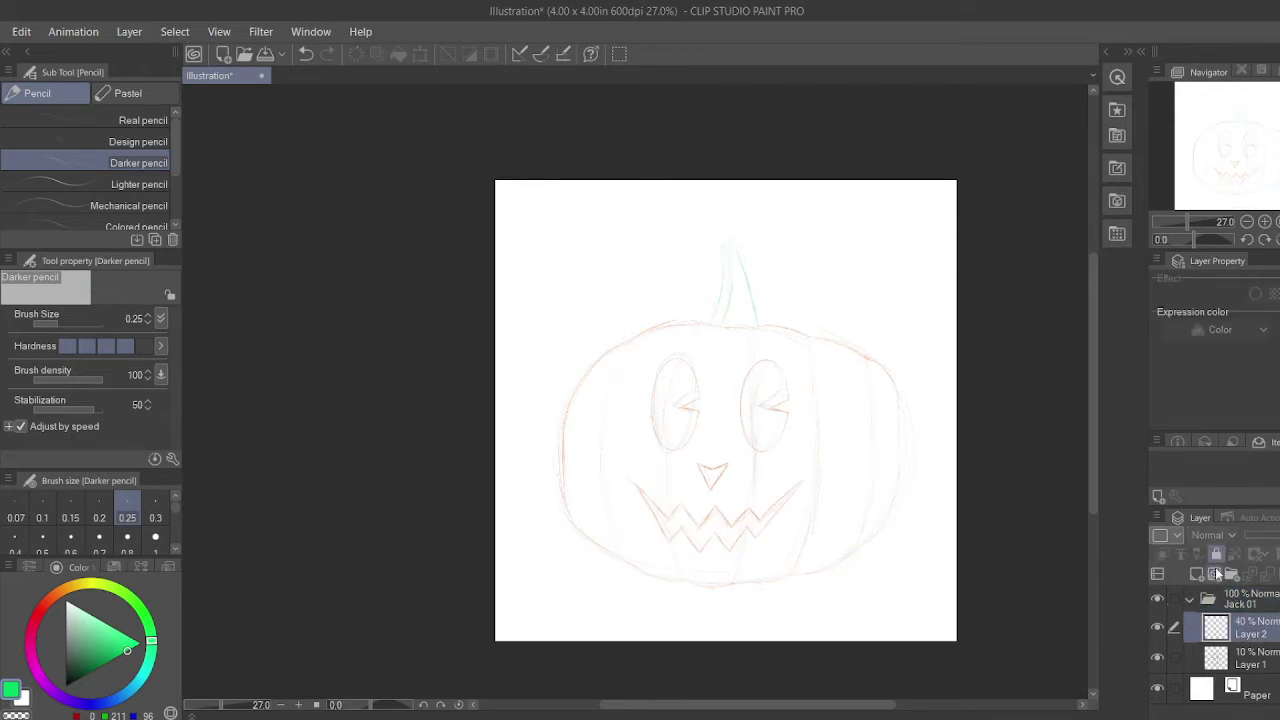
pyautogui.click(1222, 555)
pyautogui.scroll(8, 678, 469)
pyautogui.scroll(-1, 678, 469)
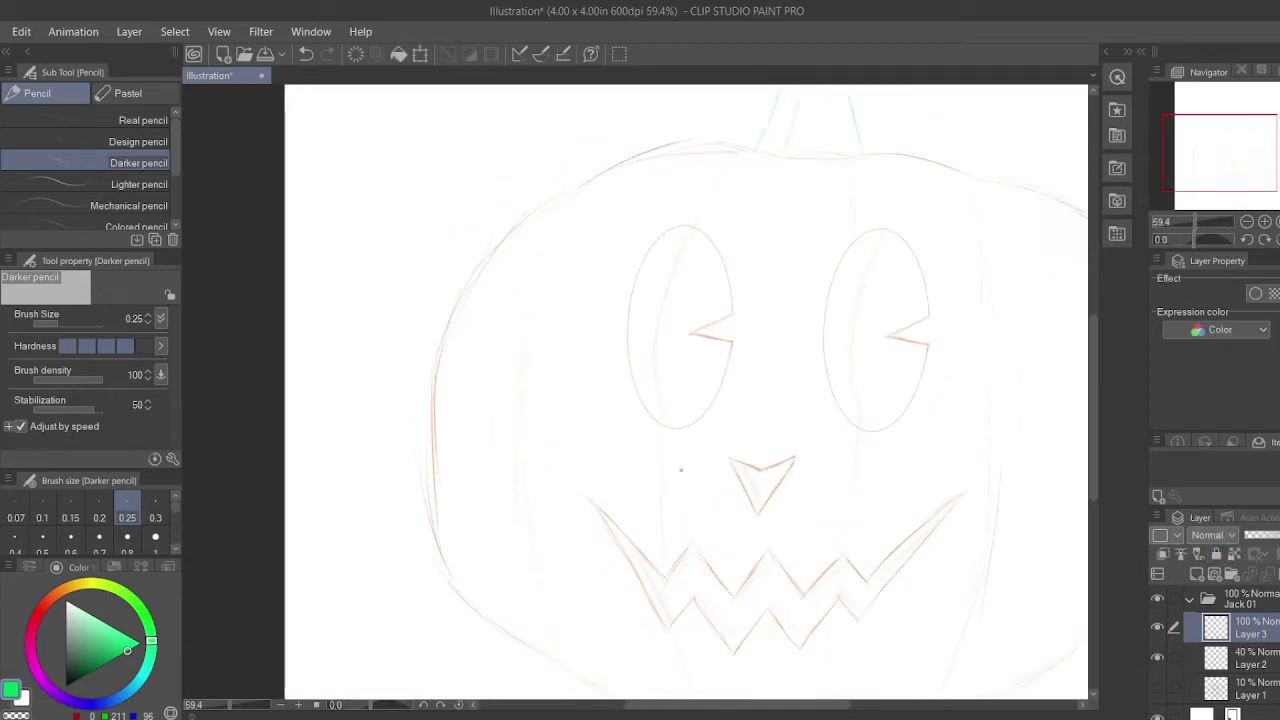
# Choose a dark orange (RGB 194, 101, 11) and switch to the G-pen for inking.
pyautogui.click(60, 591)
pyautogui.click(103, 661)
pyautogui.moveTo(103, 660); pyautogui.dragTo(119, 652)
pyautogui.press('p')
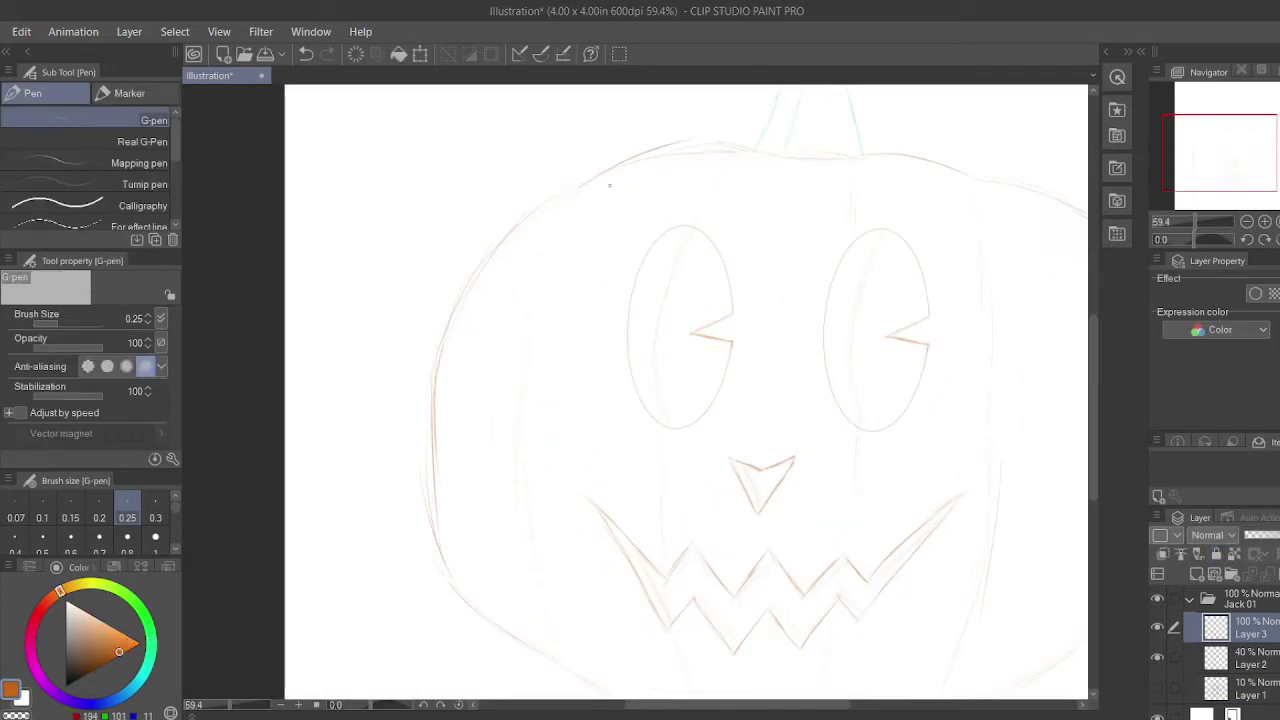
# Fade Layer 2 to 20% opacity and make Layer 3 active again.
pyautogui.click(1244, 659)
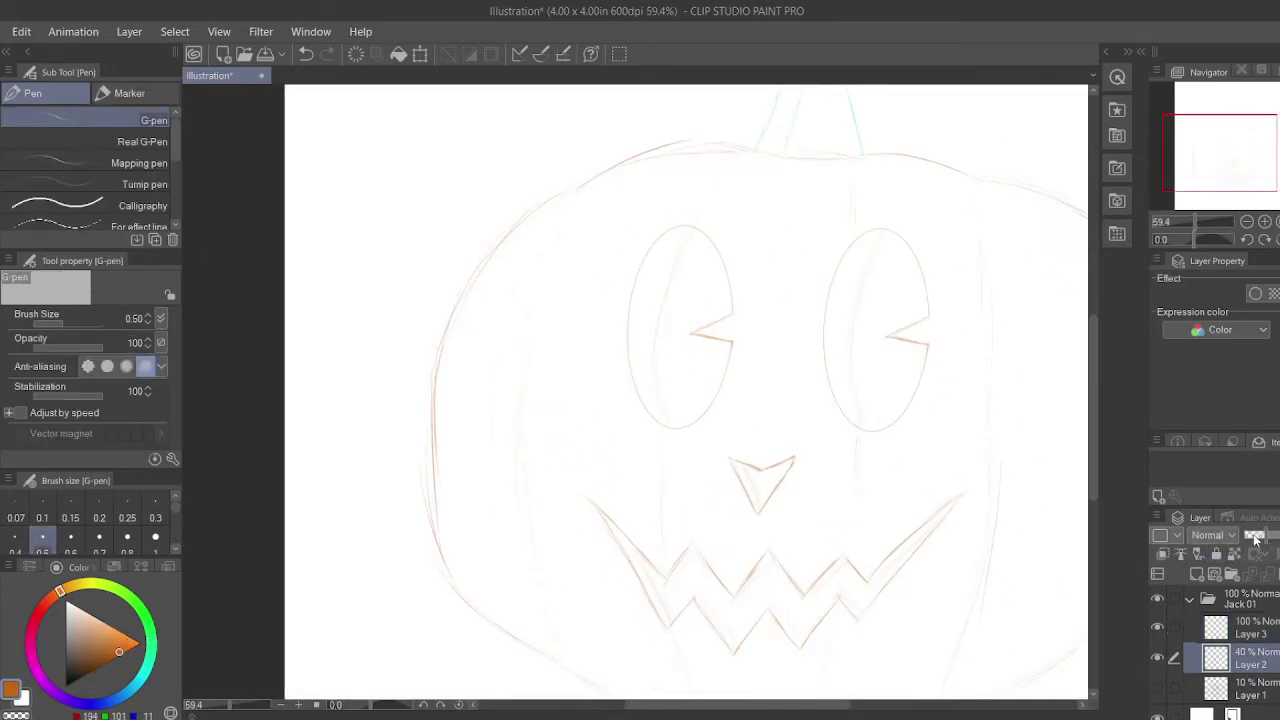
pyautogui.click(1254, 536)
pyautogui.click(1217, 555)
pyautogui.click(1240, 628)
pyautogui.moveTo(577, 189); pyautogui.dragTo(430, 390)
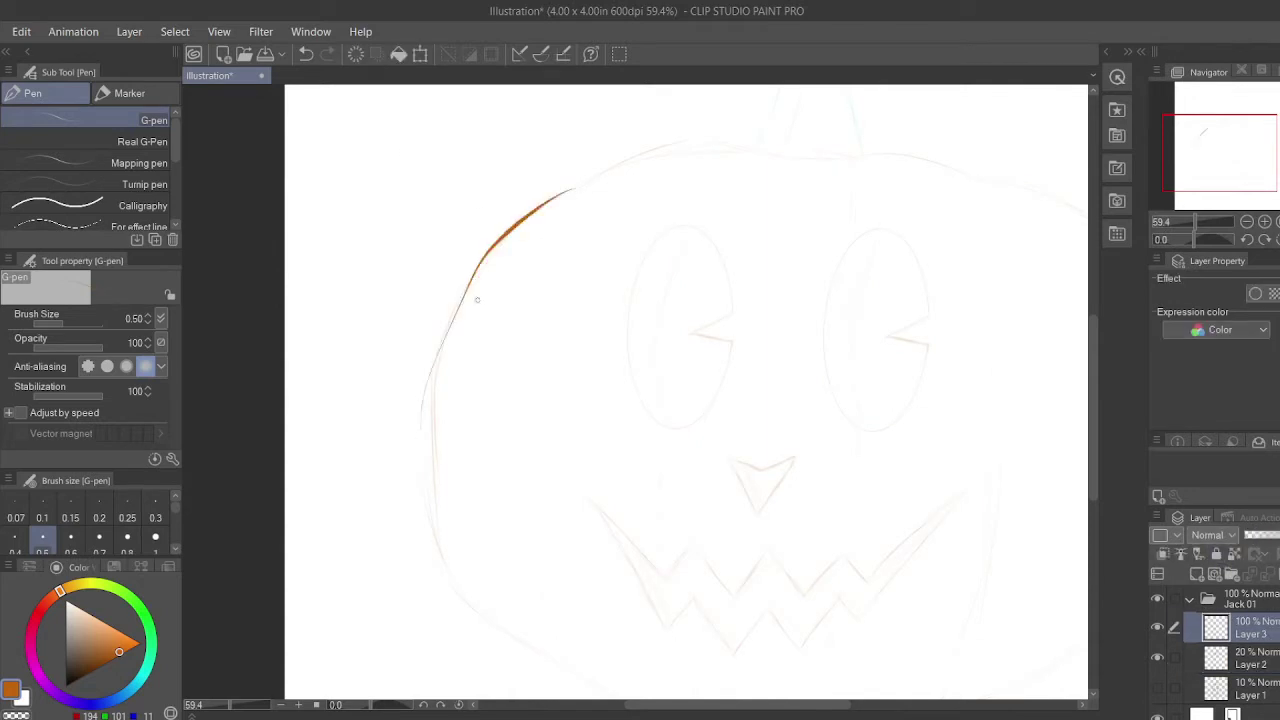
pyautogui.hotkey('ctrl', 'z')
pyautogui.moveTo(534, 214); pyautogui.dragTo(423, 486)
pyautogui.hotkey('ctrl', 'z')
pyautogui.moveTo(527, 646)
pyautogui.mouseDown()
pyautogui.moveTo(511, 246)
pyautogui.moveTo(560, 208)
pyautogui.mouseUp()
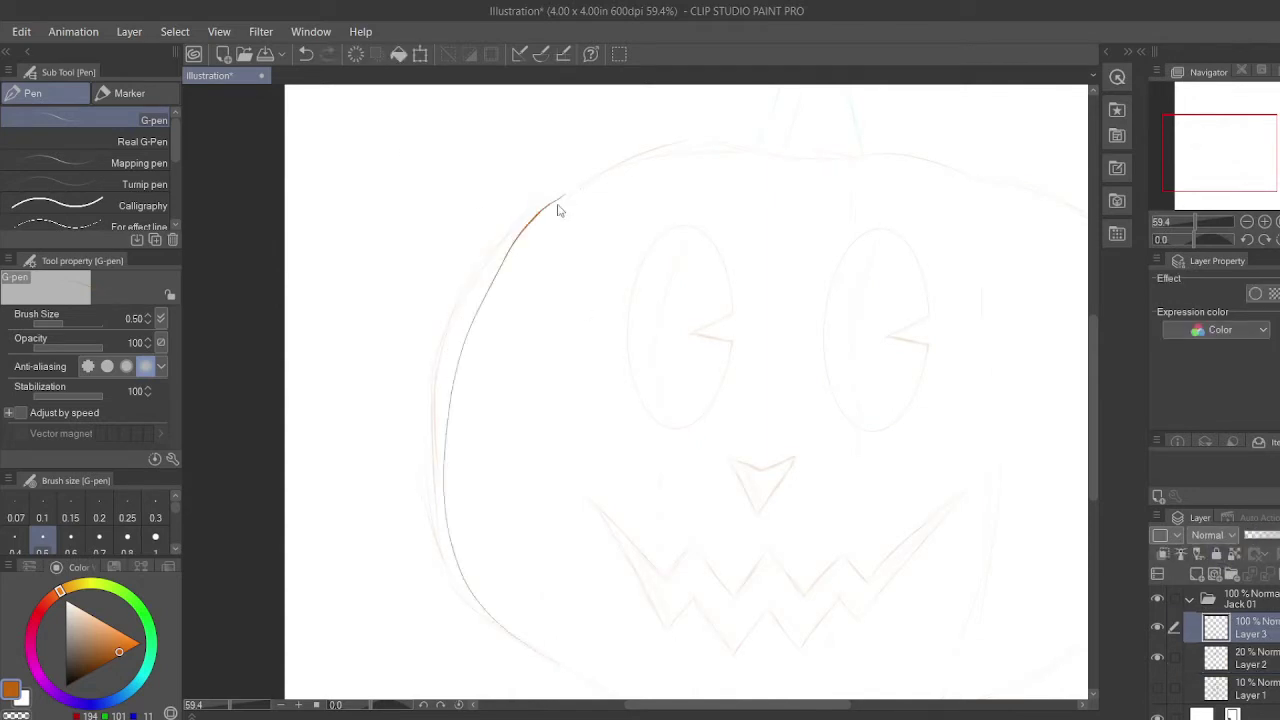
pyautogui.hotkey('ctrl', 'z')
# Ink the pumpkin's left contour and adjoining bottom and top edges in dark orange, undoing stray strokes.
pyautogui.moveTo(486, 616)
pyautogui.mouseDown()
pyautogui.moveTo(466, 329)
pyautogui.moveTo(576, 190)
pyautogui.mouseUp()
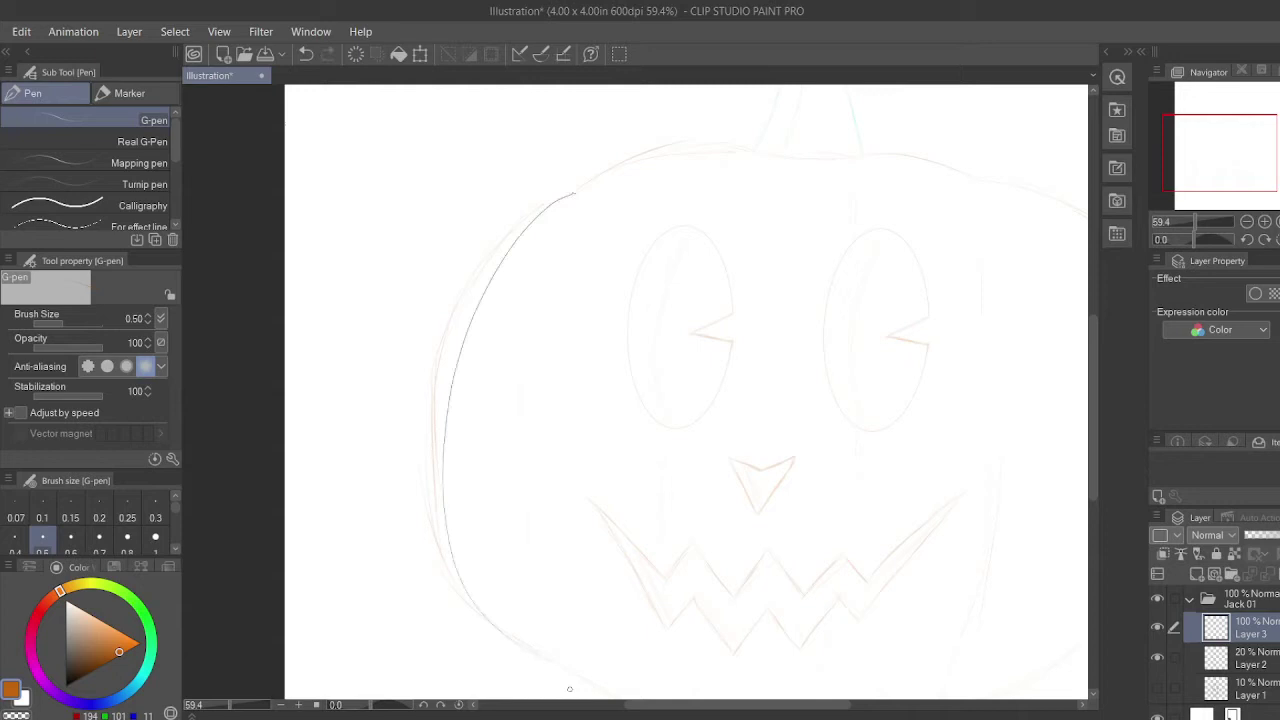
pyautogui.moveTo(557, 661)
pyautogui.mouseDown()
pyautogui.moveTo(425, 531)
pyautogui.moveTo(560, 580)
pyautogui.moveTo(720, 588)
pyautogui.moveTo(944, 512)
pyautogui.mouseUp()
pyautogui.hotkey('ctrl', 'z')
pyautogui.moveTo(538, 179)
pyautogui.mouseDown()
pyautogui.moveTo(670, 181)
pyautogui.moveTo(898, 250)
pyautogui.mouseUp()
pyautogui.hotkey('ctrl', 'z')
pyautogui.hotkey('ctrl', 'z')
pyautogui.hotkey('ctrl', 'z')
# Ink the upper-right bumps and right side to close the pumpkin outline, and hide Layer 2.
pyautogui.moveTo(782, 207); pyautogui.dragTo(905, 252)
pyautogui.moveTo(1237, 159); pyautogui.dragTo(1253, 167)
pyautogui.moveTo(784, 190); pyautogui.dragTo(863, 356)
pyautogui.hotkey('ctrl', 'z')
pyautogui.moveTo(760, 613)
pyautogui.mouseDown()
pyautogui.moveTo(862, 360)
pyautogui.moveTo(784, 190)
pyautogui.mouseUp()
pyautogui.moveTo(1249, 180); pyautogui.dragTo(1232, 163)
pyautogui.click(1157, 658)
pyautogui.hotkey('ctrl', '-')
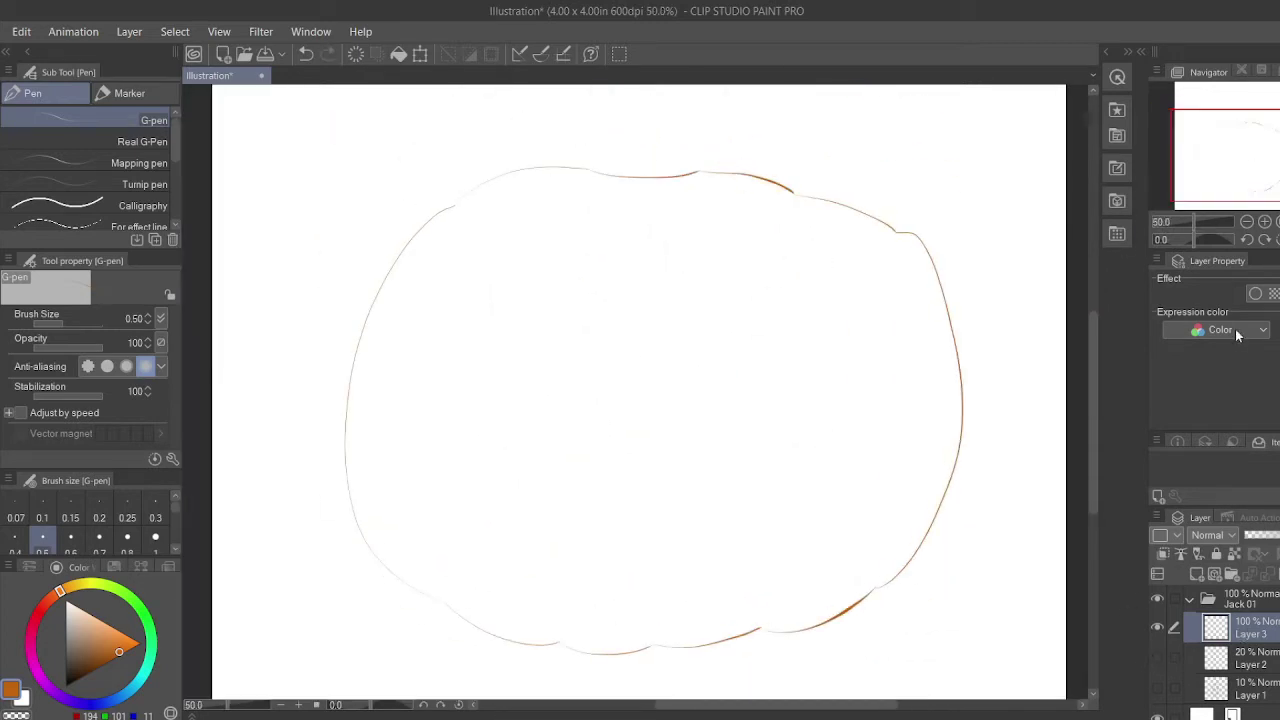
# Close the gaps between strokes along the outline's top edge with small G-pen touches.
pyautogui.scroll(8, 730, 157)
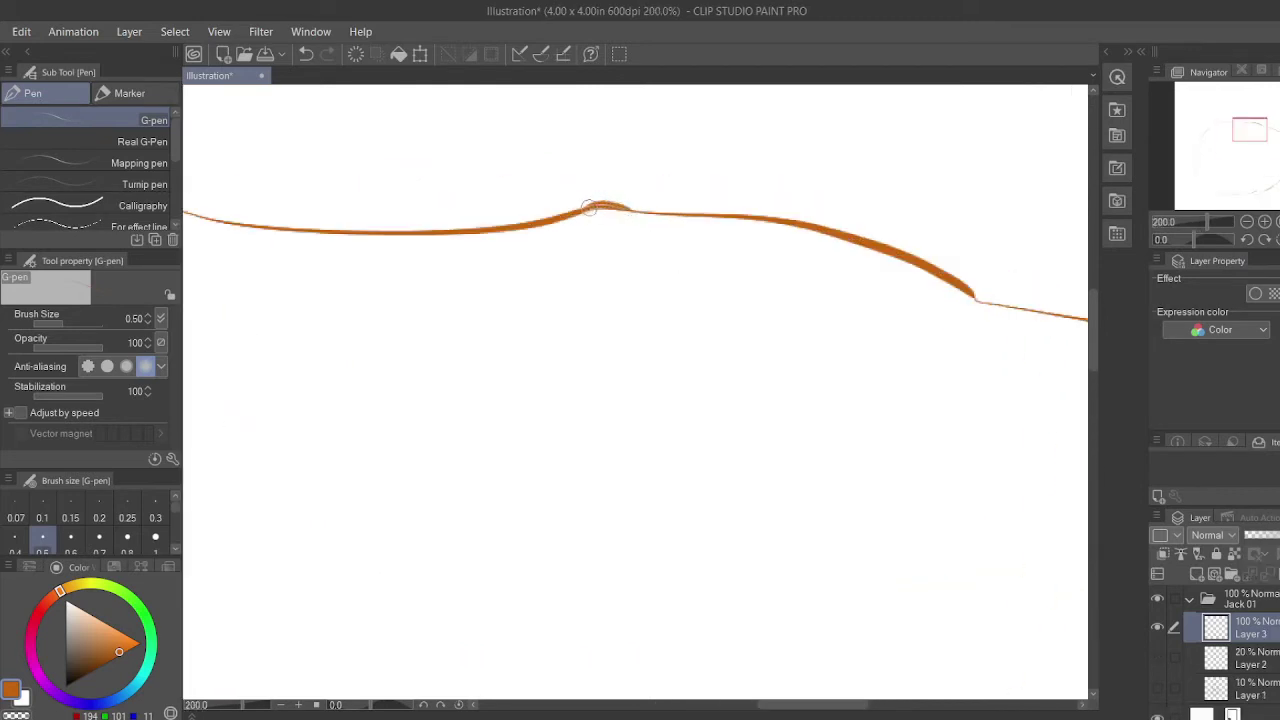
pyautogui.scroll(-4, 697, 242)
pyautogui.scroll(8, 442, 266)
pyautogui.moveTo(462, 224); pyautogui.dragTo(440, 256)
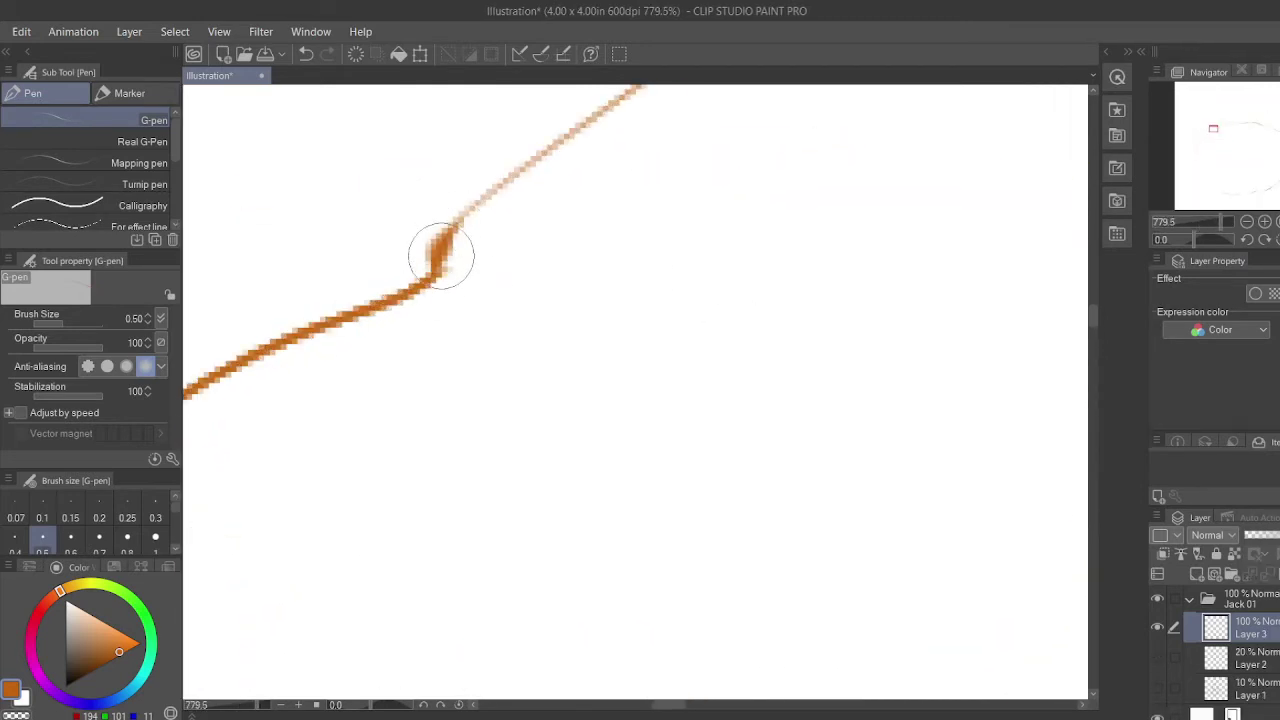
# Join the loose stroke ends between the bumps along the outline's lower edge with short G-pen touches.
pyautogui.scroll(-7, 462, 290)
pyautogui.moveTo(1203, 127); pyautogui.dragTo(1203, 163)
pyautogui.scroll(8, 826, 520)
pyautogui.moveTo(853, 461); pyautogui.dragTo(875, 480)
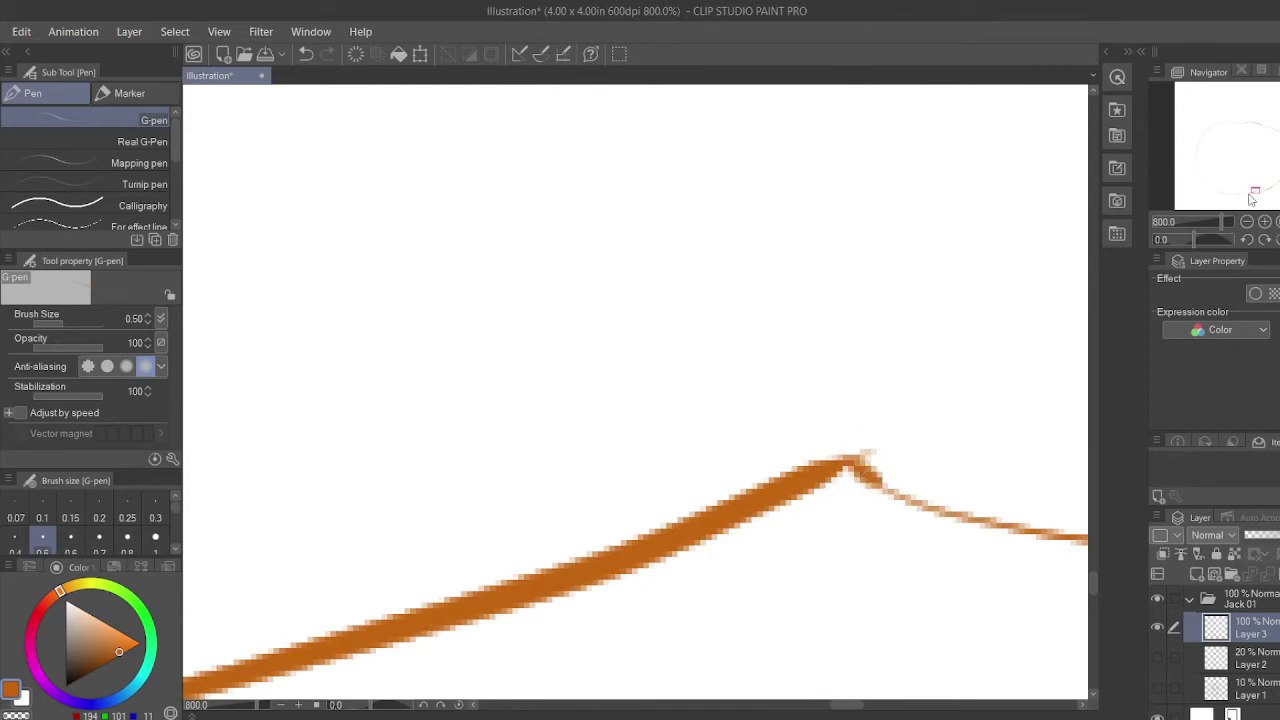
pyautogui.scroll(-7, 866, 474)
pyautogui.scroll(7, 748, 456)
pyautogui.moveTo(748, 456); pyautogui.dragTo(802, 436)
pyautogui.moveTo(1242, 192); pyautogui.dragTo(1213, 188)
pyautogui.moveTo(689, 514); pyautogui.dragTo(764, 540)
pyautogui.moveTo(1213, 188)
pyautogui.mouseDown()
pyautogui.moveTo(1203, 177)
pyautogui.moveTo(1240, 121)
pyautogui.moveTo(1279, 130)
pyautogui.moveTo(1261, 199)
pyautogui.mouseUp()
pyautogui.moveTo(1221, 222); pyautogui.dragTo(1193, 222)
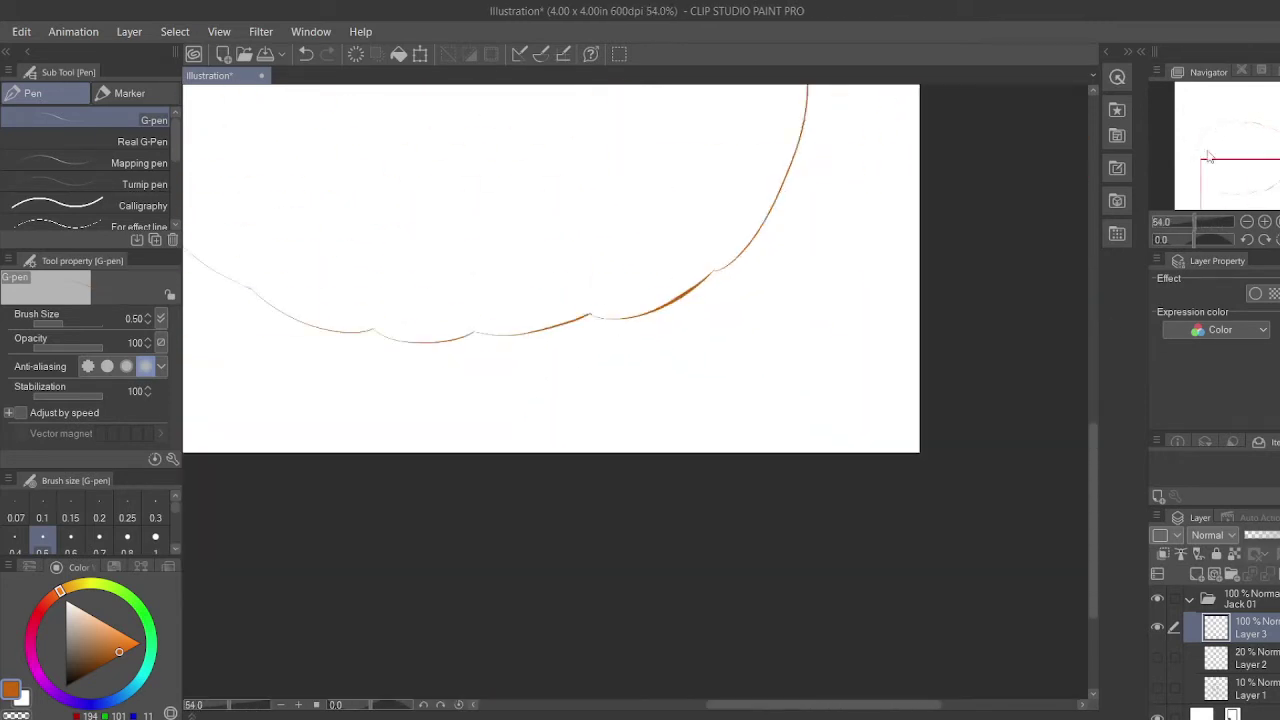
# Add a layer directly above Layer 2, show the sketch and choose a dark green (RGB 9, 119, 53).
pyautogui.moveTo(1252, 158); pyautogui.dragTo(1229, 124)
pyautogui.click(1248, 659)
pyautogui.click(1197, 574)
pyautogui.click(1157, 688)
pyautogui.scroll(2, 684, 349)
pyautogui.click(150, 637)
pyautogui.click(101, 658)
# Ink the stem's curved left edge, its short top notch and the inner curve in dark green.
pyautogui.moveTo(559, 584)
pyautogui.mouseDown()
pyautogui.moveTo(596, 533)
pyautogui.moveTo(608, 229)
pyautogui.mouseUp()
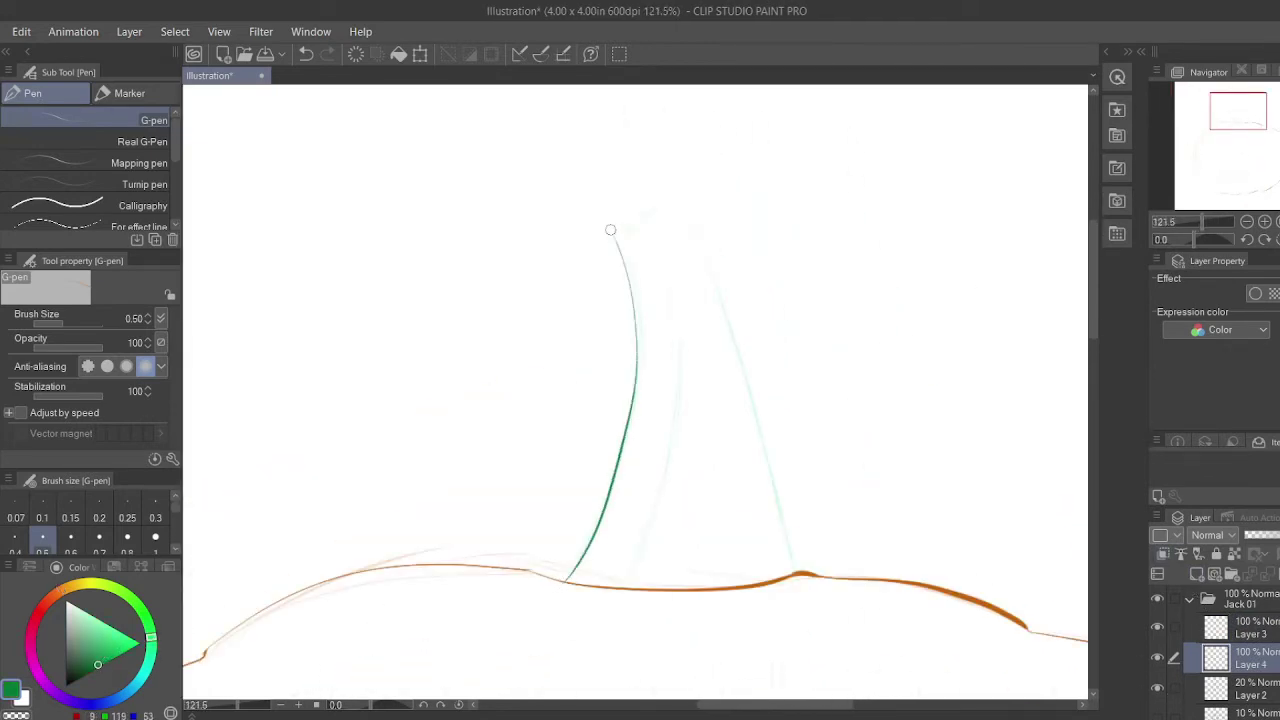
pyautogui.hotkey('ctrl', 'z')
pyautogui.moveTo(566, 580)
pyautogui.mouseDown()
pyautogui.moveTo(618, 237)
pyautogui.moveTo(641, 545)
pyautogui.mouseUp()
pyautogui.hotkey('ctrl', 'z')
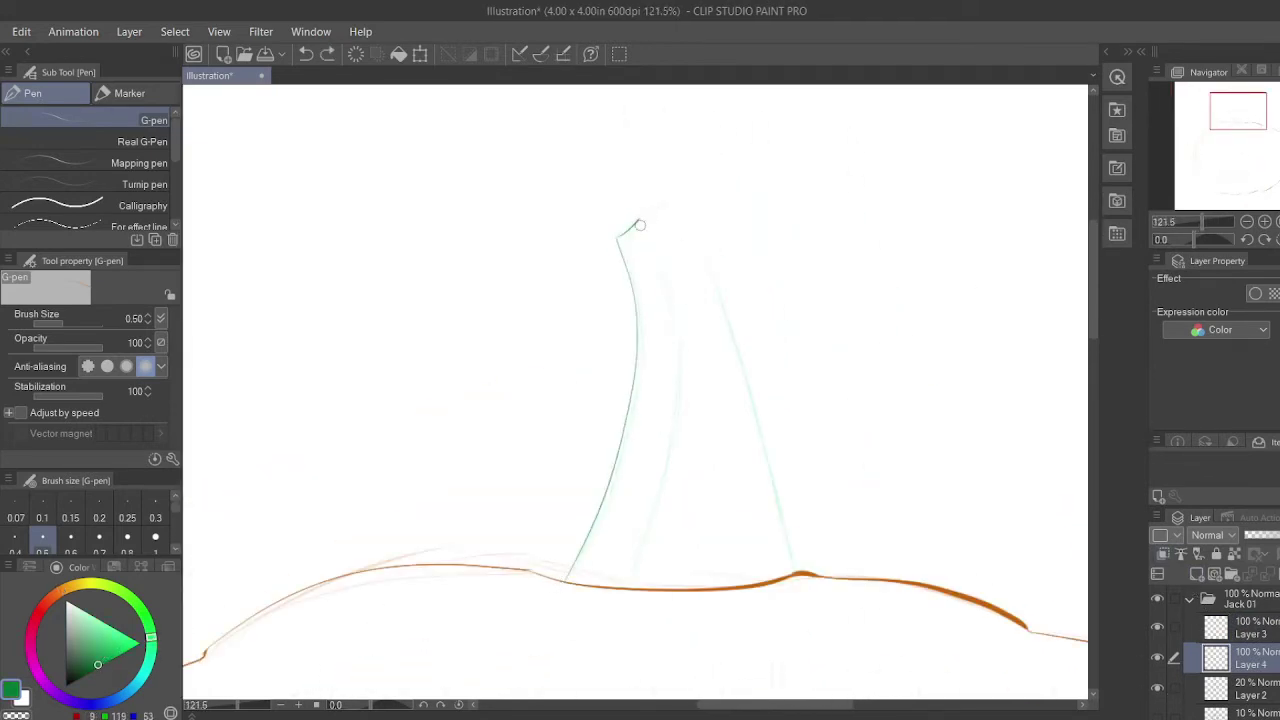
pyautogui.moveTo(636, 222); pyautogui.dragTo(618, 590)
pyautogui.hotkey('ctrl', 'z')
pyautogui.moveTo(638, 220); pyautogui.dragTo(617, 590)
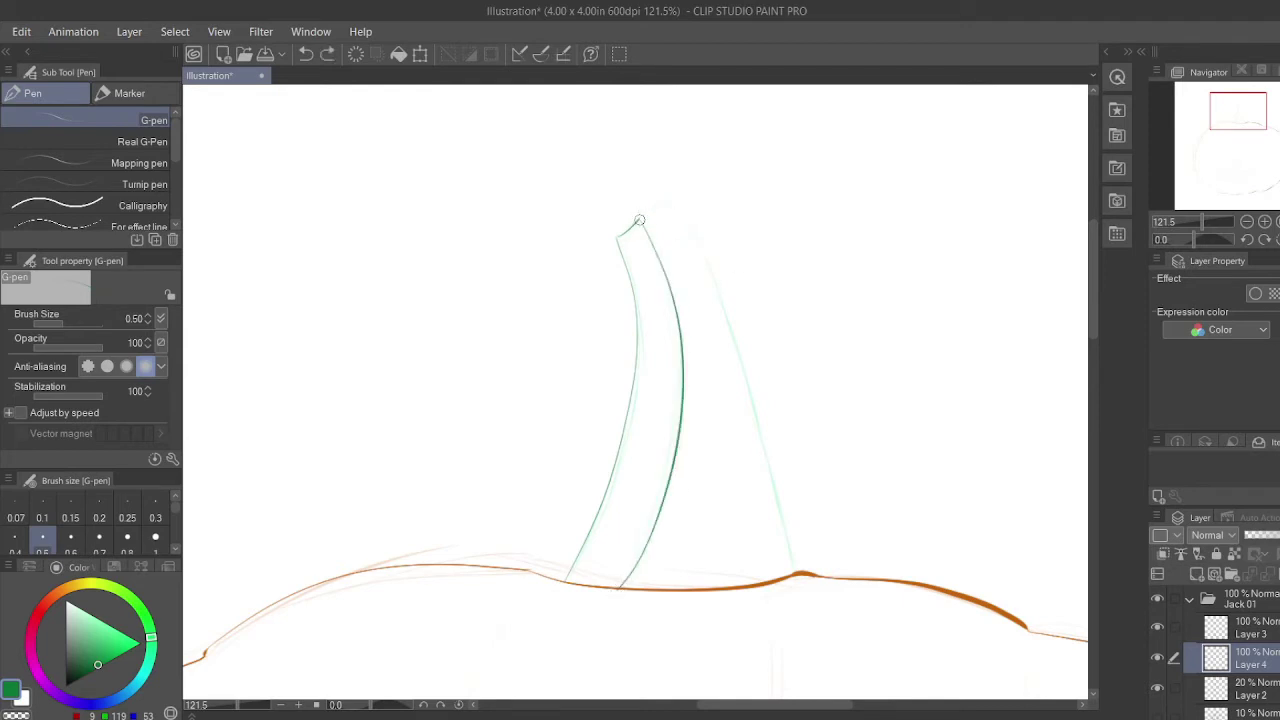
# Ink the rest of the stem's top and its right edge down to the pumpkin, redrawing the edge until clean.
pyautogui.moveTo(738, 322); pyautogui.dragTo(741, 332)
pyautogui.hotkey('ctrl', 'z')
pyautogui.moveTo(681, 201); pyautogui.dragTo(799, 571)
pyautogui.hotkey('ctrl', 'z')
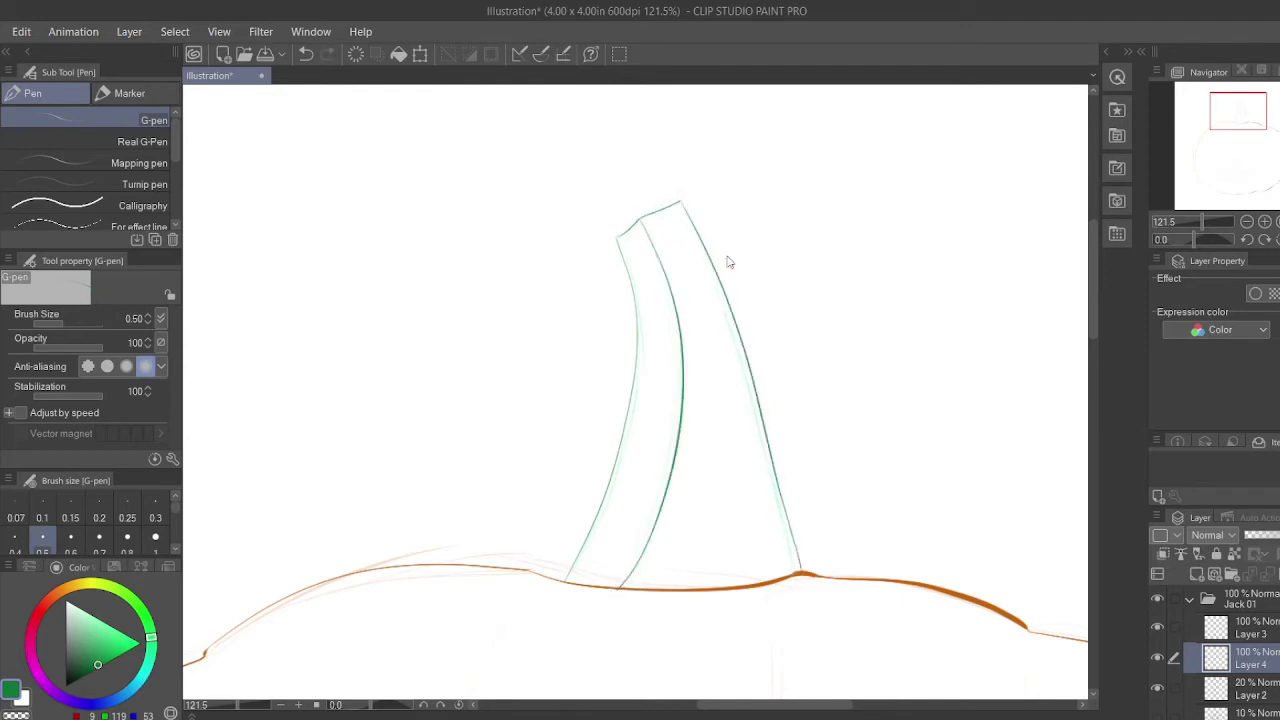
pyautogui.hotkey('ctrl', 'z')
pyautogui.moveTo(680, 202); pyautogui.dragTo(793, 564)
# Hide Layers 2 and 4 and add a new layer beneath the pumpkin outline.
pyautogui.click(1157, 689)
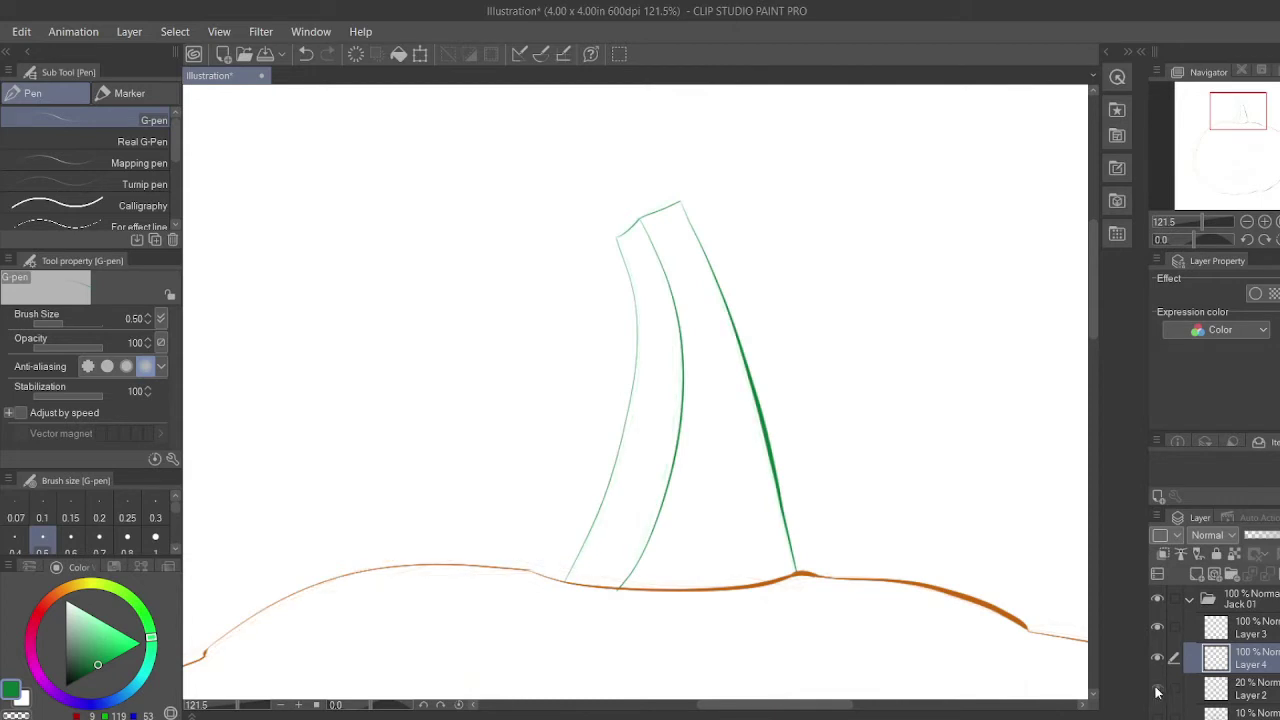
pyautogui.click(1157, 659)
pyautogui.scroll(-12, 751, 414)
pyautogui.click(1199, 576)
pyautogui.moveTo(760, 500); pyautogui.dragTo(722, 361)
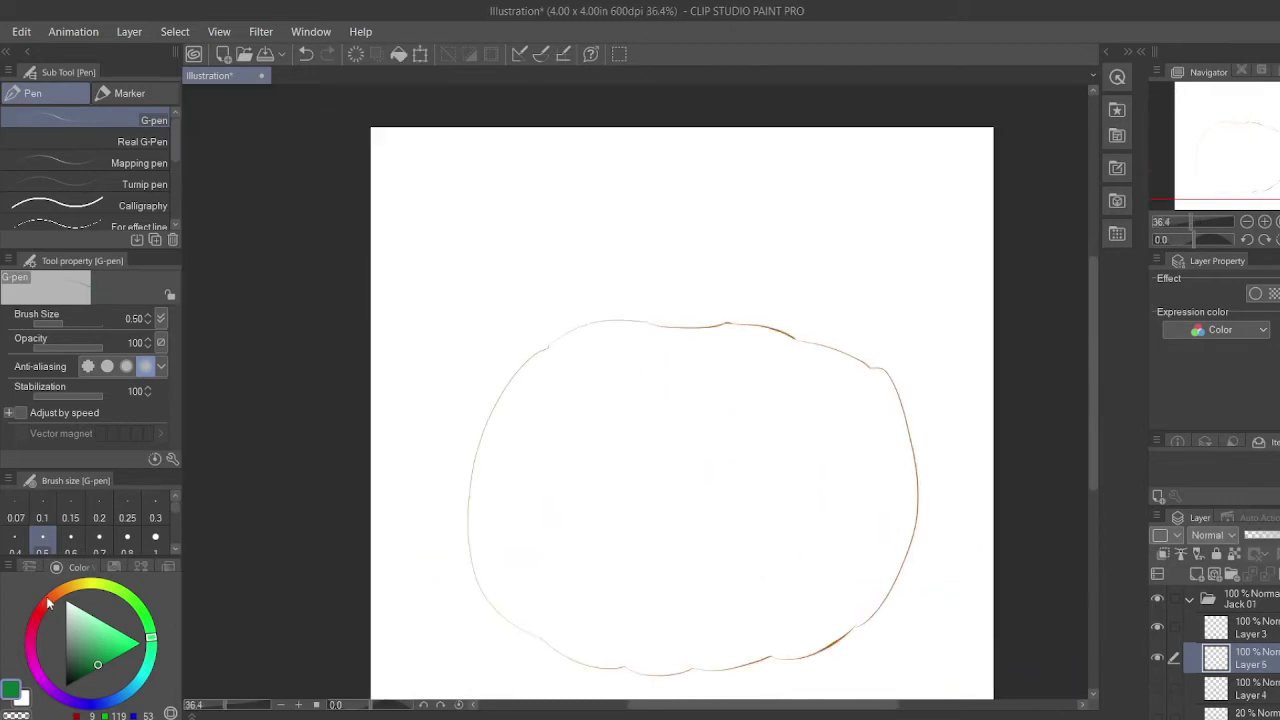
# Fill the pumpkin body on Layer 5, trying several shades and settling on golden orange (RGB 228, 164, 52).
pyautogui.click(68, 587)
pyautogui.moveTo(103, 657); pyautogui.dragTo(115, 647)
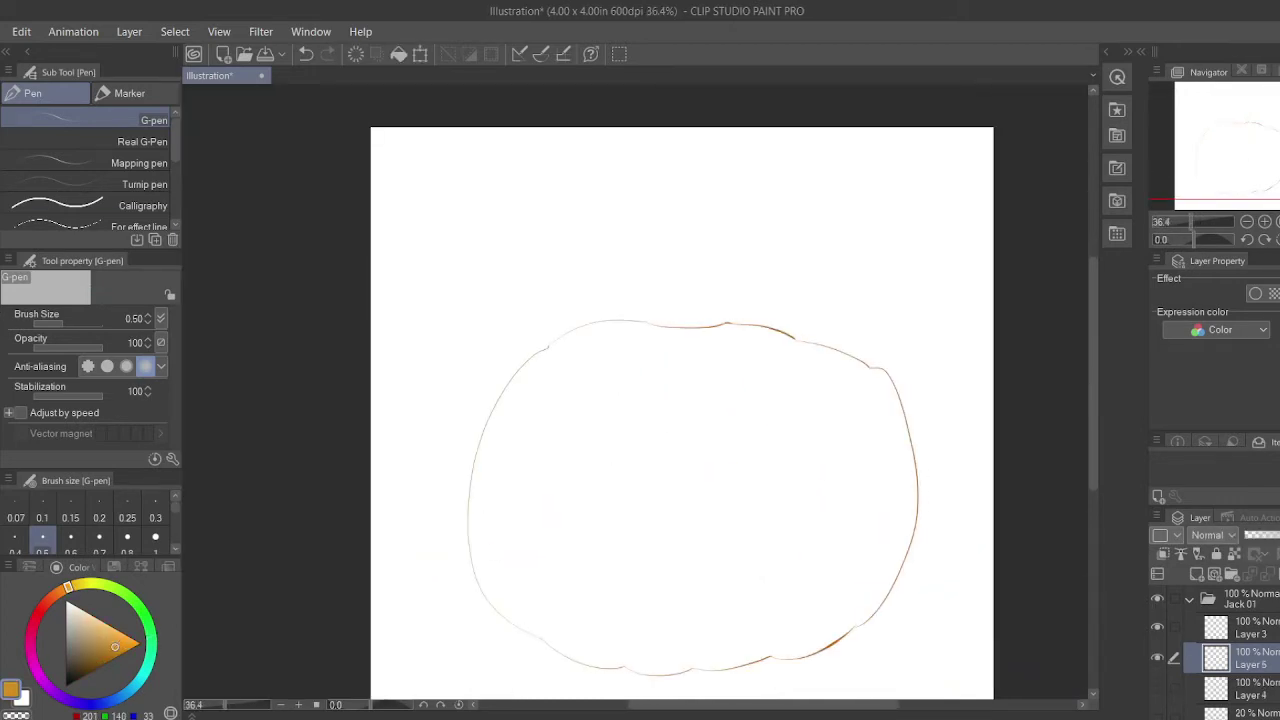
pyautogui.press('g')
pyautogui.click(700, 480)
pyautogui.moveTo(1237, 149); pyautogui.dragTo(1237, 166)
pyautogui.scroll(4, 760, 449)
pyautogui.click(112, 633)
pyautogui.click(626, 418)
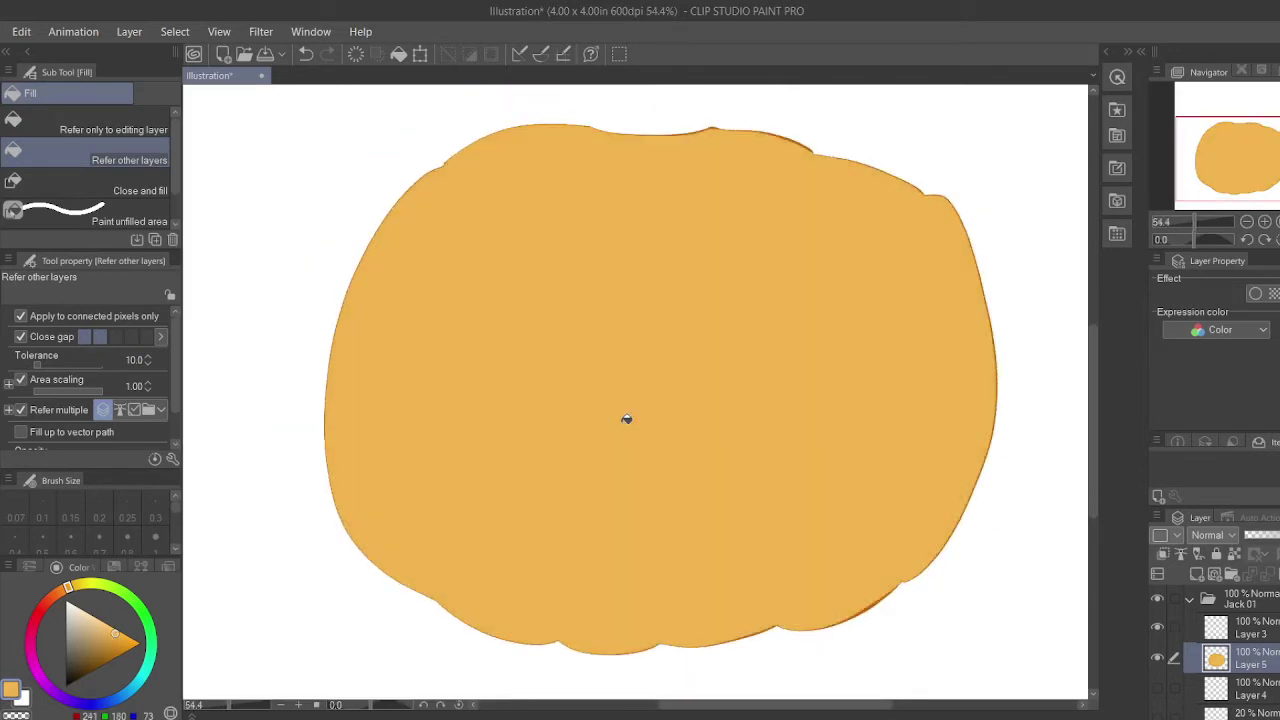
pyautogui.click(113, 643)
pyautogui.click(641, 395)
pyautogui.click(117, 639)
pyautogui.click(631, 283)
# Move the Layer 2 sketch to the top of the Jack 01 folder, show it and raise its opacity.
pyautogui.click(1237, 138)
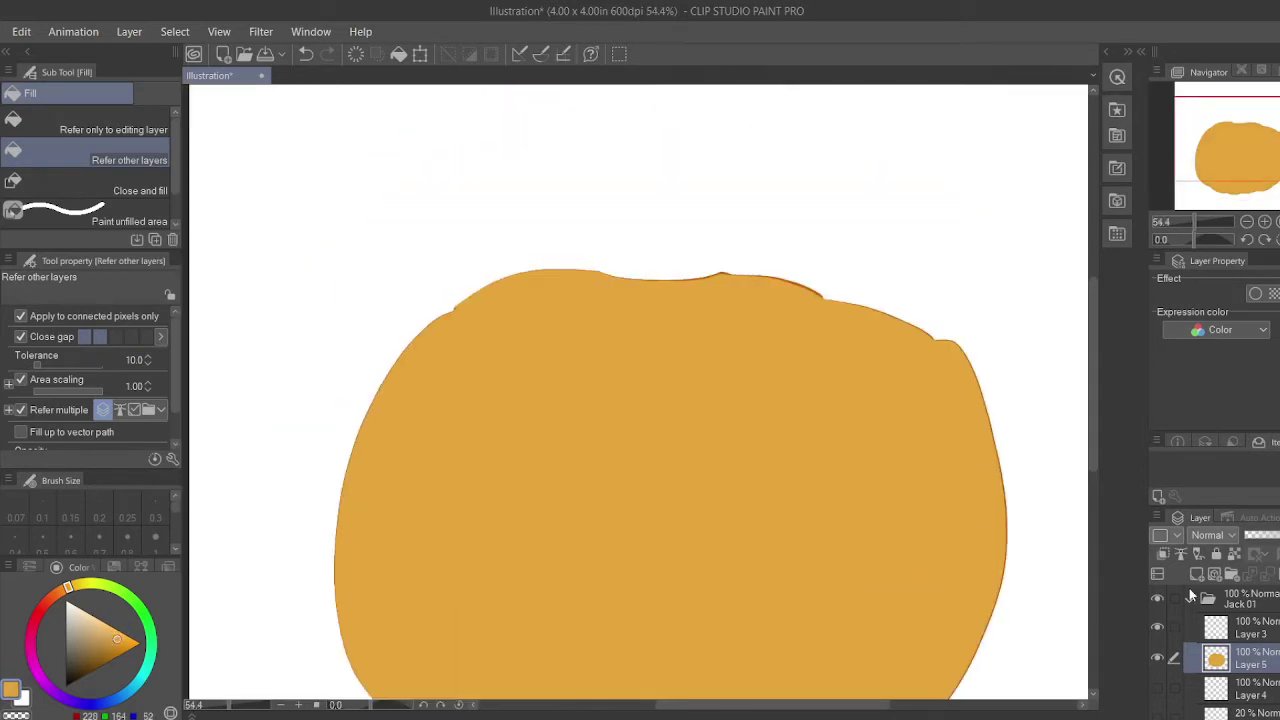
pyautogui.moveTo(1256, 713); pyautogui.dragTo(1248, 612)
pyautogui.click(1157, 627)
pyautogui.click(1217, 555)
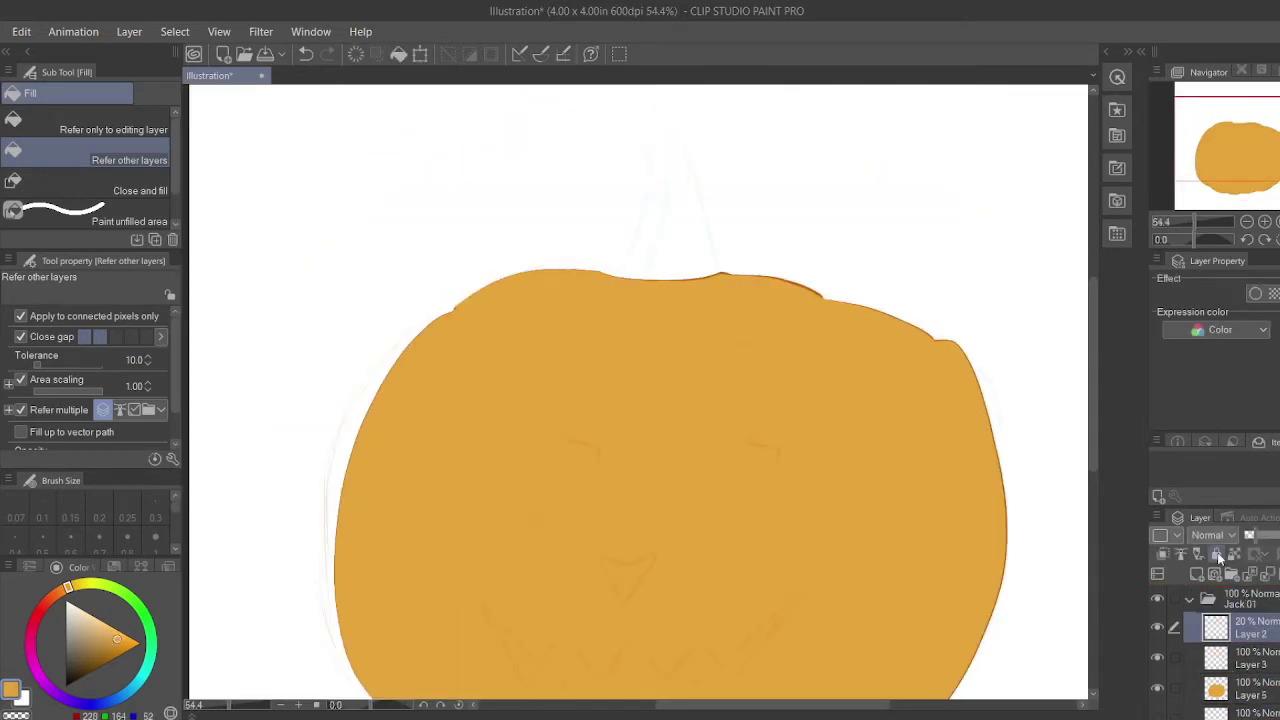
pyautogui.moveTo(1258, 535); pyautogui.dragTo(1274, 535)
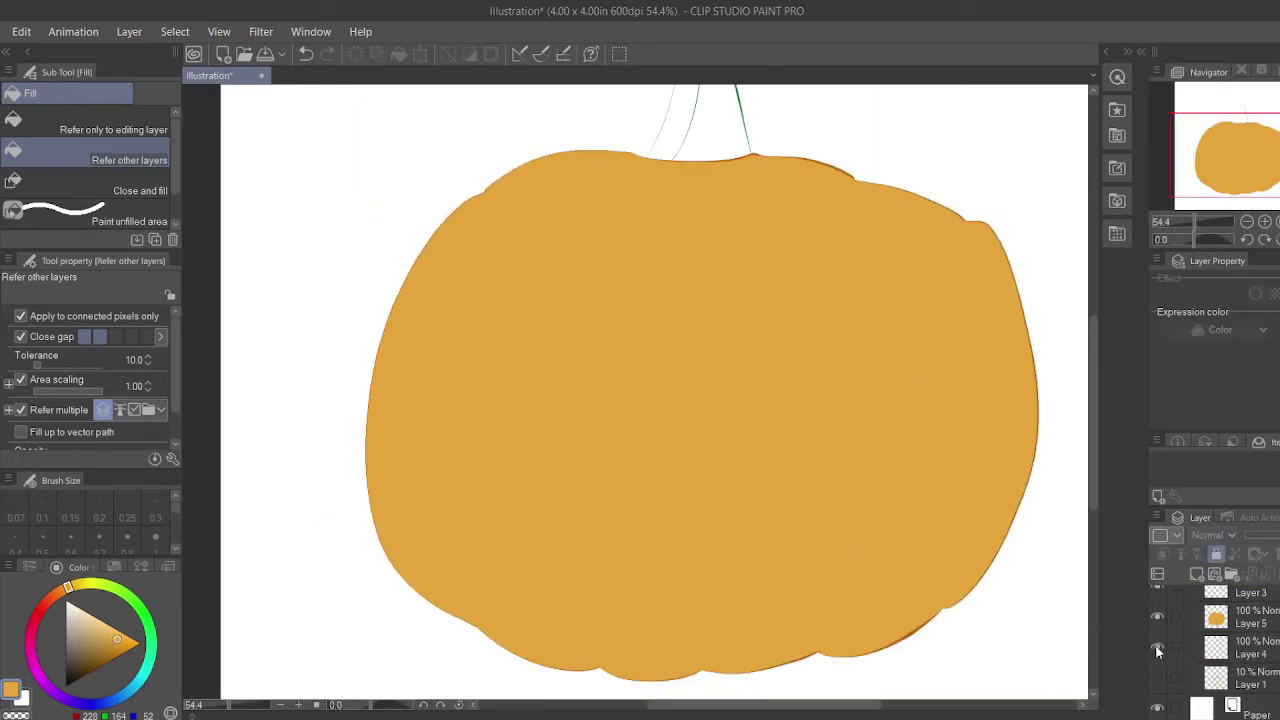
# Add a new layer between Layer 1 and the stem's line art for the stem colours.
pyautogui.click(1240, 680)
pyautogui.click(1196, 574)
pyautogui.click(1228, 128)
pyautogui.scroll(6, 720, 291)
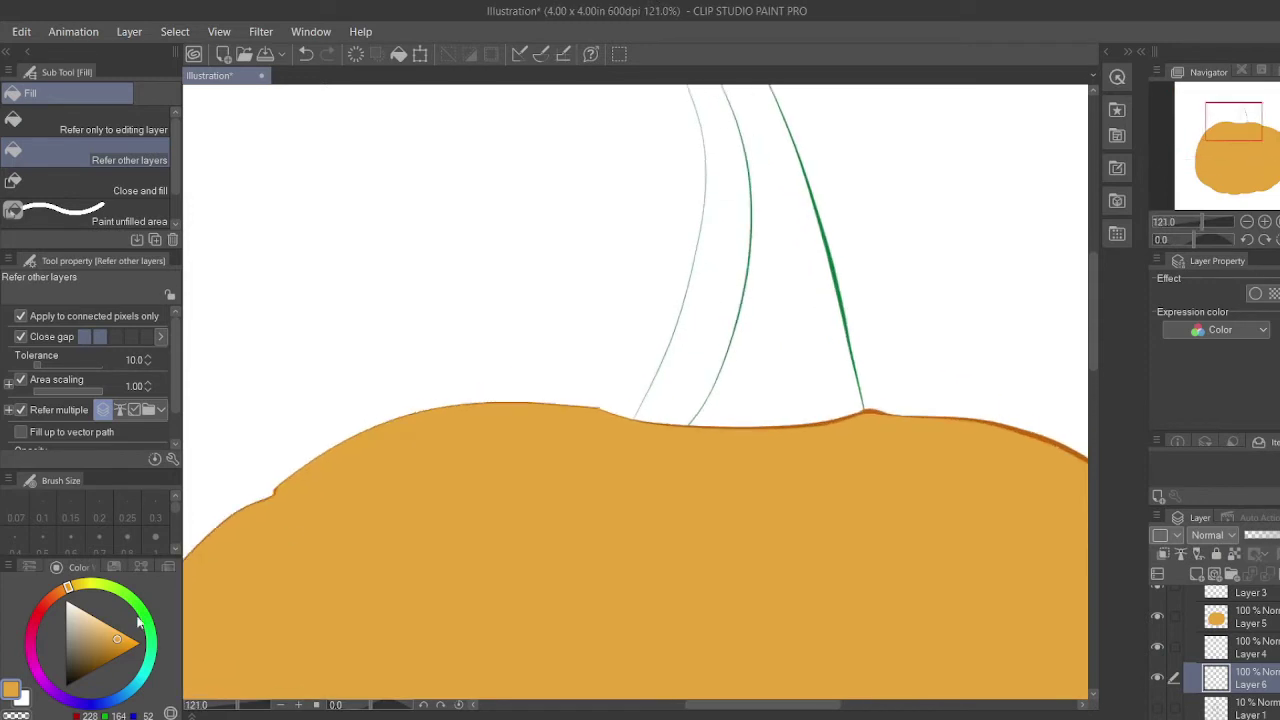
# Fill the stem's narrow left strip with dark green (RGB 33, 116, 35) and its wide right part with a lighter green.
pyautogui.click(143, 616)
pyautogui.click(95, 651)
pyautogui.click(91, 660)
pyautogui.click(717, 290)
pyautogui.click(98, 658)
pyautogui.click(767, 311)
# Paint over the light green patch at the dark strip's base using the strip's colour and the Oil paint brush at size 0.20.
pyautogui.scroll(7, 692, 423)
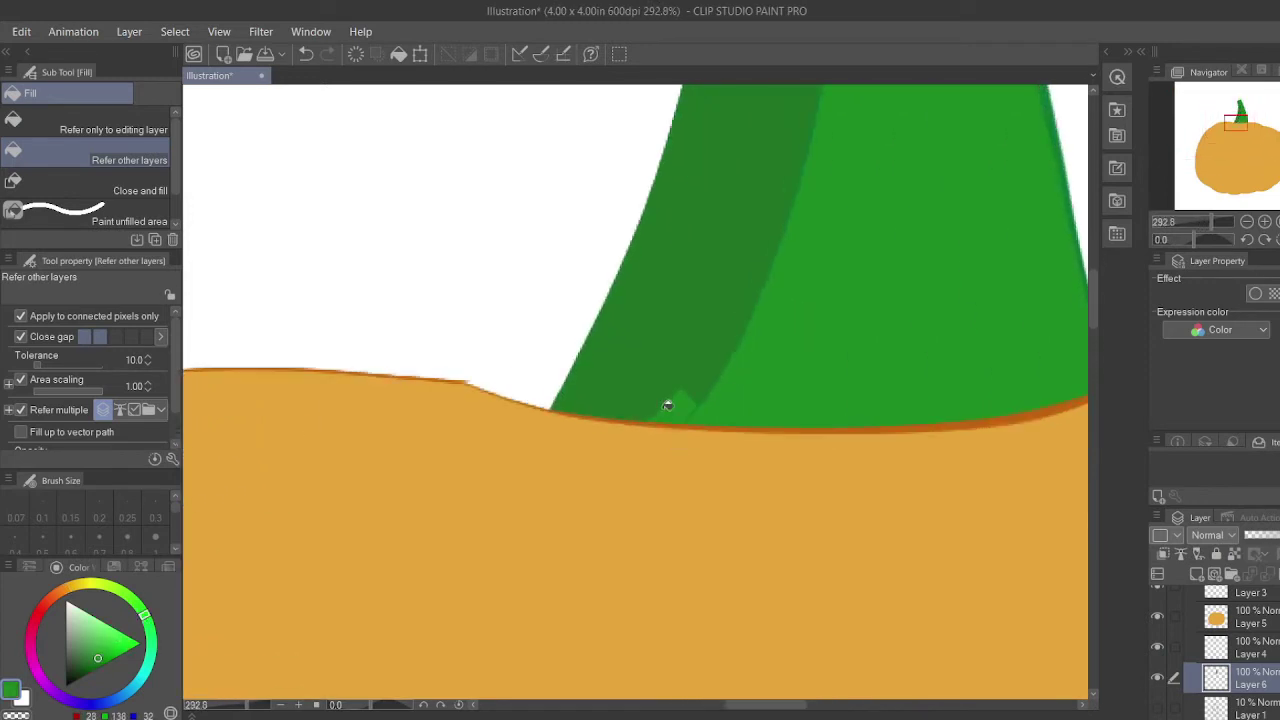
pyautogui.scroll(6, 668, 405)
pyautogui.press('i')
pyautogui.press('b')
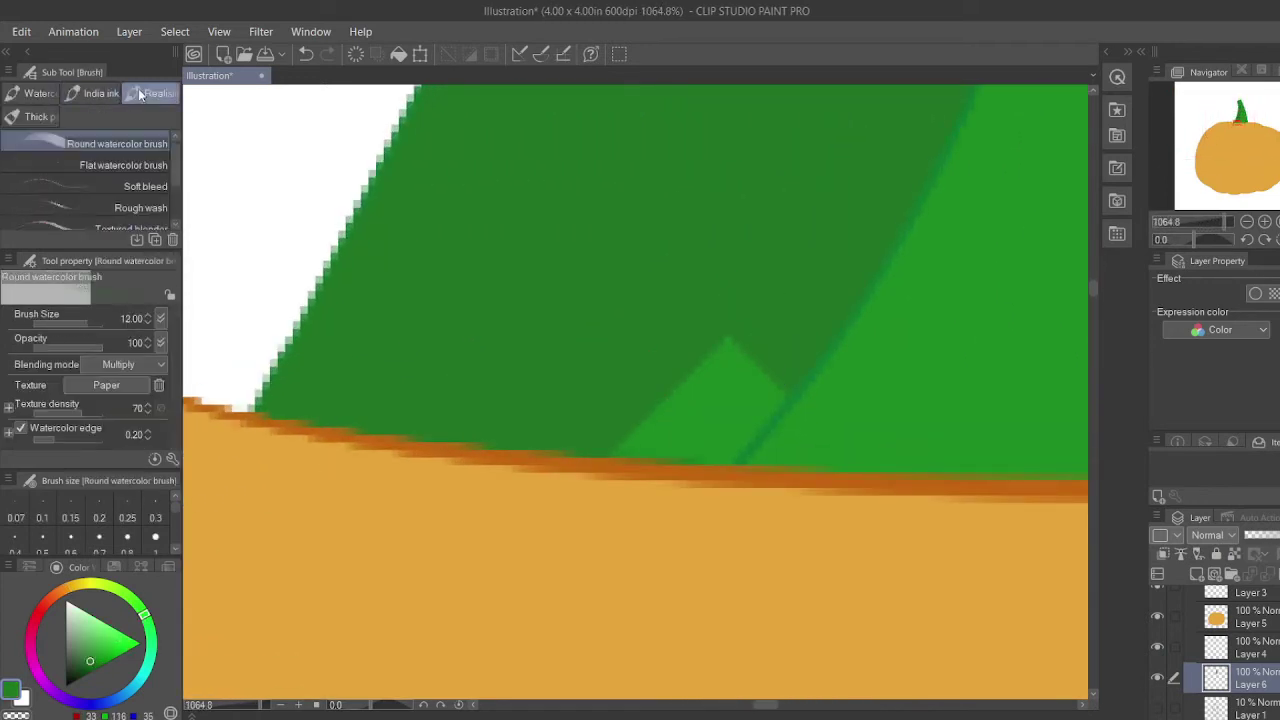
pyautogui.press('b')
pyautogui.moveTo(608, 449)
pyautogui.mouseDown()
pyautogui.moveTo(715, 338)
pyautogui.moveTo(770, 364)
pyautogui.mouseUp()
pyautogui.moveTo(742, 452); pyautogui.dragTo(818, 303)
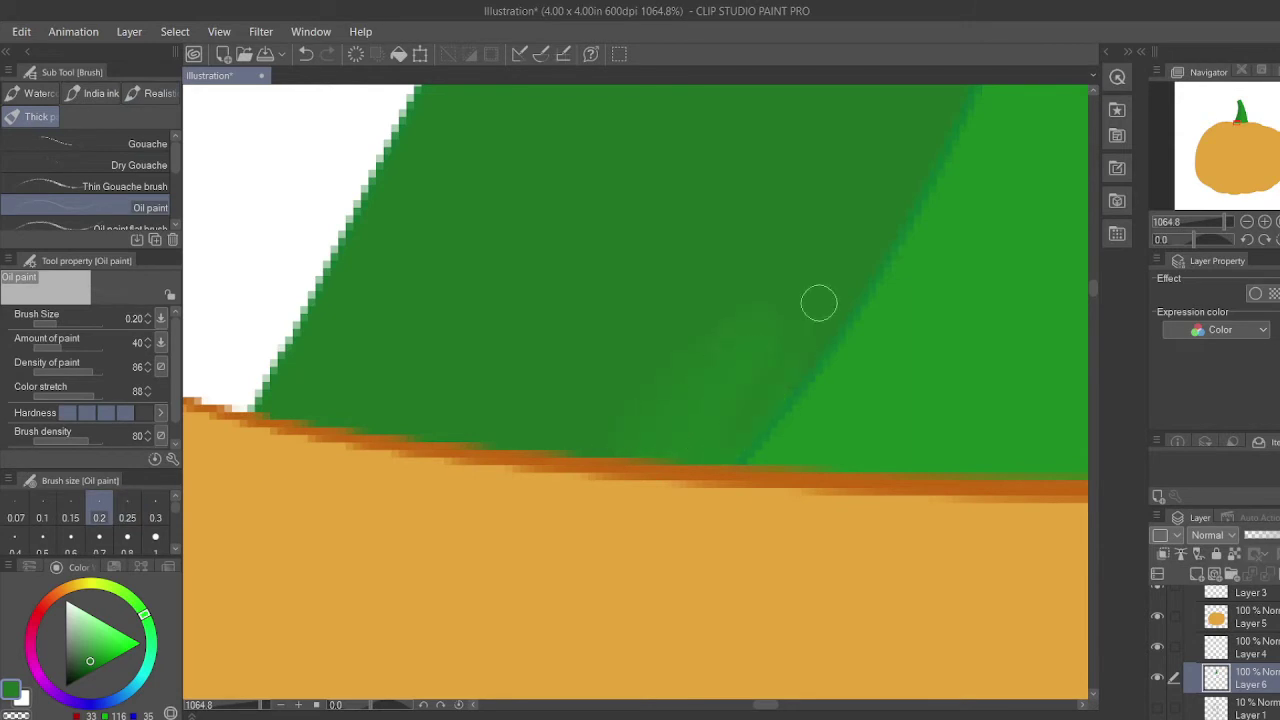
# Show the face sketch on Layer 2 again and add a new layer above the orange body fill.
pyautogui.scroll(-12, 768, 232)
pyautogui.moveTo(1259, 151); pyautogui.dragTo(1277, 157)
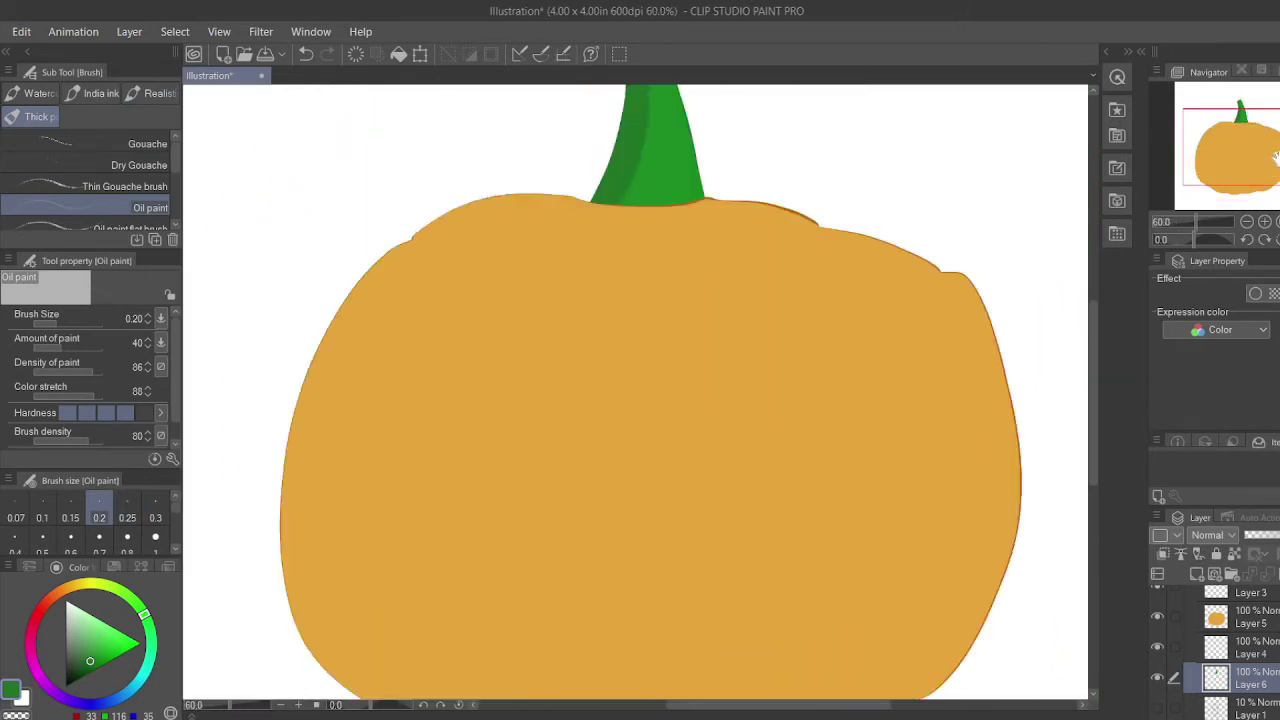
pyautogui.scroll(3, 1200, 622)
pyautogui.click(1158, 622)
pyautogui.scroll(-2, 1250, 632)
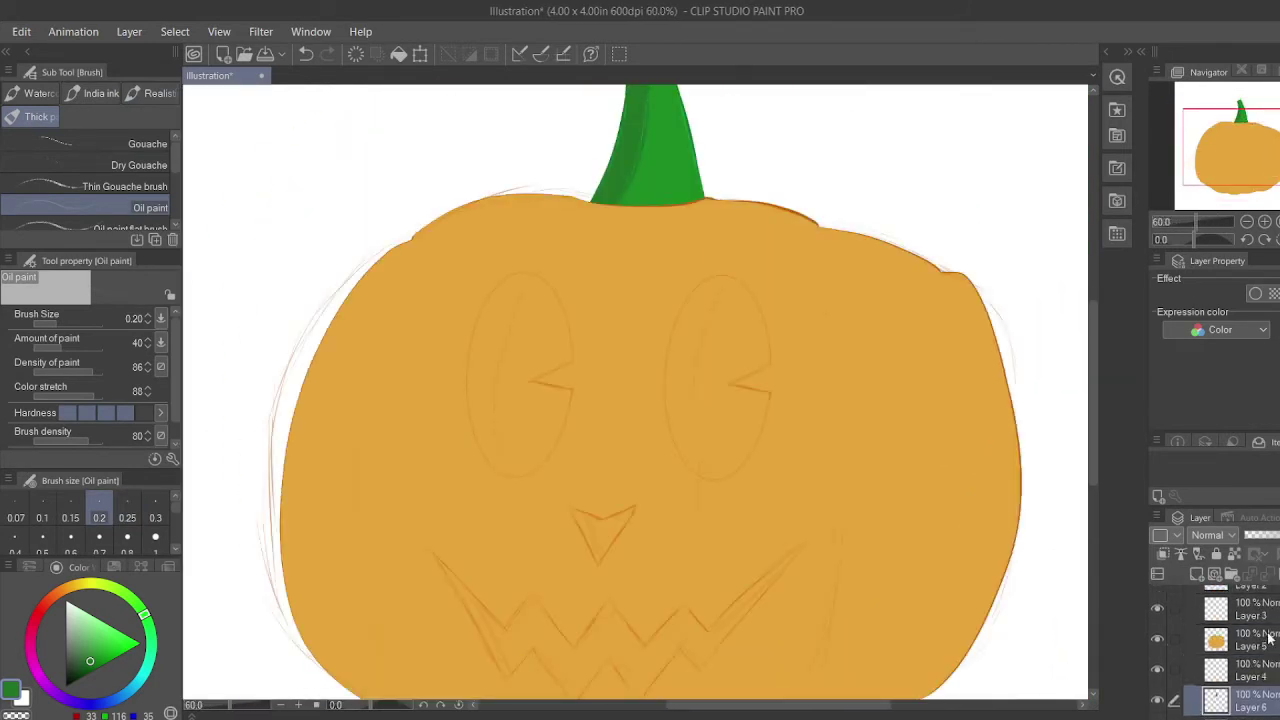
pyautogui.click(1268, 638)
pyautogui.click(1197, 574)
# Sample the body orange, darken it to RGB 189, 116, 32, and set the Oil paint brush size to 2.00.
pyautogui.keyDown('alt'); pyautogui.click(380, 520); pyautogui.keyUp('alt')
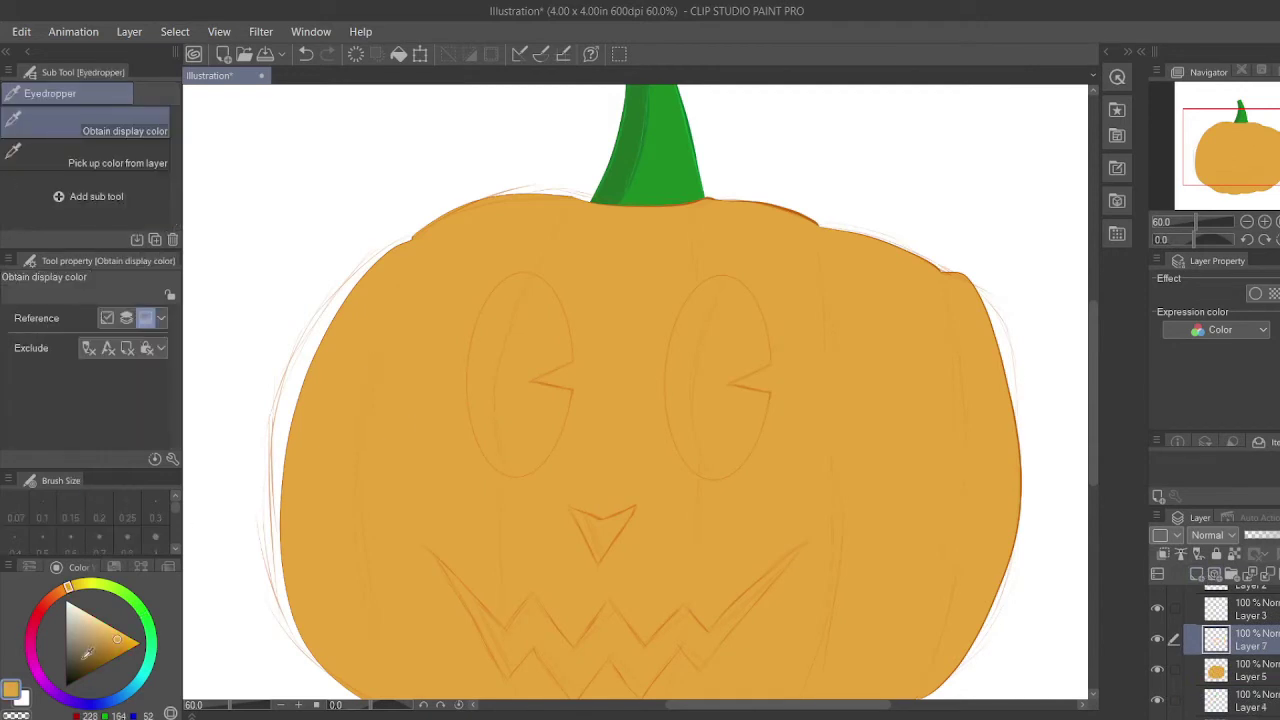
pyautogui.click(60, 597)
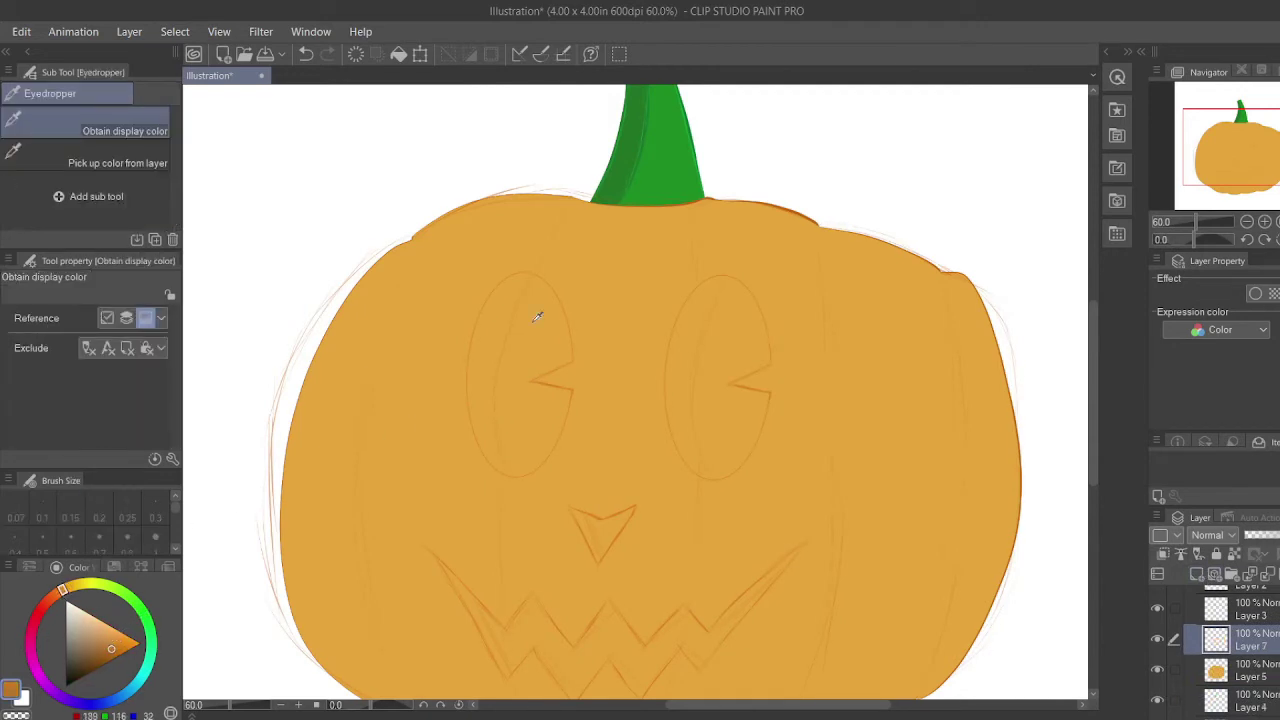
pyautogui.moveTo(1210, 138); pyautogui.dragTo(1210, 160)
pyautogui.press('b')
pyautogui.scroll(-3, 512, 387)
pyautogui.scroll(-2, 106, 518)
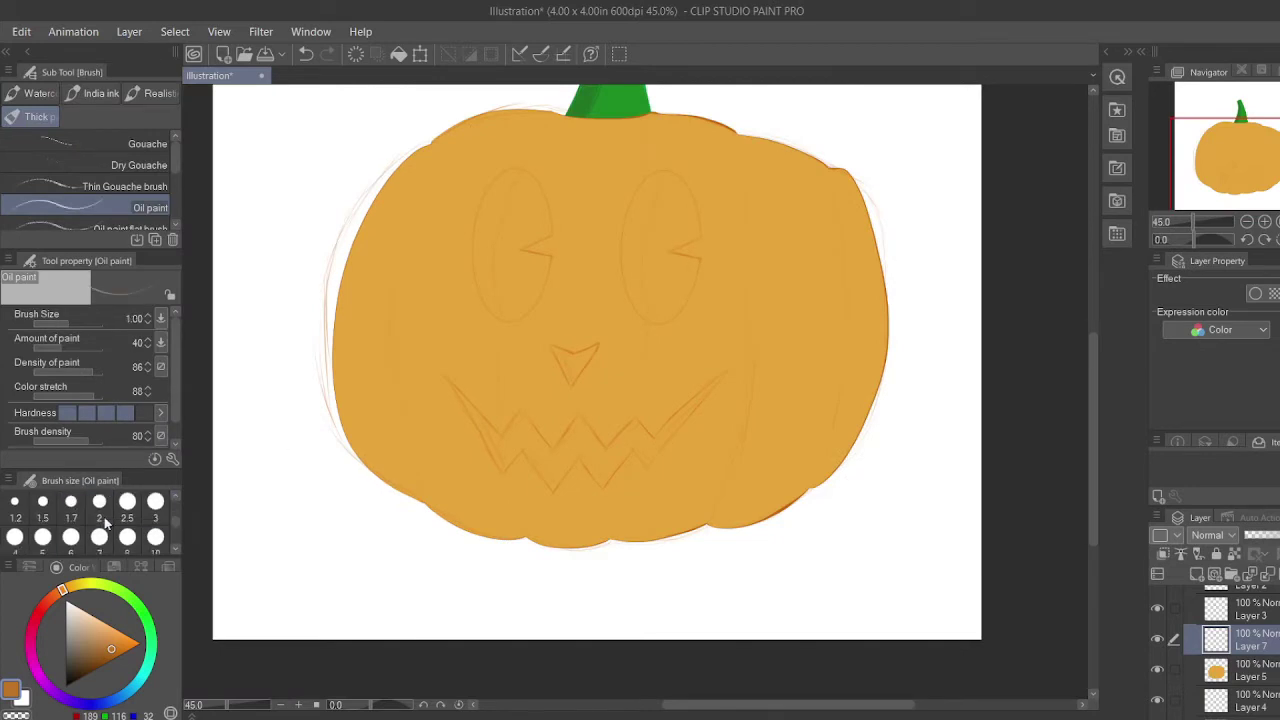
pyautogui.click(99, 505)
pyautogui.scroll(2, 400, 385)
pyautogui.moveTo(503, 343); pyautogui.dragTo(509, 416)
pyautogui.moveTo(438, 180); pyautogui.dragTo(383, 330)
pyautogui.moveTo(399, 268); pyautogui.dragTo(403, 488)
pyautogui.moveTo(384, 346); pyautogui.dragTo(418, 553)
pyautogui.hotkey('ctrl', 'z')
pyautogui.hotkey('ctrl', 'z')
pyautogui.hotkey('ctrl', 'z')
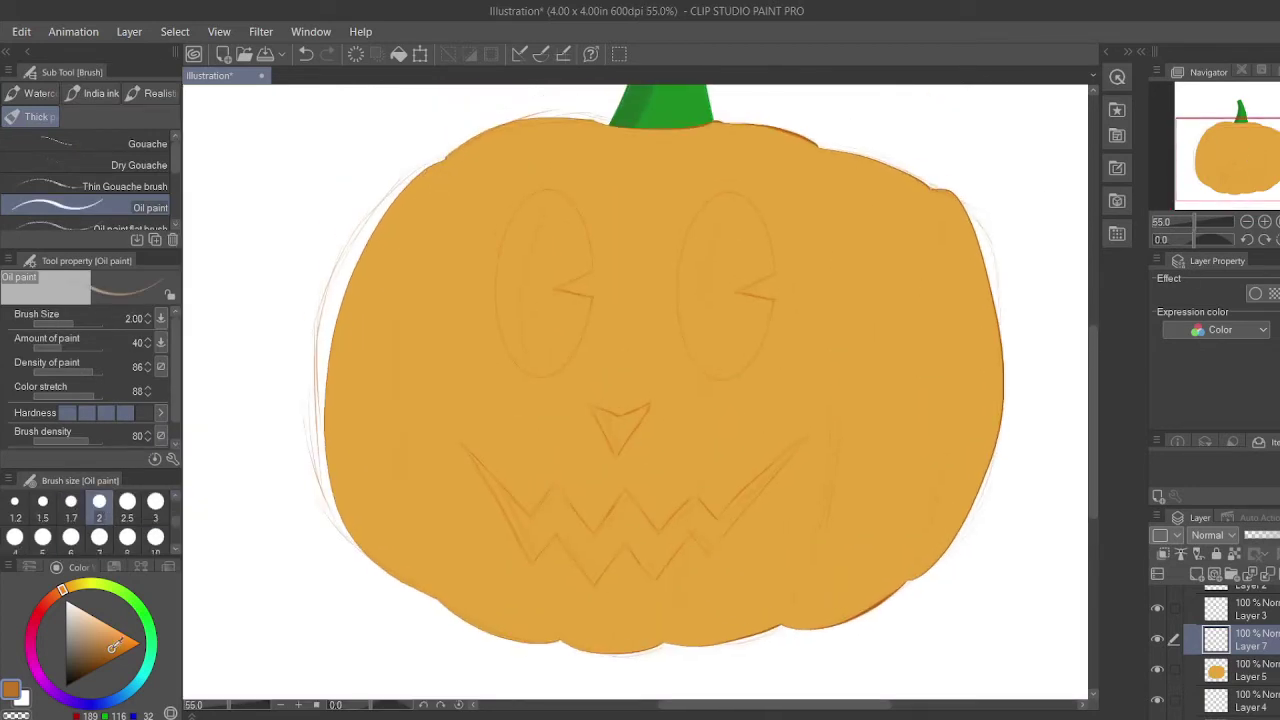
# Paint three vertical groove lines down the left and middle of the pumpkin body in orange RGB 213, 136, 47.
pyautogui.click(114, 643)
pyautogui.moveTo(421, 218); pyautogui.dragTo(397, 437)
pyautogui.moveTo(391, 355); pyautogui.dragTo(418, 554)
pyautogui.moveTo(531, 230); pyautogui.dragTo(544, 567)
pyautogui.moveTo(714, 250); pyautogui.dragTo(705, 578)
pyautogui.moveTo(692, 523); pyautogui.dragTo(692, 567)
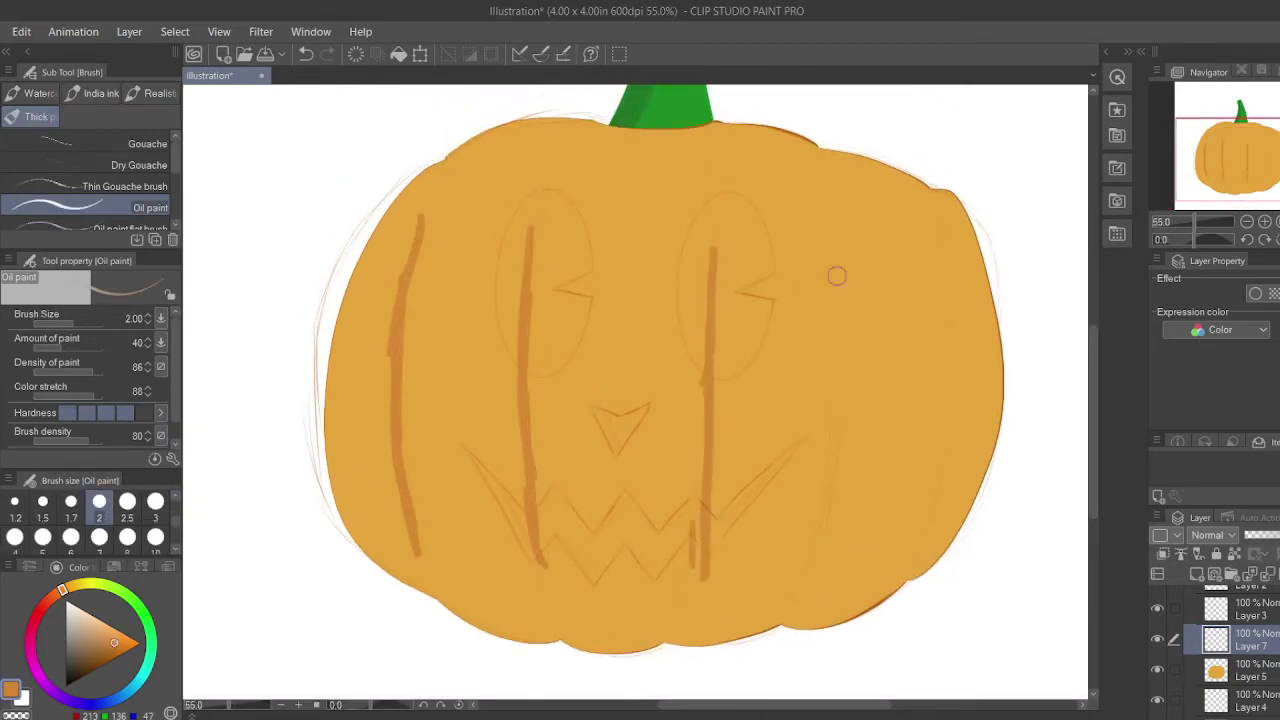
# Paint two groove lines on the body's right side and extend the second groove to the top and bottom edges.
pyautogui.moveTo(835, 249); pyautogui.dragTo(815, 447)
pyautogui.hotkey('ctrl', 'z')
pyautogui.moveTo(829, 294); pyautogui.dragTo(822, 495)
pyautogui.moveTo(843, 408); pyautogui.dragTo(802, 578)
pyautogui.moveTo(829, 325); pyautogui.dragTo(824, 207)
pyautogui.moveTo(946, 238); pyautogui.dragTo(919, 555)
pyautogui.moveTo(531, 242); pyautogui.dragTo(561, 179)
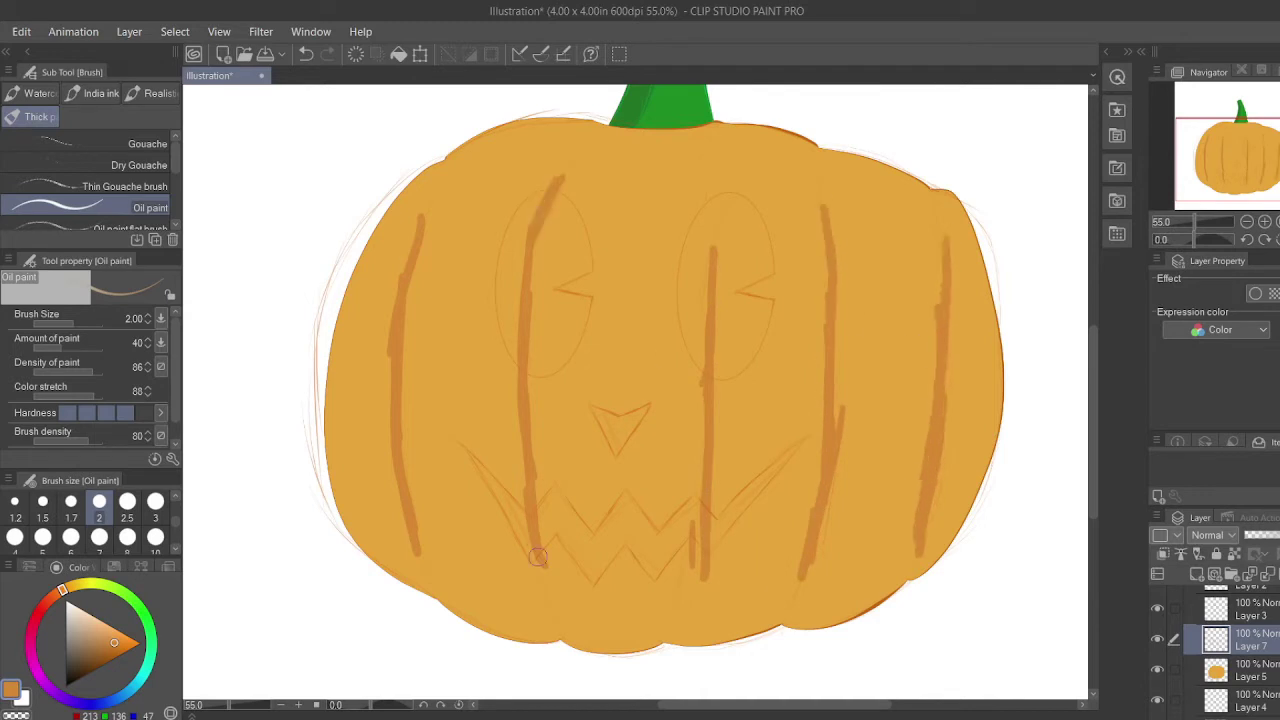
pyautogui.moveTo(541, 560); pyautogui.dragTo(555, 636)
pyautogui.moveTo(440, 180); pyautogui.dragTo(411, 353)
# Soften the leftmost groove into the body colour with the Blend tool at size 2.50.
pyautogui.press('j')
pyautogui.click(125, 508)
pyautogui.moveTo(425, 185)
pyautogui.mouseDown()
pyautogui.moveTo(413, 523)
pyautogui.moveTo(394, 550)
pyautogui.mouseUp()
pyautogui.scroll(2, 1175, 620)
pyautogui.click(1161, 638)
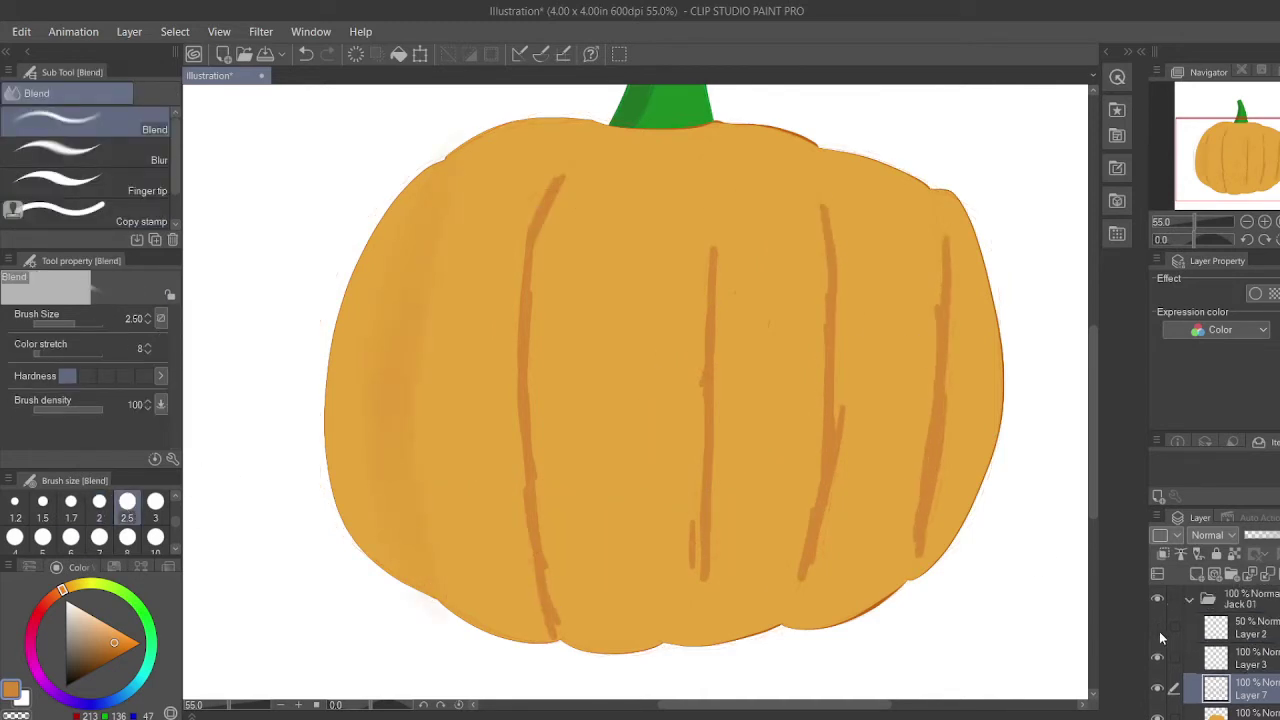
pyautogui.click(1157, 627)
# Blend the remaining four grooves into the body colour and hide the face sketch on Layer 2.
pyautogui.moveTo(548, 636)
pyautogui.mouseDown()
pyautogui.moveTo(529, 500)
pyautogui.moveTo(515, 307)
pyautogui.mouseUp()
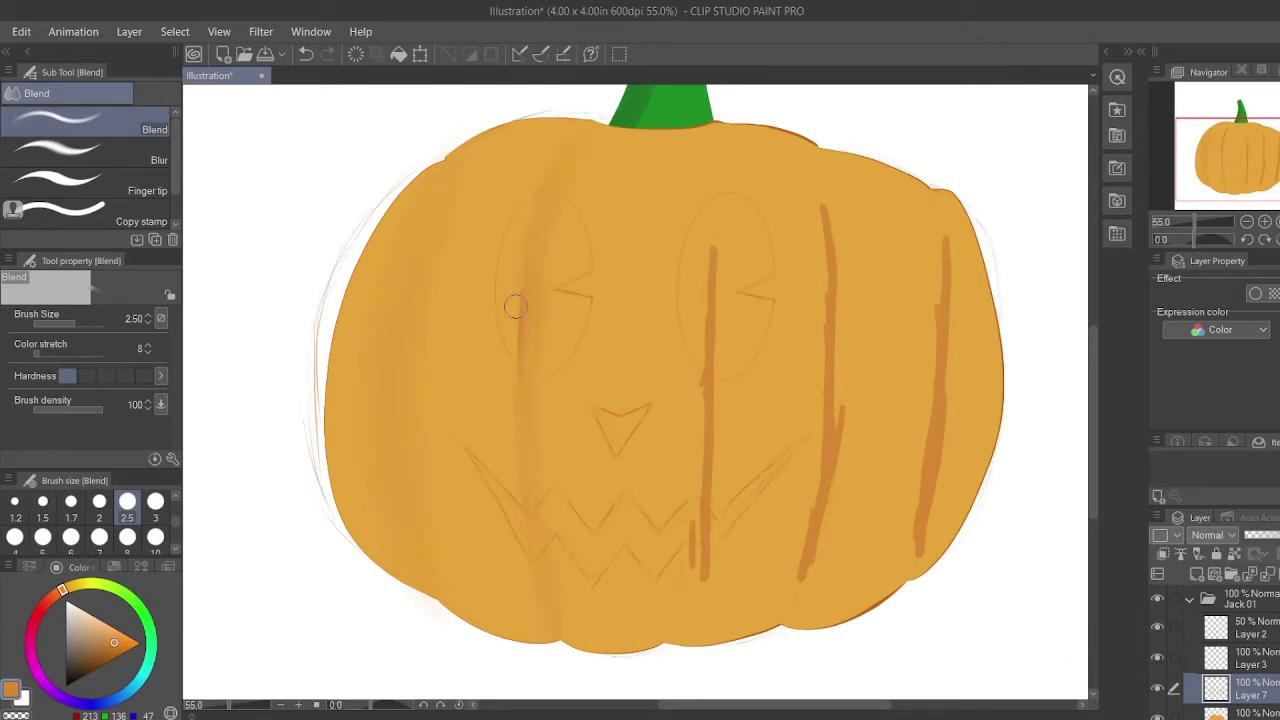
pyautogui.click(1157, 627)
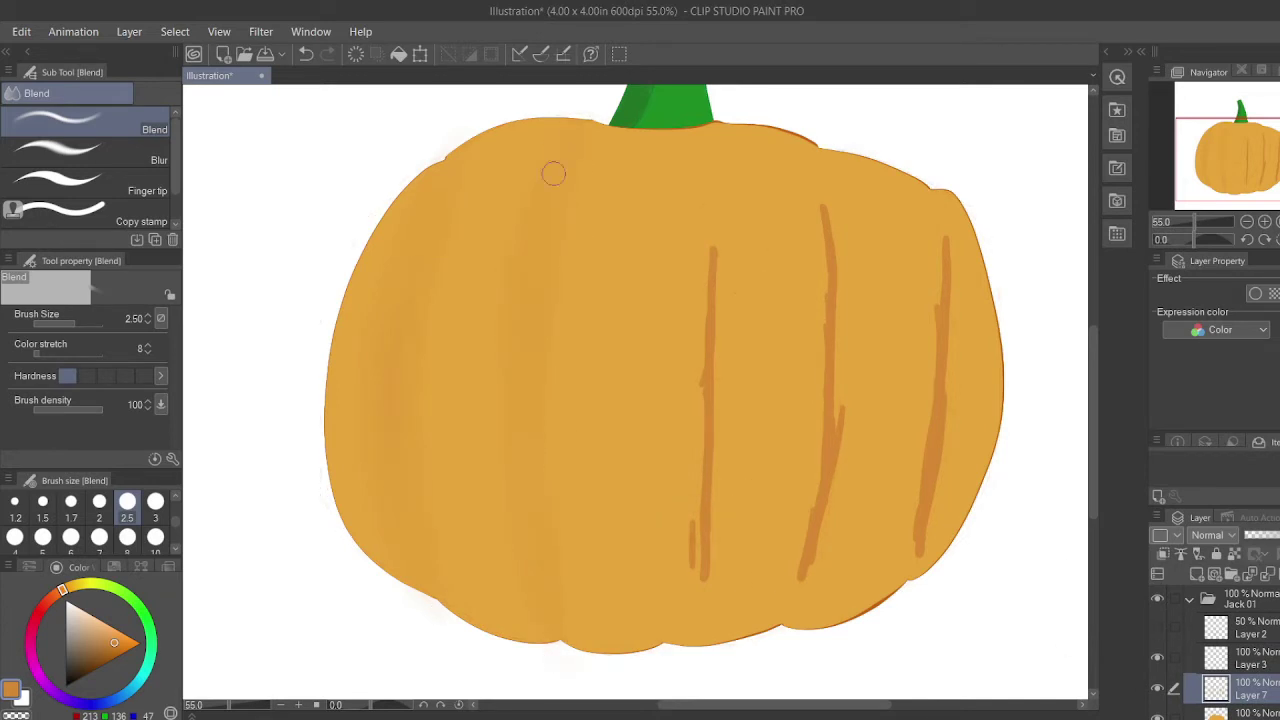
pyautogui.click(1157, 627)
pyautogui.moveTo(702, 570); pyautogui.dragTo(706, 360)
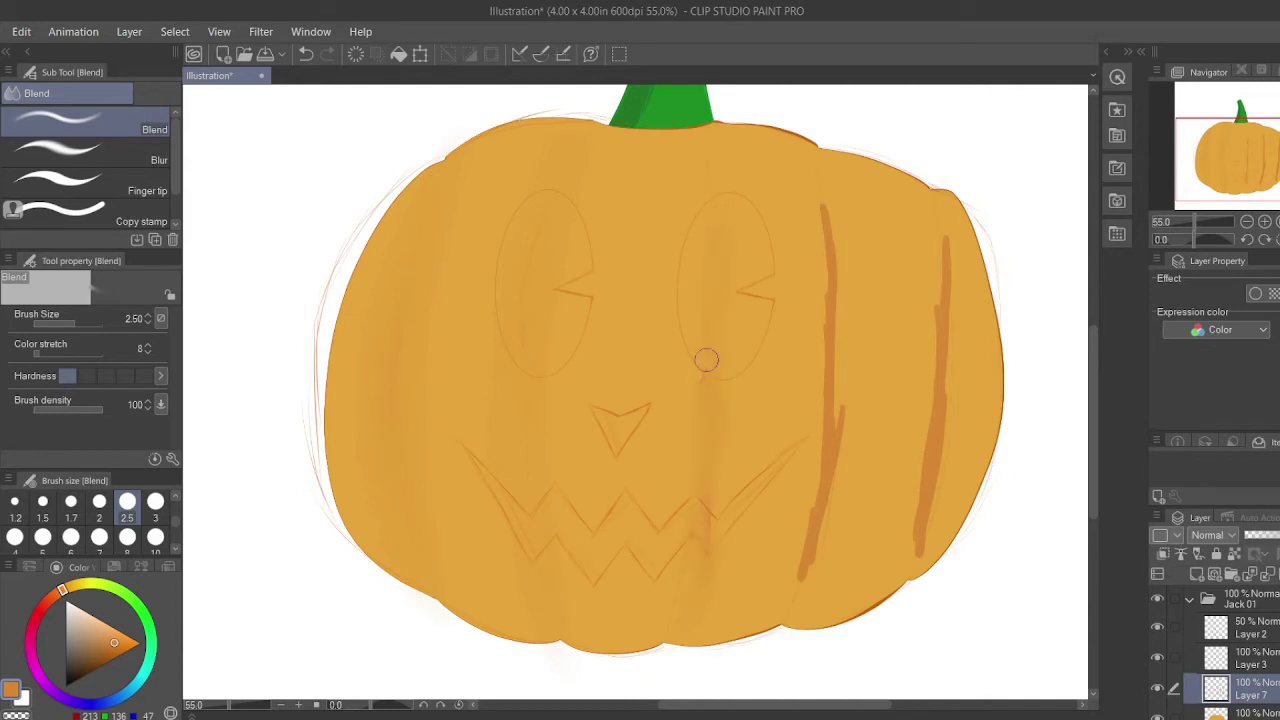
pyautogui.moveTo(802, 575)
pyautogui.mouseDown()
pyautogui.moveTo(826, 329)
pyautogui.moveTo(846, 385)
pyautogui.mouseUp()
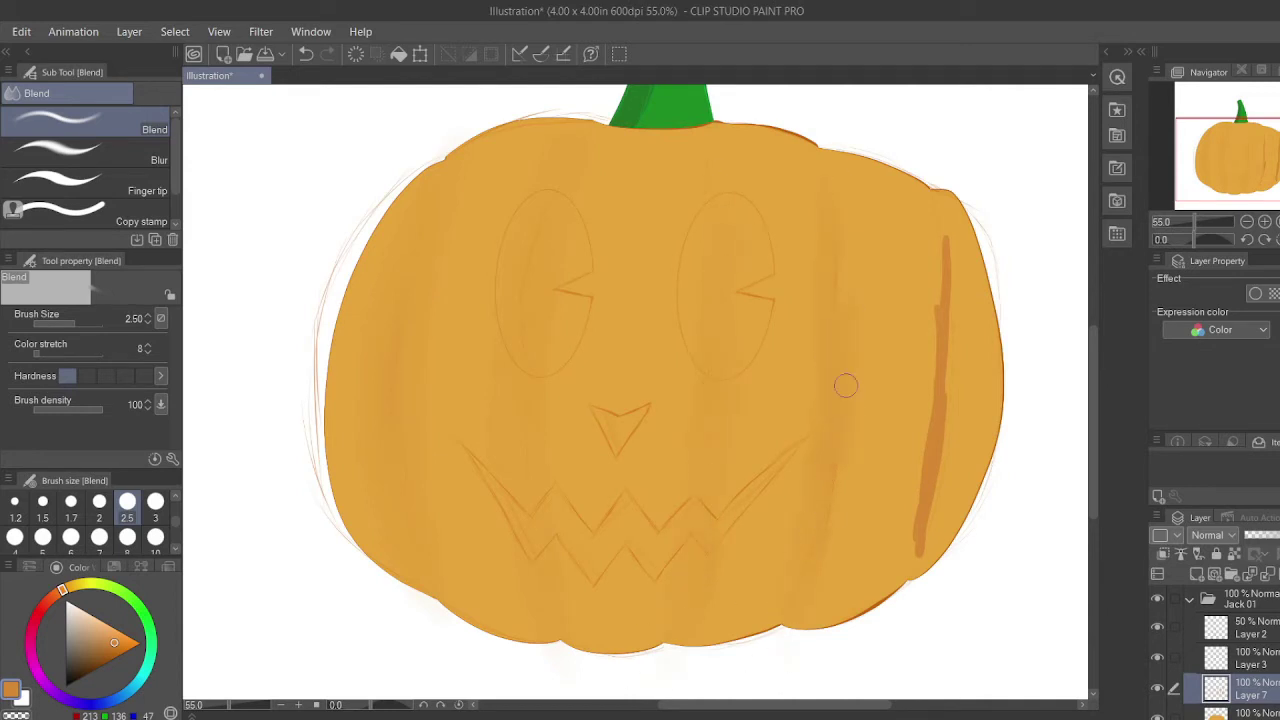
pyautogui.moveTo(933, 181); pyautogui.dragTo(912, 540)
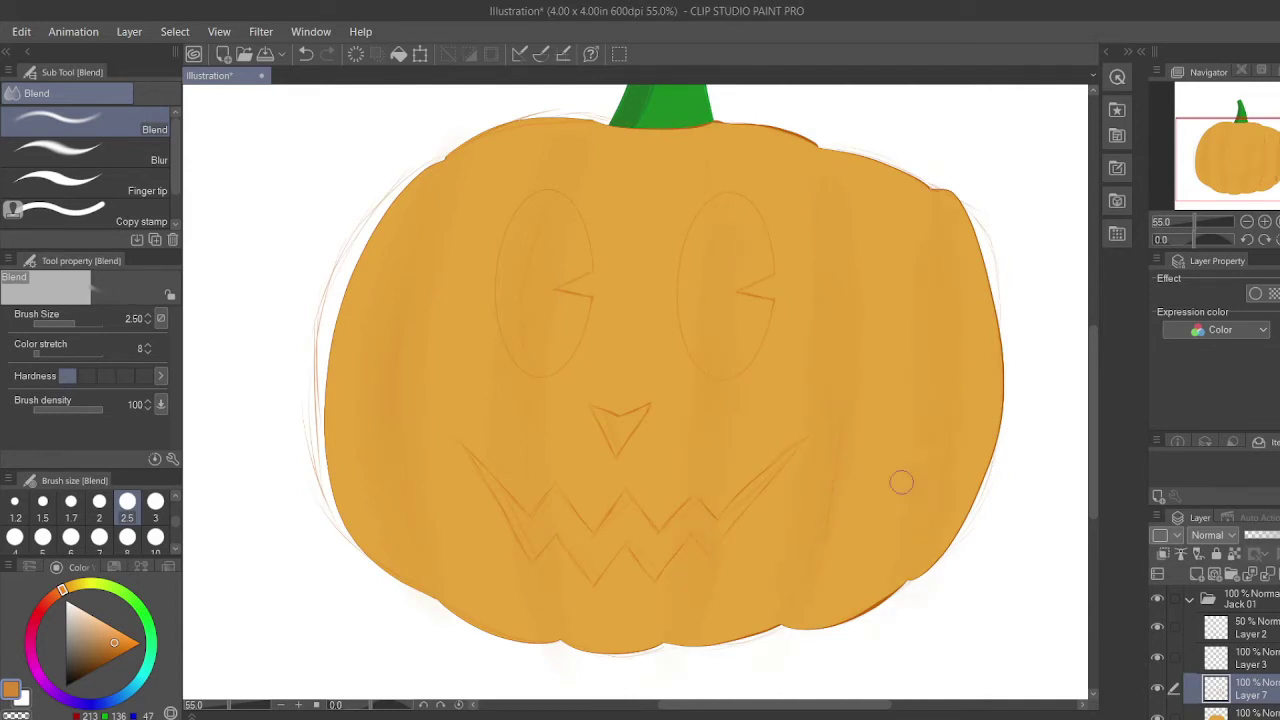
pyautogui.click(1156, 627)
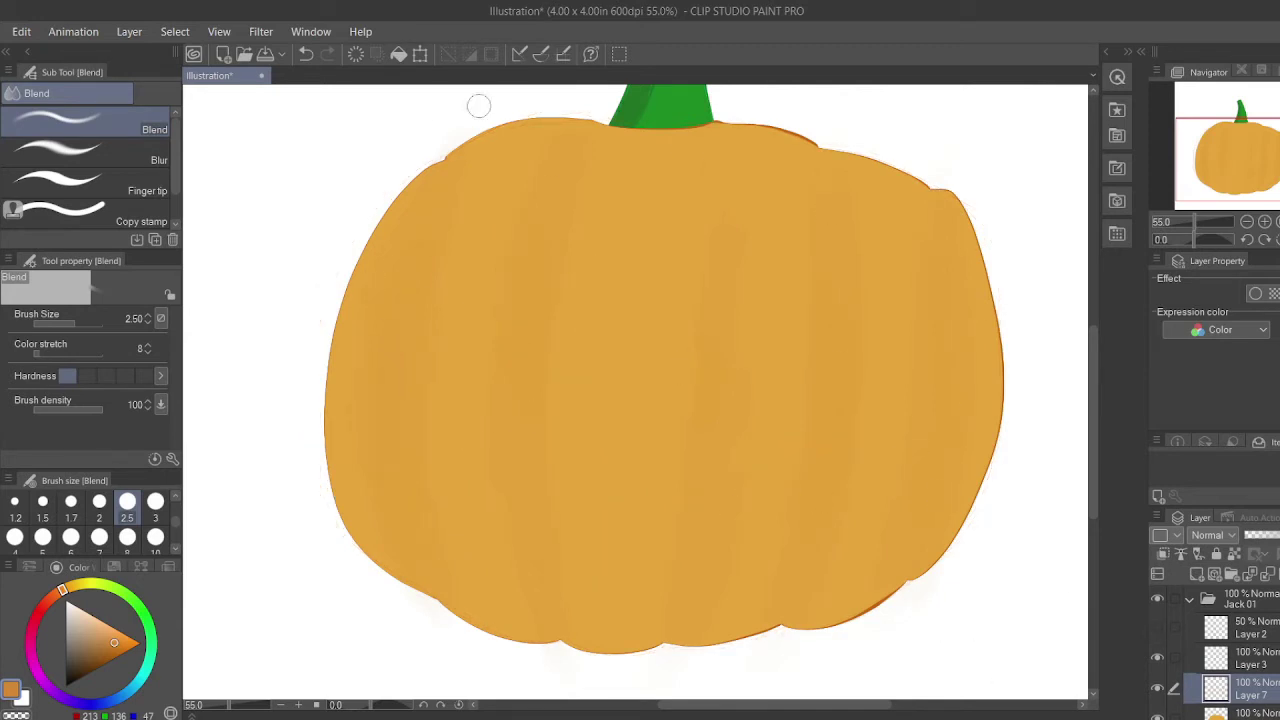
# Paint over the second groove on a new layer above Layer 7 and clip both shading layers to the body fill.
pyautogui.press('b')
pyautogui.click(1197, 574)
pyautogui.click(1157, 627)
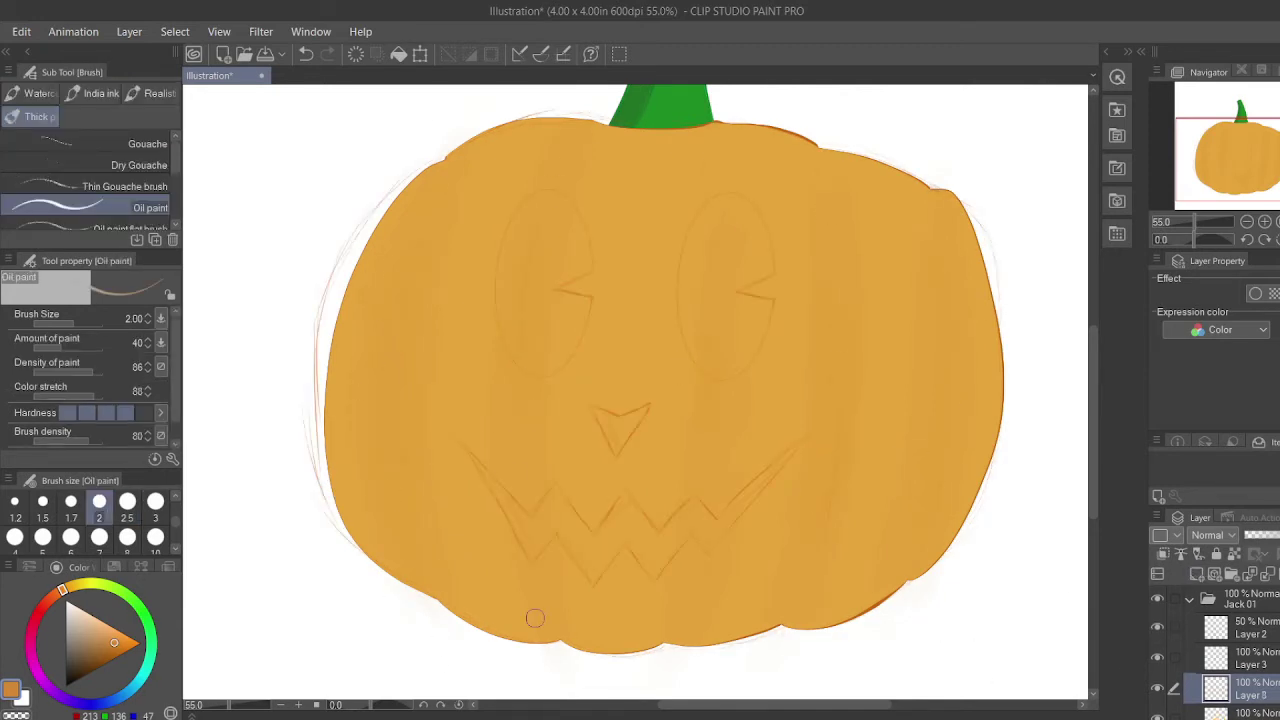
pyautogui.scroll(-1, 62, 441)
pyautogui.moveTo(552, 569); pyautogui.dragTo(606, 100)
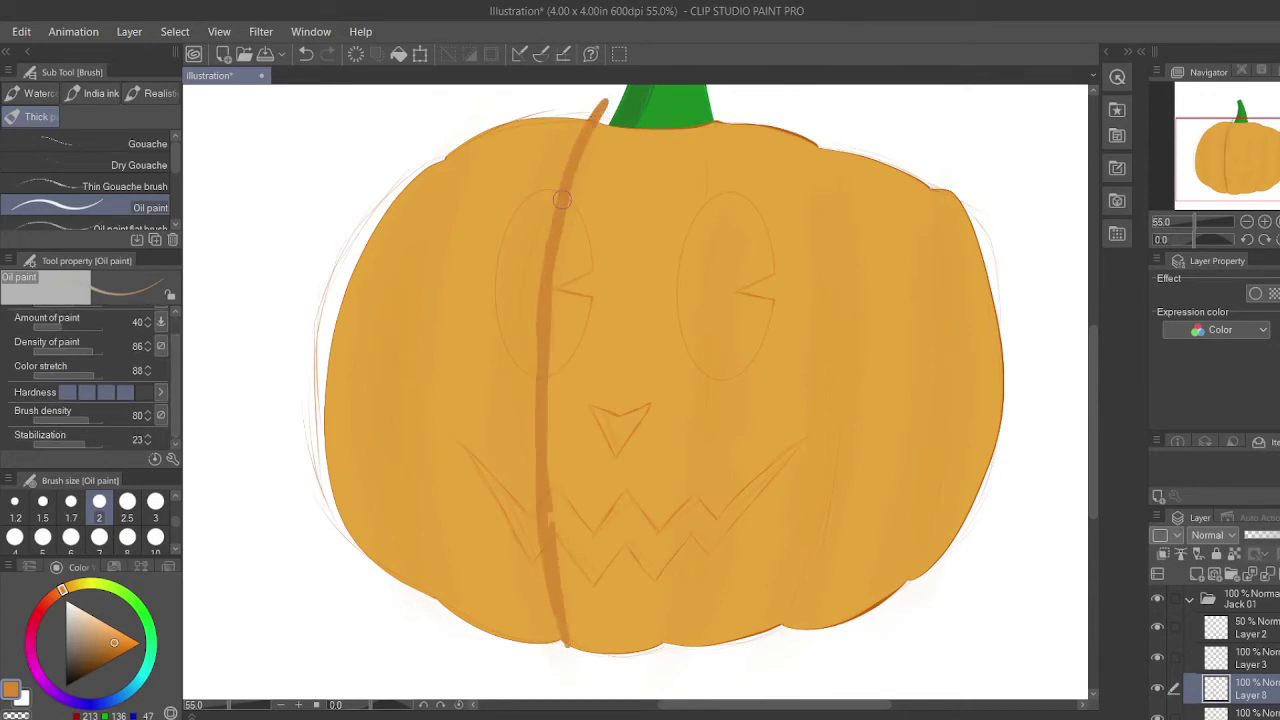
pyautogui.scroll(-3, 1228, 640)
pyautogui.click(1163, 554)
# Paint the other four grooves from edge to edge on Layer 8 and thicken the strokes with the Oil paint brush.
pyautogui.moveTo(719, 112); pyautogui.dragTo(690, 645)
pyautogui.moveTo(826, 150); pyautogui.dragTo(782, 625)
pyautogui.moveTo(900, 600); pyautogui.dragTo(944, 192)
pyautogui.moveTo(438, 600)
pyautogui.mouseDown()
pyautogui.moveTo(409, 387)
pyautogui.moveTo(441, 165)
pyautogui.mouseUp()
pyautogui.moveTo(441, 165); pyautogui.dragTo(437, 600)
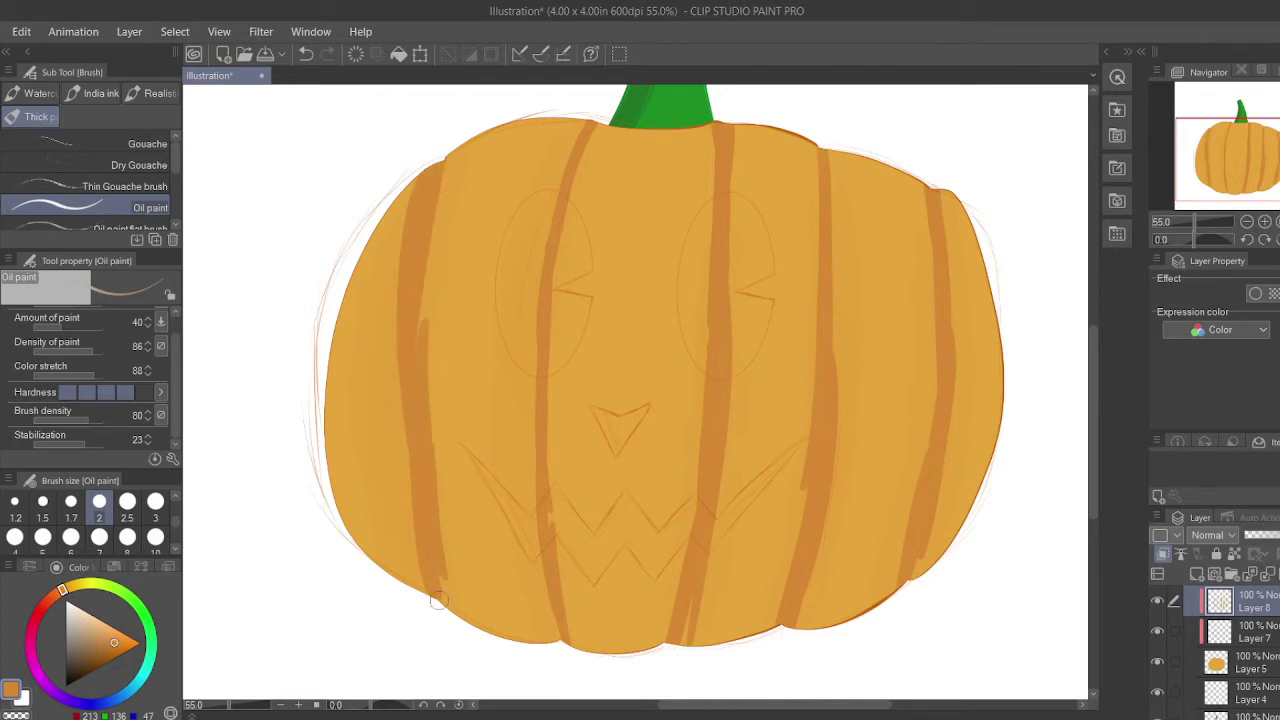
pyautogui.moveTo(564, 589); pyautogui.dragTo(590, 125)
pyautogui.moveTo(590, 125)
pyautogui.mouseDown()
pyautogui.moveTo(560, 450)
pyautogui.moveTo(565, 645)
pyautogui.mouseUp()
pyautogui.moveTo(688, 560); pyautogui.dragTo(716, 144)
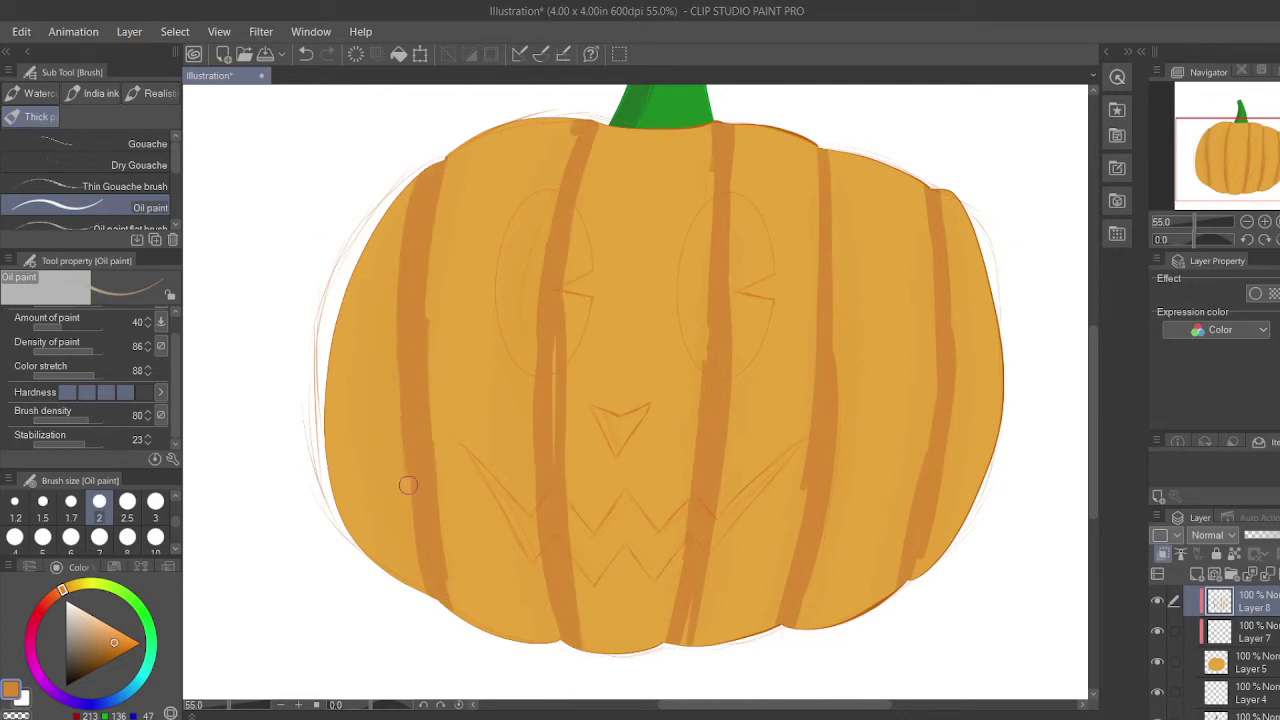
# Blend the five new groove strokes on Layer 8 into the body with the Blend tool at size 2.50.
pyautogui.press('j')
pyautogui.moveTo(441, 596)
pyautogui.mouseDown()
pyautogui.moveTo(426, 420)
pyautogui.moveTo(445, 165)
pyautogui.mouseUp()
pyautogui.moveTo(412, 565)
pyautogui.mouseDown()
pyautogui.moveTo(391, 323)
pyautogui.moveTo(418, 178)
pyautogui.mouseUp()
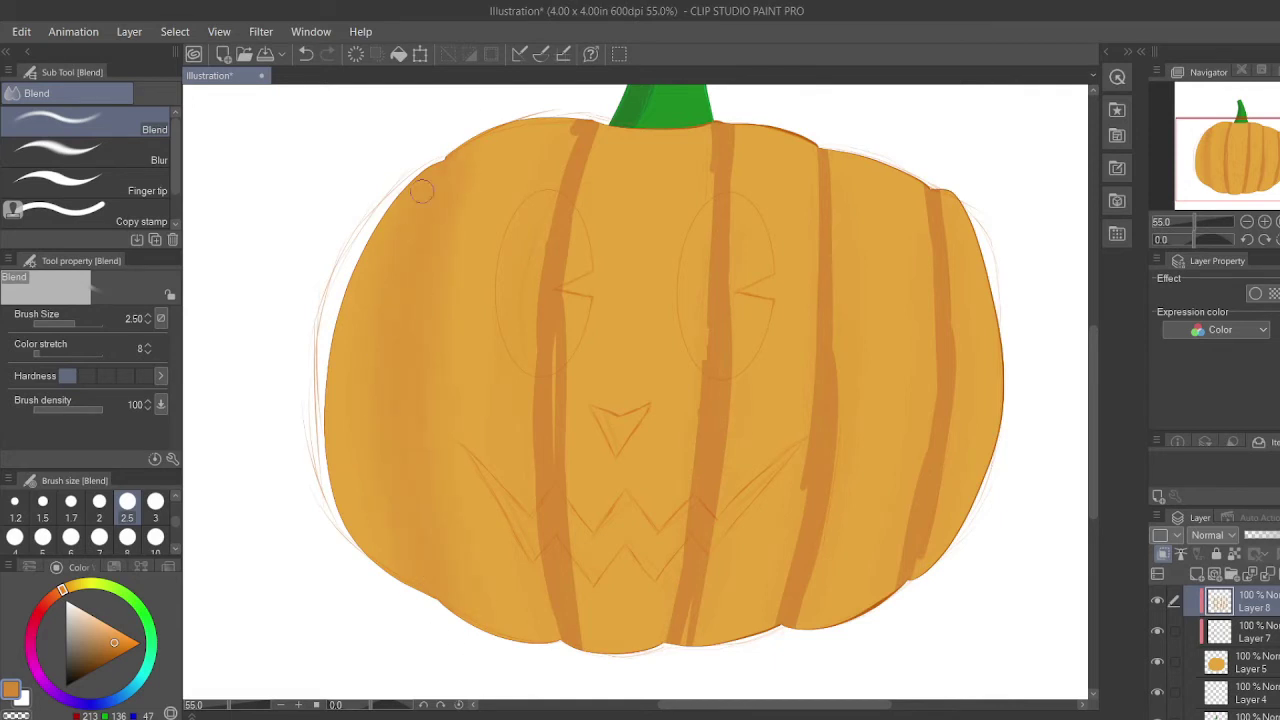
pyautogui.moveTo(578, 128)
pyautogui.mouseDown()
pyautogui.moveTo(556, 300)
pyautogui.moveTo(587, 155)
pyautogui.mouseUp()
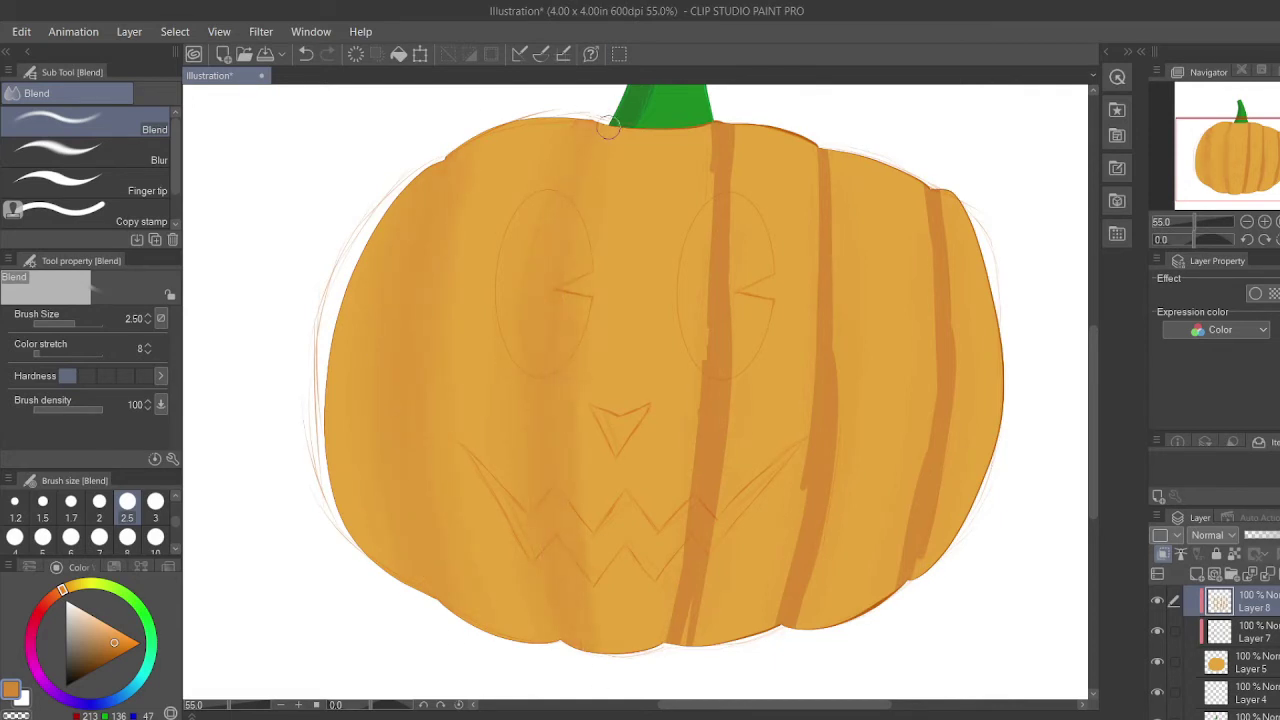
pyautogui.moveTo(667, 651)
pyautogui.mouseDown()
pyautogui.moveTo(705, 330)
pyautogui.moveTo(642, 661)
pyautogui.mouseUp()
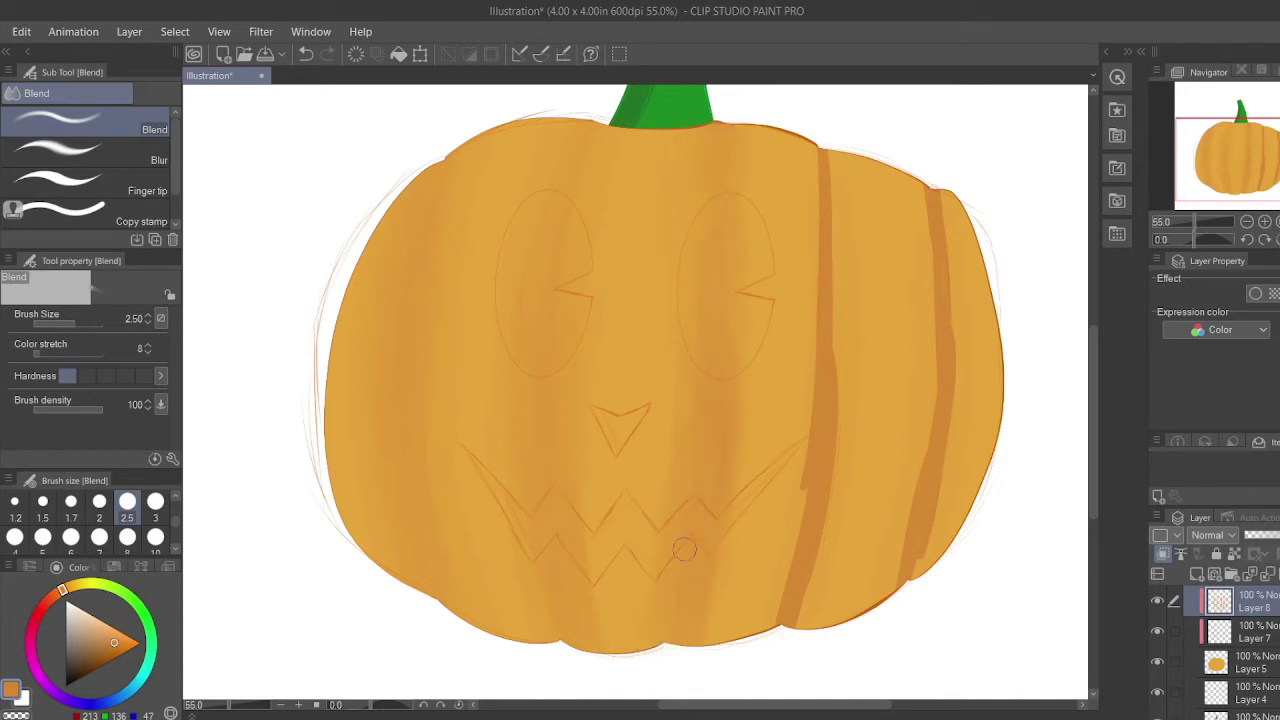
pyautogui.moveTo(818, 148); pyautogui.dragTo(779, 630)
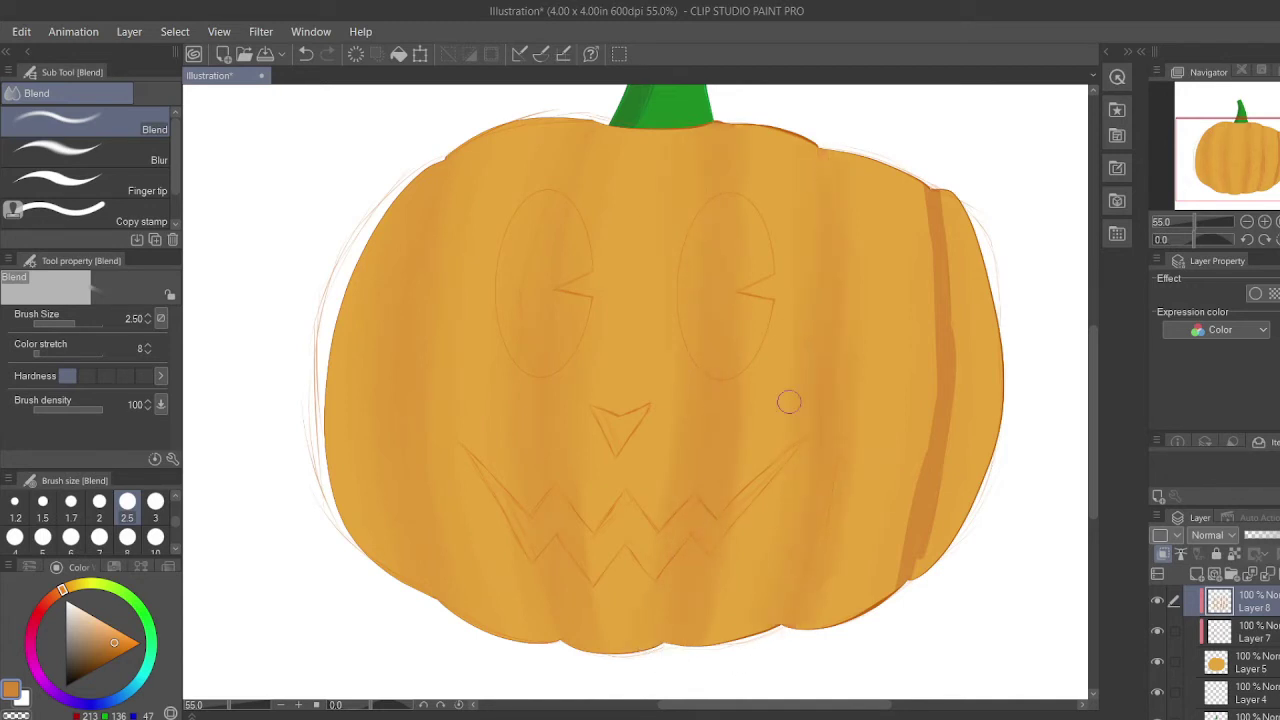
pyautogui.moveTo(925, 267)
pyautogui.mouseDown()
pyautogui.moveTo(898, 523)
pyautogui.moveTo(935, 268)
pyautogui.mouseUp()
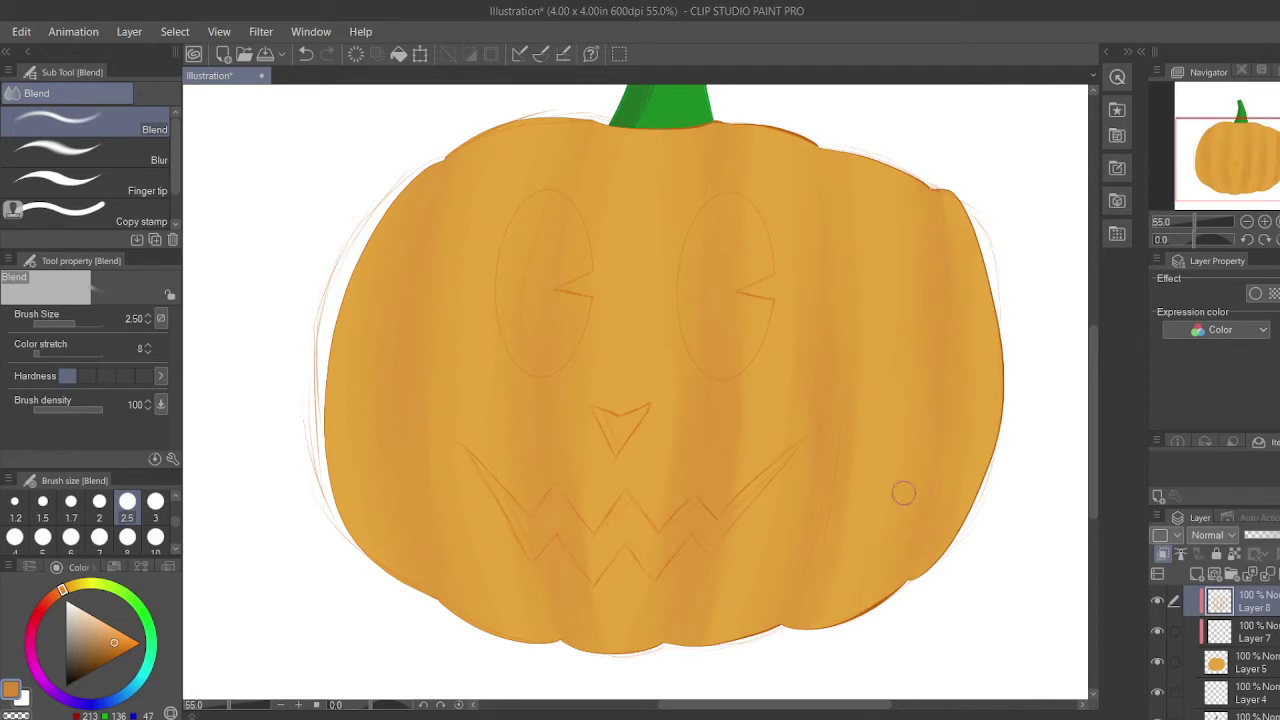
# Hide the face sketch and smooth the segments between the grooves with the Blend tool at size 5.00.
pyautogui.scroll(3, 1215, 640)
pyautogui.click(1157, 627)
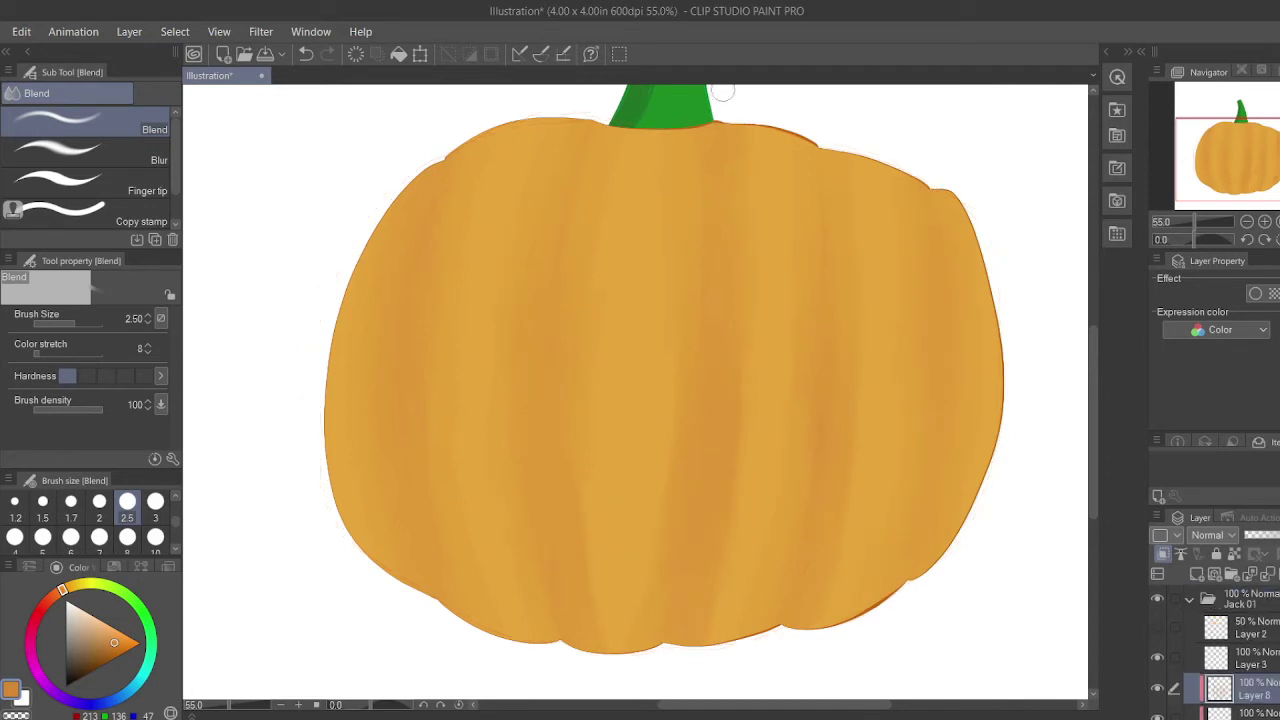
pyautogui.moveTo(176, 521); pyautogui.dragTo(176, 527)
pyautogui.click(43, 514)
pyautogui.moveTo(648, 646); pyautogui.dragTo(673, 136)
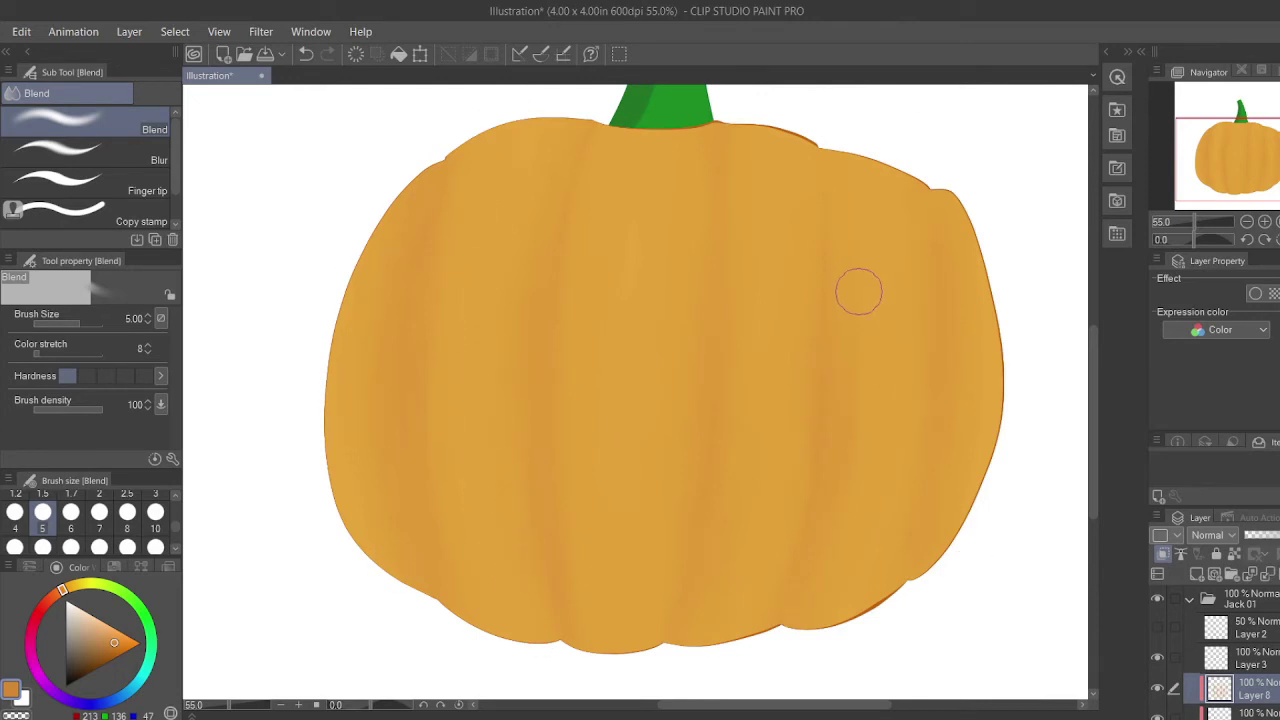
# Hide the shading layers to sample the flat body colour, shift it to RGB 229, 177, 56, and show the layers again.
pyautogui.click(1161, 628)
pyautogui.scroll(-2, 1162, 630)
pyautogui.click(1160, 621)
pyautogui.click(1160, 651)
pyautogui.click(1160, 621)
pyautogui.click(1160, 621)
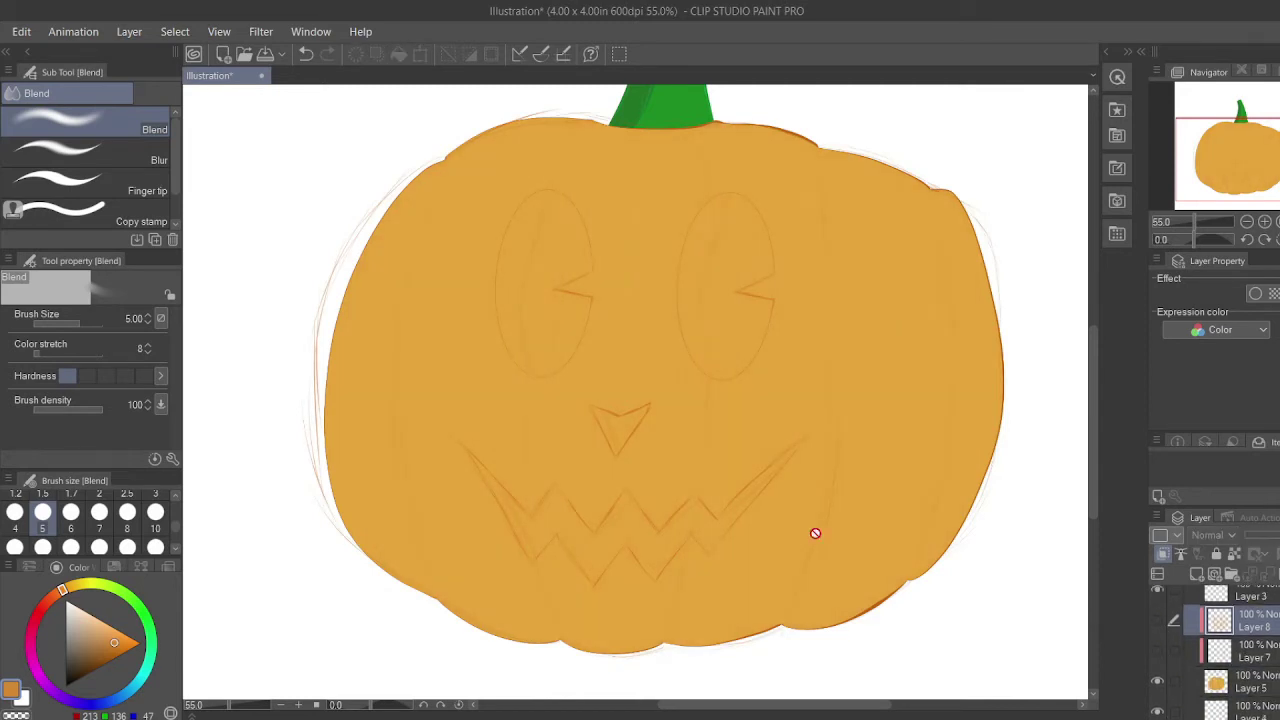
pyautogui.press('i')
pyautogui.click(629, 323)
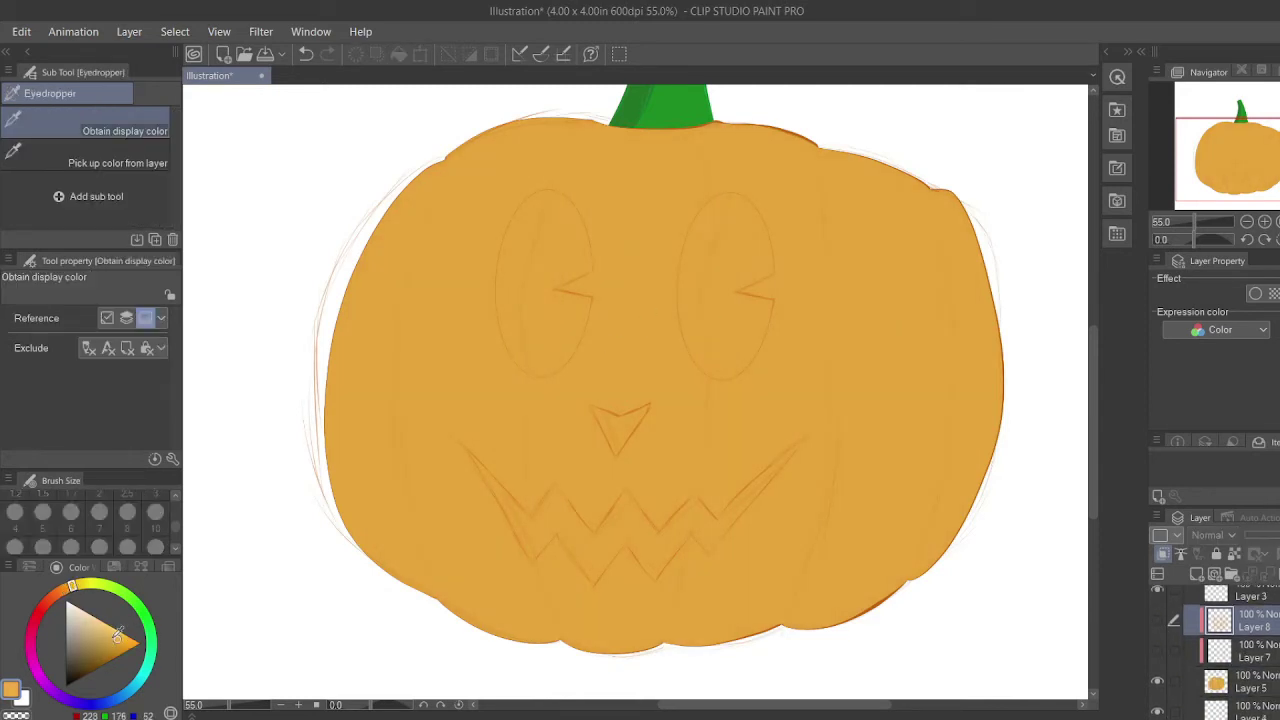
pyautogui.click(1156, 622)
pyautogui.scroll(2, 1156, 624)
pyautogui.click(1157, 652)
pyautogui.click(1157, 652)
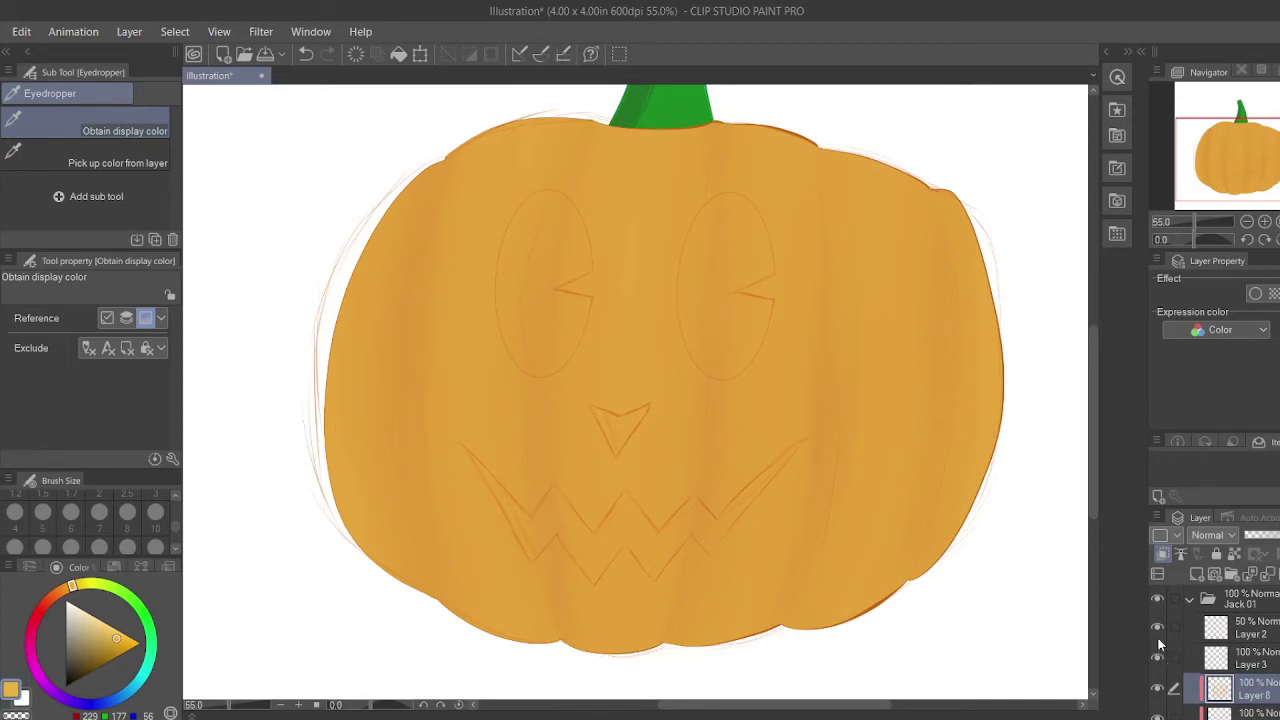
# Hide the sketch and line-art layers to examine the body and stem colours without outlines, and show them again.
pyautogui.click(1156, 653)
pyautogui.click(1157, 624)
pyautogui.scroll(-2, 1157, 625)
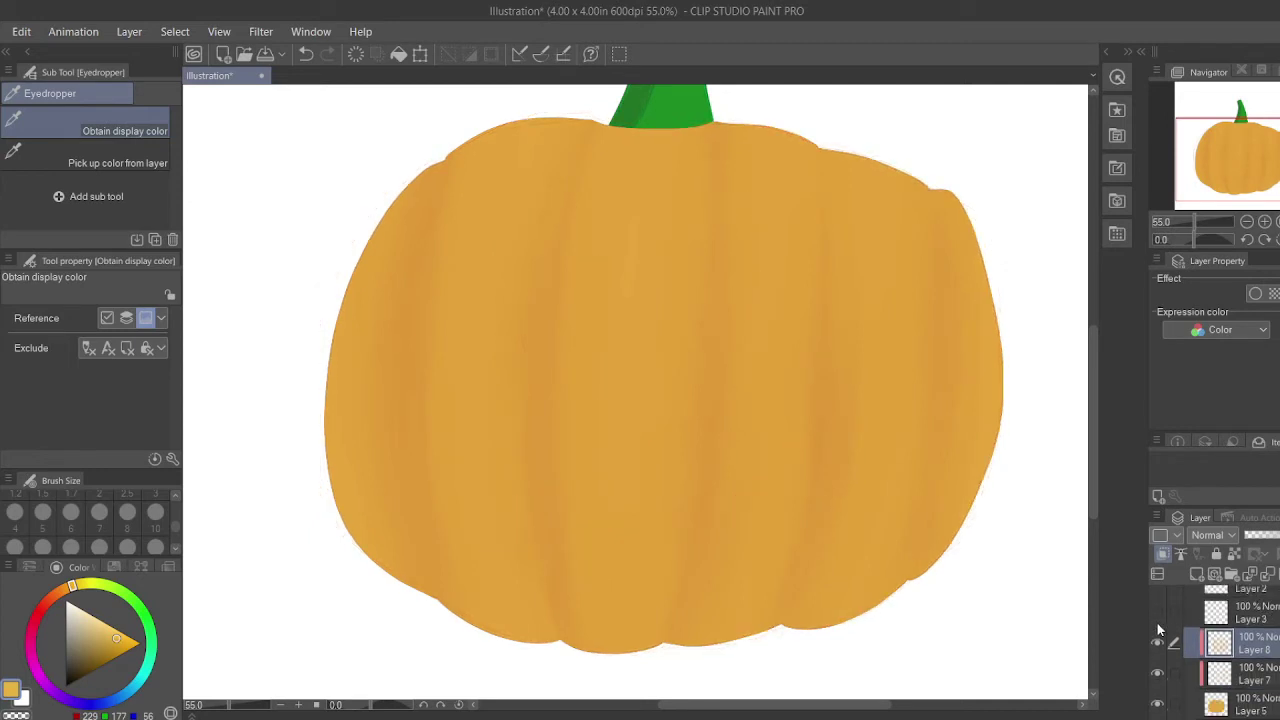
pyautogui.scroll(2, 1157, 625)
pyautogui.click(1157, 625)
pyautogui.click(1157, 625)
pyautogui.scroll(-6, 1160, 630)
pyautogui.click(1153, 617)
pyautogui.scroll(7, 840, 171)
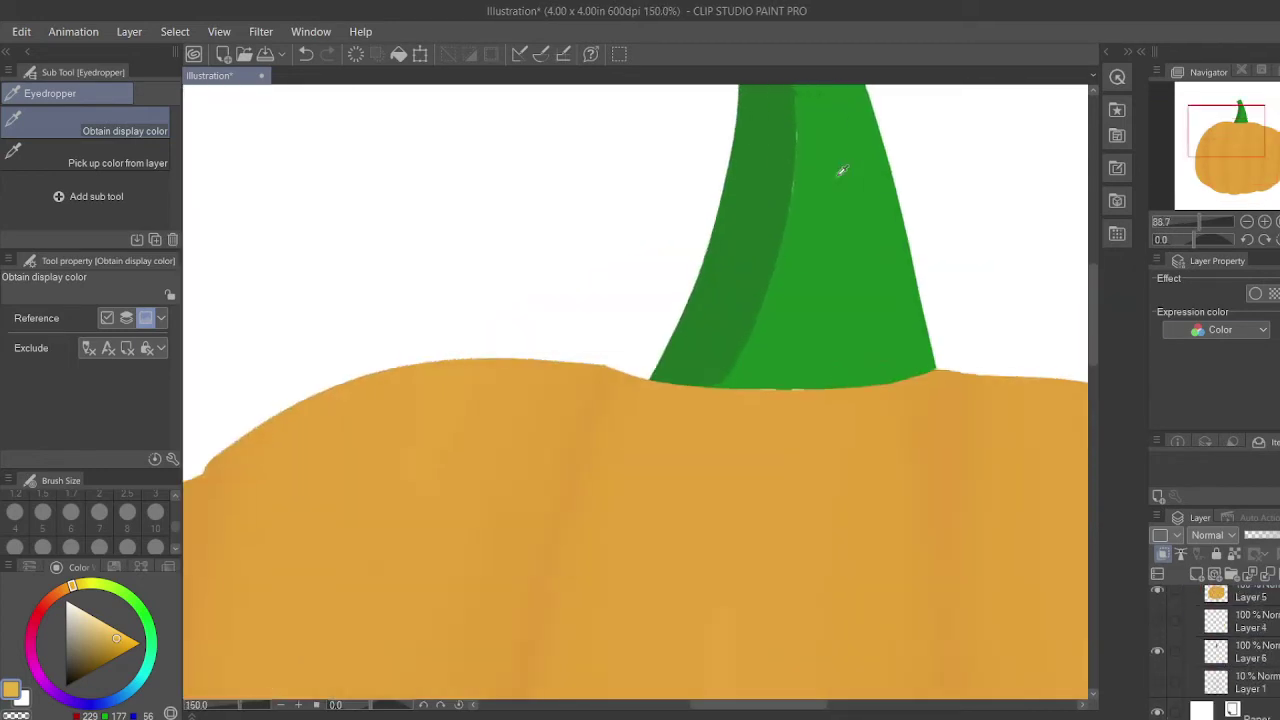
pyautogui.click(1157, 621)
pyautogui.scroll(6, 1158, 630)
pyautogui.click(1159, 656)
pyautogui.scroll(-5, 895, 533)
pyautogui.moveTo(1232, 188); pyautogui.dragTo(1235, 137)
pyautogui.scroll(-2, 1158, 629)
pyautogui.scroll(2, 1158, 629)
pyautogui.click(1157, 627)
# Add a new layer above Layer 8 and set the Oil paint brush to size 0.5 with stabilization 100.
pyautogui.click(1195, 575)
pyautogui.scroll(4, 424, 506)
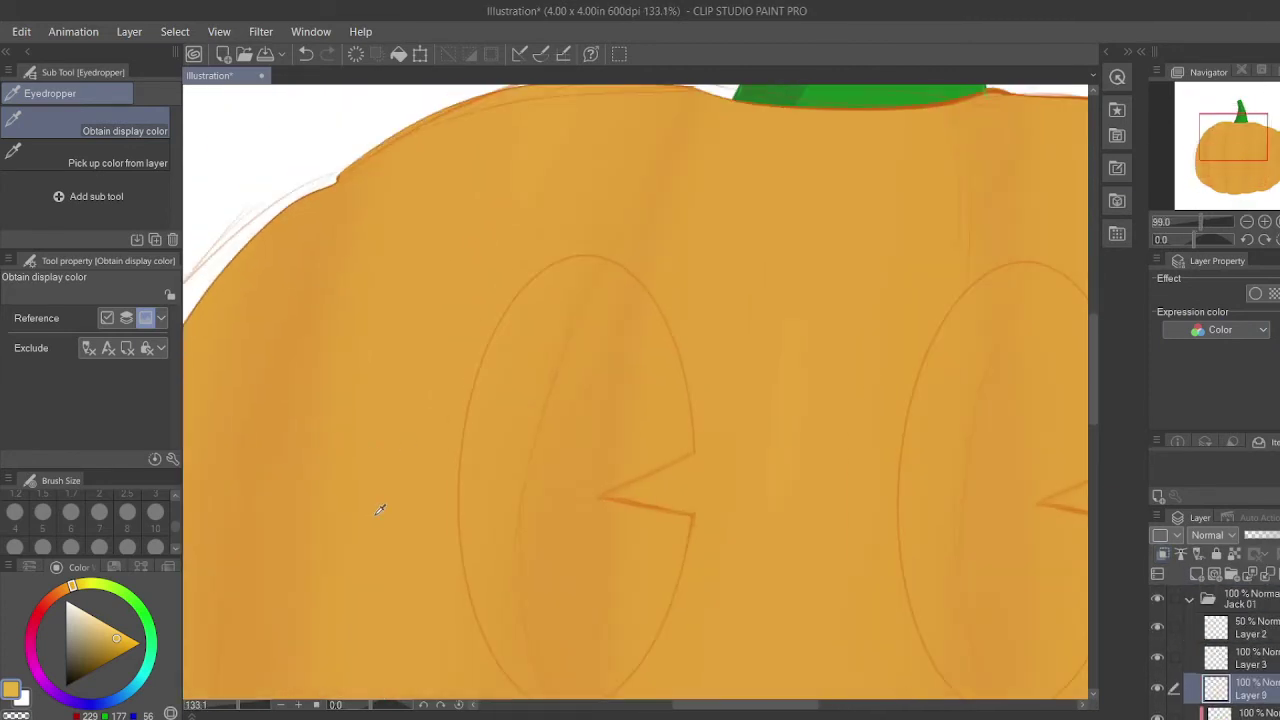
pyautogui.press('b')
pyautogui.scroll(2, 145, 520)
pyautogui.click(155, 507)
pyautogui.scroll(-3, 130, 515)
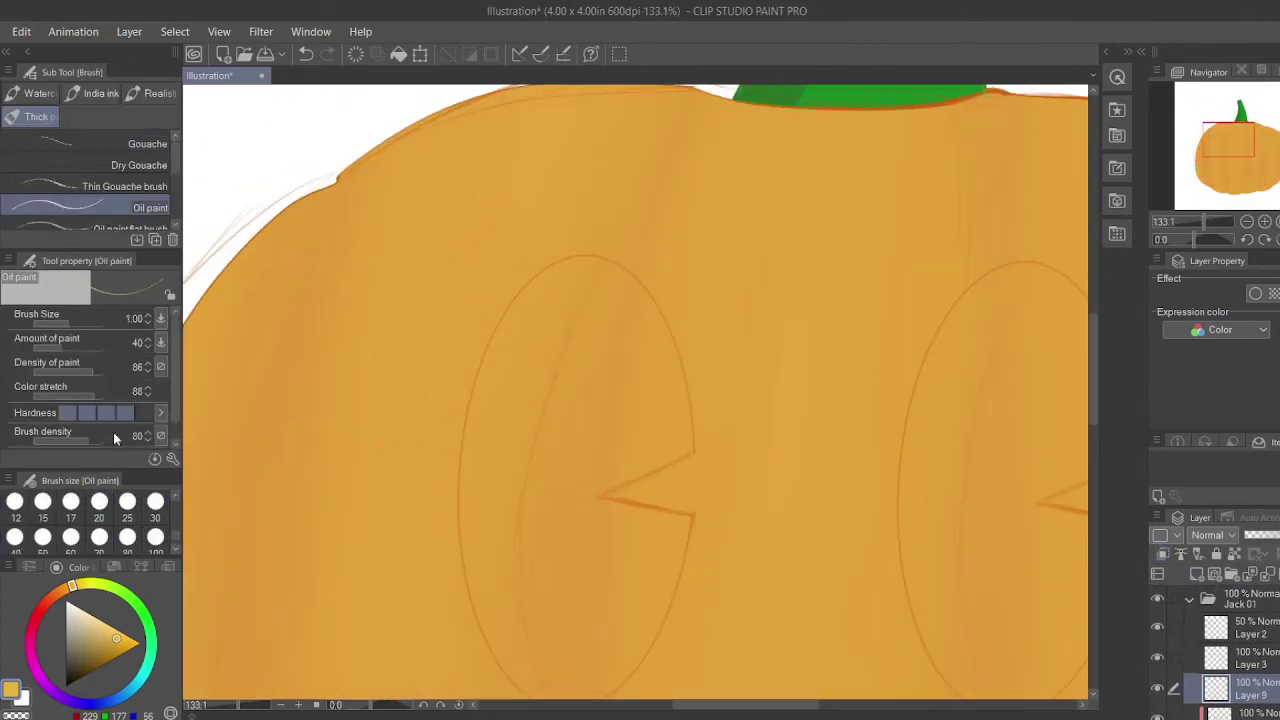
pyautogui.moveTo(175, 412); pyautogui.dragTo(175, 436)
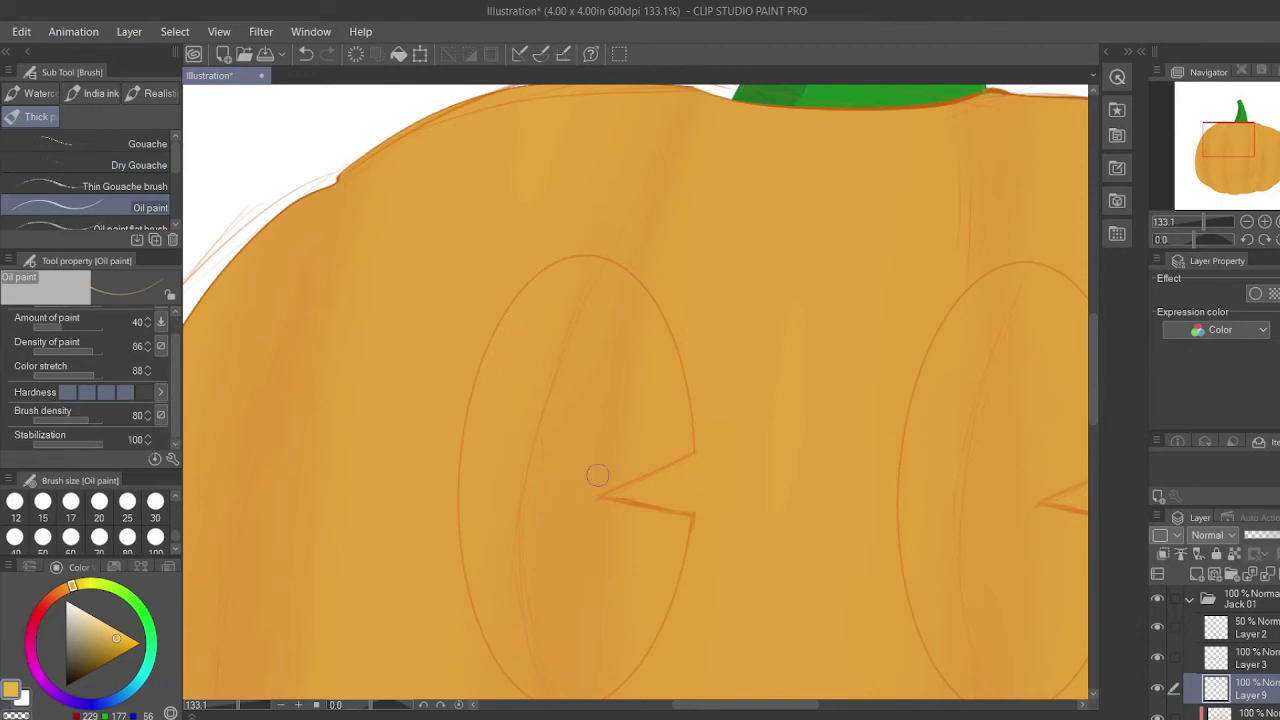
pyautogui.scroll(3, 100, 525)
pyautogui.click(42, 535)
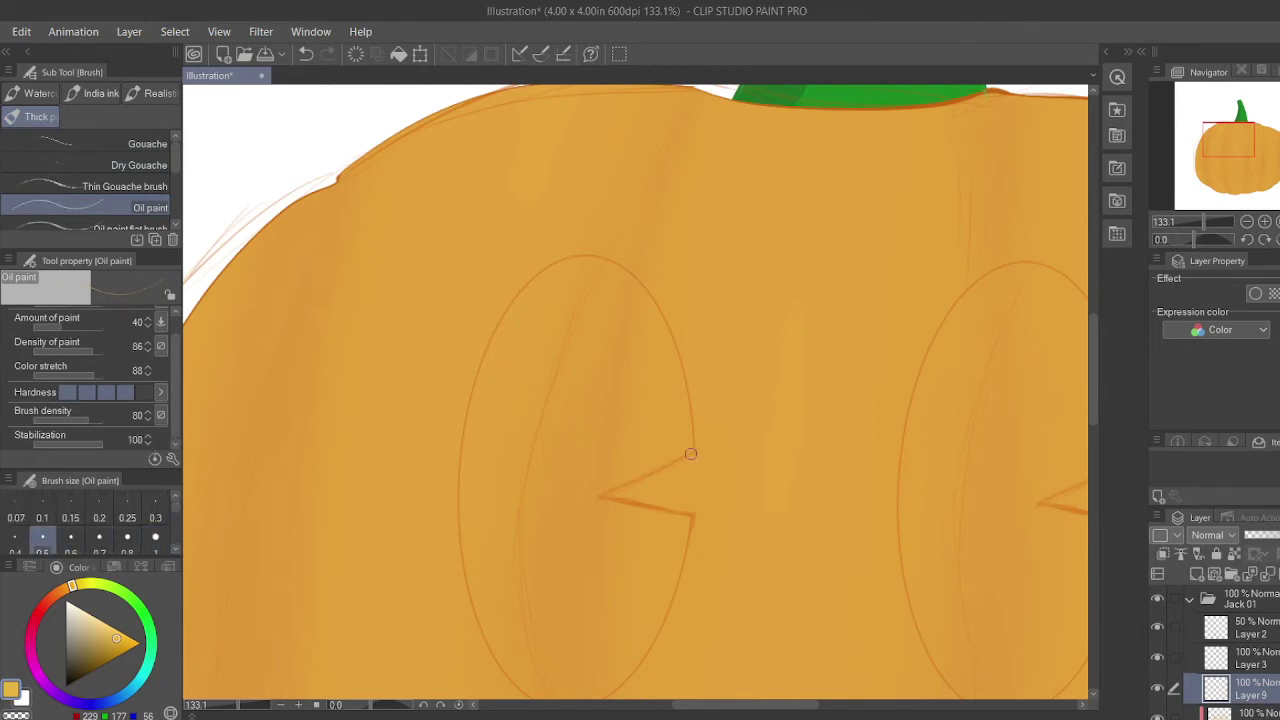
# Try to trace the notch of the left eye in yellow-orange on Layer 9.
pyautogui.moveTo(689, 451); pyautogui.dragTo(688, 518)
pyautogui.moveTo(1249, 135); pyautogui.dragTo(1247, 145)
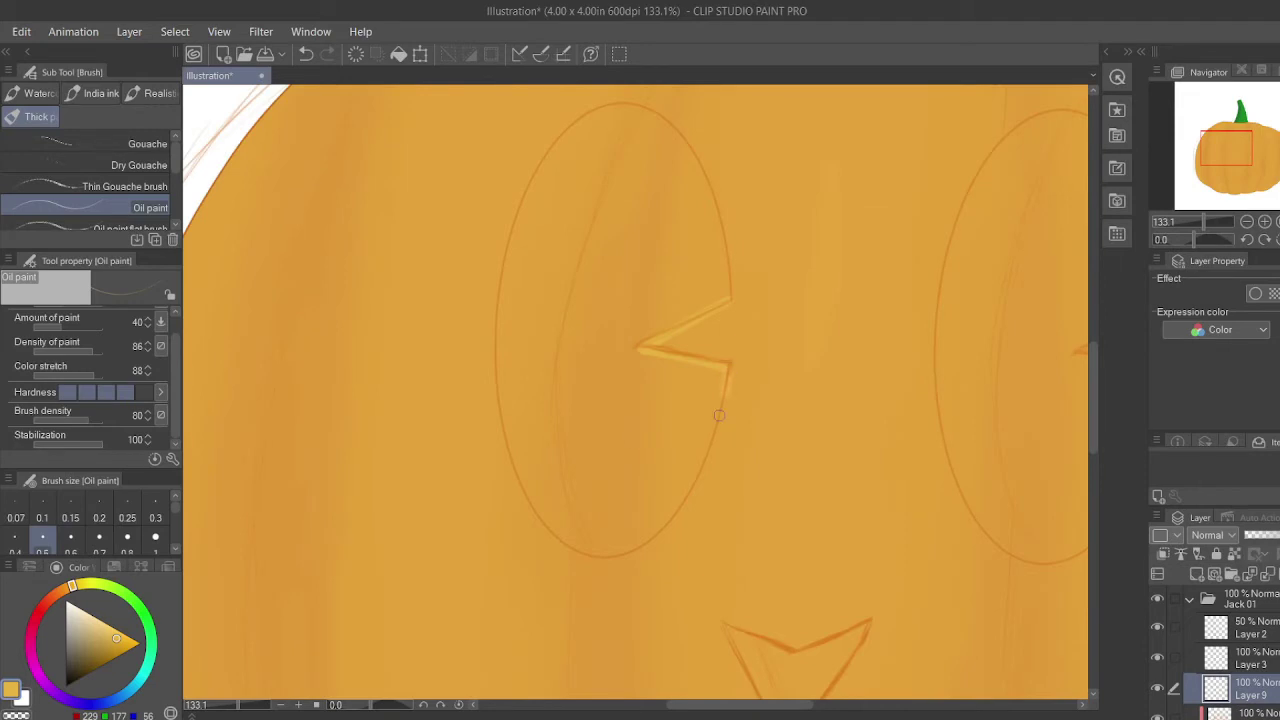
pyautogui.moveTo(719, 415)
pyautogui.mouseDown()
pyautogui.moveTo(503, 285)
pyautogui.moveTo(717, 286)
pyautogui.moveTo(666, 121)
pyautogui.moveTo(519, 464)
pyautogui.moveTo(716, 400)
pyautogui.moveTo(722, 374)
pyautogui.mouseUp()
pyautogui.click(1158, 627)
pyautogui.hotkey('ctrl', 'z')
pyautogui.hotkey('ctrl', 'z')
pyautogui.click(1157, 627)
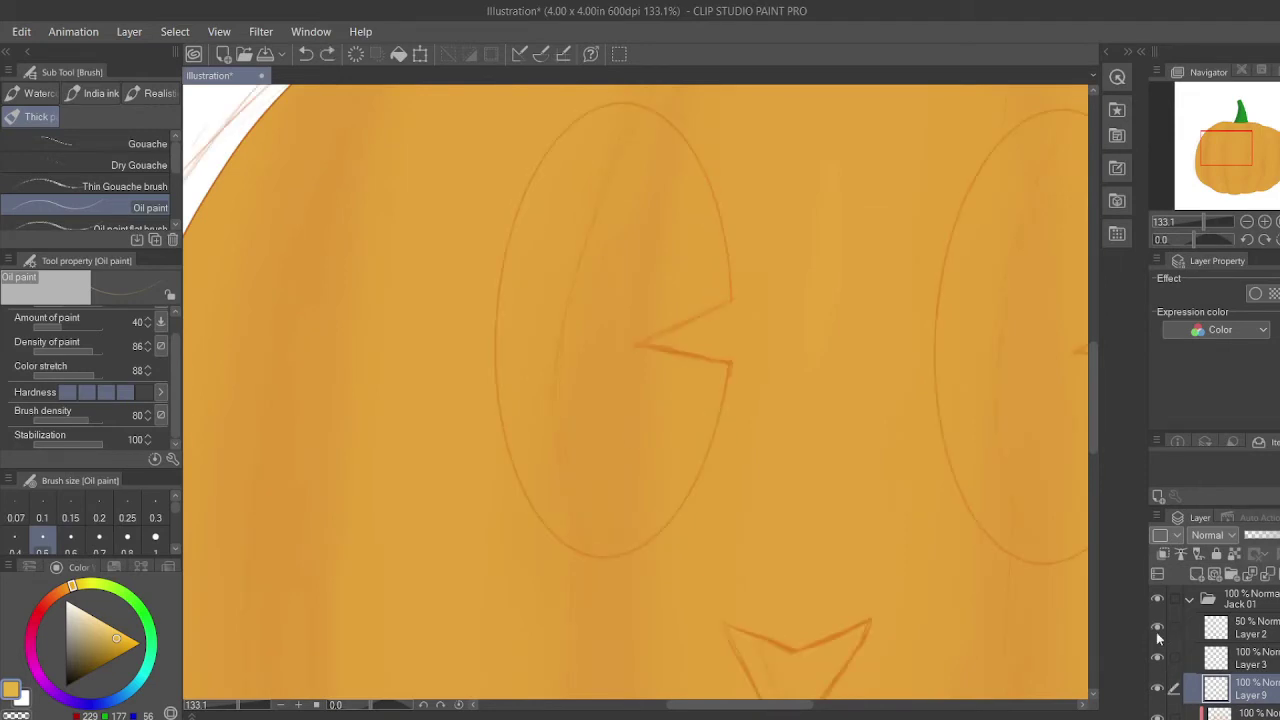
# Draw a filled yellow-orange ellipse for the left eye, then move and scale it to fit the sketched outline.
pyautogui.press('u')
pyautogui.scroll(-4, 496, 336)
pyautogui.scroll(2, 107, 345)
pyautogui.click(107, 318)
pyautogui.moveTo(564, 178); pyautogui.dragTo(431, 472)
pyautogui.press('k')
pyautogui.moveTo(468, 340); pyautogui.dragTo(538, 348)
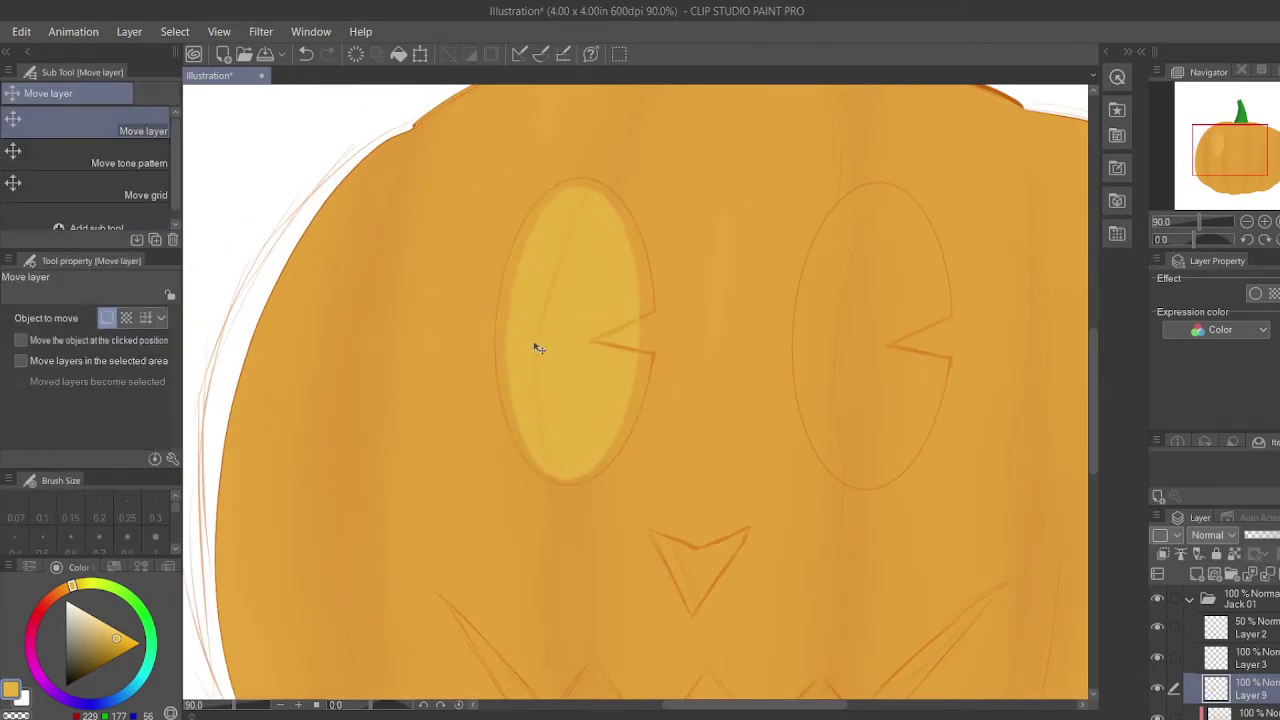
pyautogui.click(421, 55)
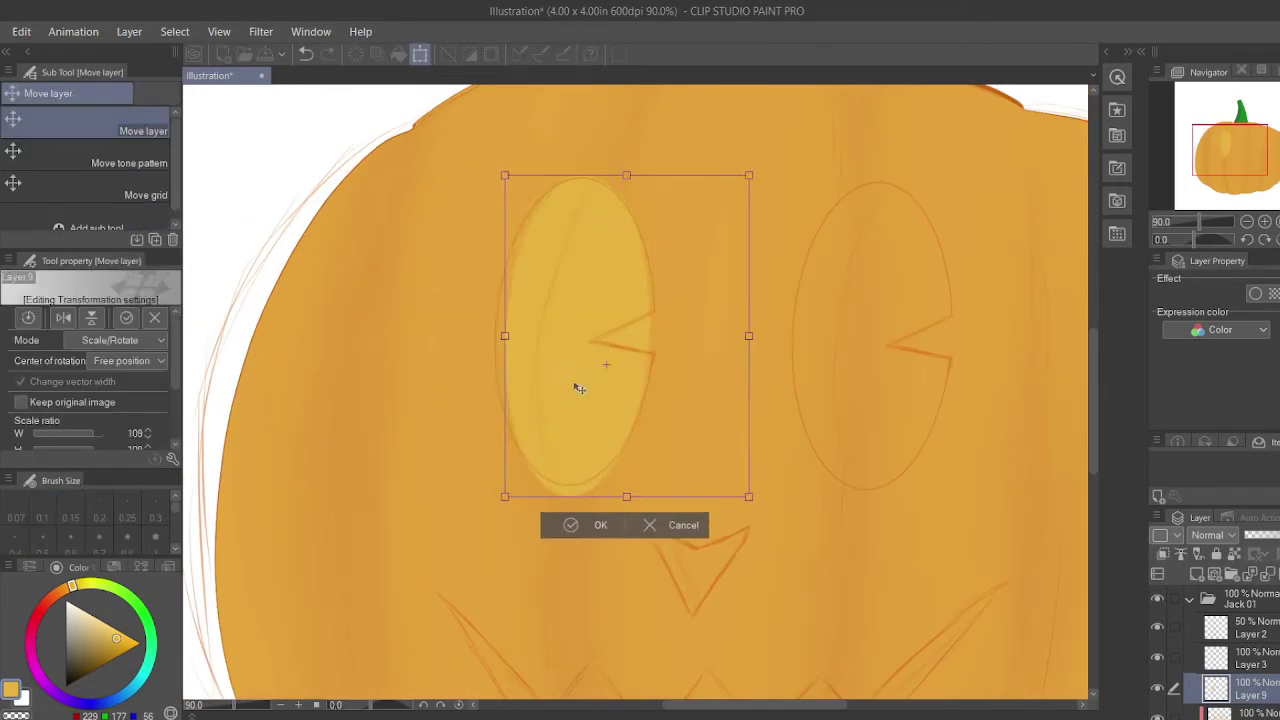
pyautogui.click(570, 517)
# Try to duplicate the uncut left eye shape onto the right eye sketch.
pyautogui.hotkey('ctrl', 'c')
pyautogui.hotkey('ctrl', 'v')
pyautogui.moveTo(594, 412); pyautogui.dragTo(888, 417)
pyautogui.hotkey('ctrl', 'z')
pyautogui.hotkey('ctrl', 'z')
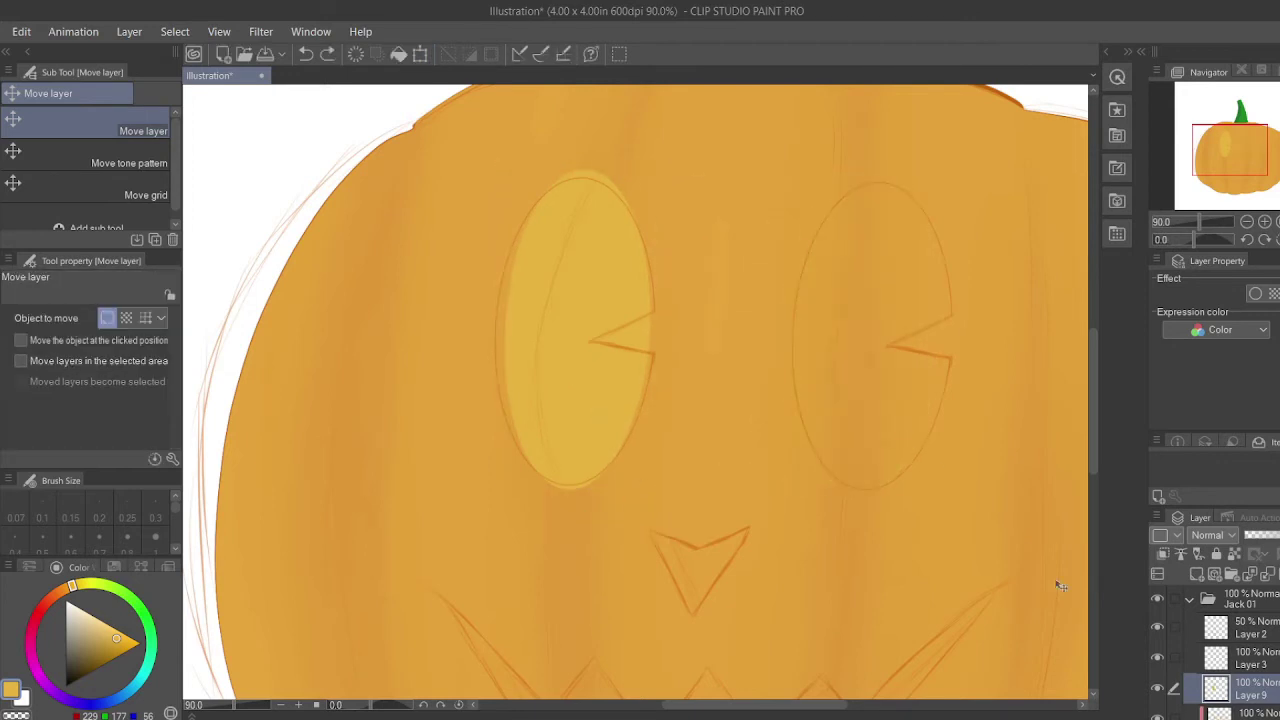
# Select the left eye's triangular notch with the Selection pen at size 0.25 and stabilization 100, and delete it from Layer 9.
pyautogui.scroll(9, 642, 310)
pyautogui.scroll(2, 648, 294)
pyautogui.press('m')
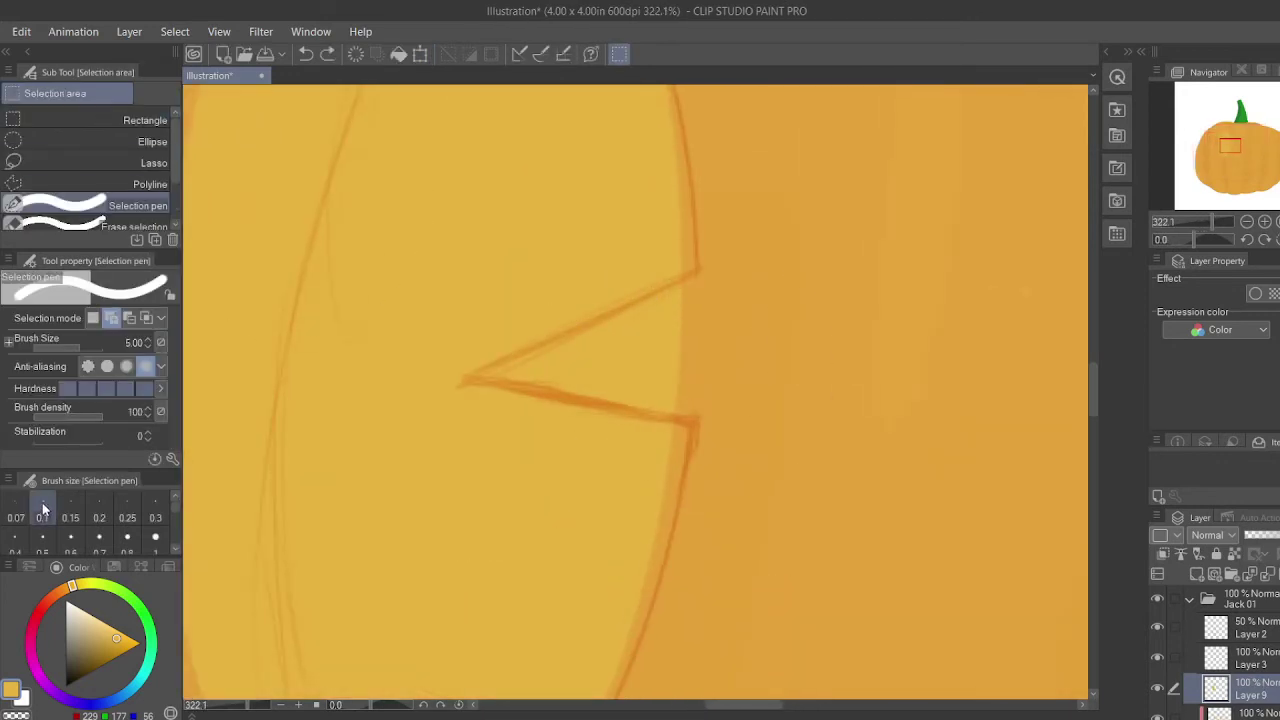
pyautogui.moveTo(702, 267); pyautogui.dragTo(470, 379)
pyautogui.hotkey('ctrl', 'z')
pyautogui.click(101, 440)
pyautogui.moveTo(470, 379); pyautogui.dragTo(800, 446)
pyautogui.moveTo(680, 288)
pyautogui.mouseDown()
pyautogui.moveTo(678, 412)
pyautogui.moveTo(490, 377)
pyautogui.mouseUp()
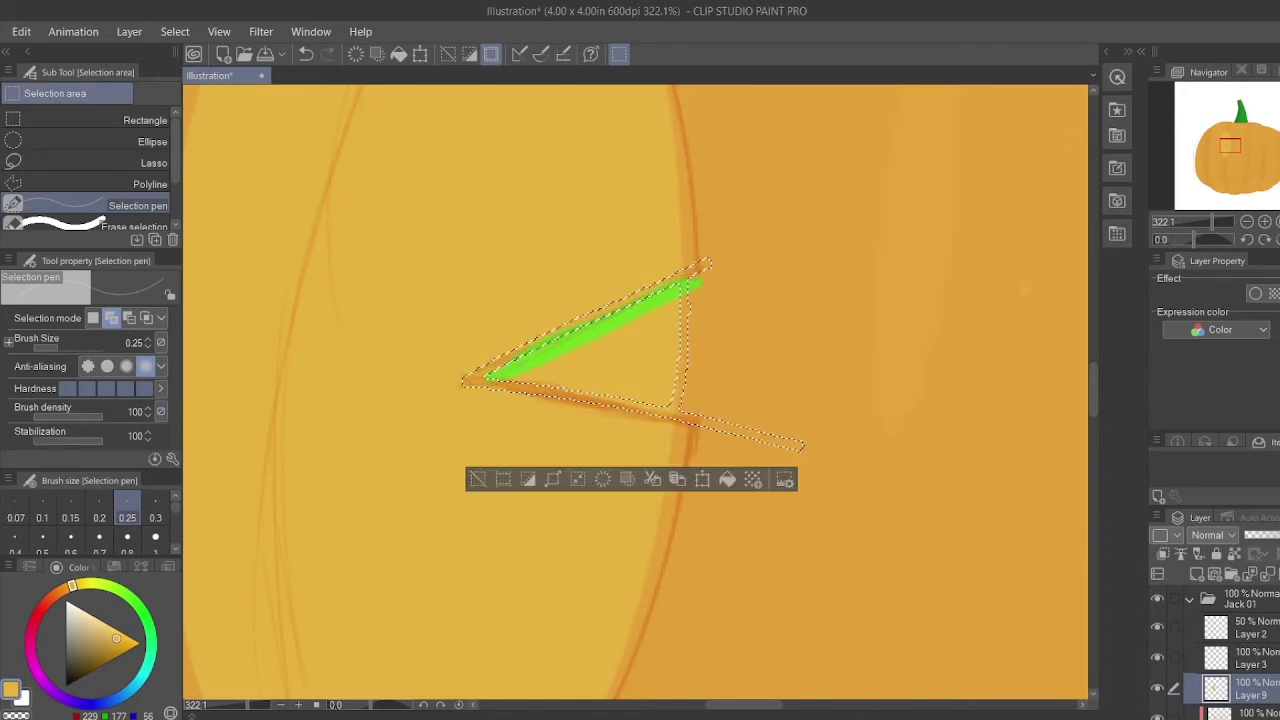
pyautogui.click(1158, 628)
pyautogui.moveTo(572, 345)
pyautogui.mouseDown()
pyautogui.moveTo(611, 333)
pyautogui.moveTo(632, 353)
pyautogui.mouseUp()
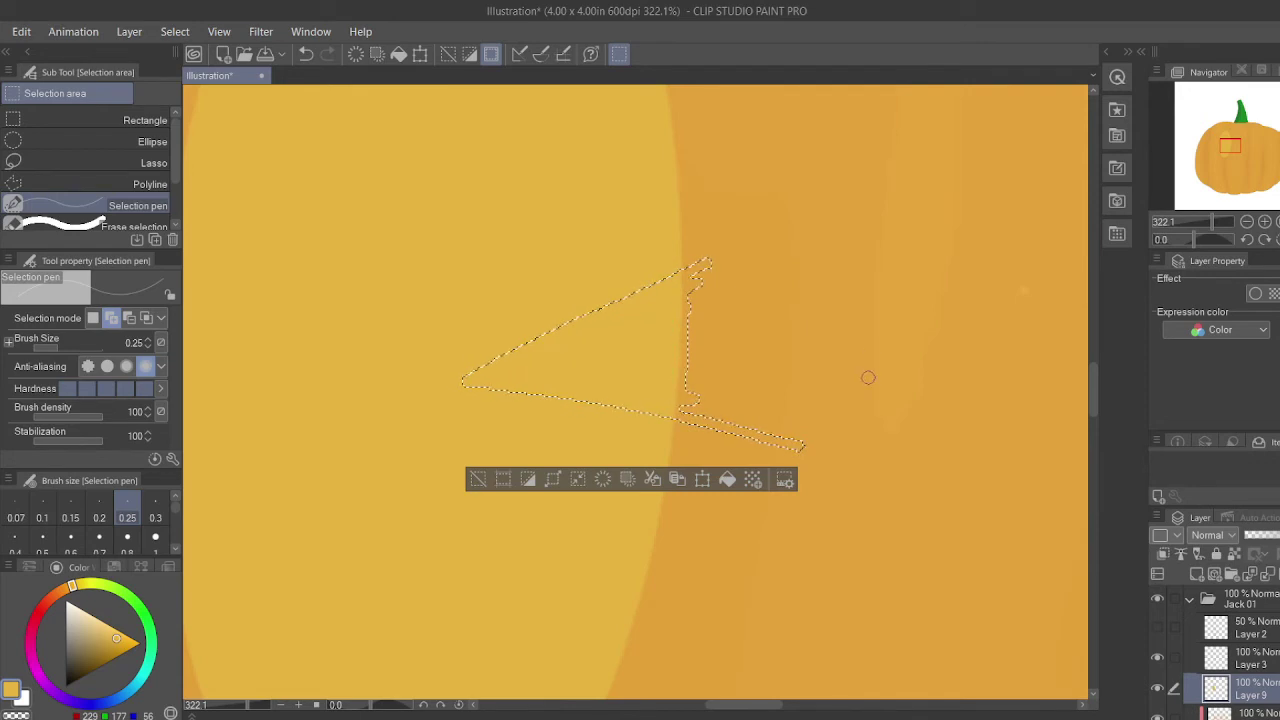
pyautogui.press('Delete')
pyautogui.hotkey('ctrl', 'd')
# Duplicate the notched left eye and place the copy over the right eye of the visible sketch.
pyautogui.scroll(-15, 900, 249)
pyautogui.moveTo(1232, 140); pyautogui.dragTo(1246, 146)
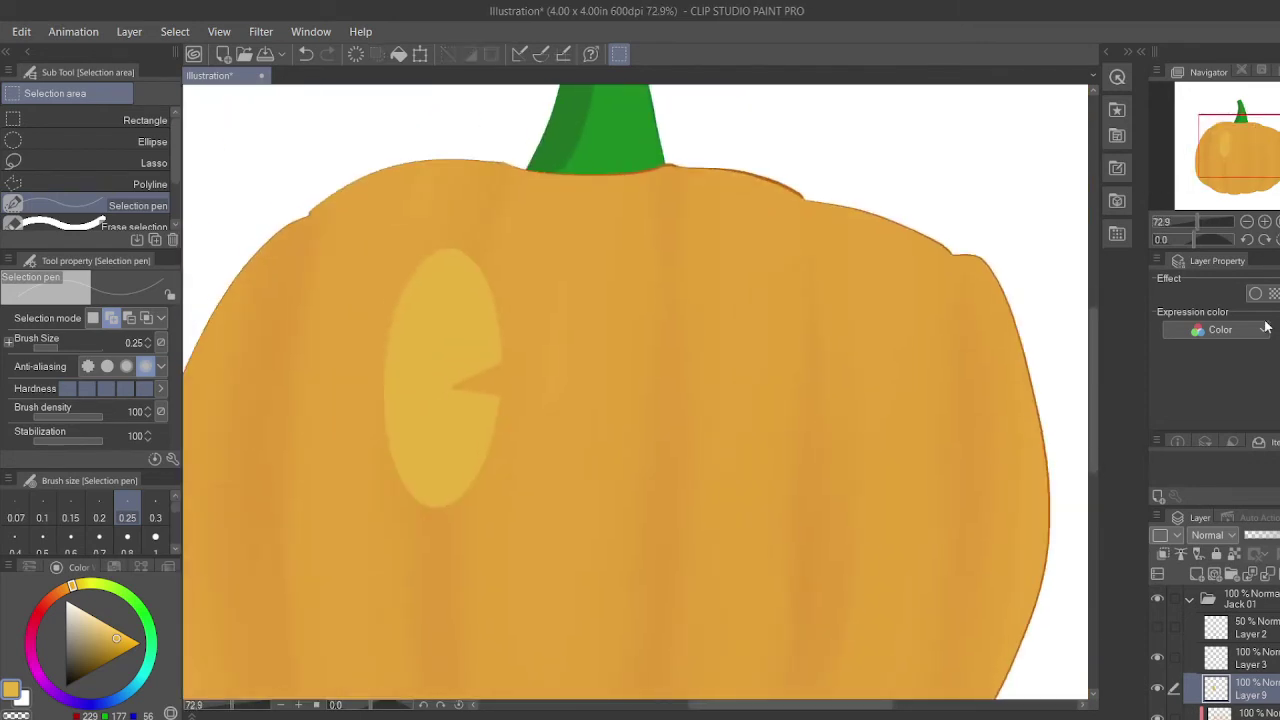
pyautogui.hotkey('ctrl', 'c')
pyautogui.hotkey('ctrl', 'v')
pyautogui.click(1158, 628)
pyautogui.press('k')
pyautogui.moveTo(461, 426); pyautogui.dragTo(698, 433)
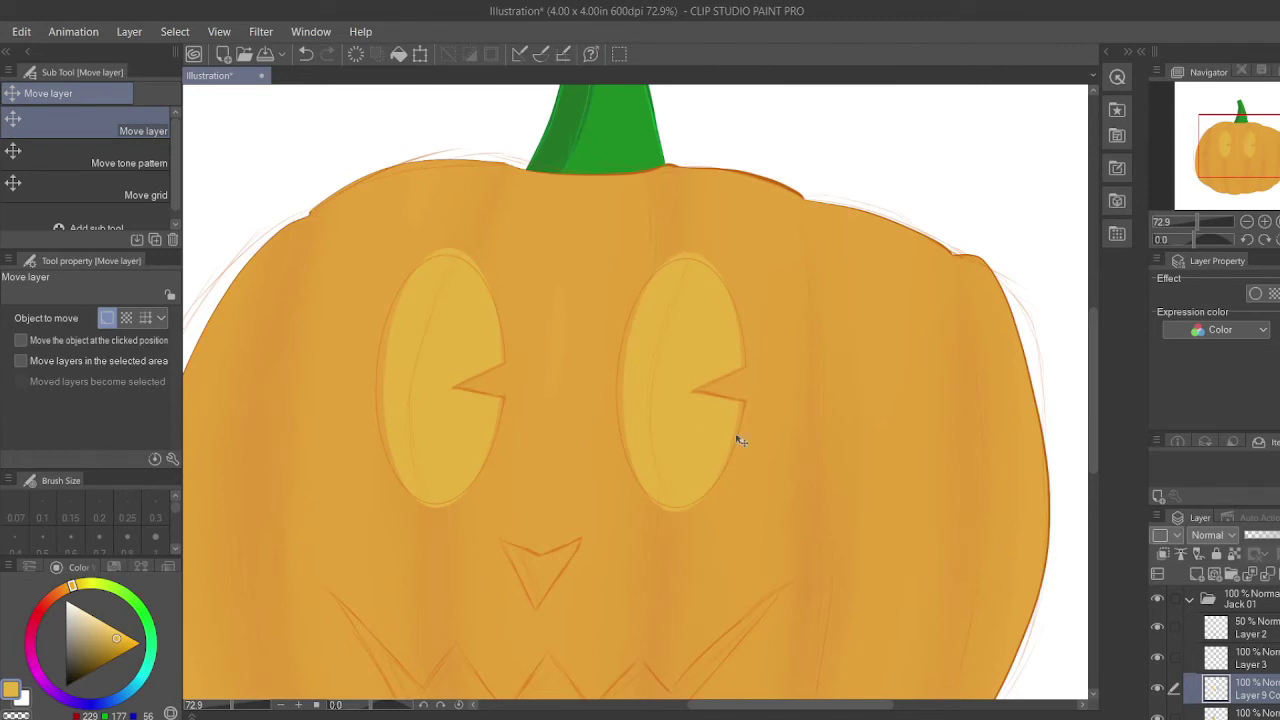
# Merge the copied eye down into Layer 9 and add a new layer above it.
pyautogui.click(1271, 577)
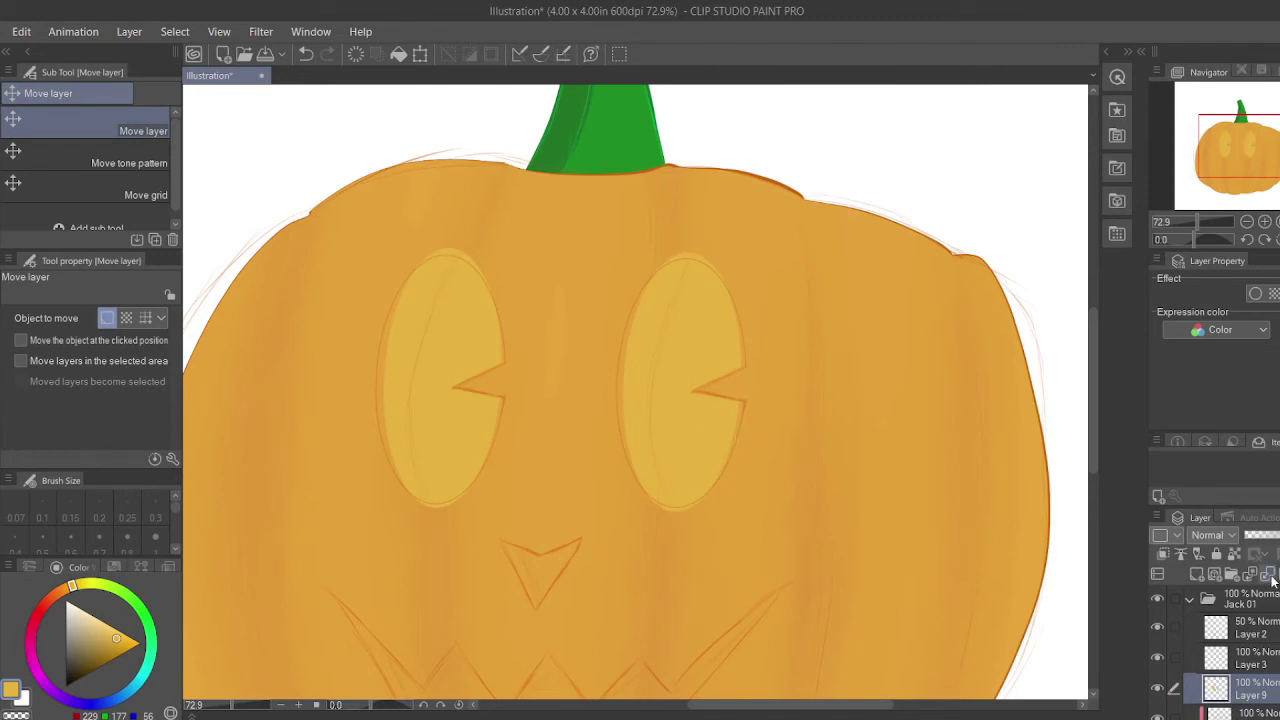
pyautogui.click(1265, 659)
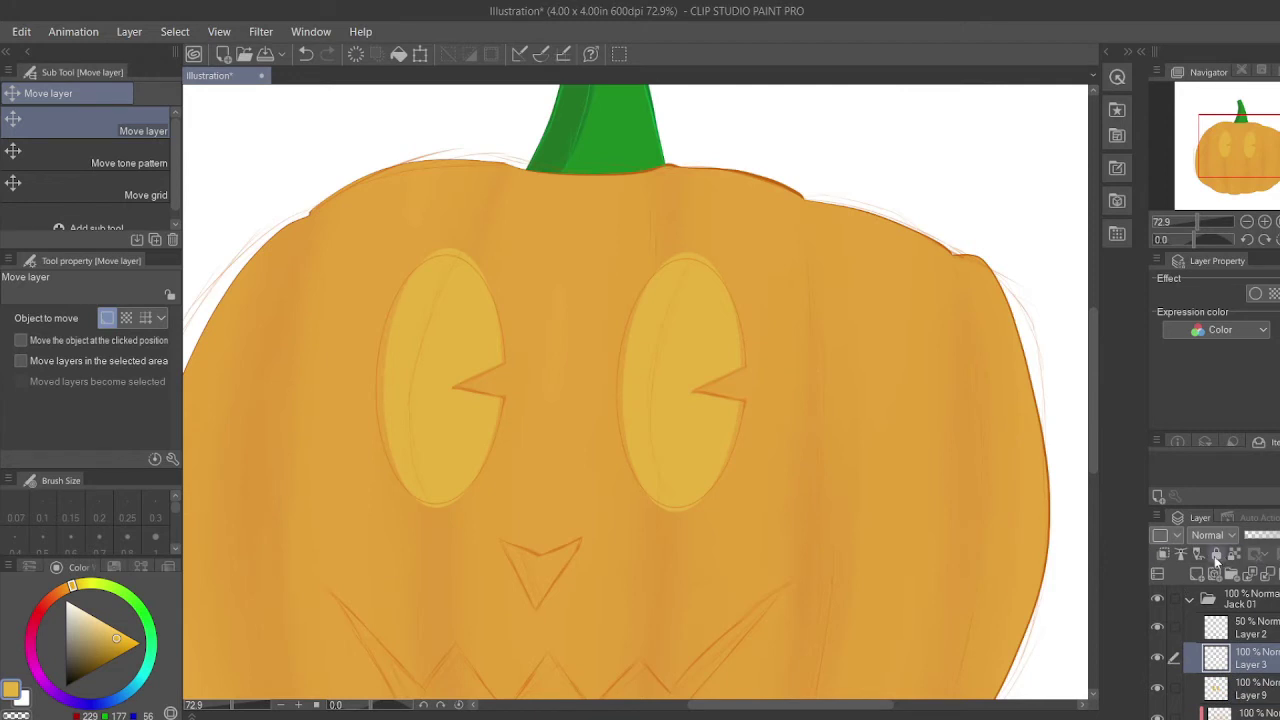
pyautogui.click(1248, 689)
pyautogui.click(1197, 574)
# Try to trace the nose as an unfilled Polyline outline at size 0.3.
pyautogui.press('u')
pyautogui.scroll(1, 116, 137)
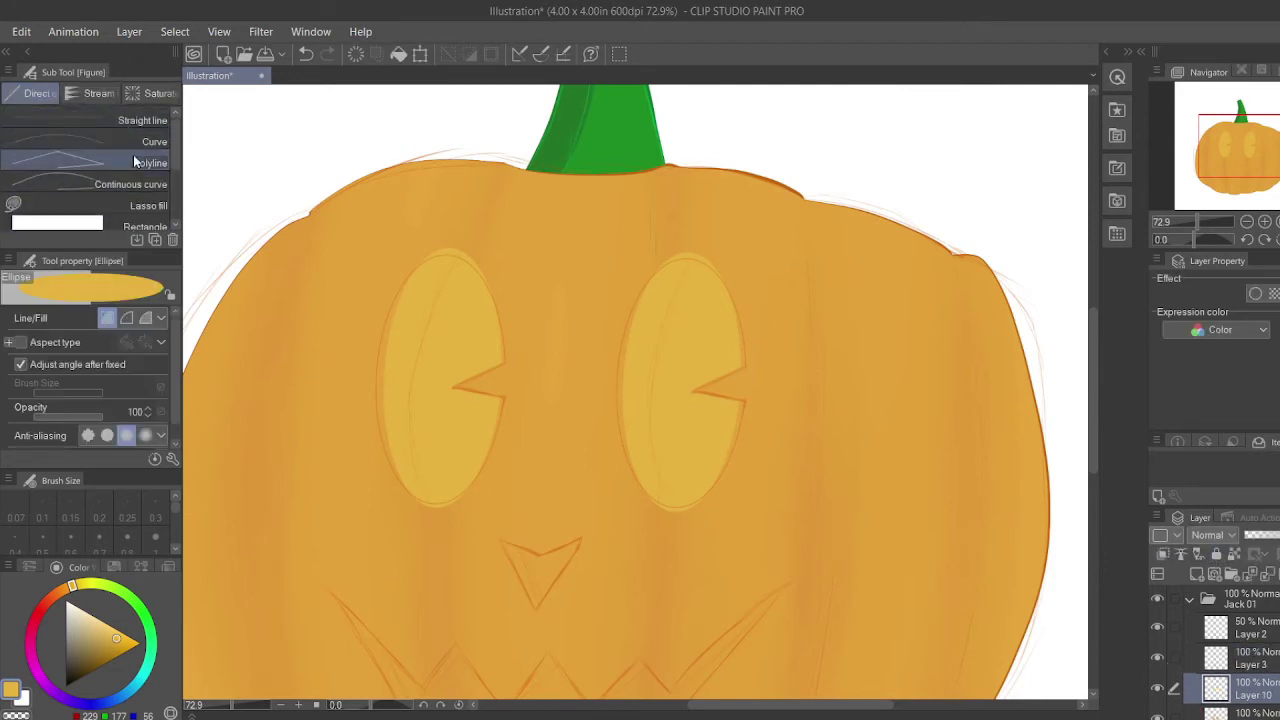
pyautogui.click(135, 161)
pyautogui.moveTo(517, 570); pyautogui.dragTo(540, 353)
pyautogui.scroll(6, 540, 353)
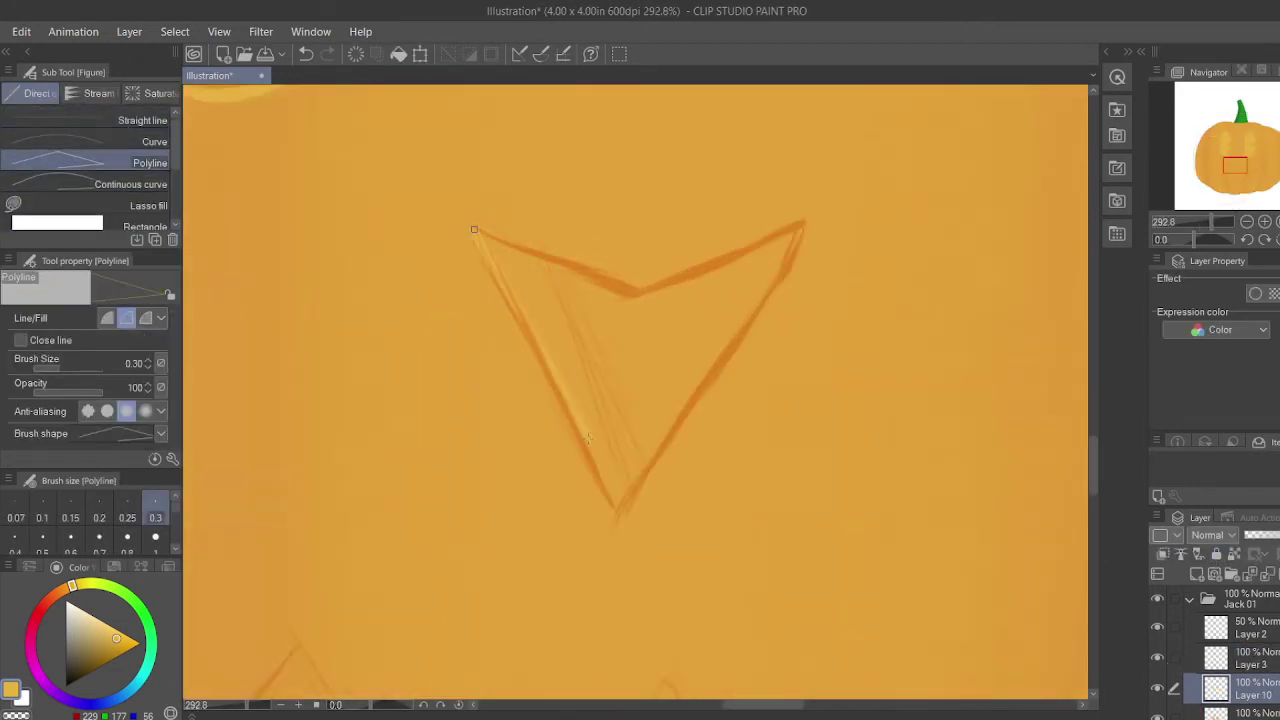
pyautogui.click(616, 516)
pyautogui.click(808, 224)
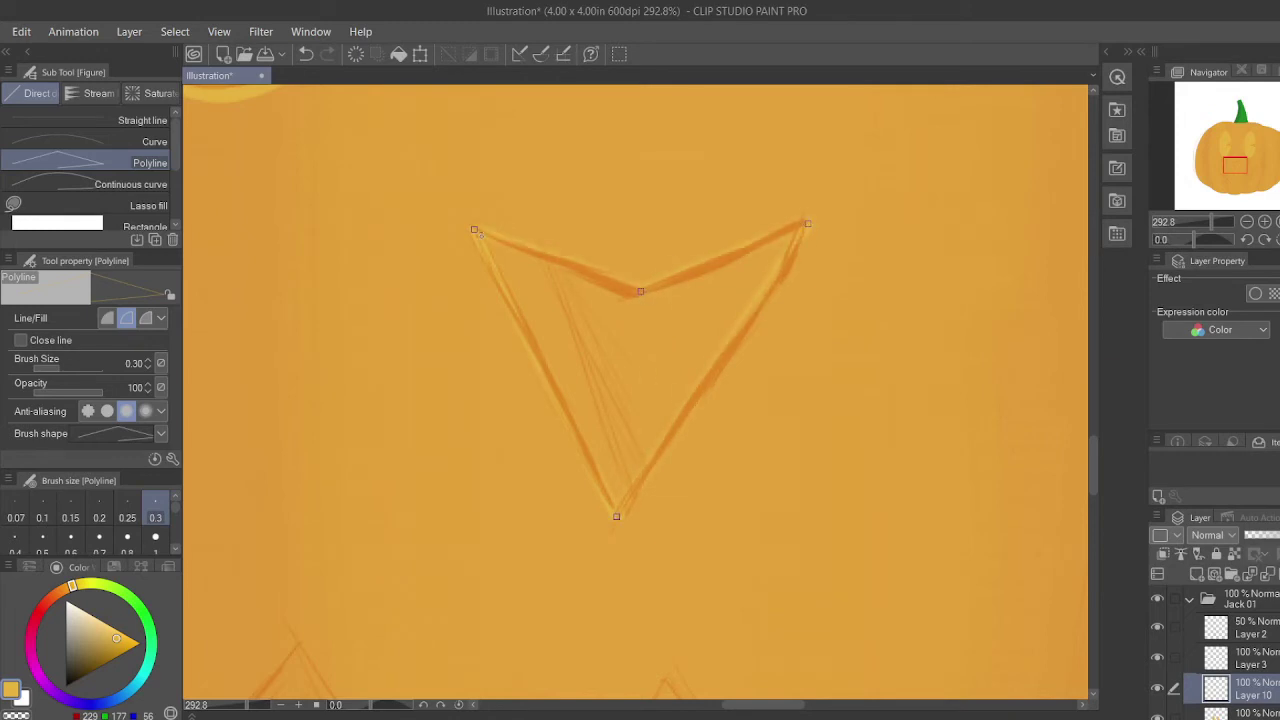
pyautogui.hotkey('ctrl', 'z')
# Lower the opacity of the sketch on Layer 2 to 20% and return to Layer 10.
pyautogui.click(1268, 637)
pyautogui.moveTo(1261, 536); pyautogui.dragTo(1255, 536)
pyautogui.click(1252, 687)
# Draw the notched triangular nose as a filled yellow-orange polyline following the sketch.
pyautogui.click(107, 320)
pyautogui.click(632, 292)
pyautogui.click(480, 231)
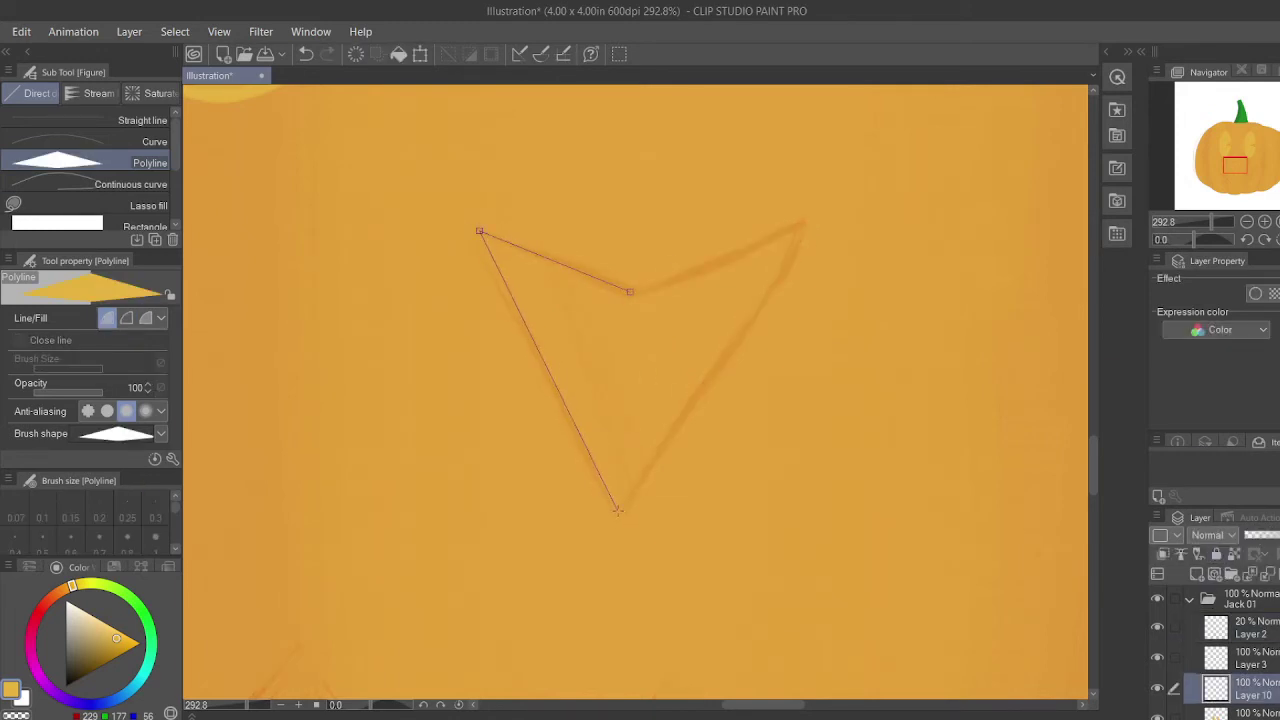
pyautogui.click(617, 511)
pyautogui.click(802, 240)
pyautogui.click(632, 292)
# Enlarge the nose shape slightly and reposition it over the sketched nose between the eyes.
pyautogui.moveTo(1240, 174); pyautogui.dragTo(1237, 165)
pyautogui.scroll(-5, 815, 428)
pyautogui.click(421, 57)
pyautogui.moveTo(769, 346); pyautogui.dragTo(811, 308)
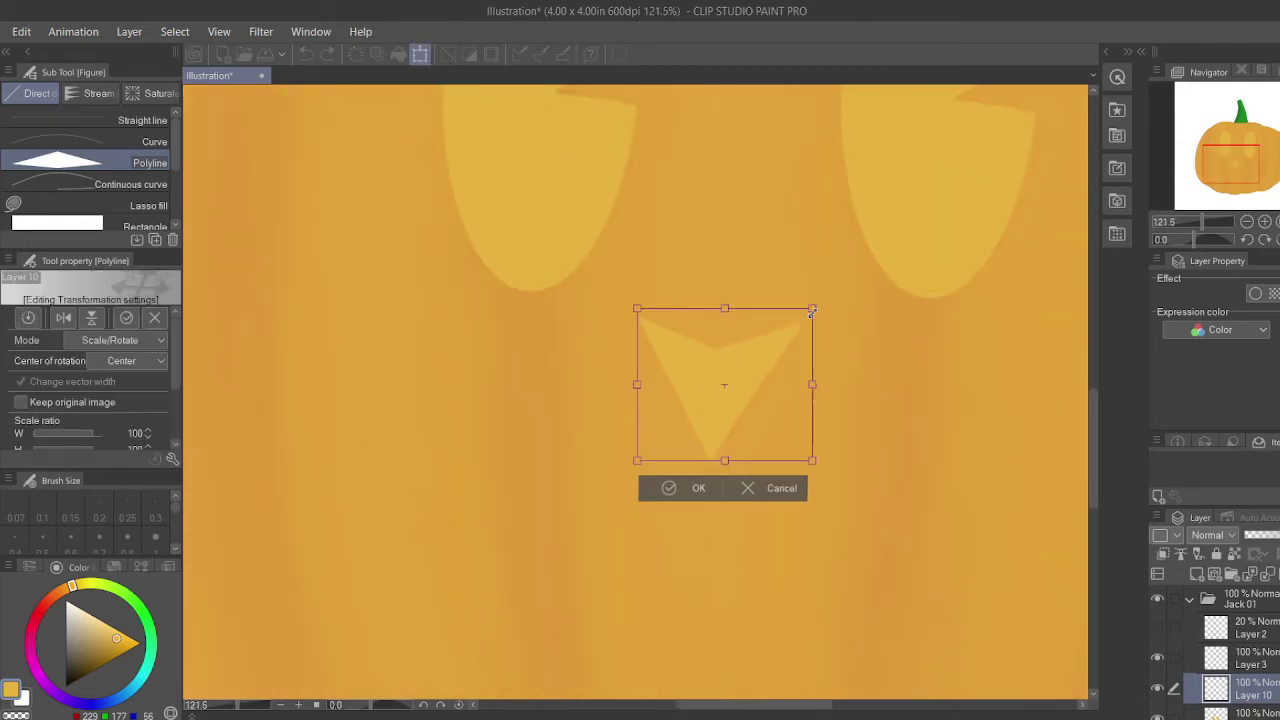
pyautogui.moveTo(751, 375)
pyautogui.mouseDown()
pyautogui.moveTo(743, 405)
pyautogui.moveTo(704, 385)
pyautogui.mouseUp()
pyautogui.press('Return')
pyautogui.click(1157, 628)
pyautogui.press('k')
# Add a new layer above Layer 10 and draw the zigzag mouth as a filled yellow-orange polyline along the sketch.
pyautogui.scroll(-1, 1266, 694)
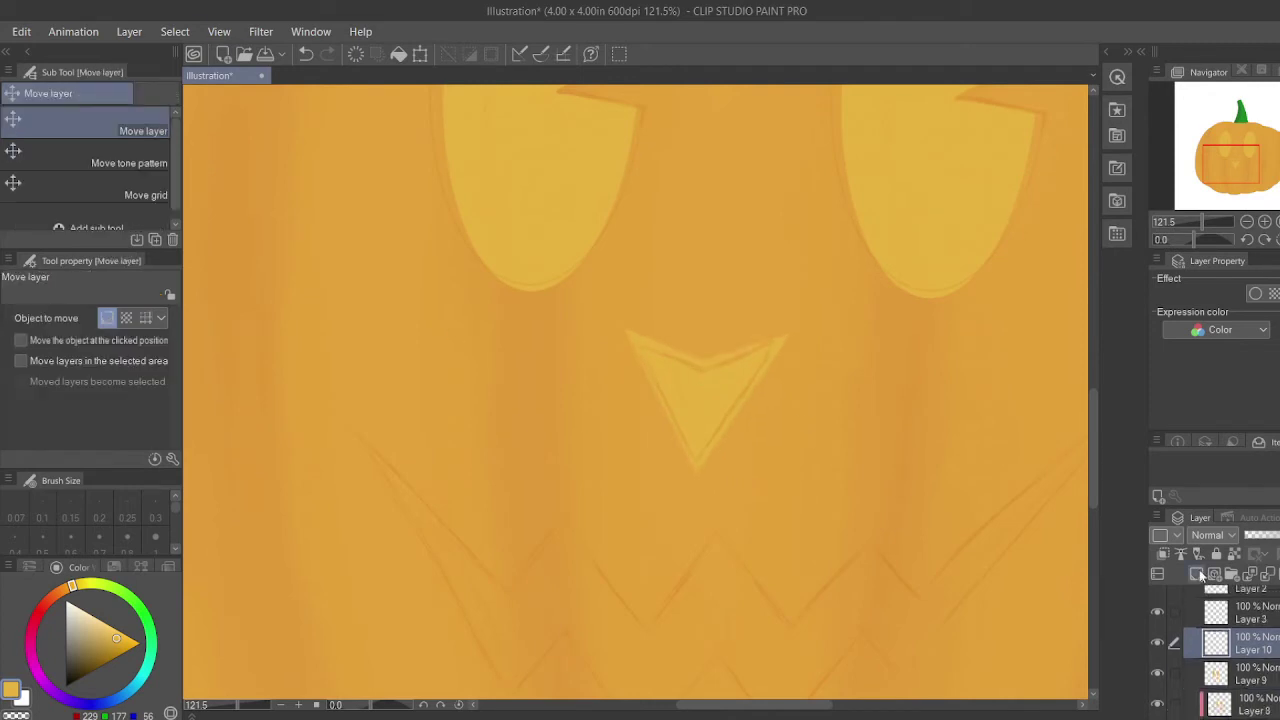
pyautogui.click(1196, 574)
pyautogui.scroll(-1, 1230, 162)
pyautogui.moveTo(1231, 162); pyautogui.dragTo(1238, 172)
pyautogui.press('u')
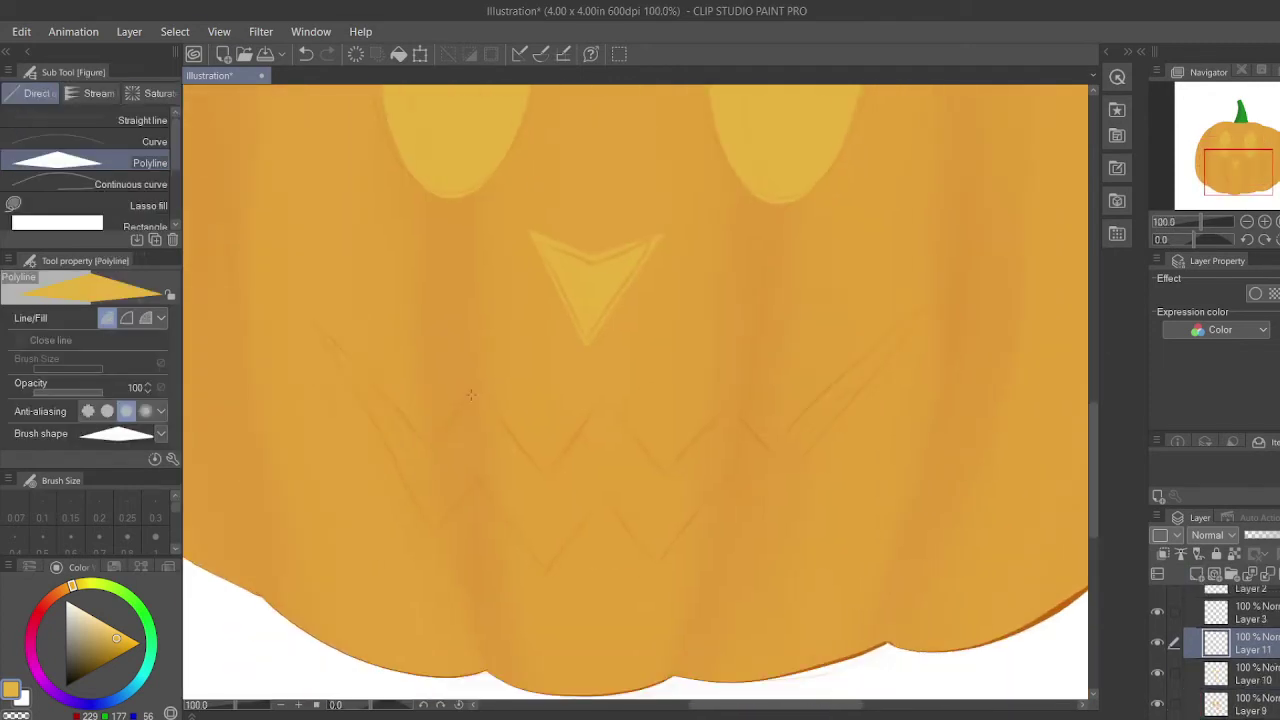
pyautogui.click(544, 475)
pyautogui.click(603, 395)
pyautogui.click(935, 298)
pyautogui.click(758, 517)
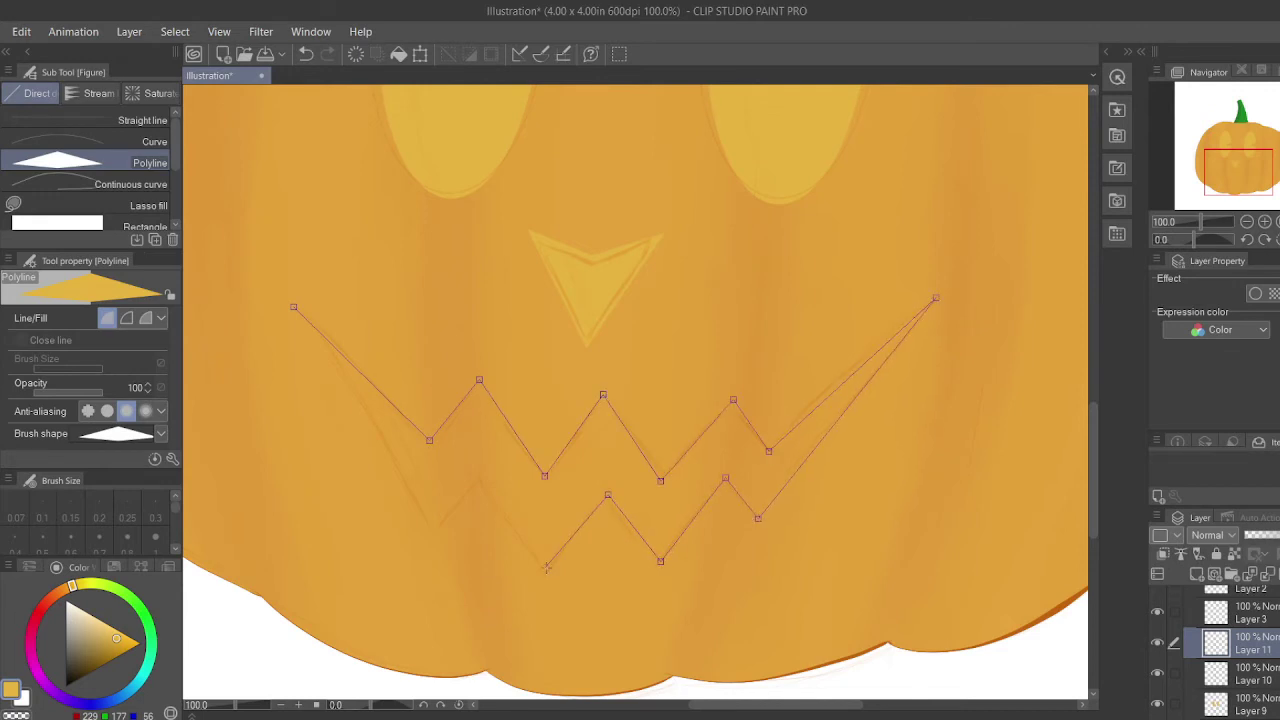
pyautogui.click(436, 528)
pyautogui.click(294, 307)
# Transform the mouth shape to a larger size and move it lower beneath the nose.
pyautogui.scroll(-3, 950, 232)
pyautogui.moveTo(950, 232); pyautogui.dragTo(935, 298)
pyautogui.click(419, 56)
pyautogui.press('Return')
pyautogui.press('k')
pyautogui.moveTo(627, 513); pyautogui.dragTo(578, 533)
pyautogui.hotkey('ctrl', 't')
pyautogui.click(605, 631)
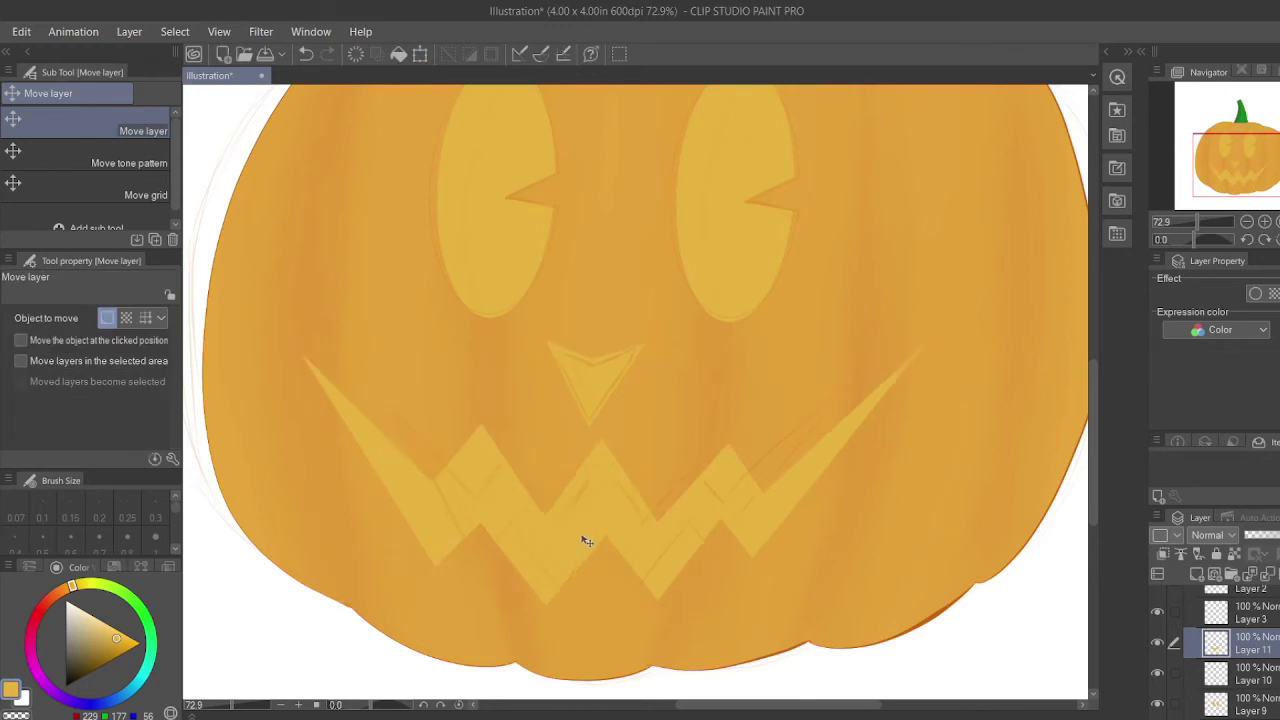
# Try to select a dividing line across the middle of the mouth with the Selection pen.
pyautogui.scroll(3, 619, 541)
pyautogui.scroll(2, 619, 541)
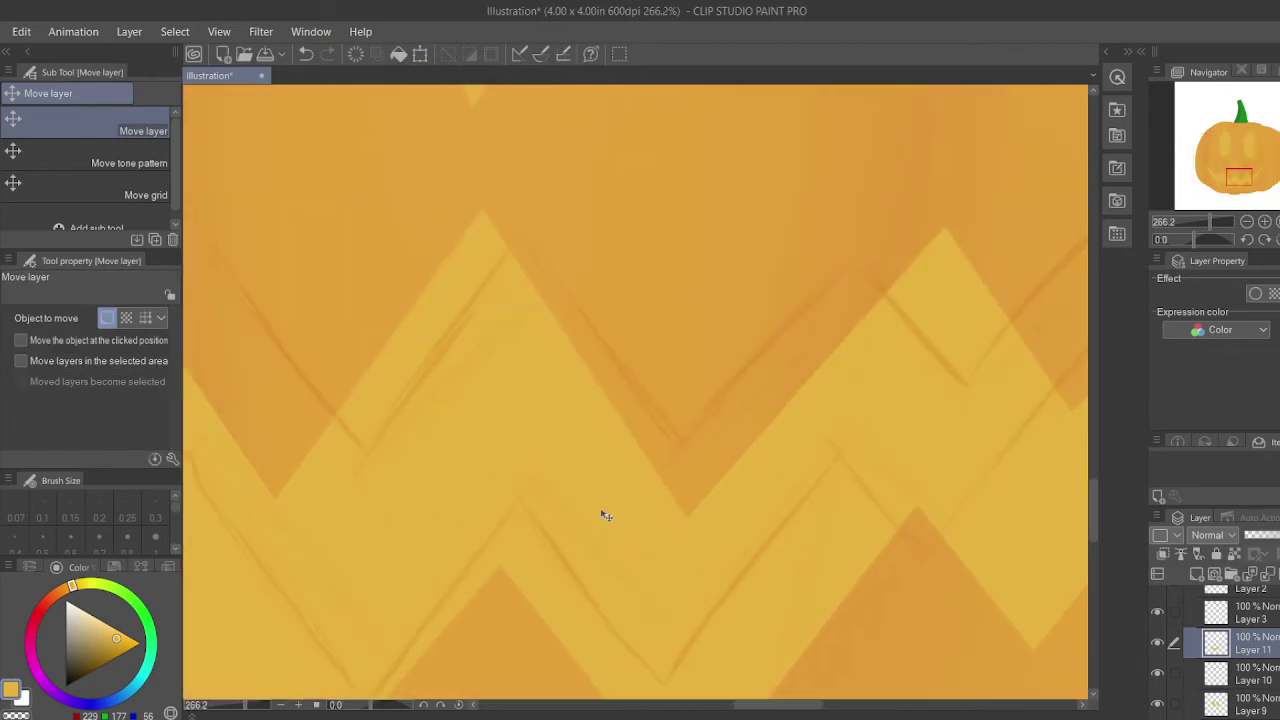
pyautogui.press('m')
pyautogui.moveTo(511, 460); pyautogui.dragTo(514, 558)
pyautogui.hotkey('ctrl', 'z')
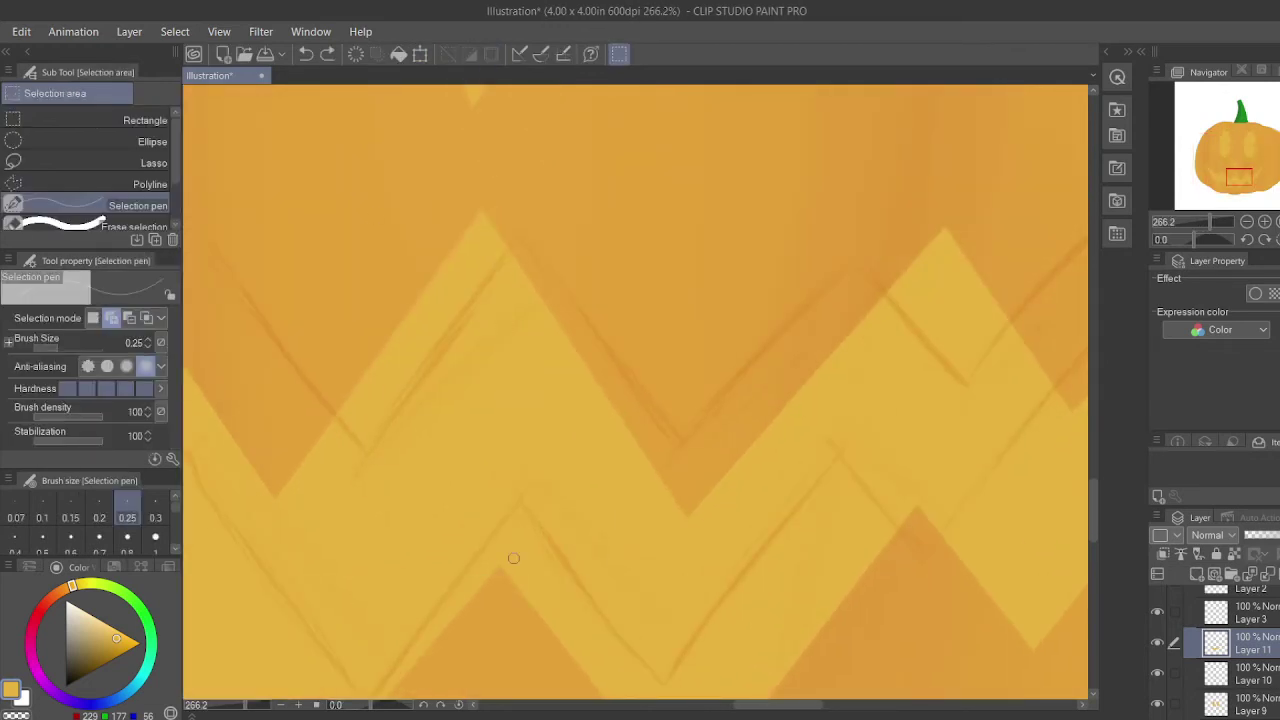
pyautogui.moveTo(552, 98); pyautogui.dragTo(518, 562)
pyautogui.hotkey('ctrl', 'z')
pyautogui.click(502, 567)
pyautogui.moveTo(487, 205); pyautogui.dragTo(496, 243)
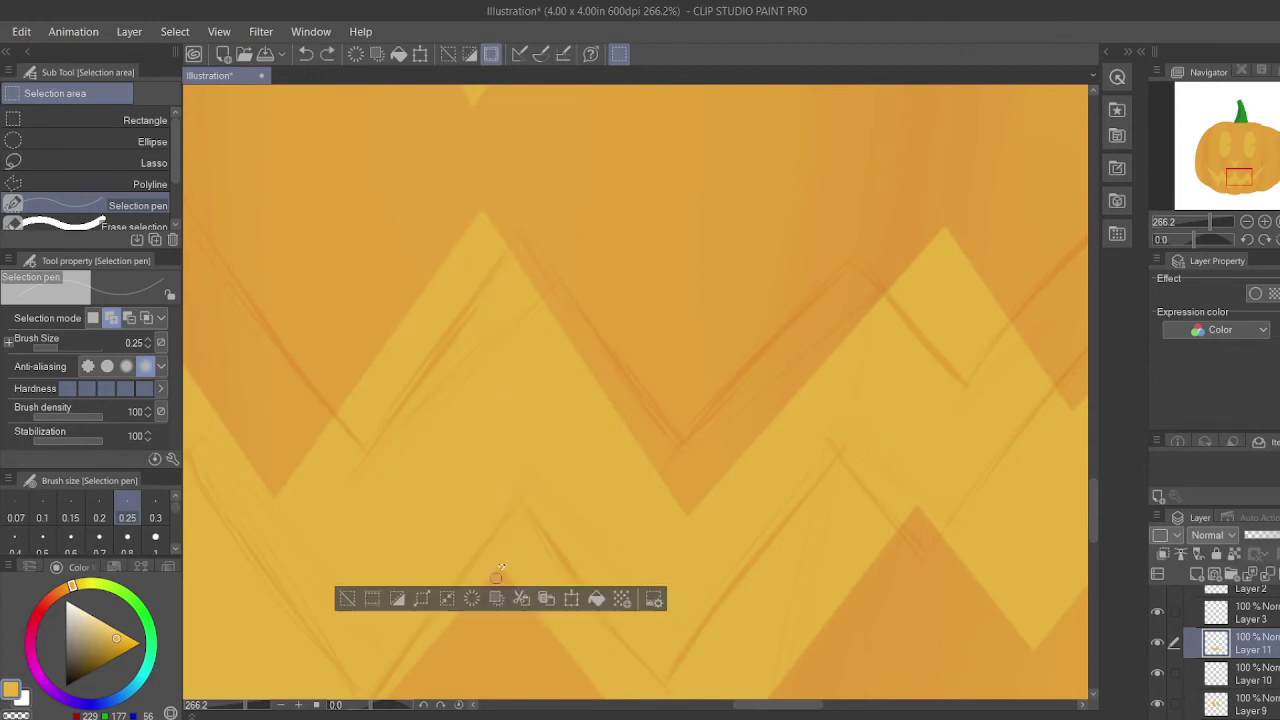
pyautogui.hotkey('ctrl', 'z')
pyautogui.moveTo(503, 567); pyautogui.dragTo(490, 181)
pyautogui.hotkey('ctrl', 'z')
pyautogui.scroll(-5, 628, 404)
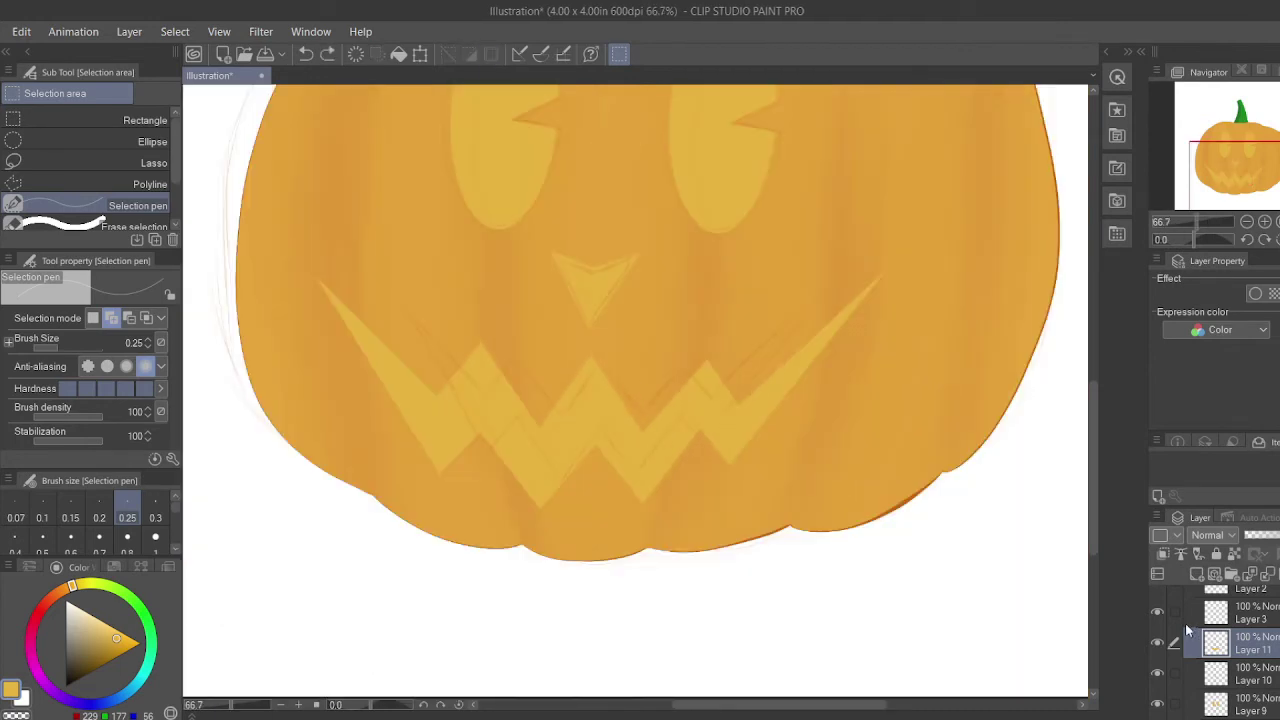
# Hide the sketch layer, set the drawing colour to a darker orange, RGB 203, 134, 30, and show the sketch again.
pyautogui.scroll(1, 1187, 629)
pyautogui.click(1157, 626)
pyautogui.moveTo(1265, 174); pyautogui.dragTo(1264, 163)
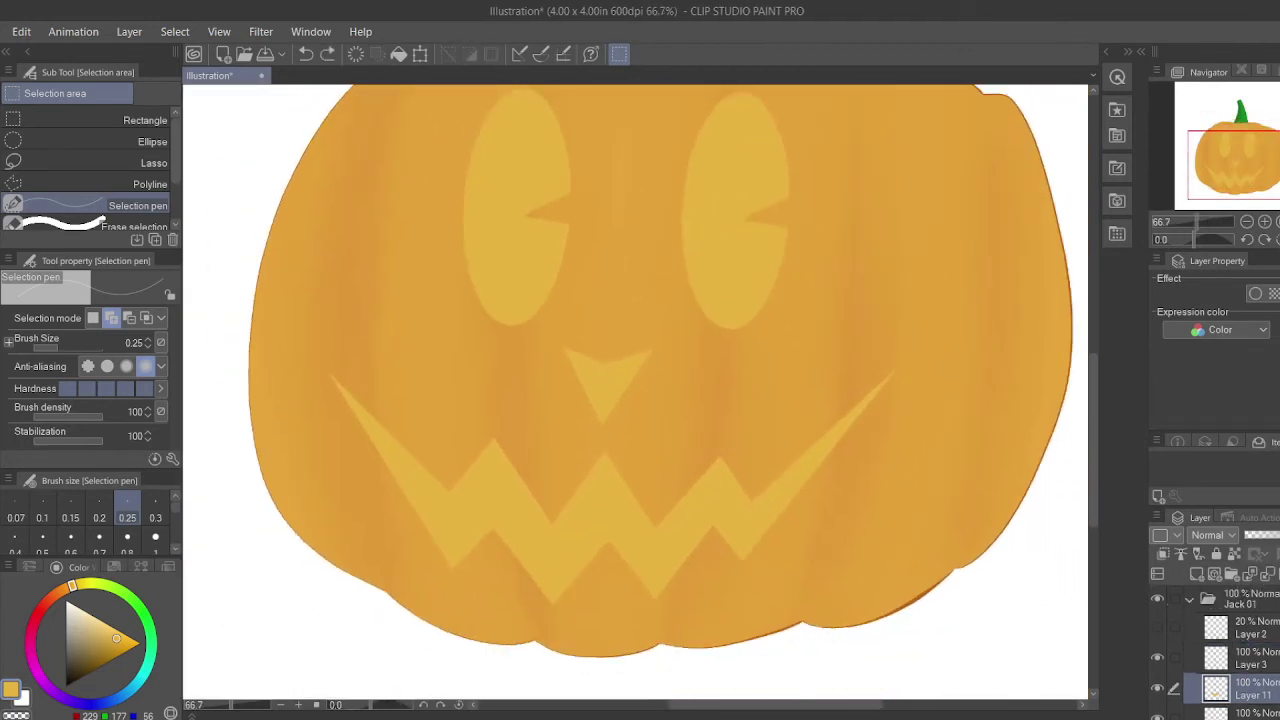
pyautogui.press('i')
pyautogui.click(66, 590)
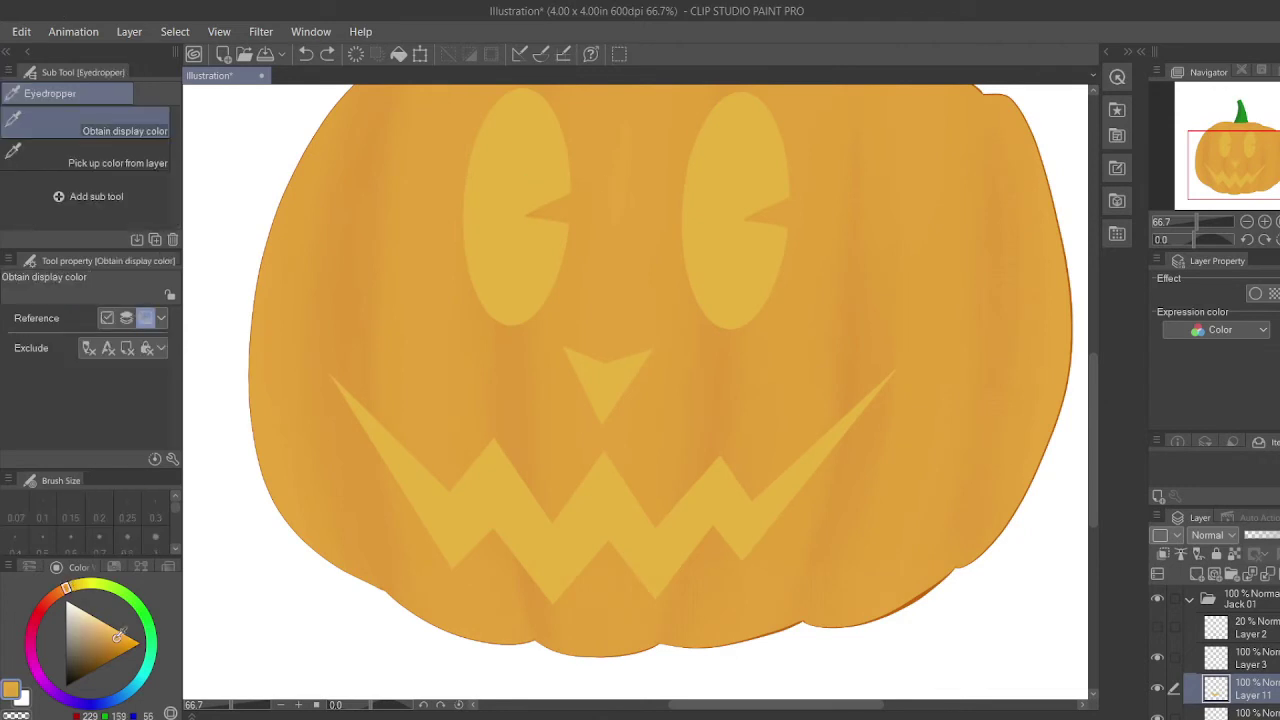
pyautogui.click(1159, 628)
# Add a new layer above Layer 9 and set the Oil paint brush to size 1.5.
pyautogui.scroll(-1, 1190, 640)
pyautogui.click(1235, 658)
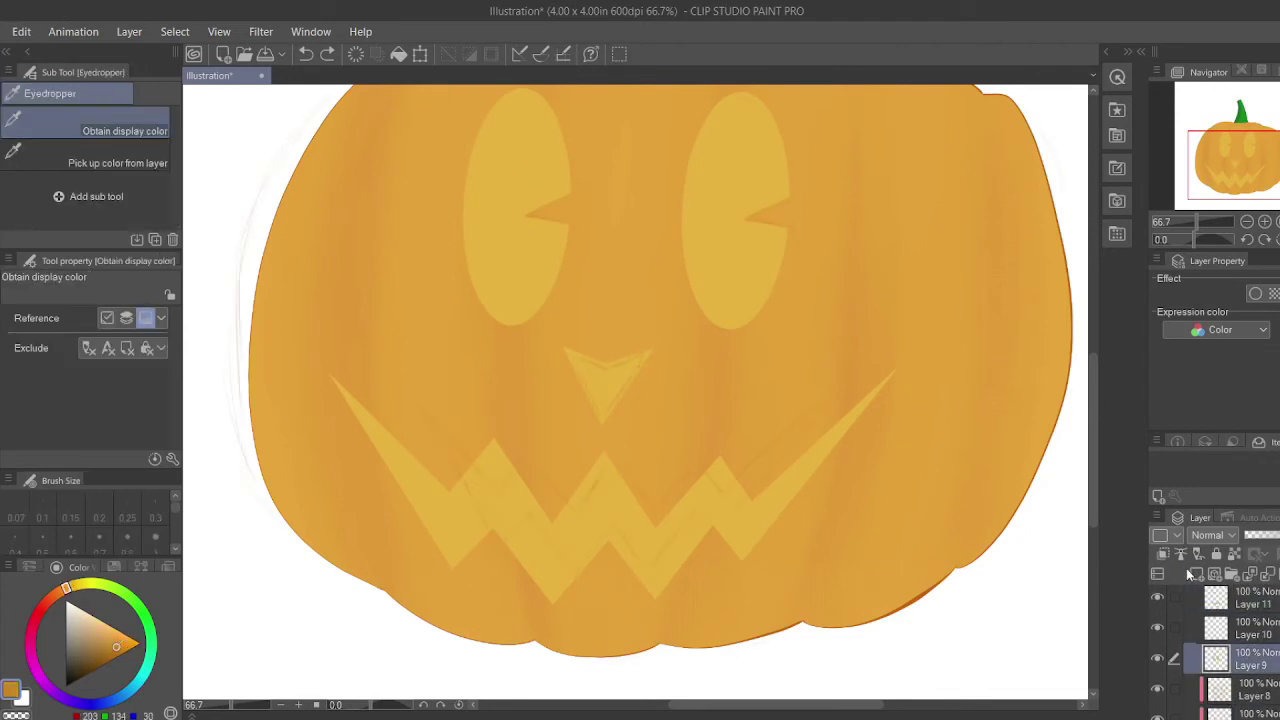
pyautogui.click(1195, 573)
pyautogui.click(1243, 134)
pyautogui.press('b')
pyautogui.click(42, 537)
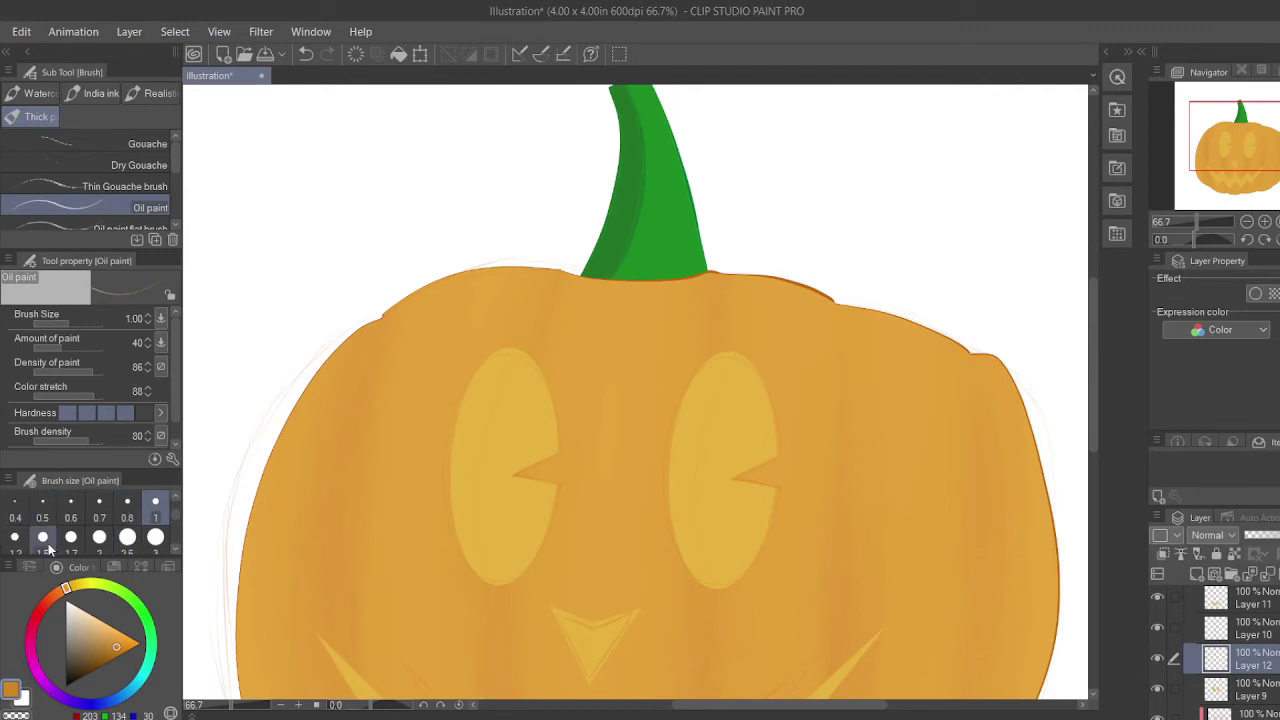
# Paint dark orange shadows along the left inner edges of both eyes and clip Layer 12 to the eye layer below.
pyautogui.moveTo(514, 338); pyautogui.dragTo(490, 585)
pyautogui.moveTo(468, 426); pyautogui.dragTo(446, 494)
pyautogui.click(1215, 556)
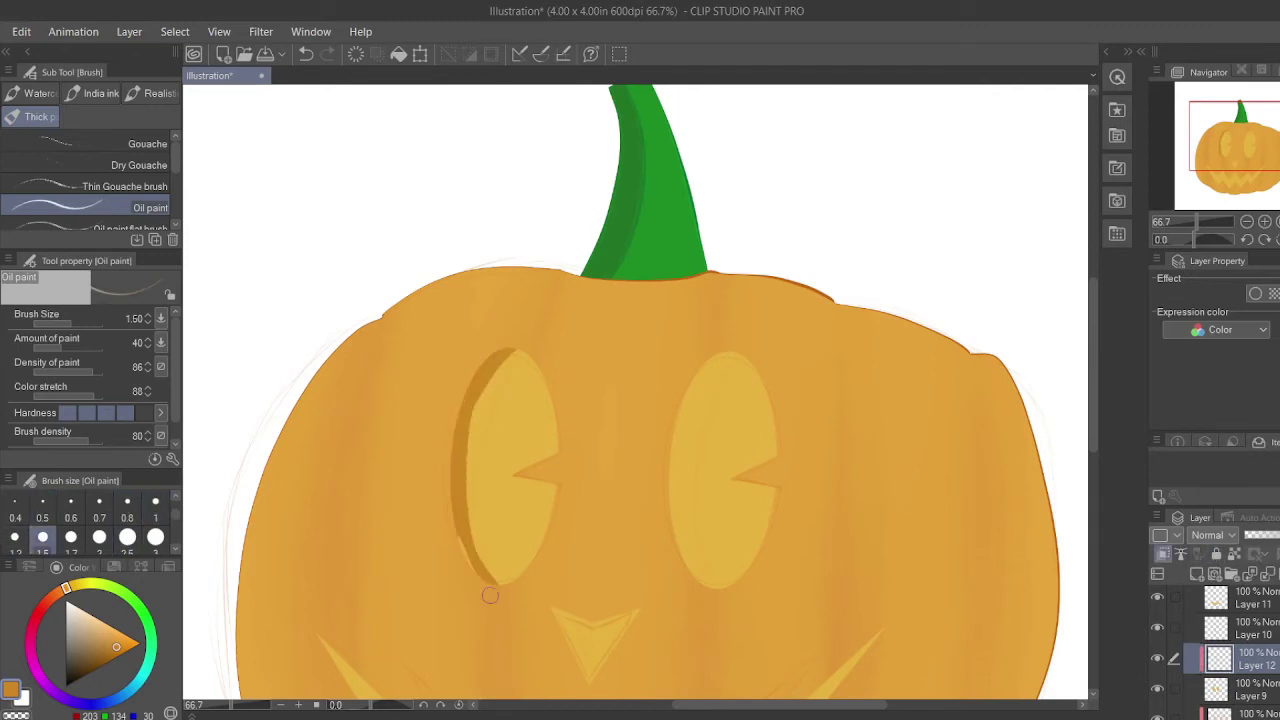
pyautogui.moveTo(469, 429); pyautogui.dragTo(468, 460)
pyautogui.moveTo(716, 586)
pyautogui.mouseDown()
pyautogui.moveTo(689, 386)
pyautogui.moveTo(727, 354)
pyautogui.mouseUp()
pyautogui.moveTo(685, 520); pyautogui.dragTo(714, 584)
# Soften the shadows inside both eyes with the Blend tool at size 1.5.
pyautogui.press('j')
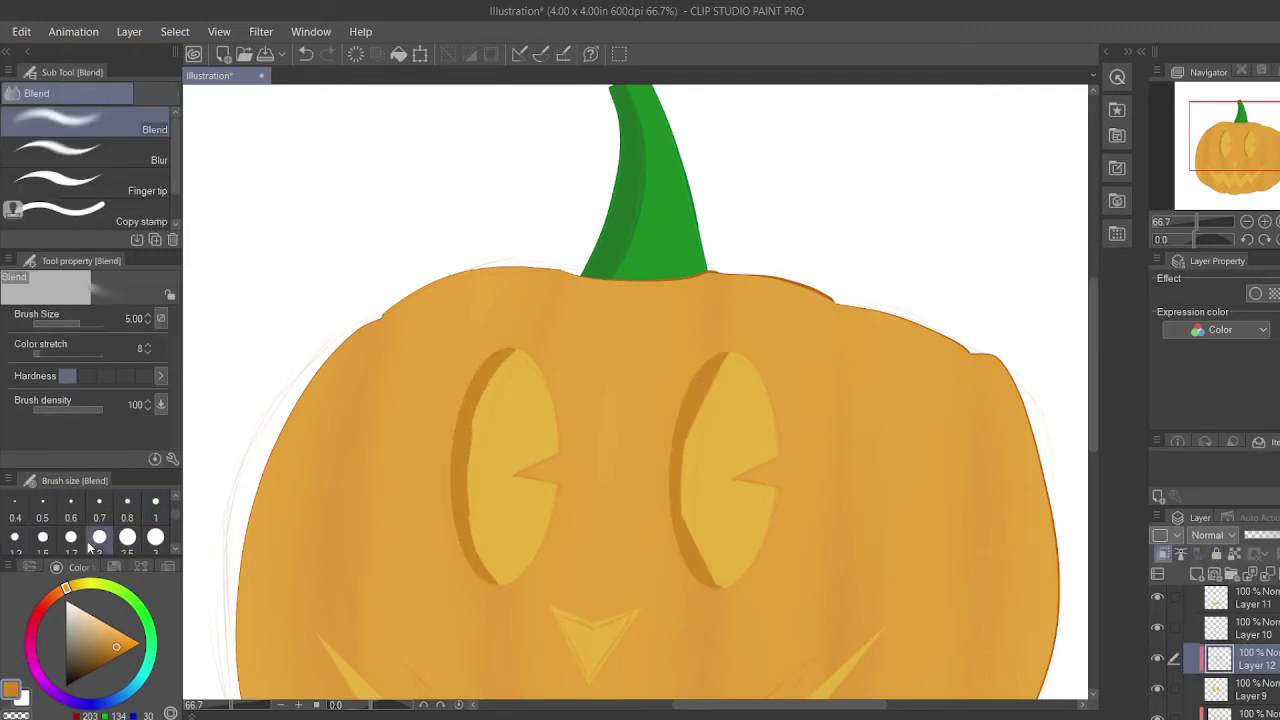
pyautogui.click(42, 538)
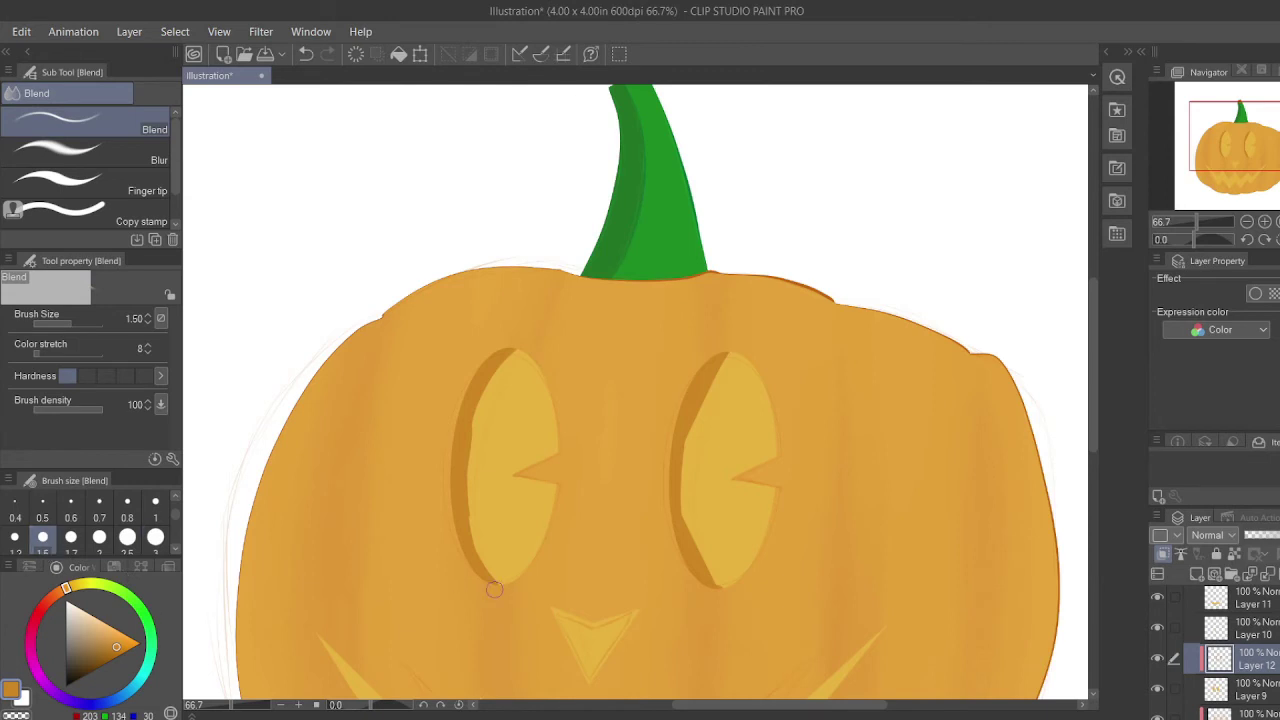
pyautogui.moveTo(494, 590)
pyautogui.mouseDown()
pyautogui.moveTo(469, 485)
pyautogui.moveTo(470, 405)
pyautogui.mouseUp()
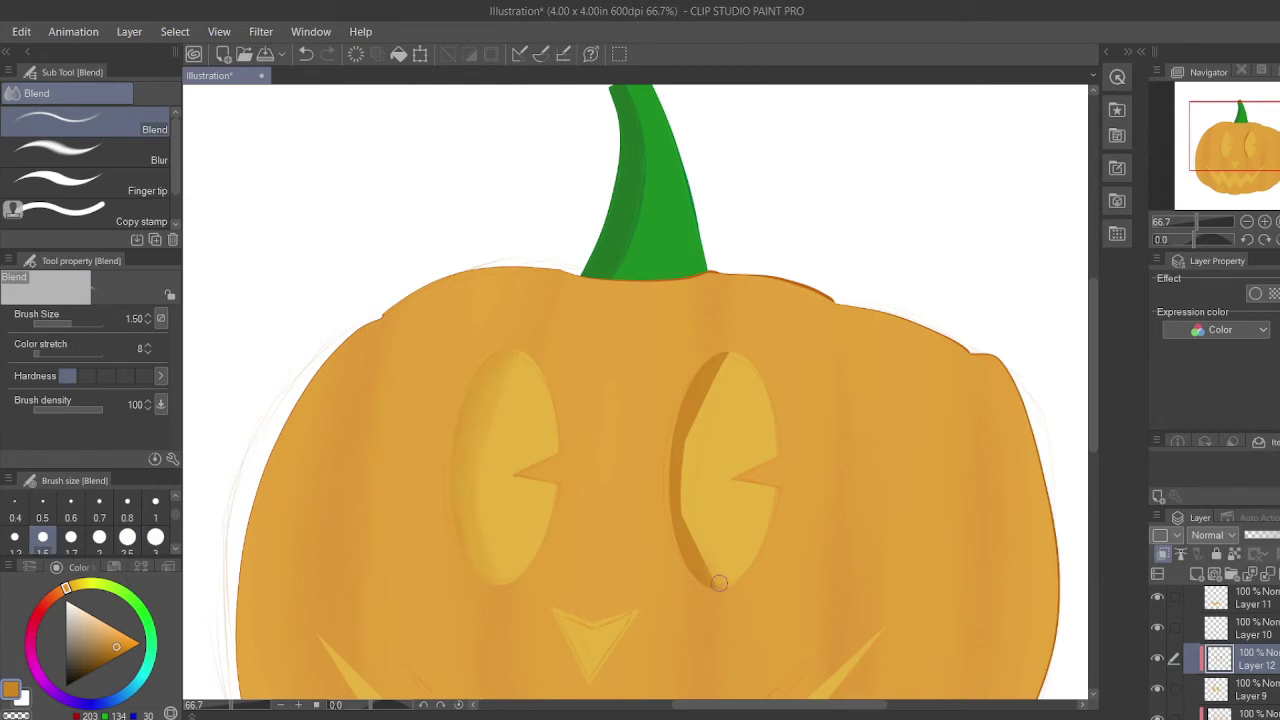
pyautogui.moveTo(719, 583); pyautogui.dragTo(701, 599)
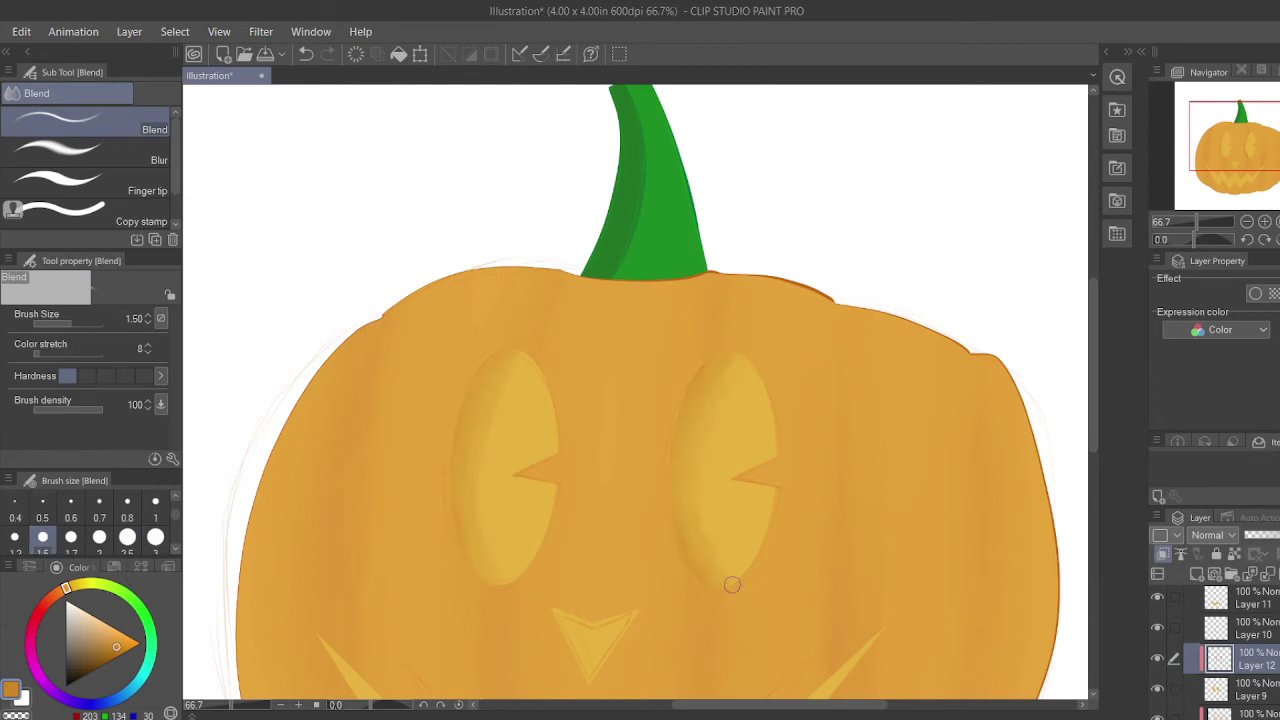
# Hide the sketch on Layer 2 and fit the whole pumpkin in view.
pyautogui.scroll(3, 1160, 632)
pyautogui.click(1158, 630)
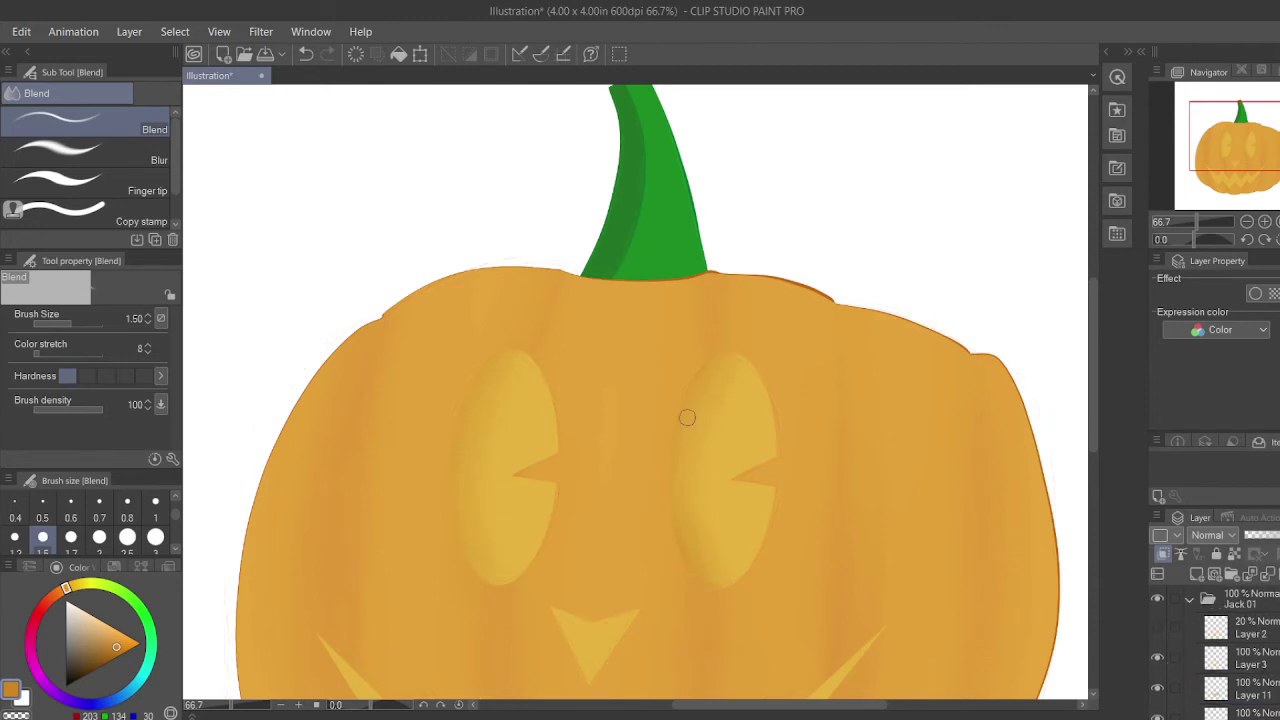
pyautogui.hotkey('ctrl', '0')
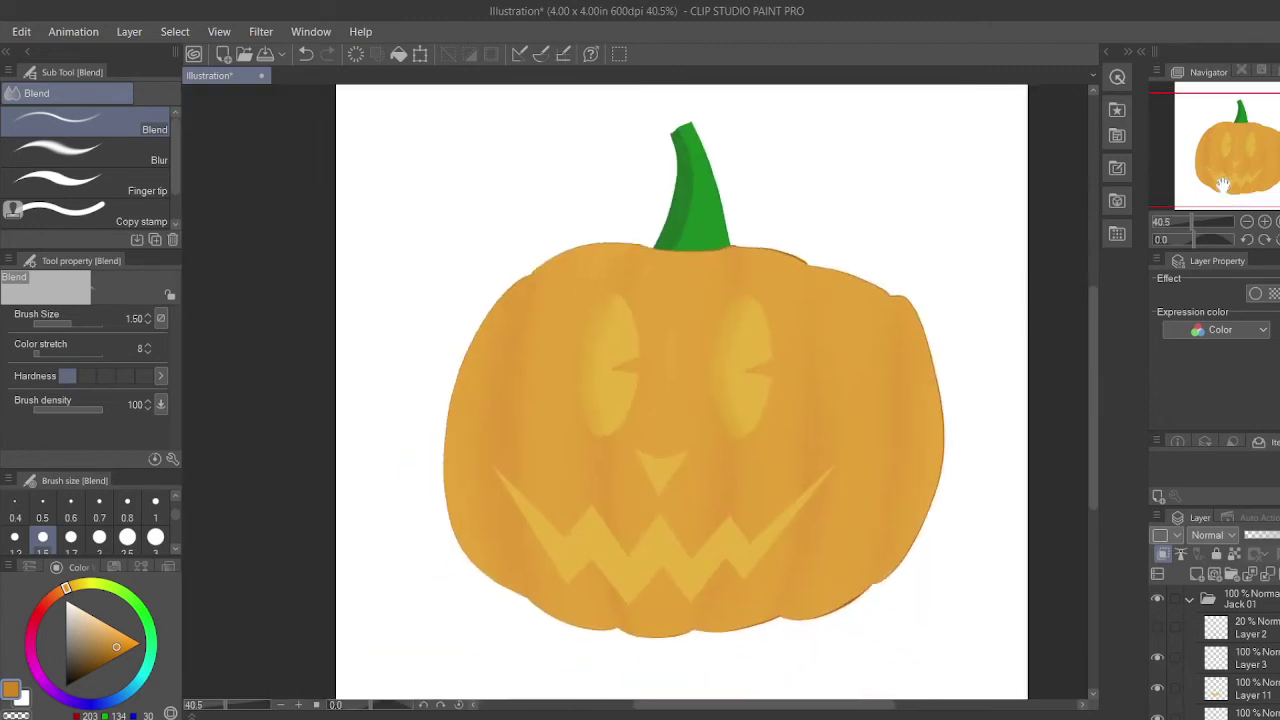
# Add clipped Layer 13 above Layer 12, paint narrower dark orange shadows along both eyes' left edges and blend them at size 1.
pyautogui.click(1198, 575)
pyautogui.press('b')
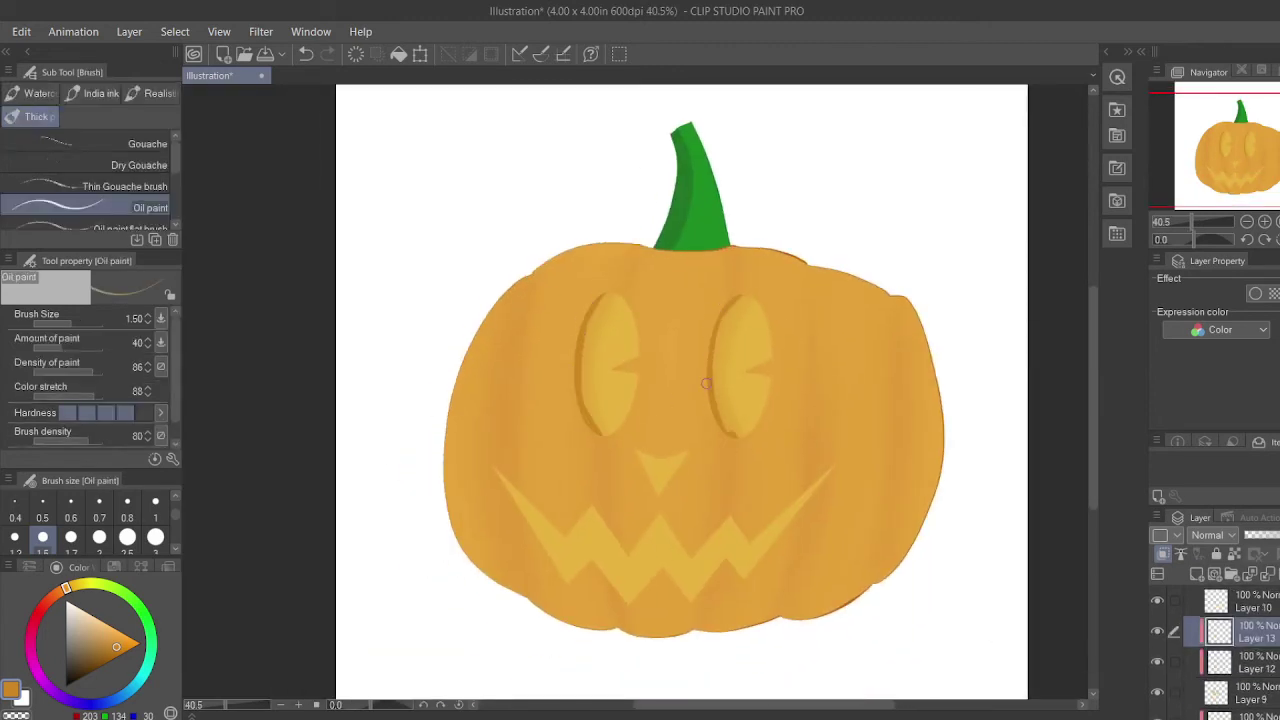
pyautogui.press('j')
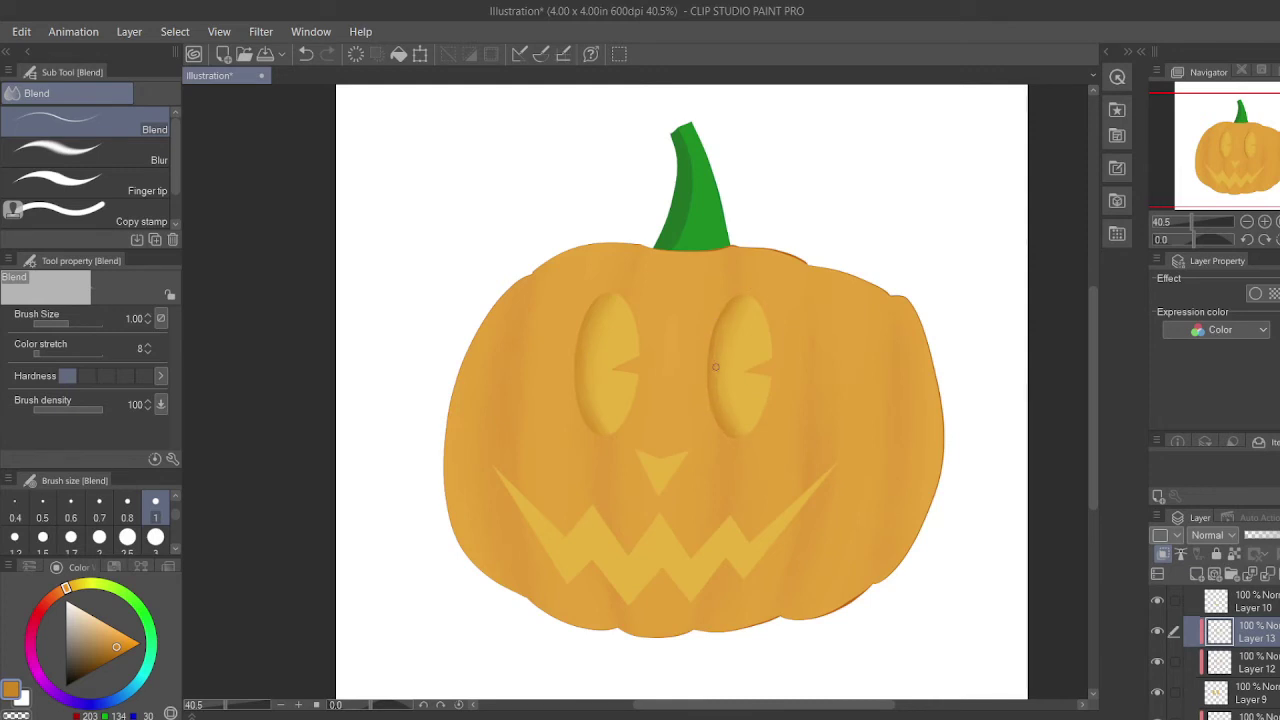
# Paint a dark orange shadow along the nose's left edge on clipped Layer 14 and blend it at size 1.5.
pyautogui.scroll(3, 1250, 613)
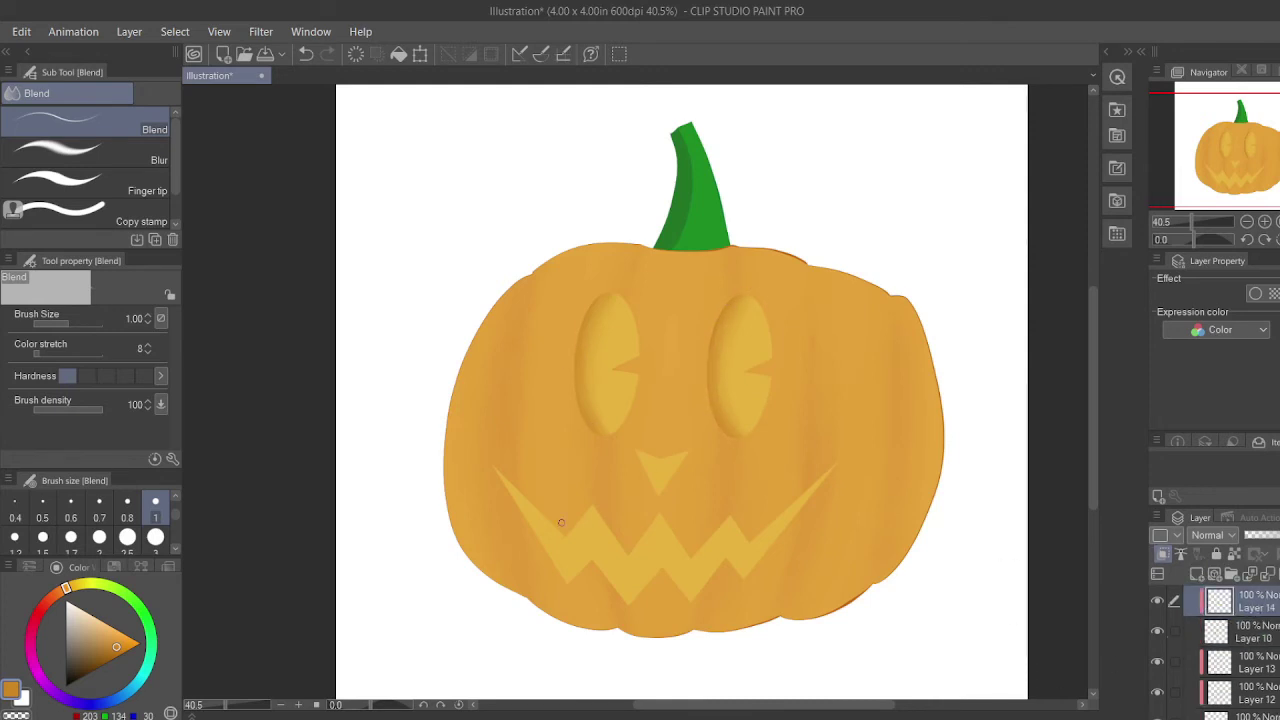
pyautogui.press('b')
pyautogui.moveTo(640, 452); pyautogui.dragTo(660, 497)
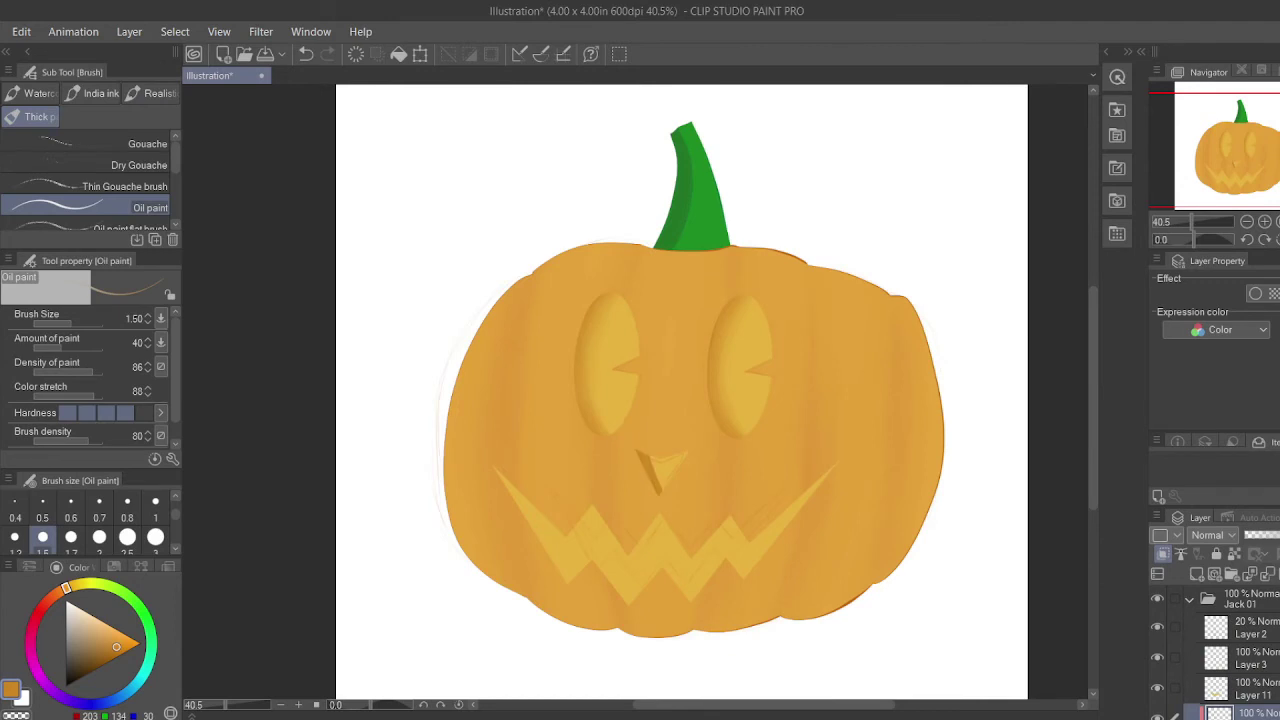
pyautogui.press('j')
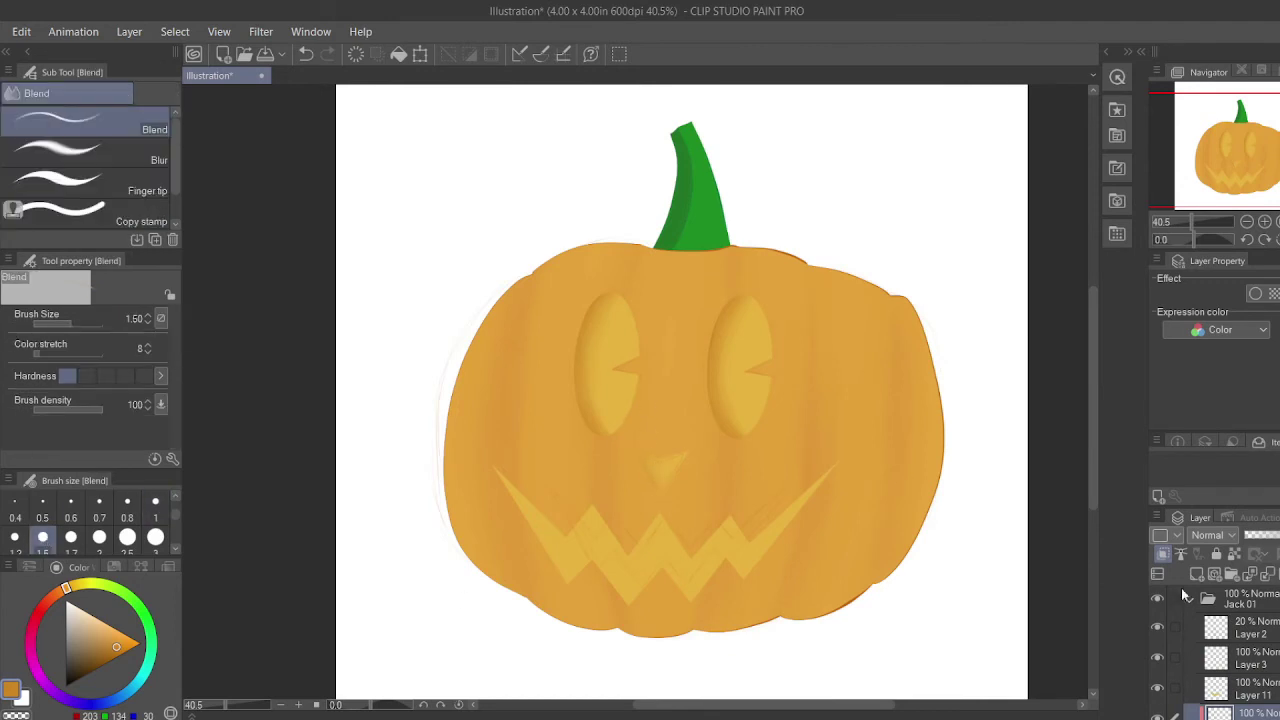
# Add a second dark edge shadow to the nose on clipped Layer 15 and soften it with Blend at size 1.
pyautogui.scroll(-1, 1185, 596)
pyautogui.press('b')
pyautogui.press('j')
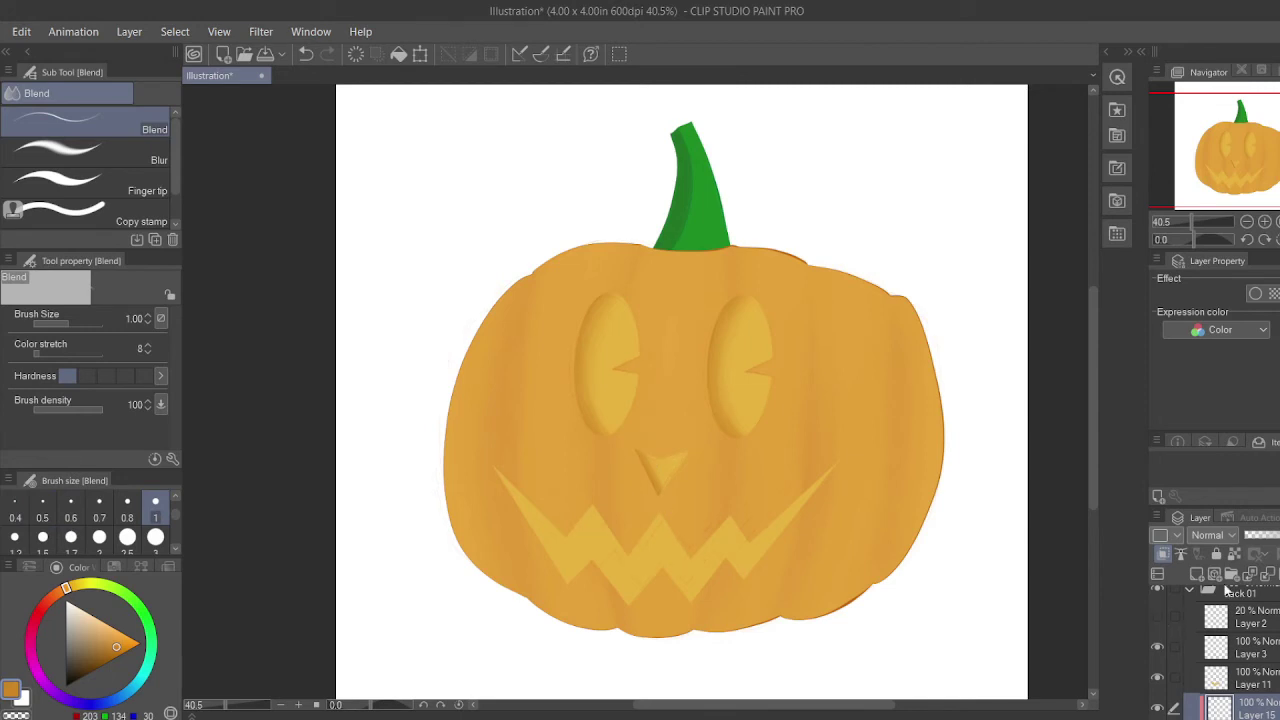
# Add a clipped layer above Layer 11 and paint dark orange shadows down the mouth's lower left-side edges with Oil paint at size 1.5.
pyautogui.click(1250, 679)
pyautogui.click(1196, 574)
pyautogui.click(1163, 554)
pyautogui.press('b')
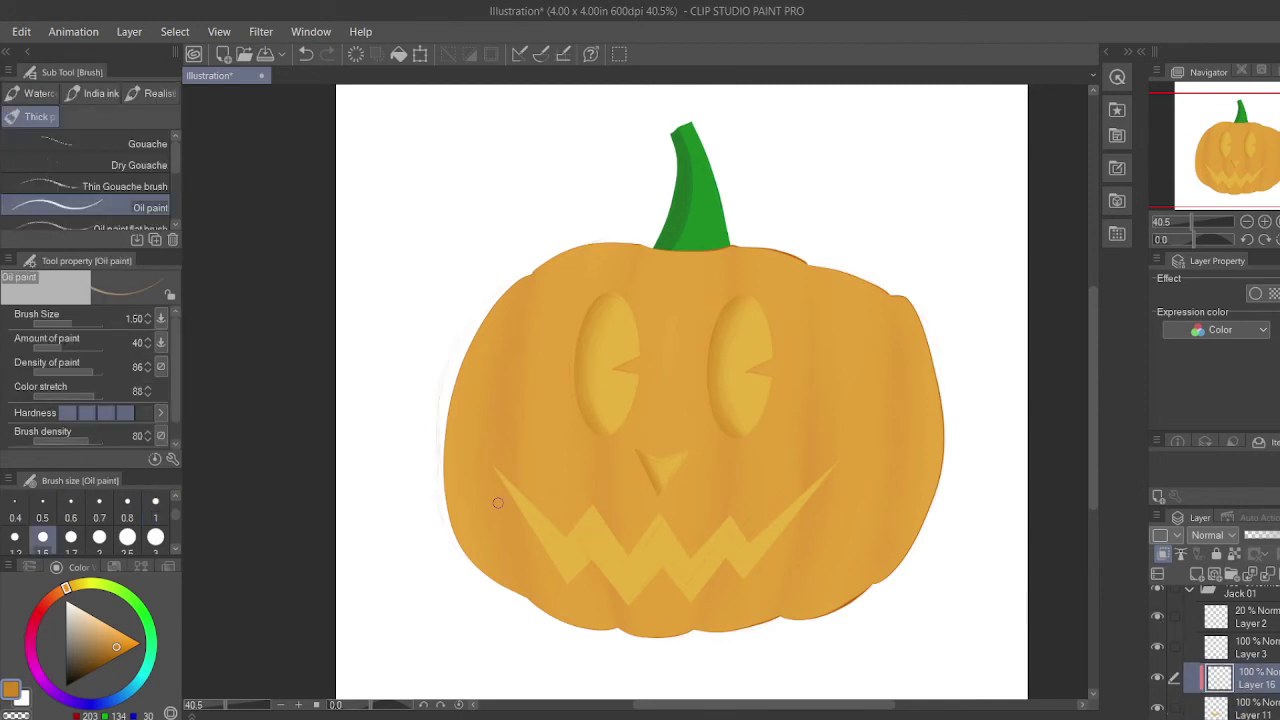
pyautogui.scroll(3, 762, 621)
pyautogui.scroll(2, 333, 297)
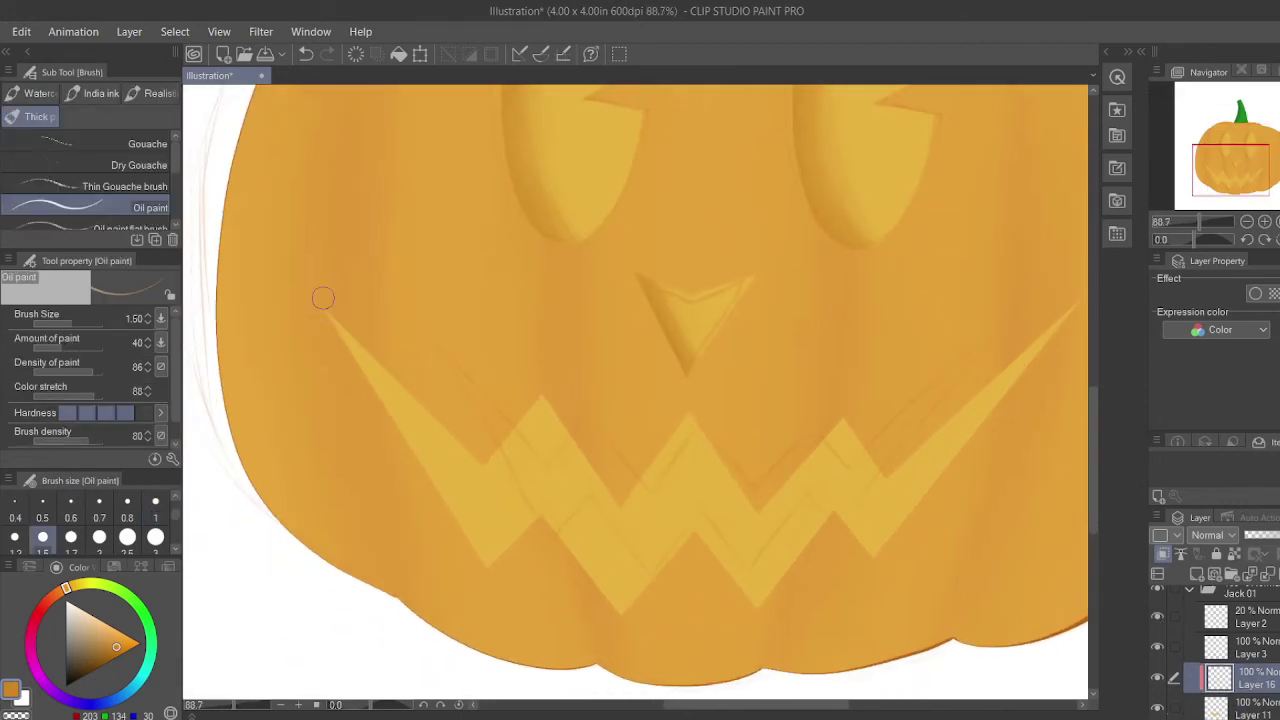
pyautogui.moveTo(325, 300); pyautogui.dragTo(494, 562)
pyautogui.moveTo(548, 516); pyautogui.dragTo(623, 610)
pyautogui.moveTo(697, 527); pyautogui.dragTo(763, 604)
pyautogui.moveTo(835, 500); pyautogui.dragTo(878, 555)
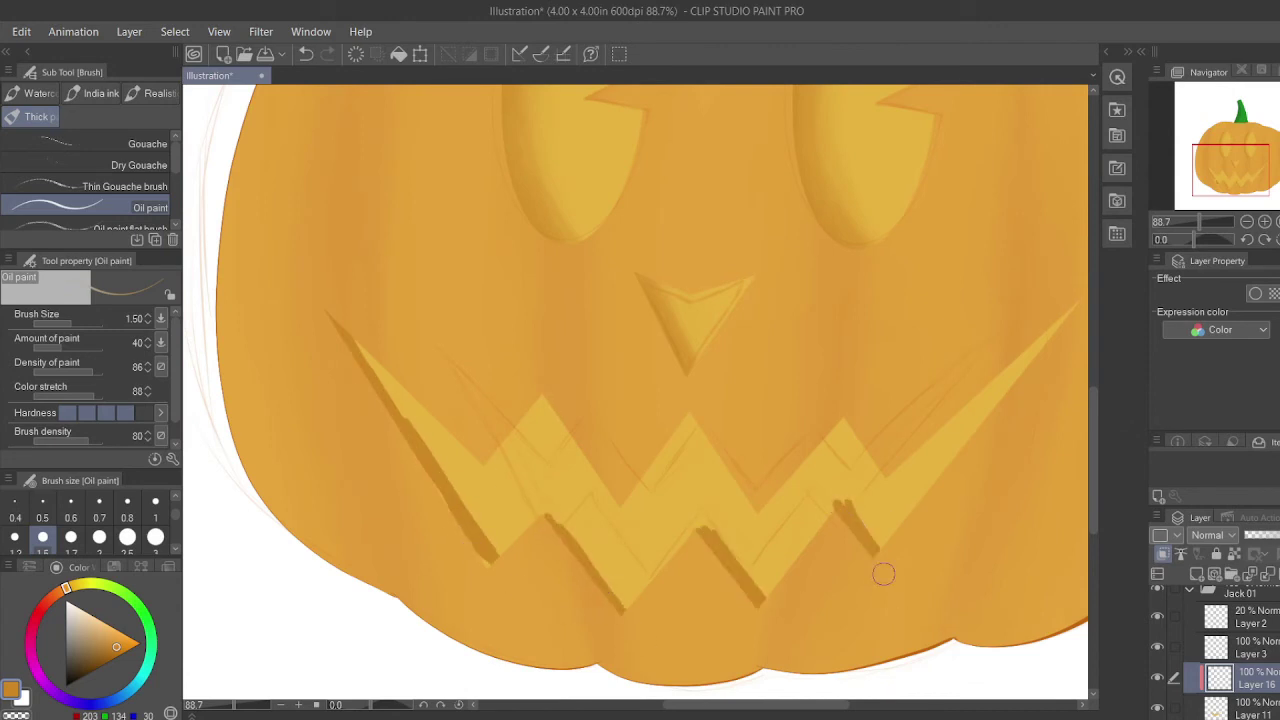
# Paint dark orange shadows along the rising edges of the mouth's upper teeth and its right corner.
pyautogui.moveTo(480, 466); pyautogui.dragTo(548, 400)
pyautogui.moveTo(618, 510); pyautogui.dragTo(692, 416)
pyautogui.moveTo(764, 516); pyautogui.dragTo(845, 422)
pyautogui.moveTo(880, 481)
pyautogui.mouseDown()
pyautogui.moveTo(1075, 305)
pyautogui.moveTo(1024, 368)
pyautogui.mouseUp()
# Soften all the mouth shadows with the Blend tool at size 1.5 and hide the sketch on Layer 2.
pyautogui.press('j')
pyautogui.moveTo(338, 322); pyautogui.dragTo(490, 560)
pyautogui.moveTo(356, 326); pyautogui.dragTo(350, 354)
pyautogui.moveTo(546, 520); pyautogui.dragTo(624, 606)
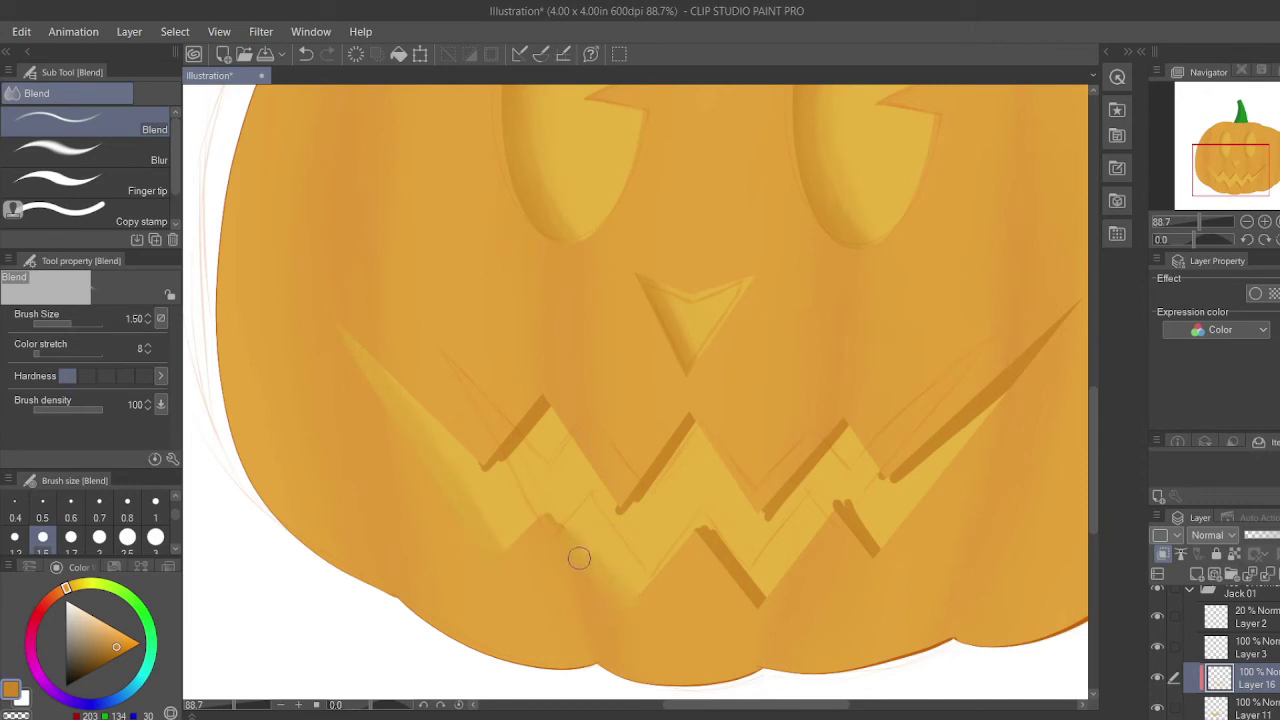
pyautogui.moveTo(486, 472); pyautogui.dragTo(562, 378)
pyautogui.moveTo(698, 528); pyautogui.dragTo(756, 606)
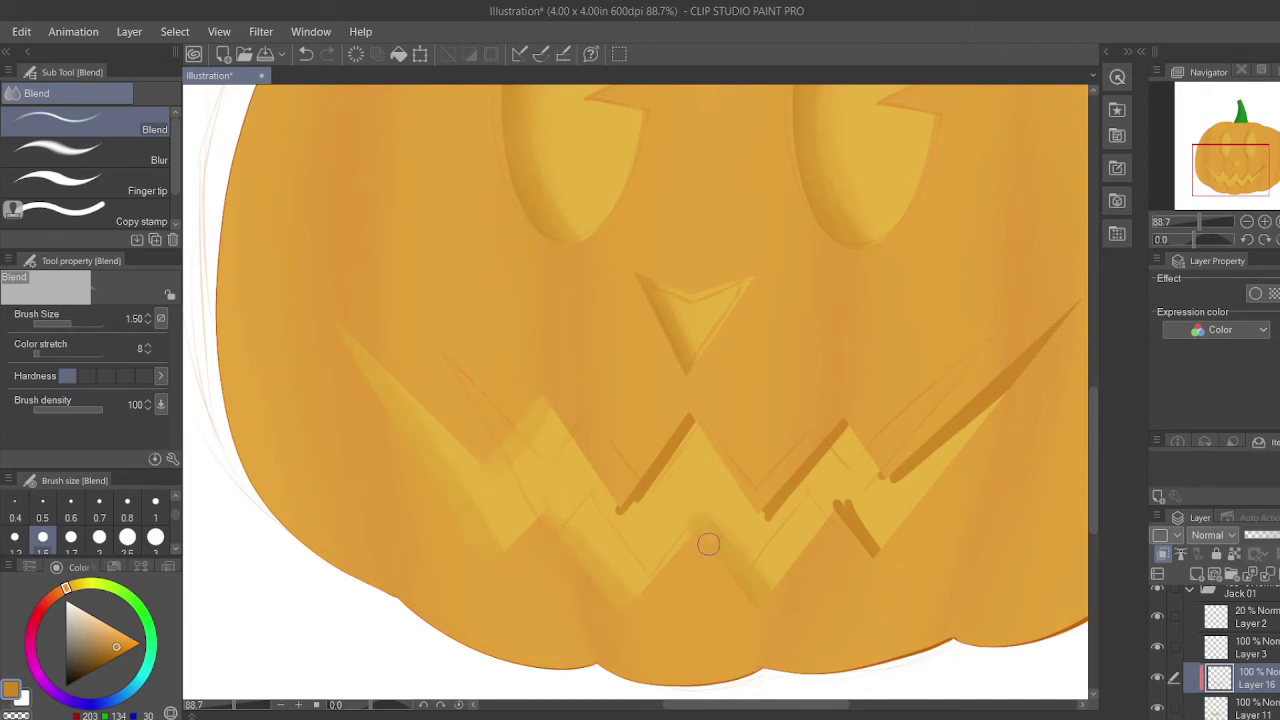
pyautogui.moveTo(612, 513); pyautogui.dragTo(692, 416)
pyautogui.moveTo(764, 516); pyautogui.dragTo(845, 422)
pyautogui.moveTo(838, 504); pyautogui.dragTo(876, 552)
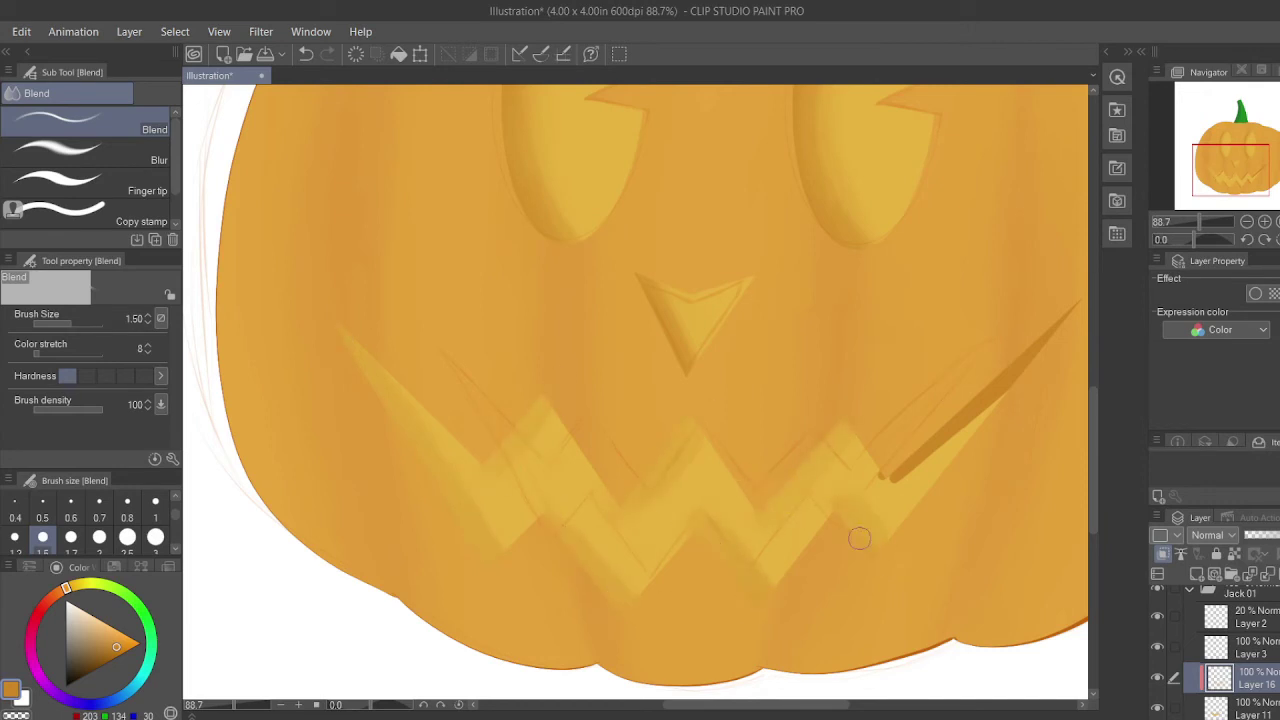
pyautogui.moveTo(890, 480)
pyautogui.mouseDown()
pyautogui.moveTo(1043, 357)
pyautogui.moveTo(922, 465)
pyautogui.mouseUp()
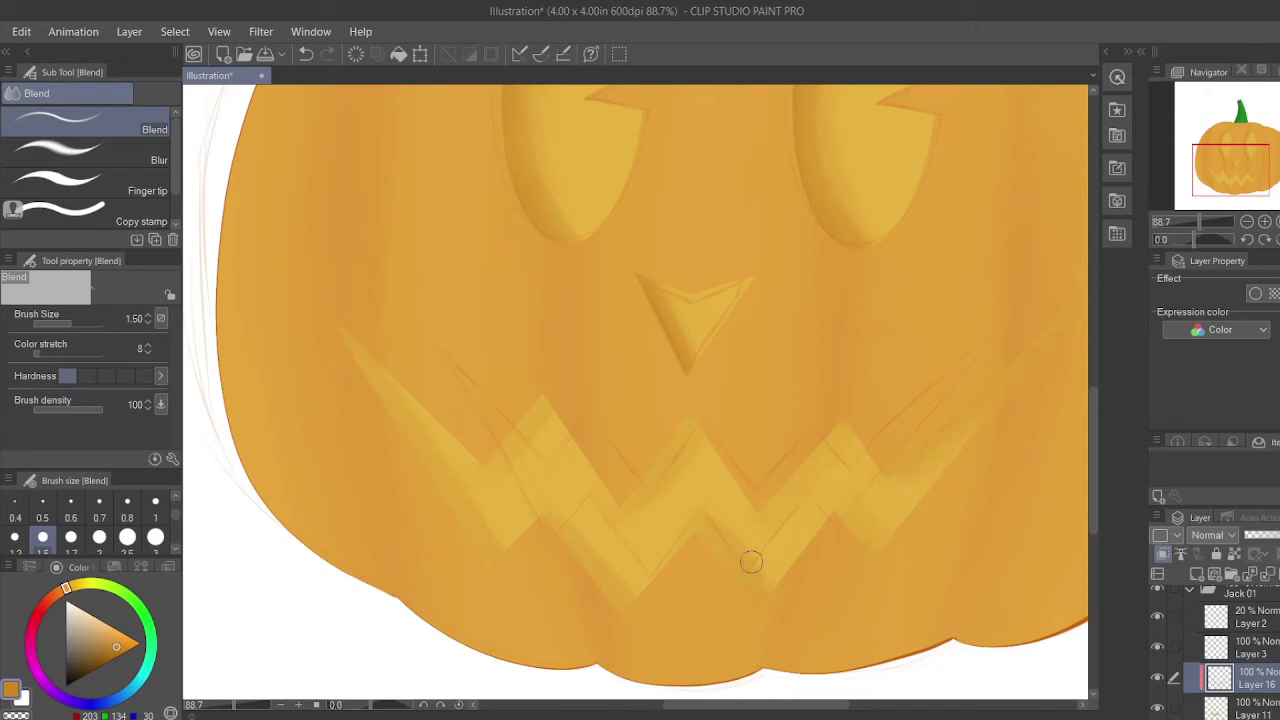
pyautogui.click(1157, 617)
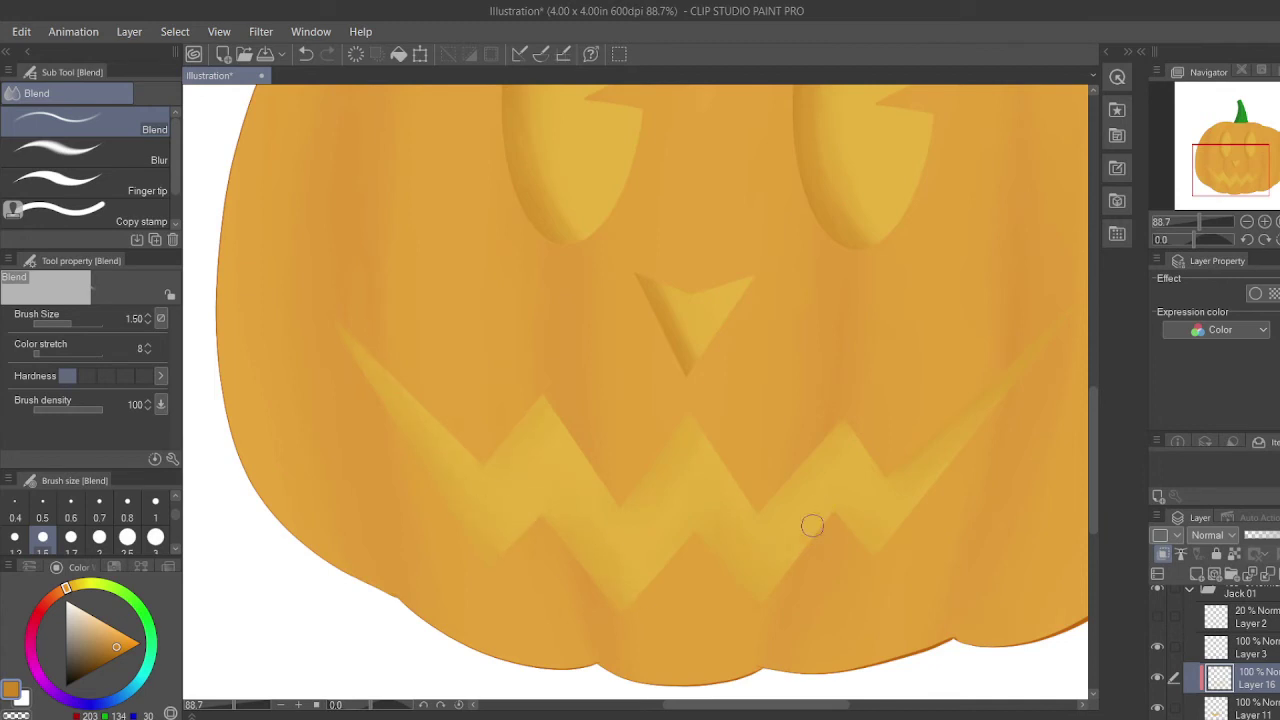
# Add clipped Layer 17 above Layer 16 and paint thinner dark orange shadows along the same mouth edges with Oil paint.
pyautogui.press('b')
pyautogui.hotkey('ctrl', 'shift', 'n')
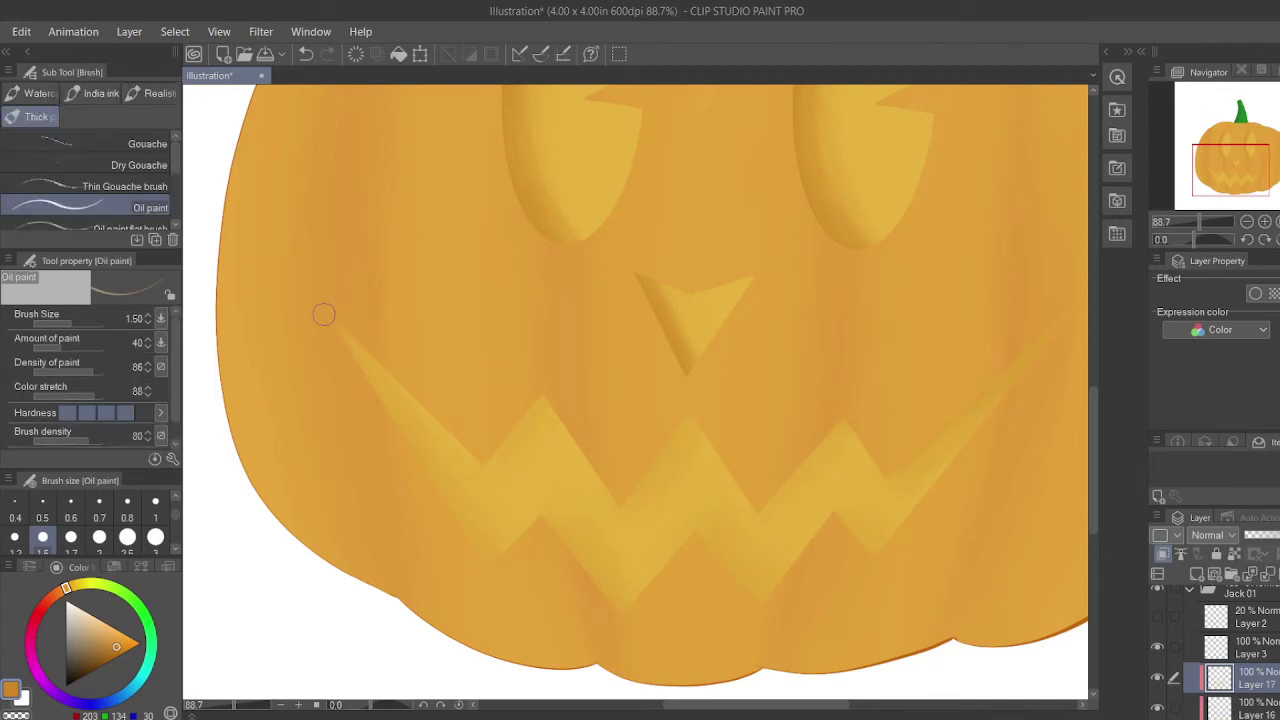
pyautogui.moveTo(322, 316)
pyautogui.mouseDown()
pyautogui.moveTo(495, 562)
pyautogui.moveTo(622, 612)
pyautogui.mouseUp()
pyautogui.hotkey('ctrl', 'z')
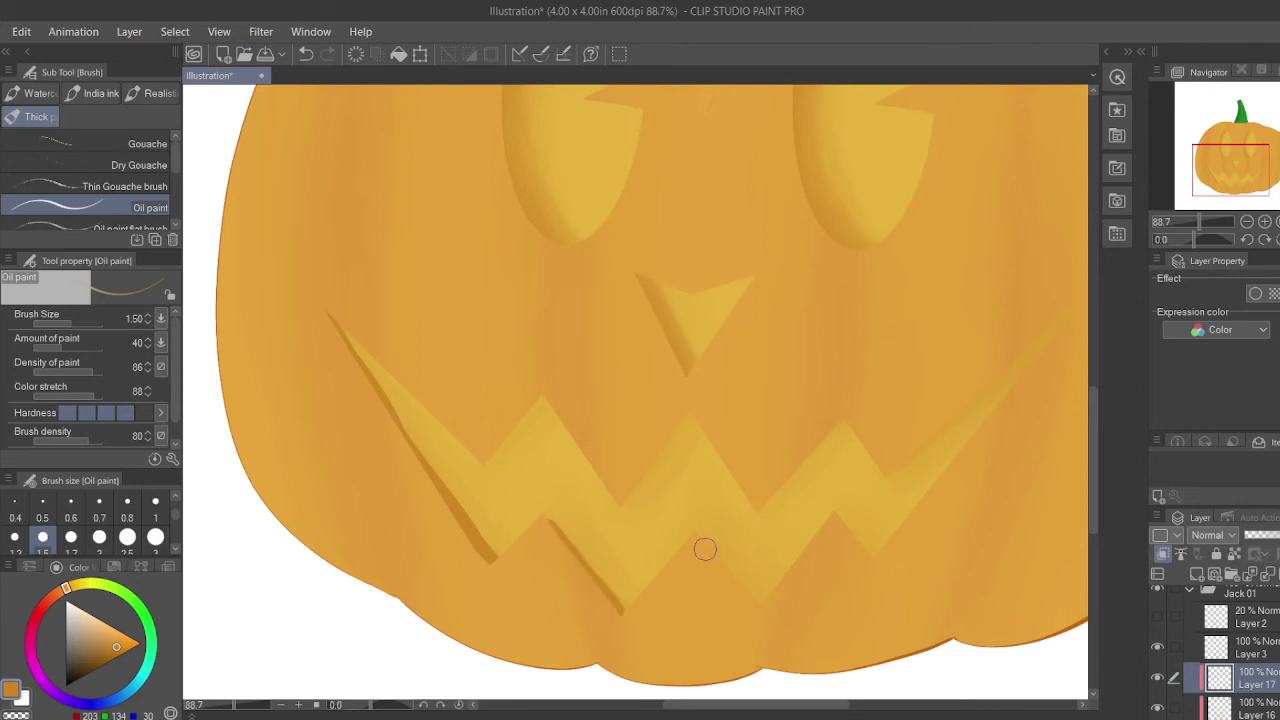
pyautogui.moveTo(888, 470); pyautogui.dragTo(1078, 298)
pyautogui.moveTo(755, 512); pyautogui.dragTo(848, 420)
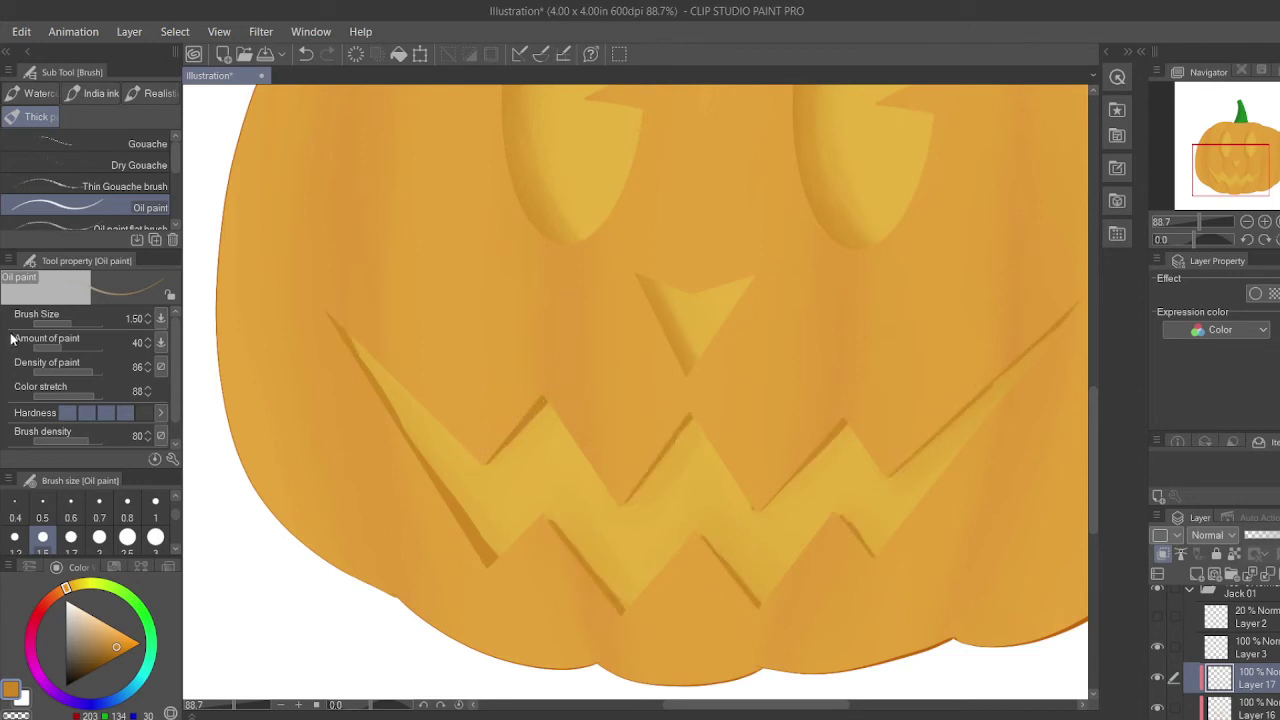
# Blend the thin mouth edge shadows on Layer 17 with the Blend tool at size 1.
pyautogui.press('j')
pyautogui.moveTo(397, 418); pyautogui.dragTo(331, 315)
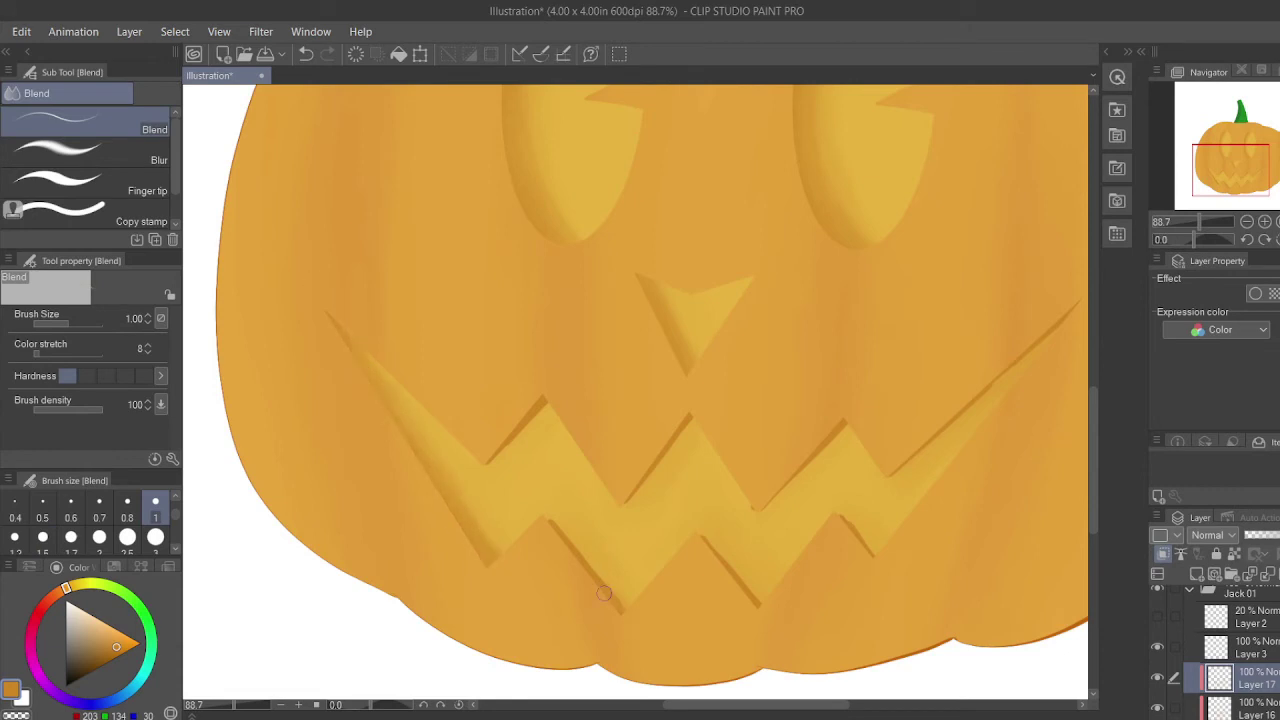
pyautogui.moveTo(604, 593); pyautogui.dragTo(603, 576)
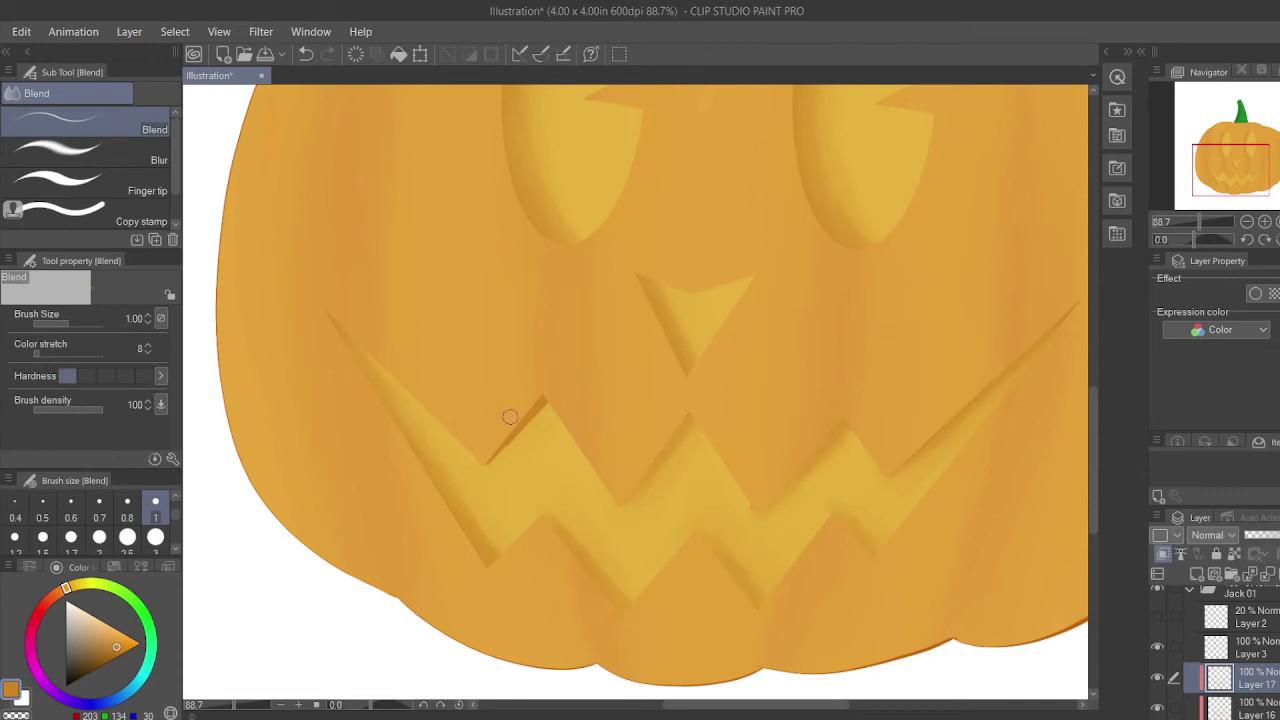
pyautogui.hotkey('ctrl', '0')
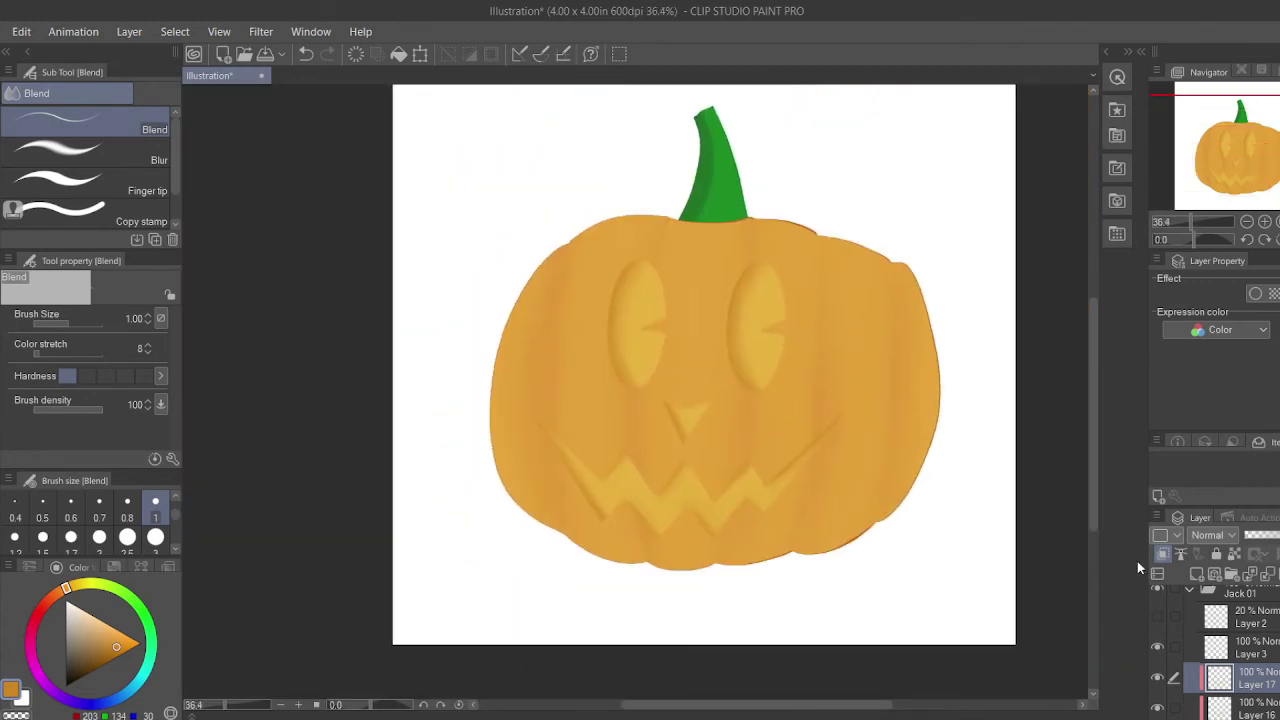
# Add a clipped layer above Layer 13 and pick a pale yellow drawing colour.
pyautogui.scroll(-5, 1211, 660)
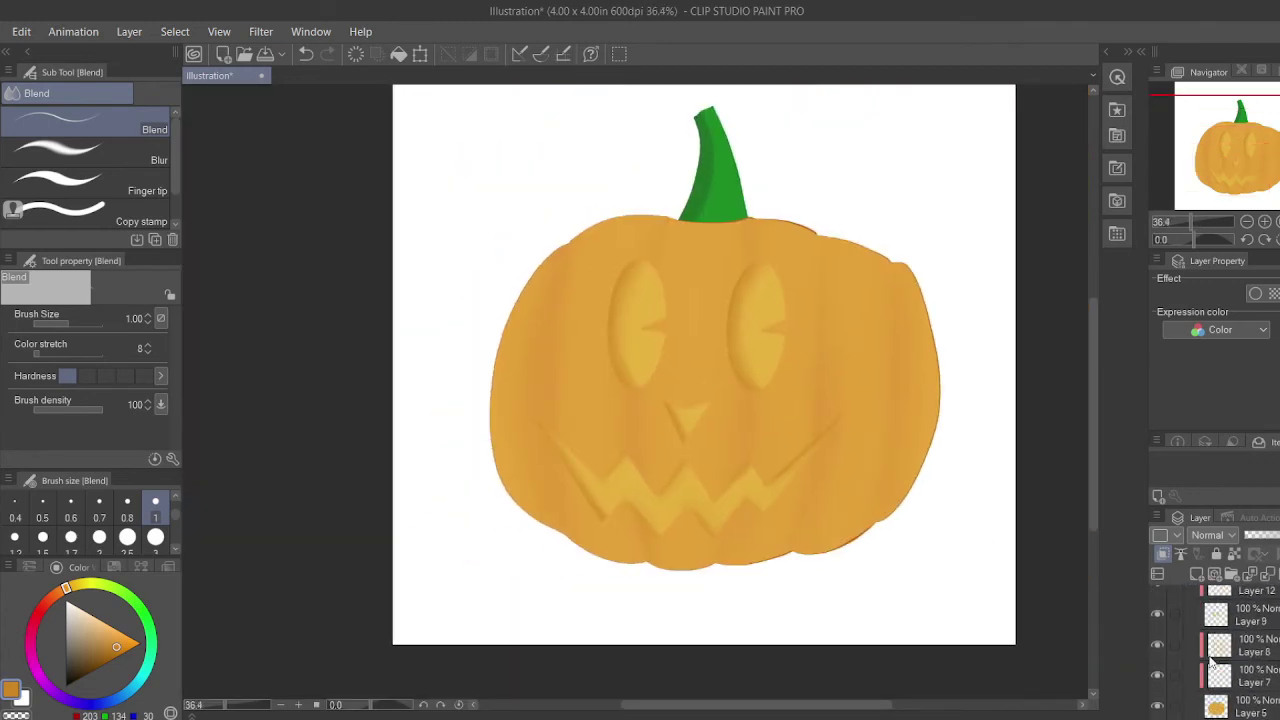
pyautogui.scroll(4, 1268, 660)
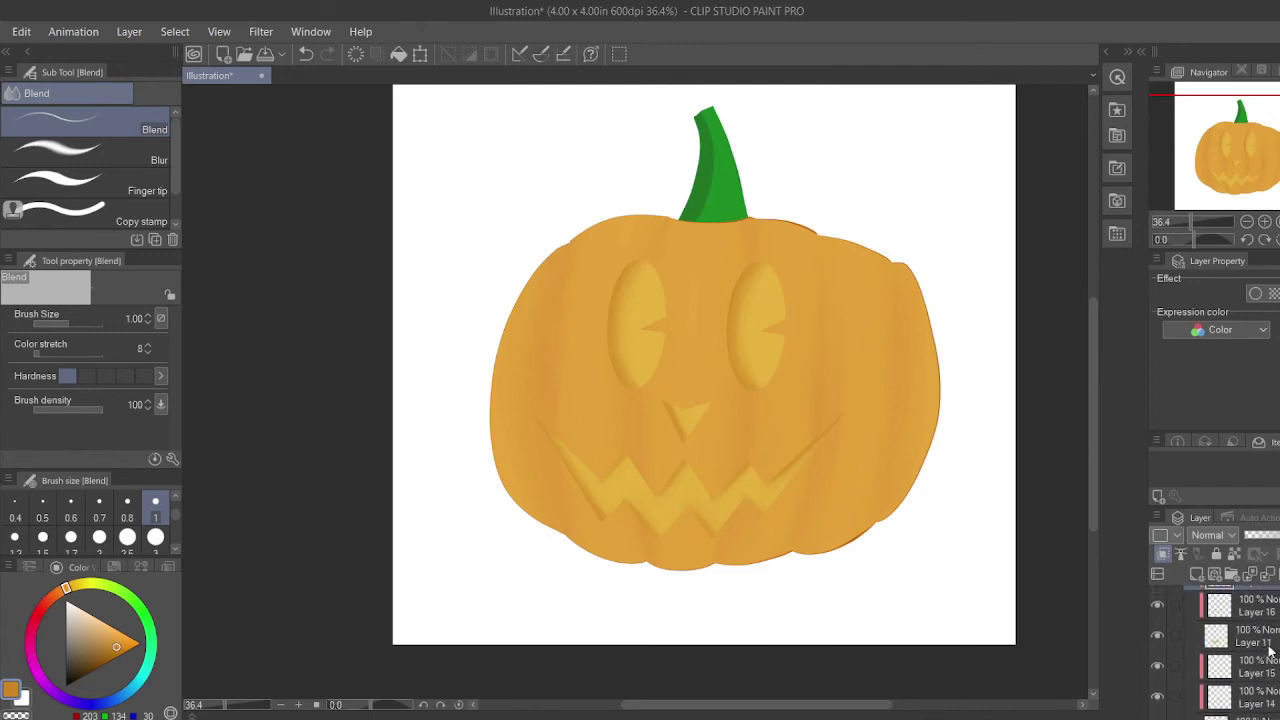
pyautogui.scroll(-3, 1207, 644)
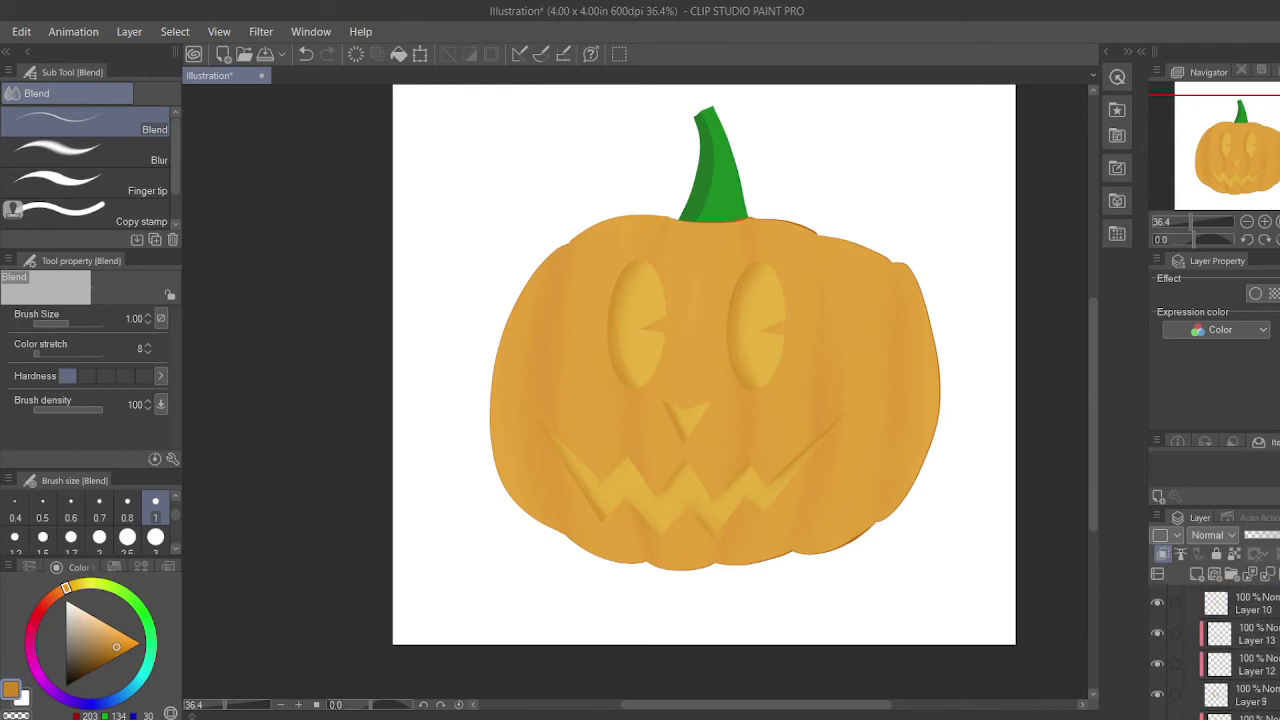
pyautogui.click(1221, 662)
pyautogui.click(1196, 574)
pyautogui.click(1163, 554)
pyautogui.click(90, 583)
pyautogui.click(86, 617)
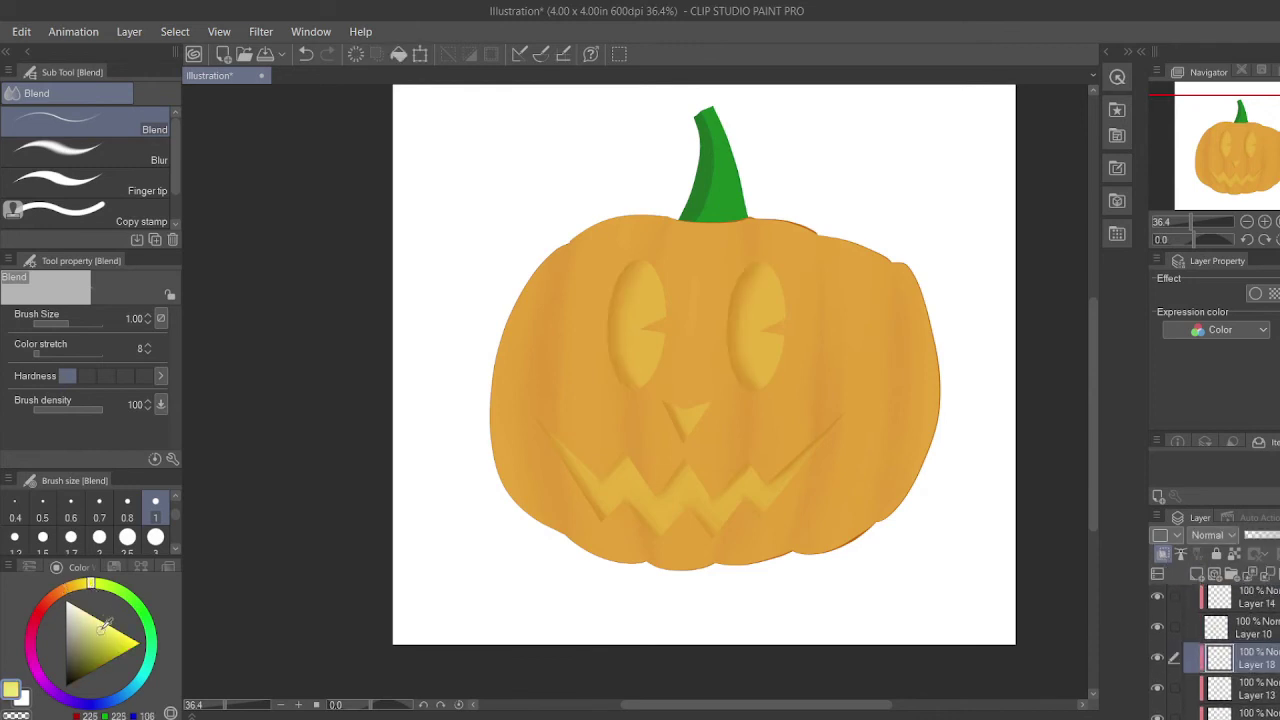
# Paint a pale yellow glow over the inner sides of both eyes with the Shadow airbrush at size 10.
pyautogui.press('b')
pyautogui.scroll(-1, 156, 538)
pyautogui.click(128, 508)
pyautogui.click(155, 533)
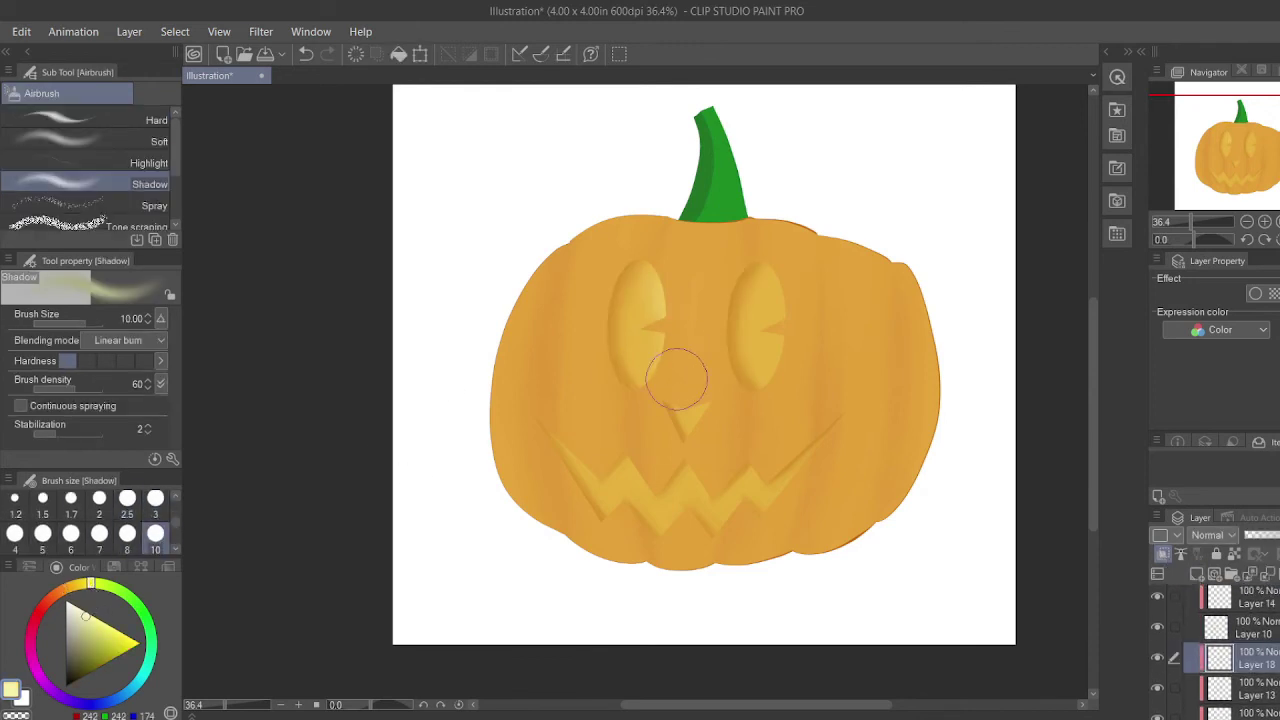
pyautogui.moveTo(665, 405)
pyautogui.mouseDown()
pyautogui.moveTo(693, 381)
pyautogui.moveTo(704, 337)
pyautogui.moveTo(726, 373)
pyautogui.moveTo(691, 371)
pyautogui.moveTo(701, 423)
pyautogui.moveTo(662, 384)
pyautogui.mouseUp()
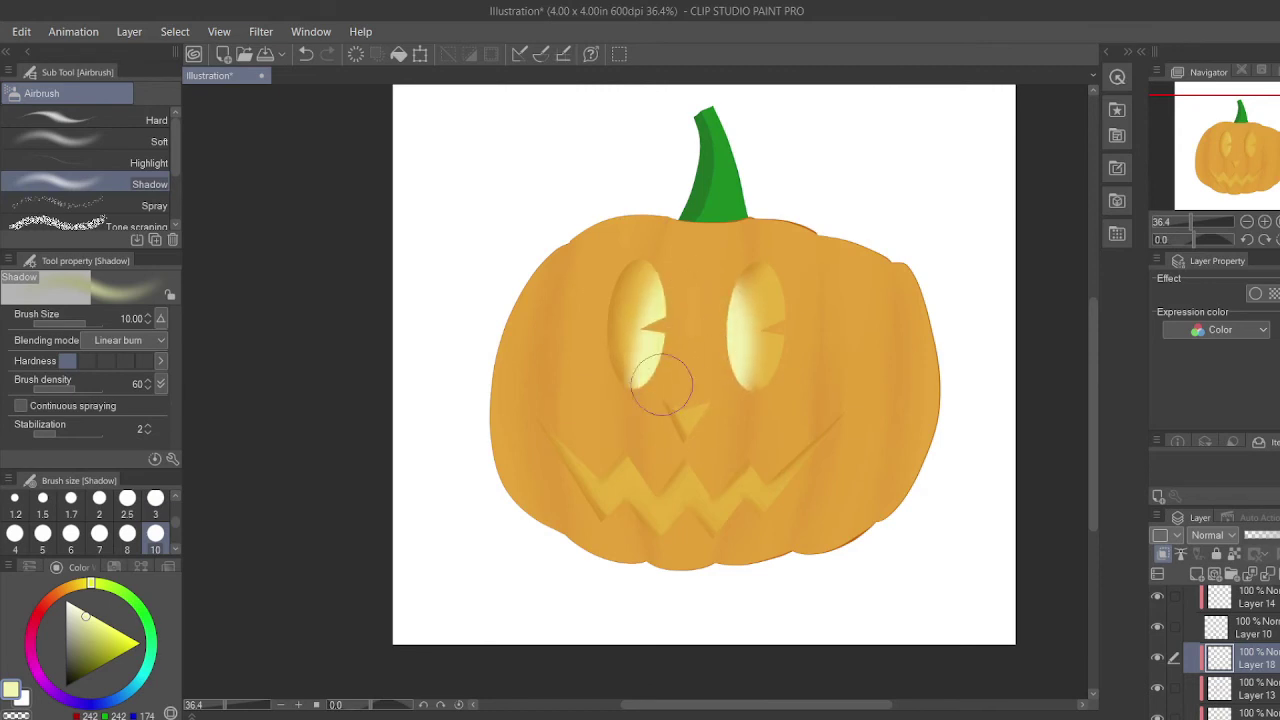
pyautogui.moveTo(678, 301); pyautogui.dragTo(679, 340)
# Add a clipped layer above the nose's shadow layers and airbrush a pale yellow glow over the nose.
pyautogui.scroll(2, 1235, 655)
pyautogui.click(1238, 662)
pyautogui.click(1196, 574)
pyautogui.click(1163, 554)
pyautogui.moveTo(708, 415)
pyautogui.mouseDown()
pyautogui.moveTo(694, 366)
pyautogui.moveTo(672, 412)
pyautogui.mouseUp()
# Airbrush a pale yellow glow across the mouth on Layer 17 and set the layer to Add at 60% opacity.
pyautogui.scroll(2, 1238, 645)
pyautogui.click(1240, 642)
pyautogui.moveTo(628, 482); pyautogui.dragTo(764, 402)
pyautogui.click(1231, 536)
pyautogui.click(1212, 610)
pyautogui.click(1269, 535)
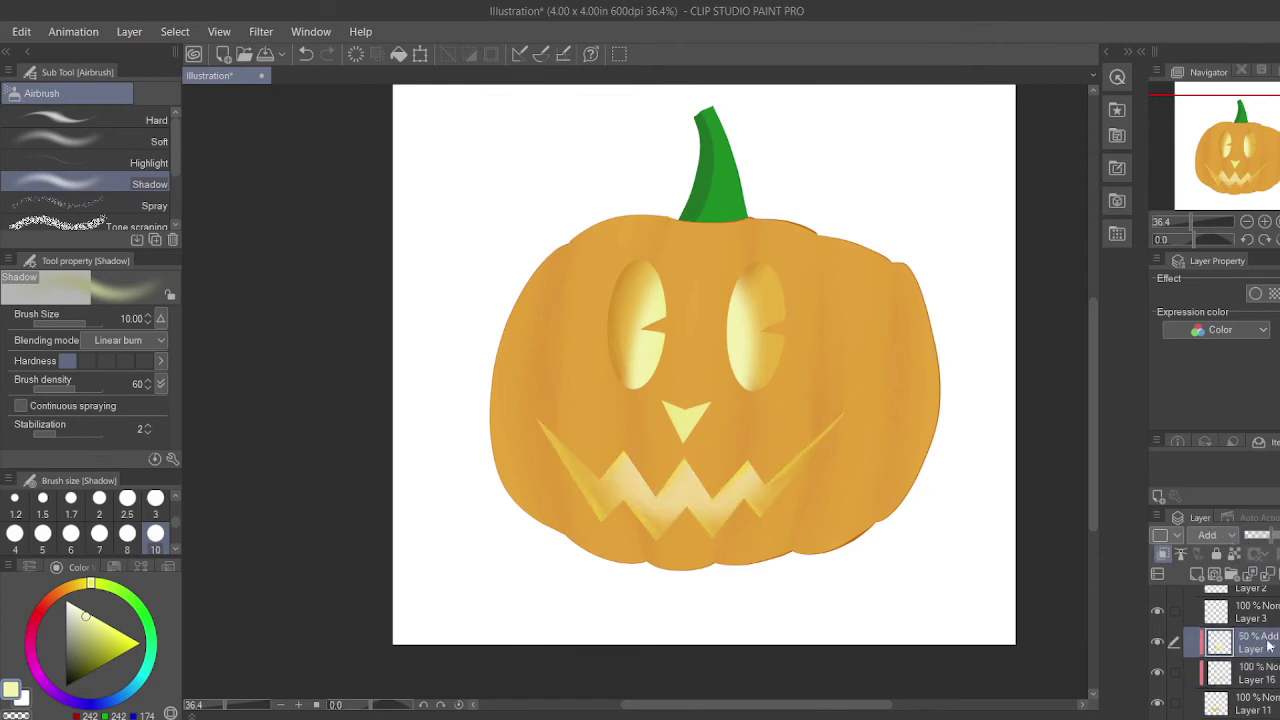
# Undo the mouth glow and the blending mode and opacity changes on Layer 17.
pyautogui.hotkey('ctrl', 'z')
pyautogui.hotkey('ctrl', 'z')
pyautogui.hotkey('ctrl', 'z')
# Add clipped Layer 20 above Layer 17 and try a pale yellow glow on the mouth's upper teeth.
pyautogui.click(1196, 574)
pyautogui.moveTo(652, 458); pyautogui.dragTo(705, 397)
pyautogui.click(1163, 554)
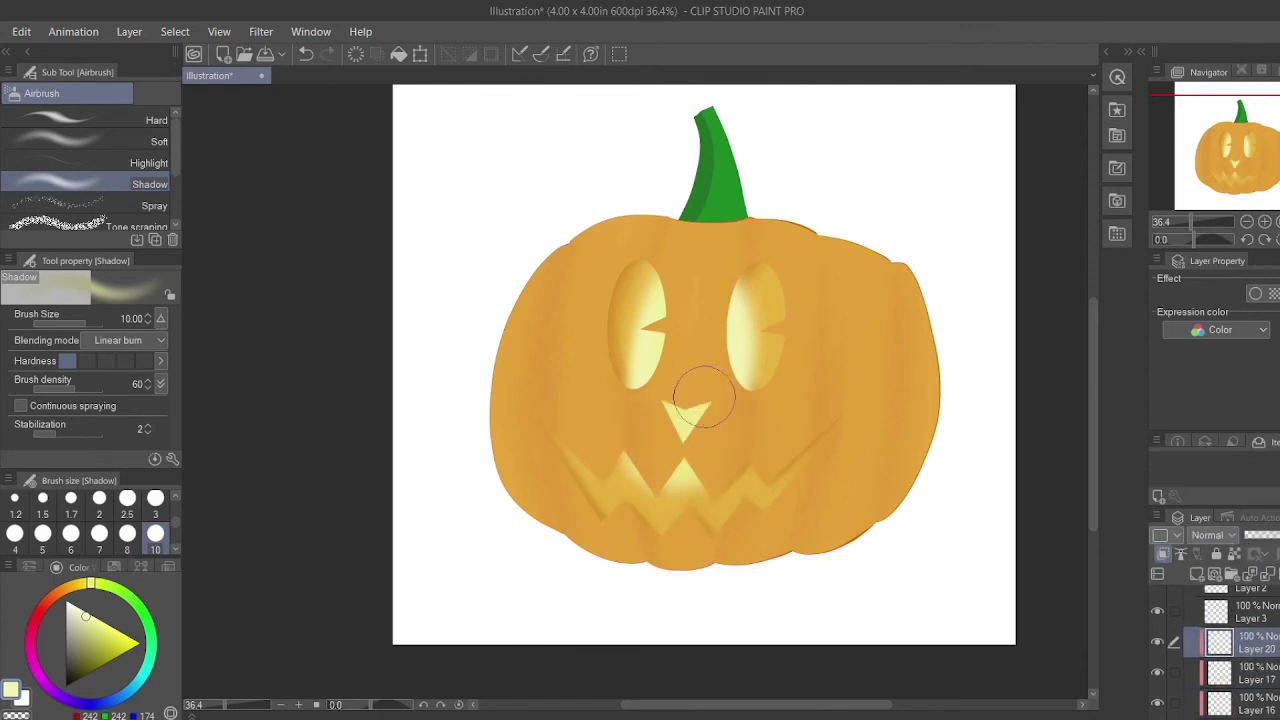
# Undo the airbrushed glow on the mouth, nose and eyes together with the layers added for it.
pyautogui.hotkey('ctrl', 'z')
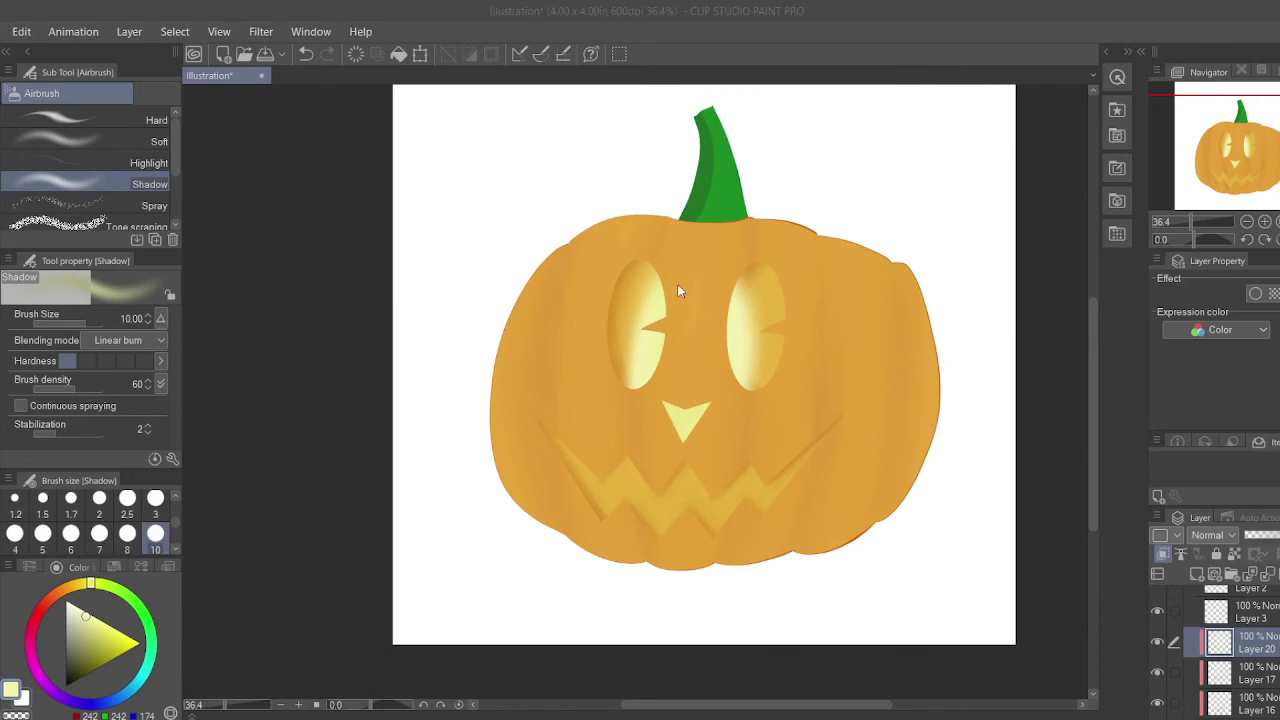
pyautogui.scroll(-3, 1211, 700)
pyautogui.click(1256, 606)
pyautogui.hotkey('ctrl', 'z')
pyautogui.click(1256, 698)
pyautogui.hotkey('ctrl', 'z')
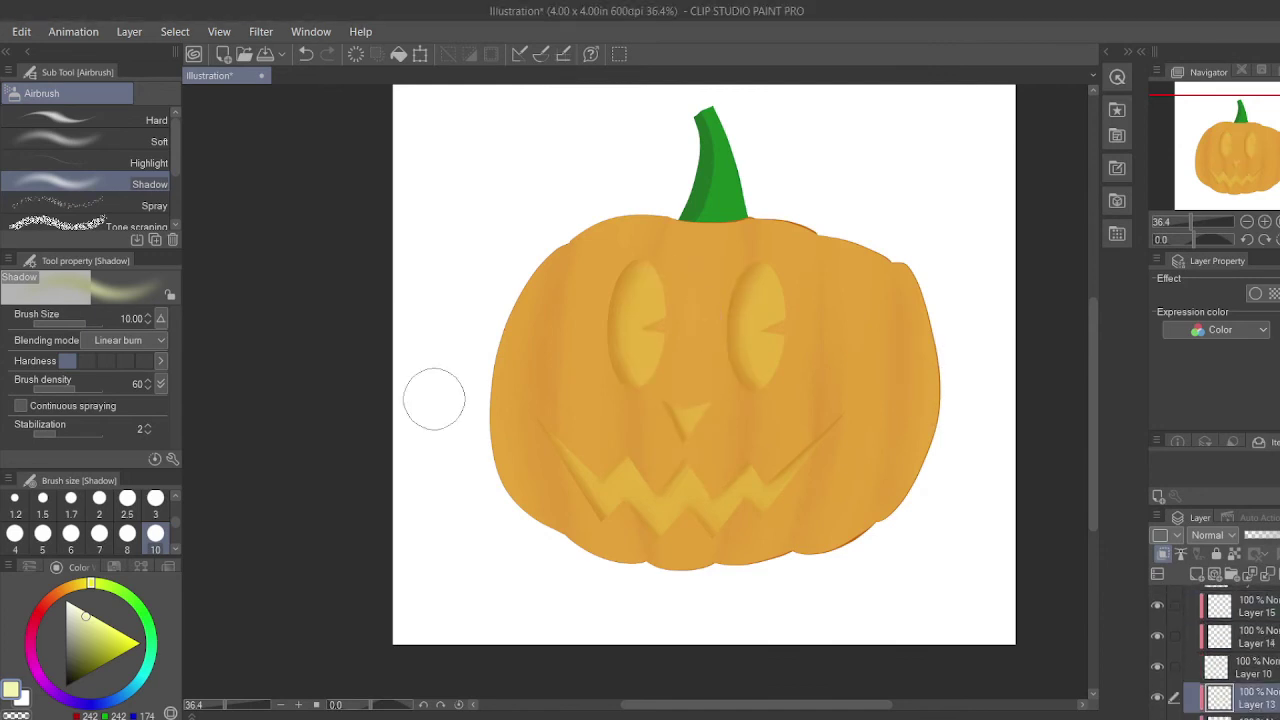
# Add clipped Layer 18 above Layer 15 and paint a pale yellow glow over the nose with the Shadow airbrush at size 30.
pyautogui.scroll(2, 1240, 650)
pyautogui.click(1256, 658)
pyautogui.click(1196, 574)
pyautogui.click(1163, 554)
pyautogui.moveTo(177, 527); pyautogui.dragTo(177, 541)
pyautogui.click(155, 511)
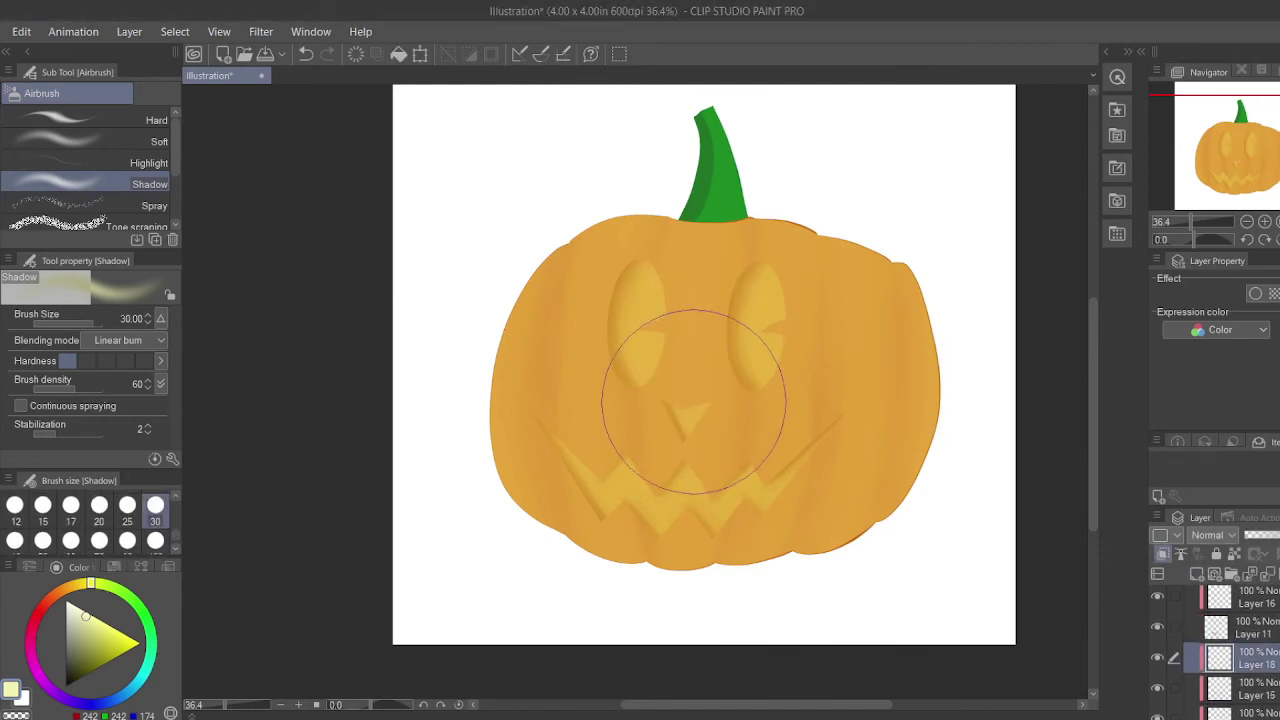
pyautogui.moveTo(685, 400)
pyautogui.mouseDown()
pyautogui.moveTo(677, 423)
pyautogui.moveTo(708, 403)
pyautogui.mouseUp()
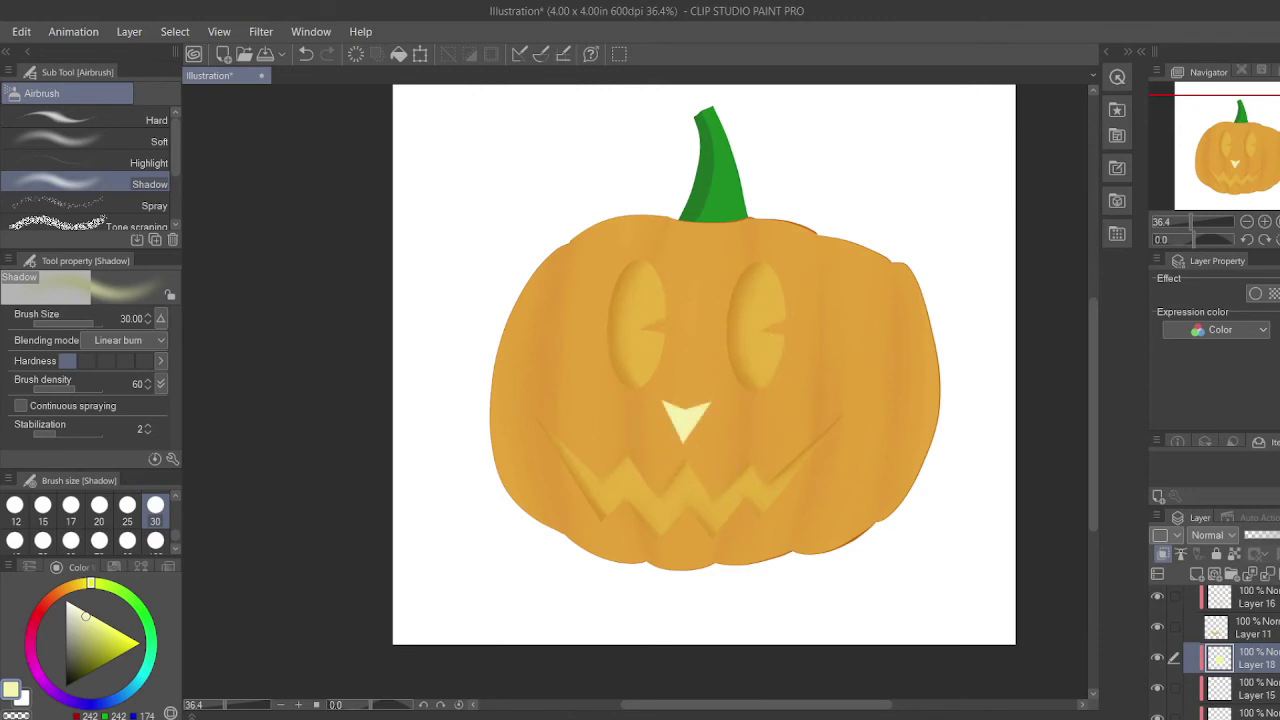
# Airbrush a pale yellow glow at size 30 over the mouth and the lower parts of both eyes on separate clipped layers.
pyautogui.hotkey('ctrl', 'y')
pyautogui.hotkey('ctrl', 'y')
pyautogui.hotkey('ctrl', 'y')
pyautogui.hotkey('ctrl', 'y')
pyautogui.hotkey('ctrl', 'y')
pyautogui.hotkey('ctrl', 'y')
pyautogui.hotkey('ctrl', 'y')
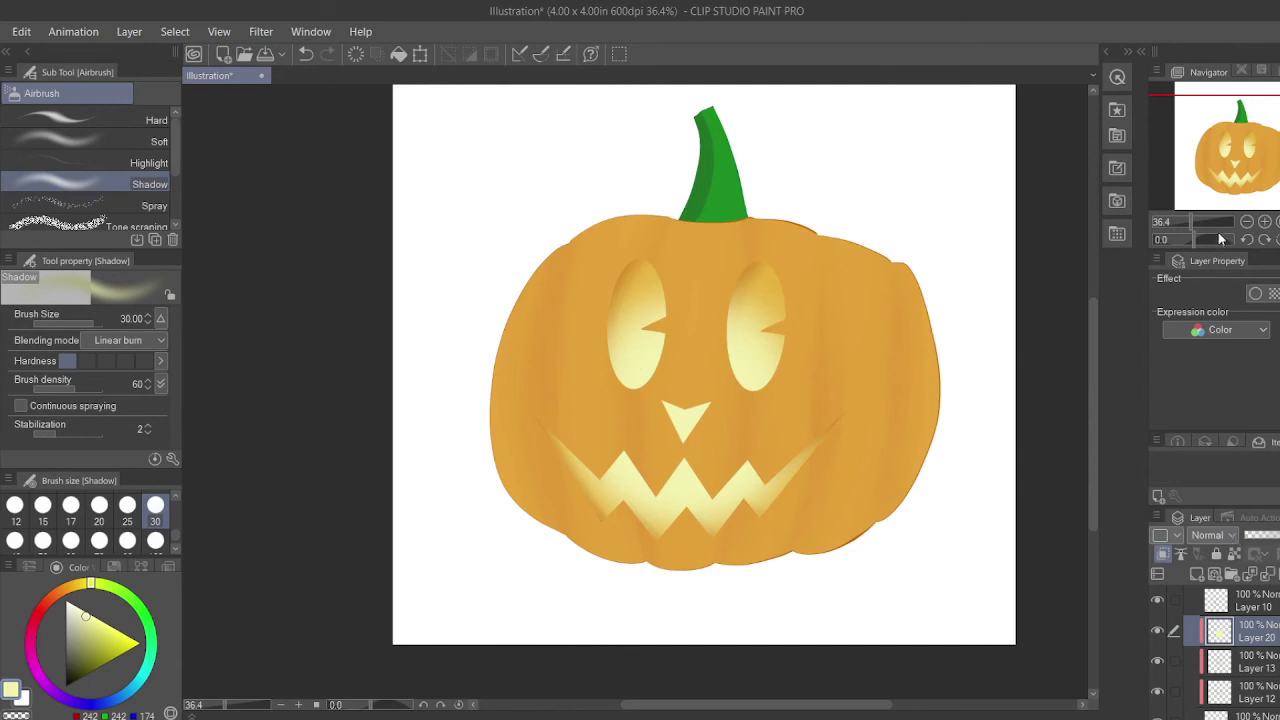
# Set the eye glow on Layer 20 to Add blending at 70% opacity.
pyautogui.hotkey('ctrl', 'y')
pyautogui.hotkey('ctrl', 'y')
pyautogui.hotkey('ctrl', 'y')
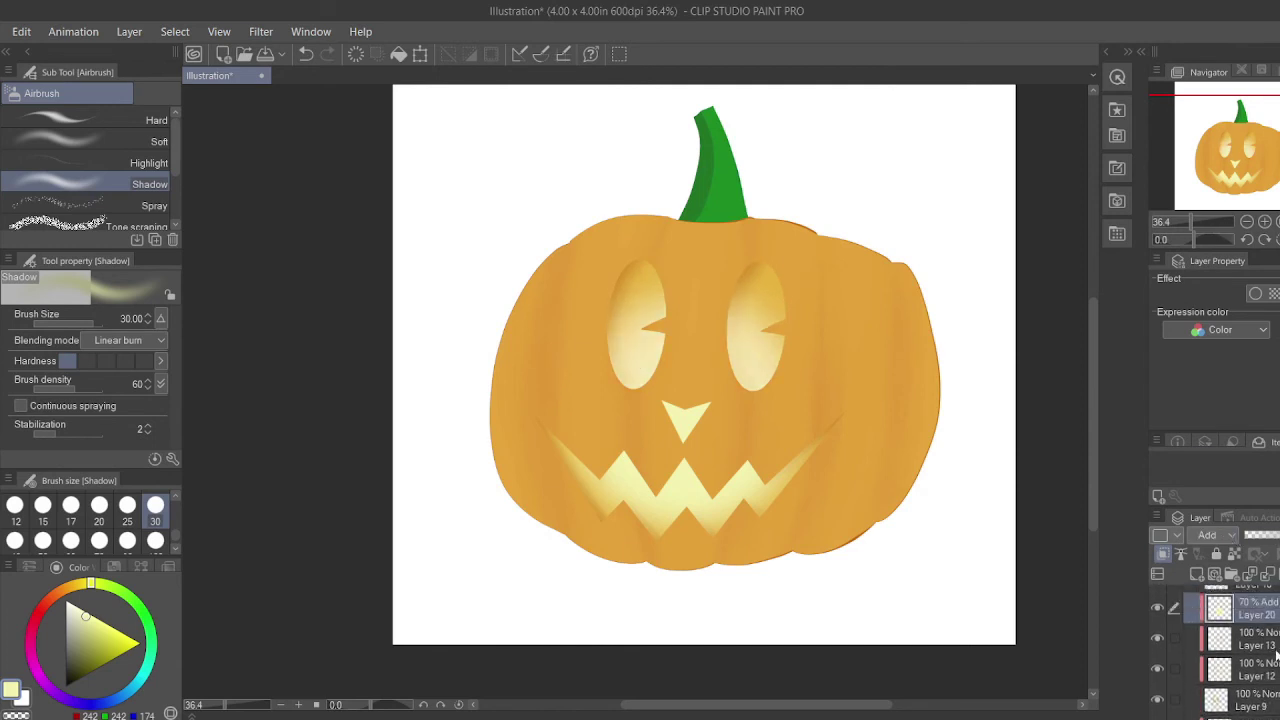
# Set the nose glow on Layer 18 to Add blending at 73% opacity.
pyautogui.scroll(3, 1277, 655)
pyautogui.click(1268, 643)
pyautogui.click(1216, 535)
pyautogui.click(1212, 235)
pyautogui.click(1278, 535)
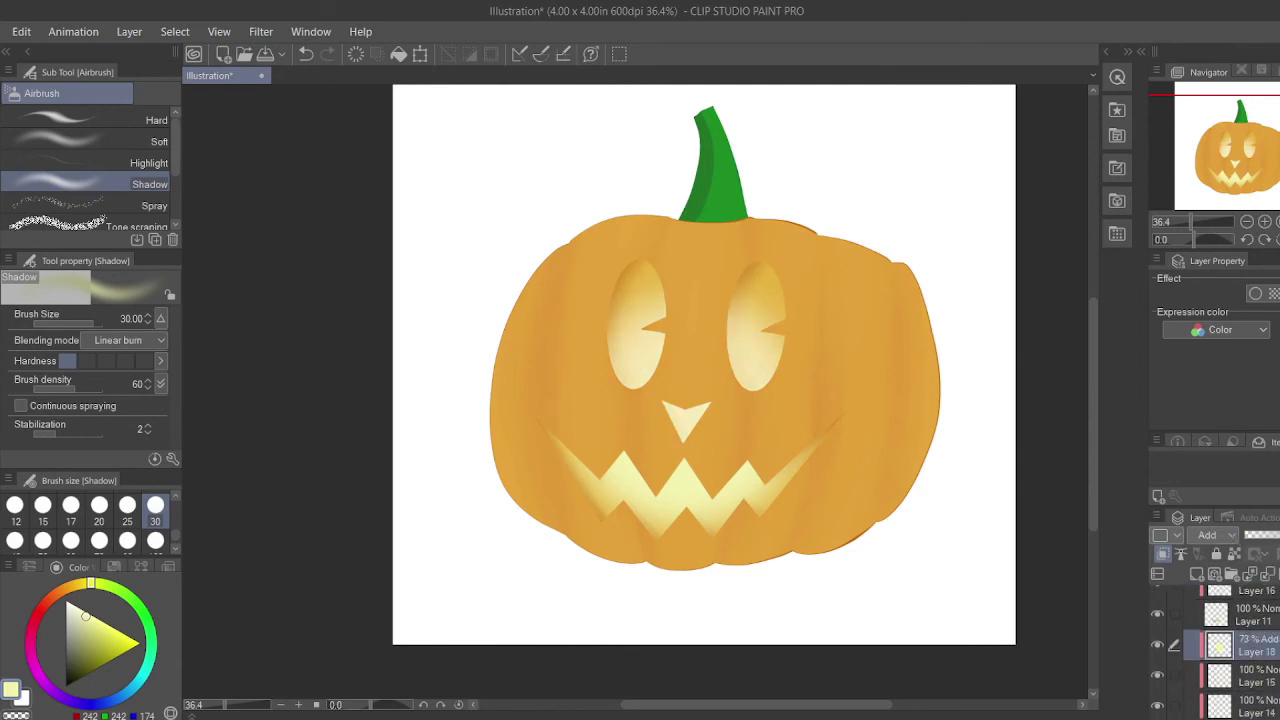
# Set the mouth glow on Layer 19 to Add blending at 66% opacity.
pyautogui.hotkey('ctrl', 'y')
pyautogui.hotkey('ctrl', 'y')
pyautogui.hotkey('ctrl', 'y')
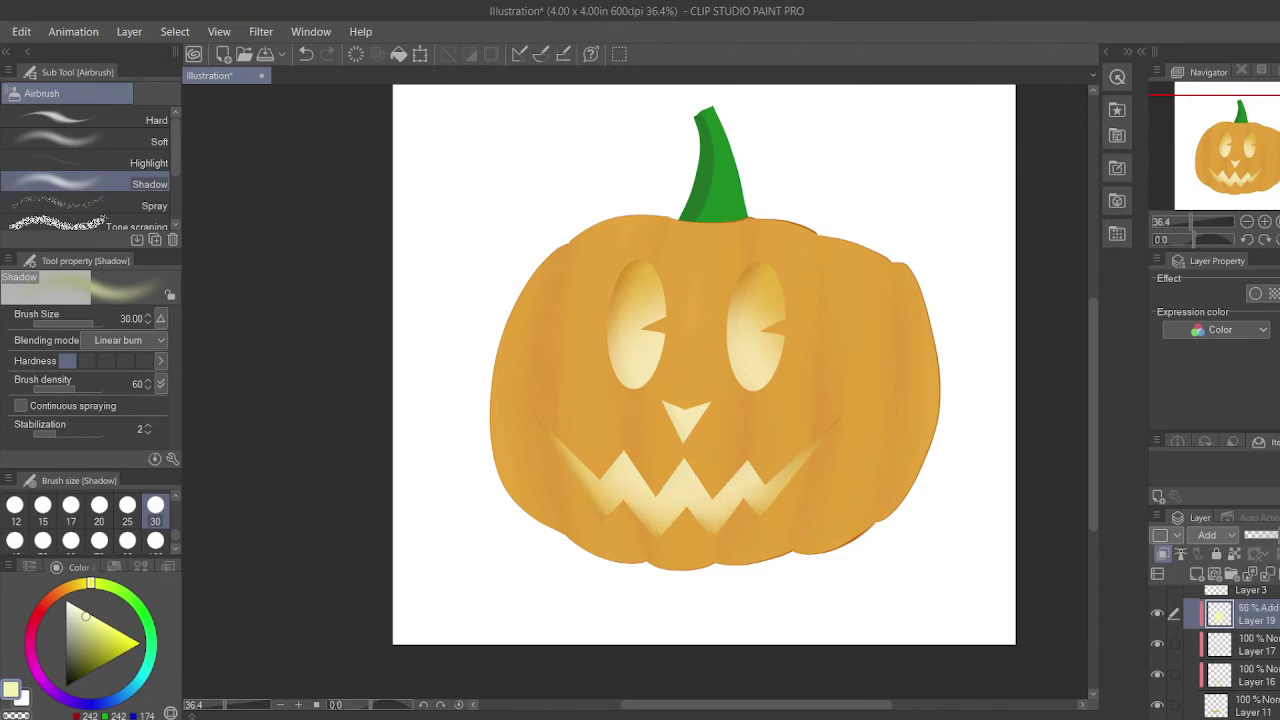
# Lower the opacity of the nose glow on Layer 18 and the eye glow on Layer 20 to 50%.
pyautogui.scroll(-3, 1258, 645)
pyautogui.click(1258, 645)
pyautogui.moveTo(1278, 535); pyautogui.dragTo(1272, 535)
pyautogui.scroll(-5, 1258, 645)
pyautogui.click(1258, 608)
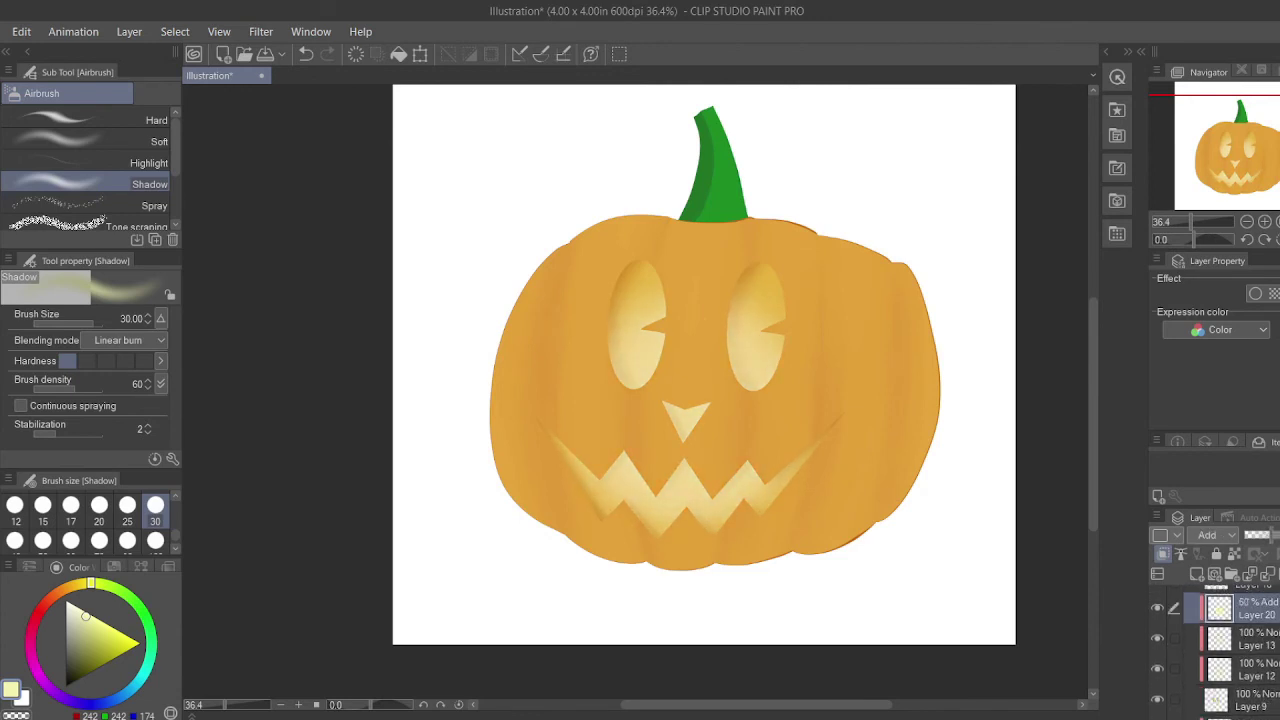
pyautogui.scroll(-4, 1258, 645)
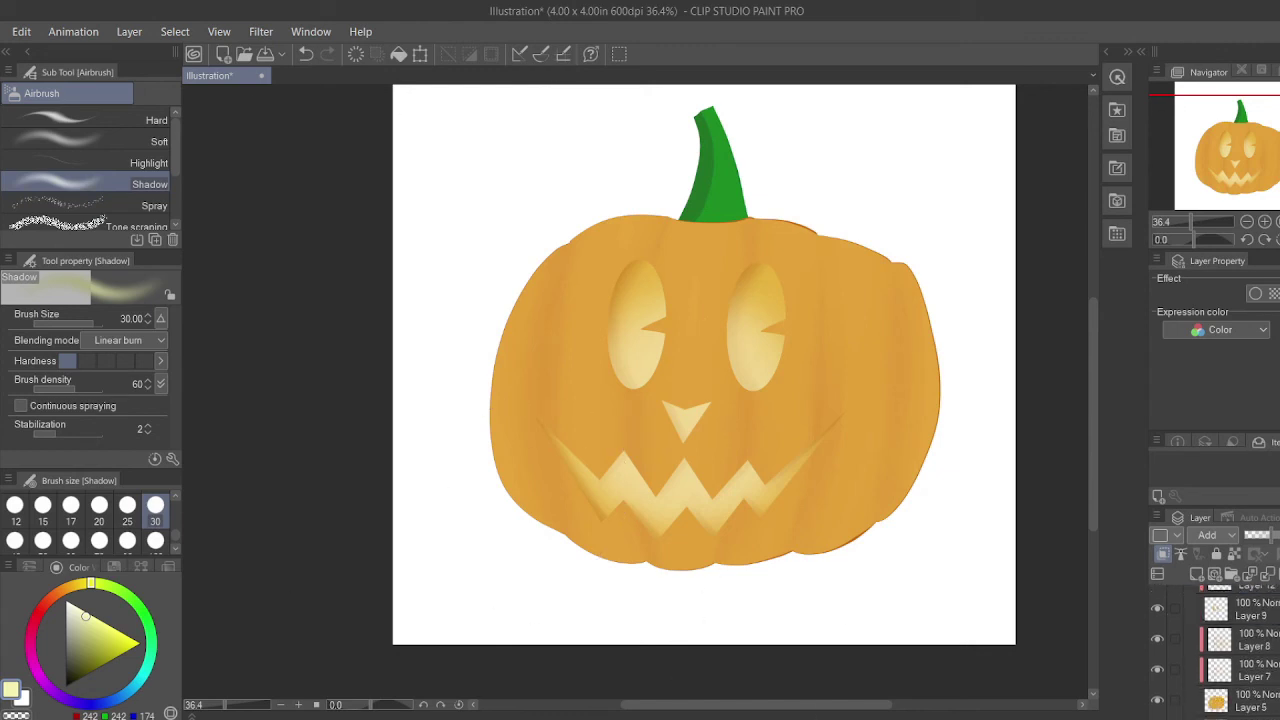
pyautogui.scroll(8, 1258, 645)
pyautogui.scroll(-8, 1258, 645)
pyautogui.scroll(5, 1258, 645)
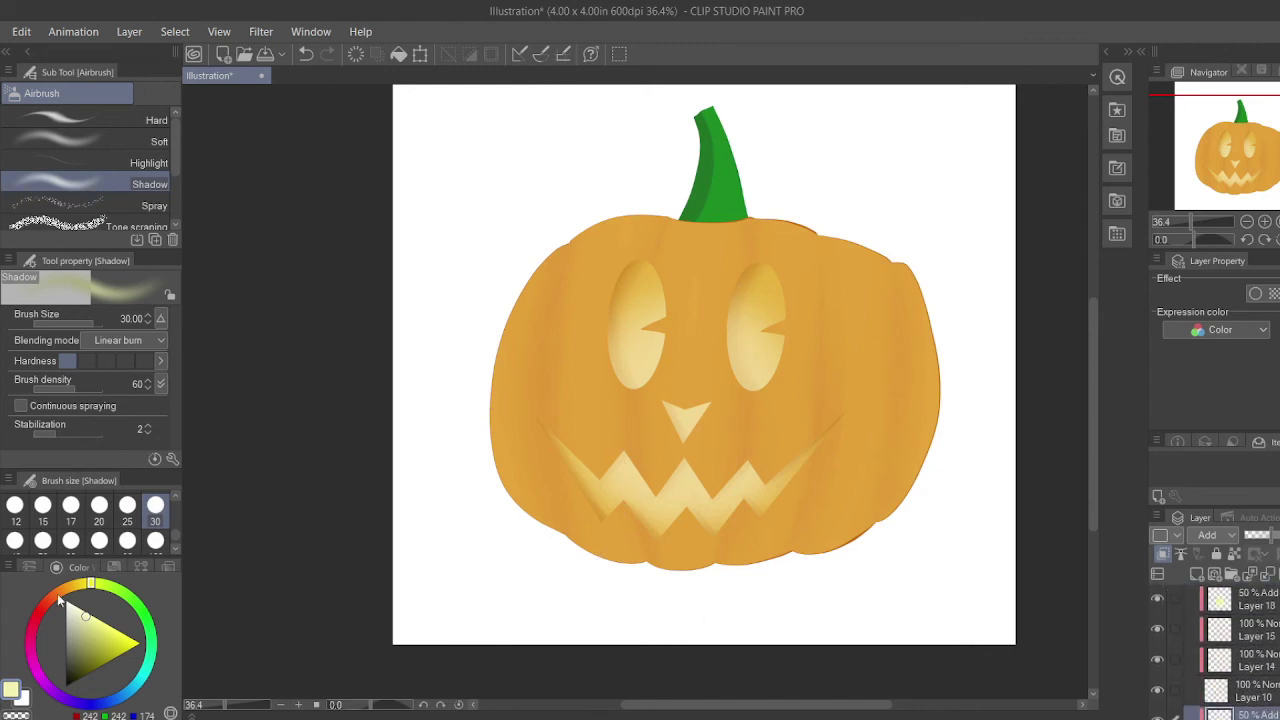
# Add clipped Layer 21 above the Jack 01 folder and airbrush a dark brown shadow over the pumpkin's left side at size 30.
pyautogui.click(55, 594)
pyautogui.click(81, 678)
pyautogui.hotkey('ctrl', 'y')
pyautogui.hotkey('ctrl', 'y')
pyautogui.hotkey('ctrl', 'y')
pyautogui.hotkey('ctrl', 'y')
pyautogui.hotkey('ctrl', 'y')
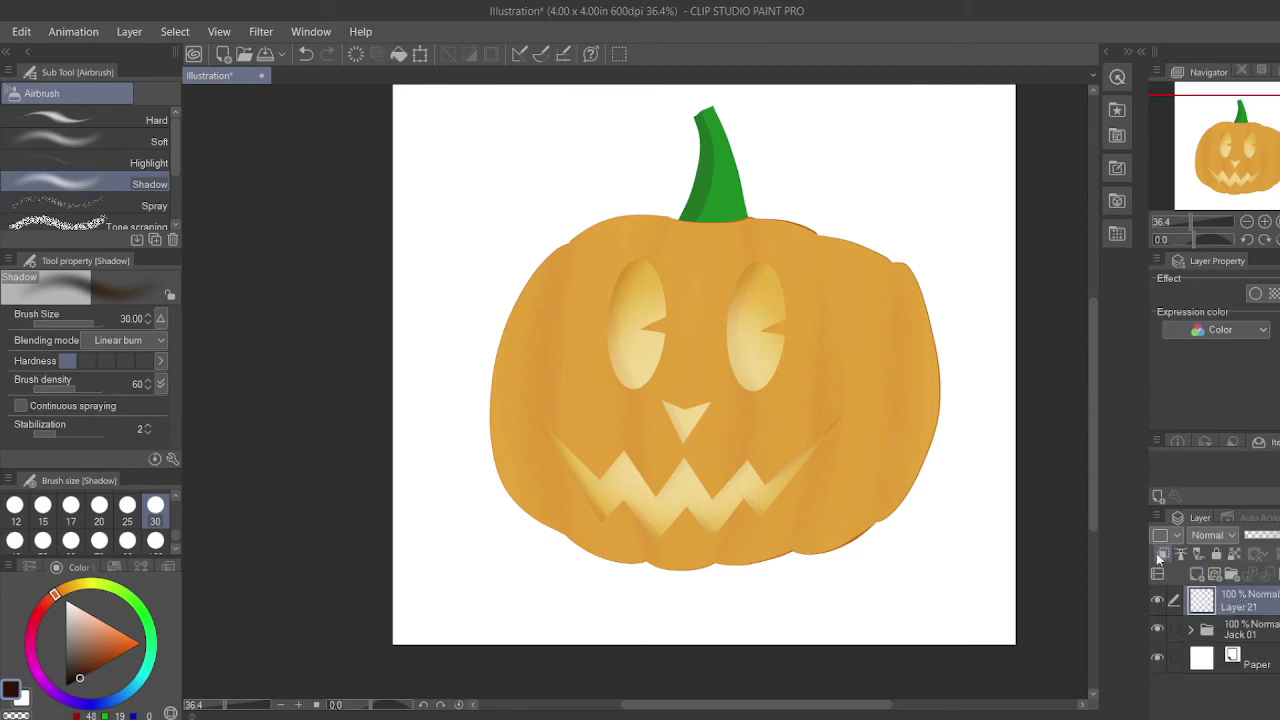
pyautogui.moveTo(494, 238)
pyautogui.mouseDown()
pyautogui.moveTo(586, 349)
pyautogui.moveTo(680, 520)
pyautogui.mouseUp()
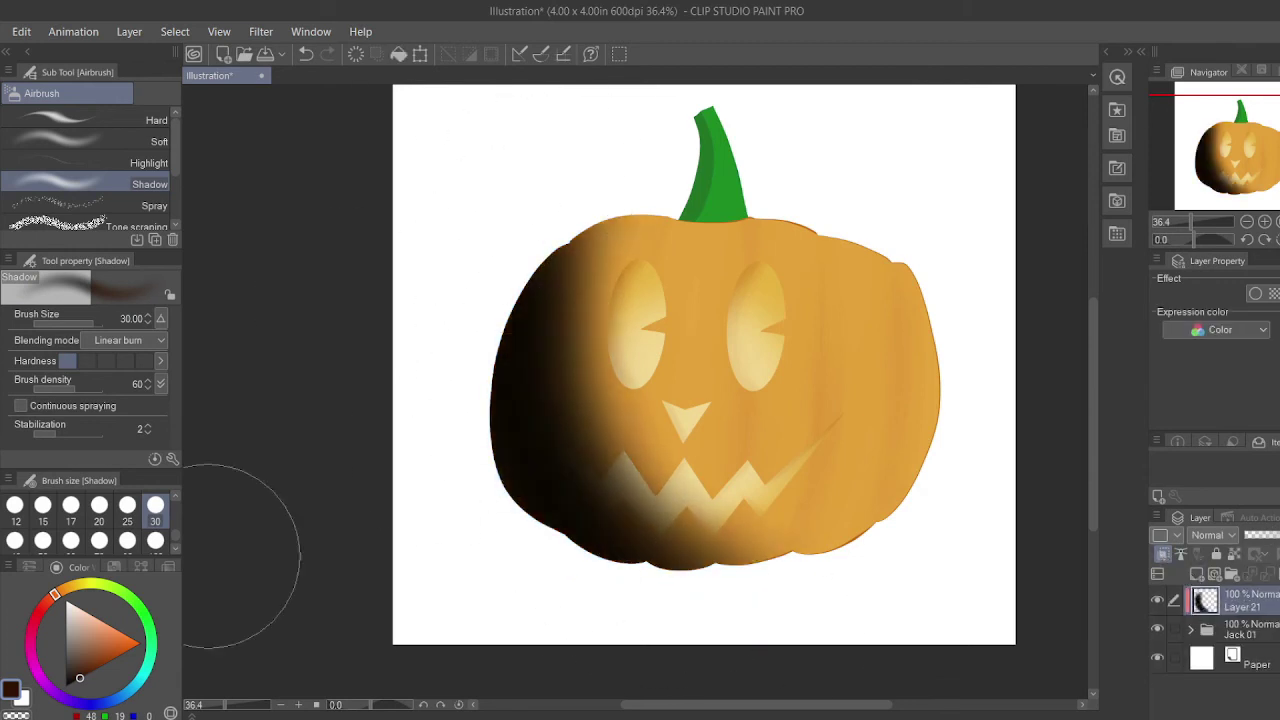
# Set Layer 21 to Overlay at 70% opacity and shade the stem's left side with the Shadow airbrush at size 8.
pyautogui.scroll(2, 154, 520)
pyautogui.click(127, 526)
pyautogui.moveTo(175, 517); pyautogui.dragTo(175, 528)
pyautogui.click(127, 508)
pyautogui.moveTo(689, 177)
pyautogui.mouseDown()
pyautogui.moveTo(691, 194)
pyautogui.moveTo(702, 135)
pyautogui.mouseUp()
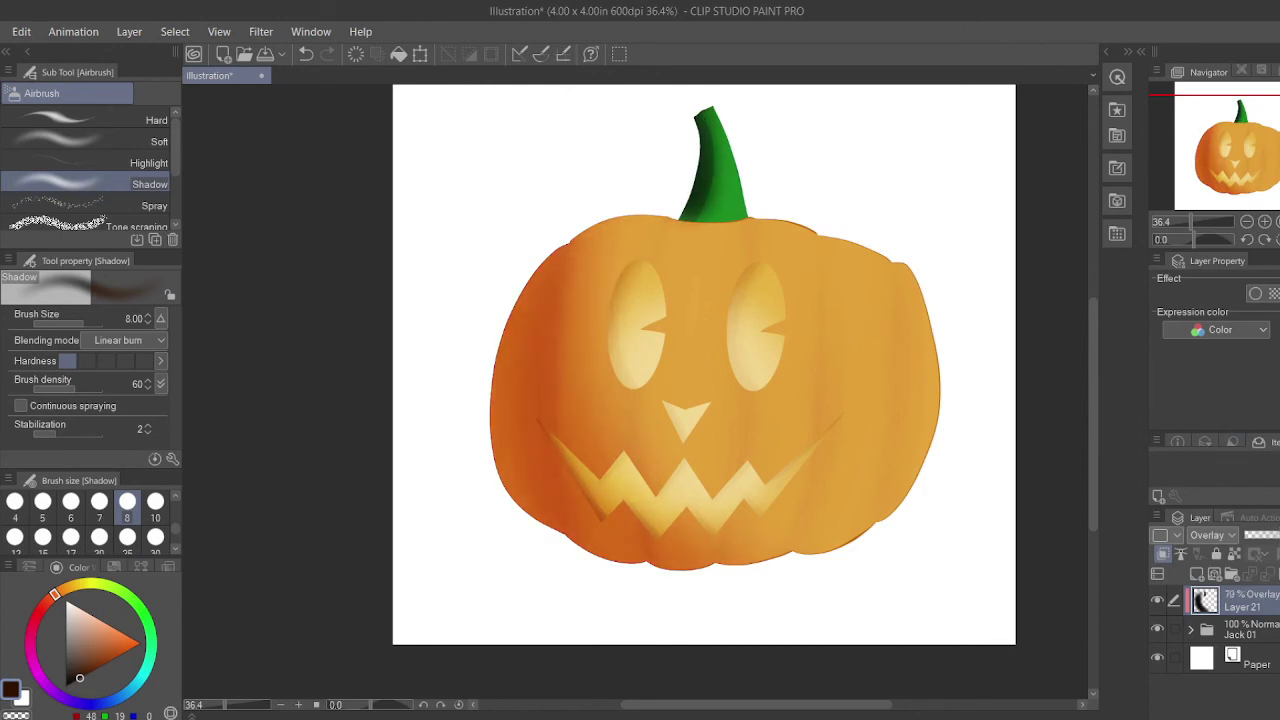
# Add clipped Layer 22 above Layer 21 and choose a golden orange drawing colour.
pyautogui.click(1196, 574)
pyautogui.click(70, 587)
pyautogui.click(125, 641)
pyautogui.moveTo(740, 124); pyautogui.dragTo(746, 145)
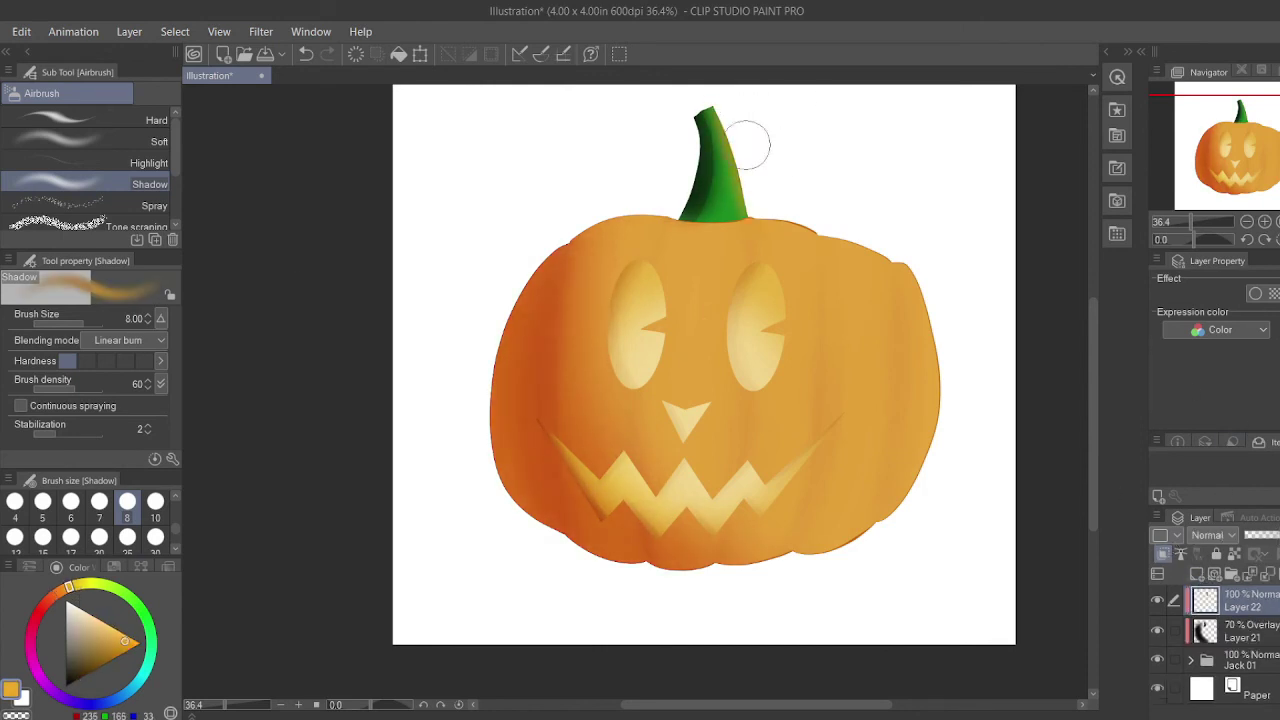
pyautogui.moveTo(780, 215)
pyautogui.mouseDown()
pyautogui.moveTo(951, 343)
pyautogui.moveTo(794, 214)
pyautogui.mouseUp()
pyautogui.hotkey('ctrl', 'z')
pyautogui.hotkey('ctrl', 'z')
pyautogui.hotkey('ctrl', 'z')
# Paint a pale orange highlight along the right side of the stem and the pumpkin's upper right with the Soft airbrush at size 5.
pyautogui.click(91, 621)
pyautogui.moveTo(736, 128)
pyautogui.mouseDown()
pyautogui.moveTo(756, 221)
pyautogui.moveTo(894, 297)
pyautogui.moveTo(710, 112)
pyautogui.moveTo(980, 460)
pyautogui.moveTo(914, 300)
pyautogui.moveTo(750, 208)
pyautogui.mouseUp()
pyautogui.hotkey('ctrl', 'z')
pyautogui.hotkey('ctrl', 'z')
pyautogui.hotkey('ctrl', 'z')
pyautogui.click(148, 162)
pyautogui.click(155, 510)
pyautogui.click(150, 141)
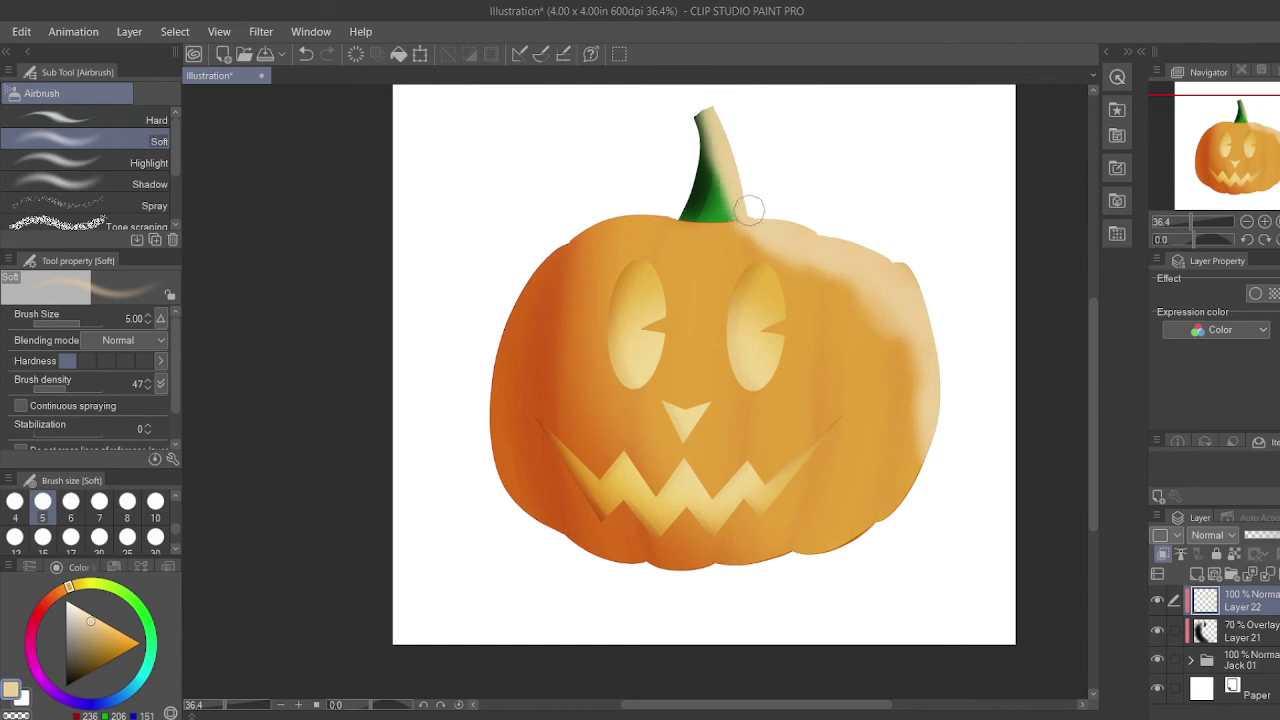
pyautogui.moveTo(926, 386); pyautogui.dragTo(860, 302)
# Compare blending modes for the highlight on Layer 22 and settle on Add.
pyautogui.click(1213, 535)
pyautogui.click(1226, 300)
pyautogui.click(1214, 535)
pyautogui.click(1226, 243)
pyautogui.click(1214, 535)
pyautogui.click(1224, 273)
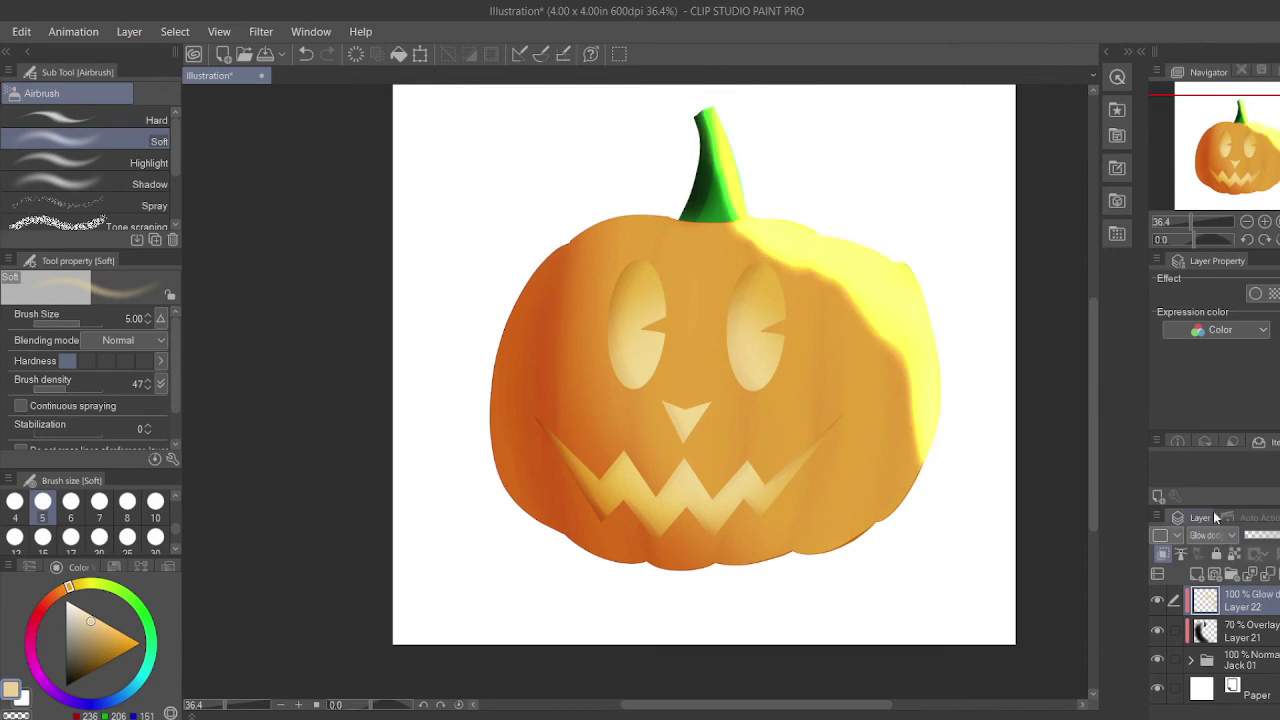
pyautogui.click(1213, 535)
pyautogui.click(1212, 234)
# Smooth the highlight into the pumpkin's right side and the stem with the Blend tool at size 10.
pyautogui.press('j')
pyautogui.click(155, 507)
pyautogui.moveTo(918, 450)
pyautogui.mouseDown()
pyautogui.moveTo(900, 377)
pyautogui.moveTo(748, 232)
pyautogui.mouseUp()
pyautogui.moveTo(735, 205); pyautogui.dragTo(710, 118)
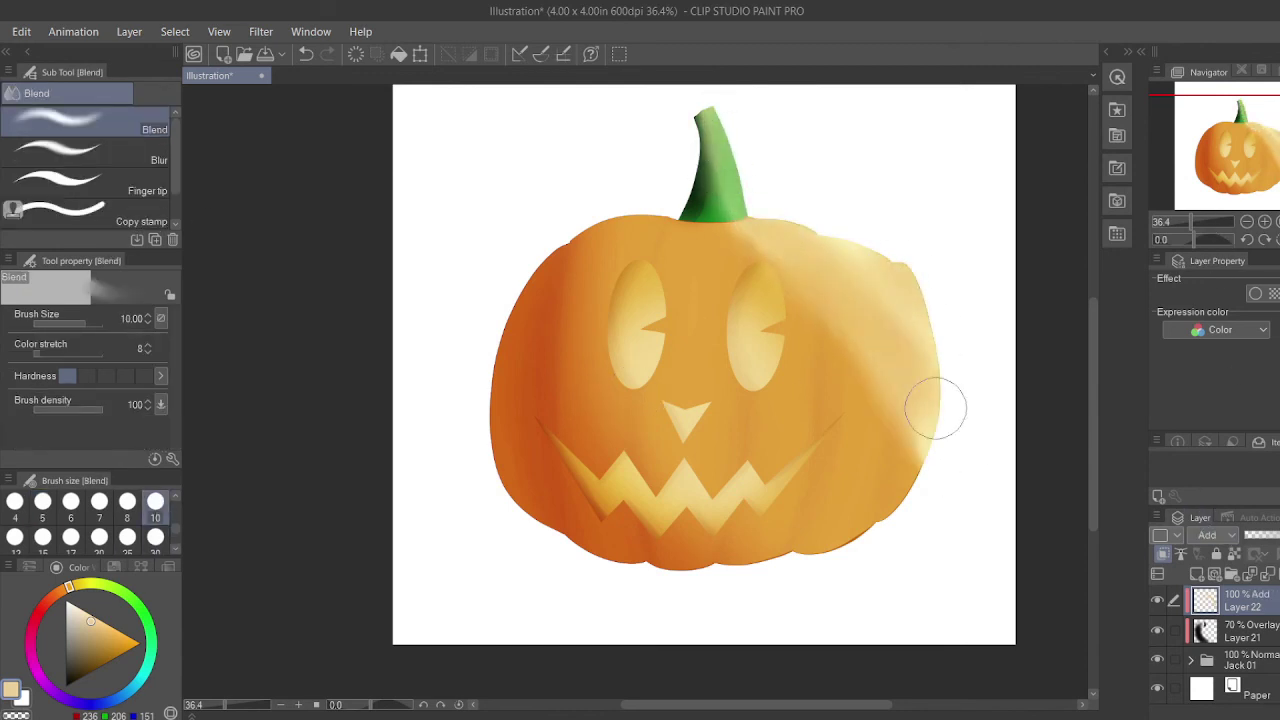
pyautogui.moveTo(935, 408)
pyautogui.mouseDown()
pyautogui.moveTo(906, 456)
pyautogui.moveTo(792, 268)
pyautogui.moveTo(749, 137)
pyautogui.moveTo(856, 430)
pyautogui.mouseUp()
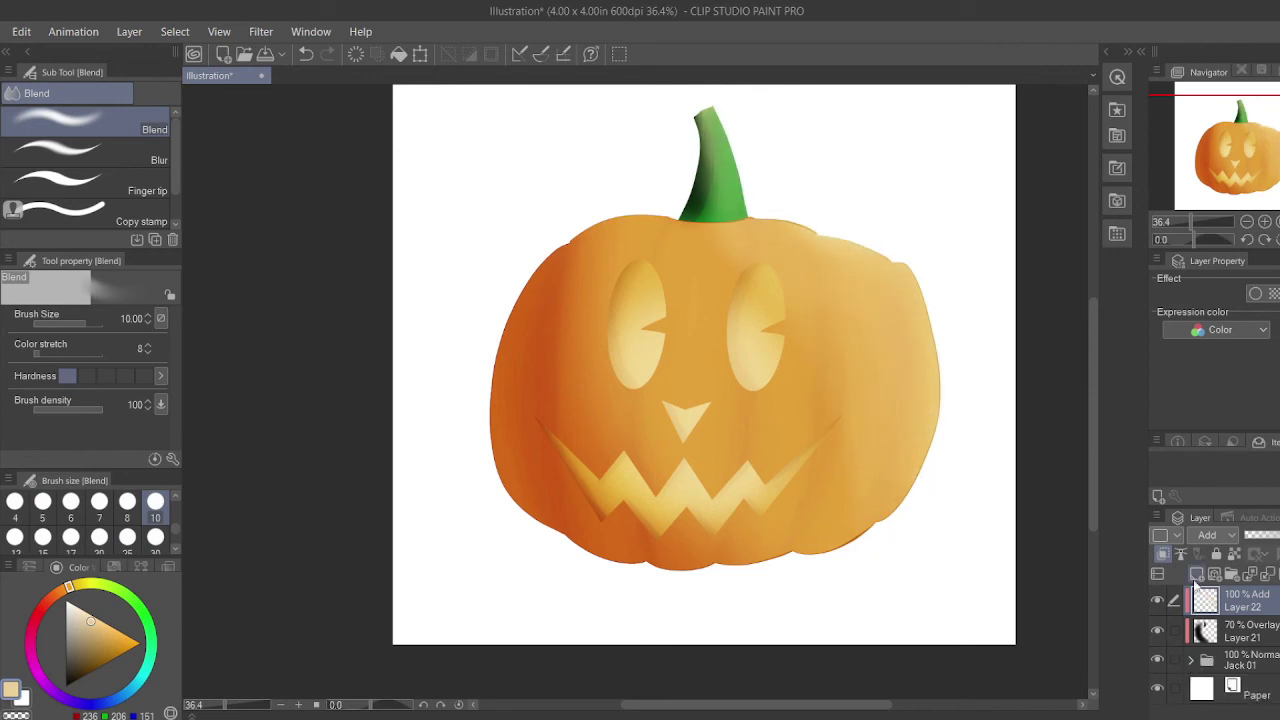
# Try a pale yellow airbrushed glow around the outlines of the eyes, nose and mouth on a new Layer 23.
pyautogui.click(1197, 573)
pyautogui.click(86, 589)
pyautogui.press('b')
pyautogui.scroll(4, 685, 364)
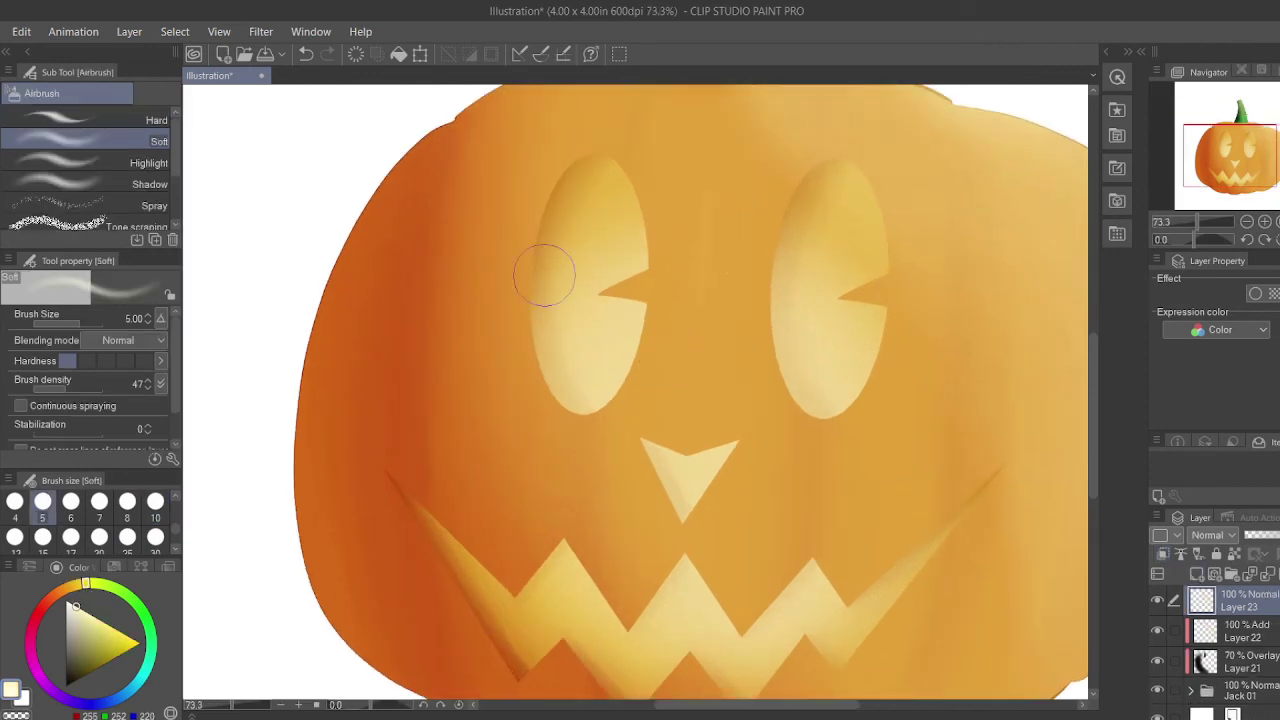
pyautogui.scroll(1, 155, 538)
pyautogui.click(155, 512)
pyautogui.click(127, 512)
pyautogui.moveTo(607, 292)
pyautogui.mouseDown()
pyautogui.moveTo(657, 269)
pyautogui.moveTo(606, 153)
pyautogui.moveTo(543, 354)
pyautogui.moveTo(643, 263)
pyautogui.moveTo(534, 251)
pyautogui.moveTo(648, 262)
pyautogui.mouseUp()
pyautogui.moveTo(802, 408)
pyautogui.mouseDown()
pyautogui.moveTo(860, 180)
pyautogui.moveTo(831, 417)
pyautogui.moveTo(786, 352)
pyautogui.mouseUp()
pyautogui.moveTo(648, 440)
pyautogui.mouseDown()
pyautogui.moveTo(683, 517)
pyautogui.moveTo(694, 463)
pyautogui.mouseUp()
pyautogui.moveTo(1013, 465); pyautogui.dragTo(984, 287)
pyautogui.moveTo(361, 288)
pyautogui.mouseDown()
pyautogui.moveTo(474, 426)
pyautogui.moveTo(651, 372)
pyautogui.moveTo(706, 466)
pyautogui.moveTo(970, 284)
pyautogui.moveTo(771, 463)
pyautogui.moveTo(571, 494)
pyautogui.moveTo(495, 500)
pyautogui.moveTo(531, 457)
pyautogui.moveTo(390, 326)
pyautogui.moveTo(463, 471)
pyautogui.moveTo(382, 335)
pyautogui.mouseUp()
pyautogui.hotkey('ctrl', 'z')
# Try softening the face-outline glow with the Blend tool at size 5 and Add blending, then discard Layer 23.
pyautogui.press('j')
pyautogui.click(43, 513)
pyautogui.moveTo(421, 294)
pyautogui.mouseDown()
pyautogui.moveTo(397, 474)
pyautogui.moveTo(446, 444)
pyautogui.moveTo(394, 354)
pyautogui.moveTo(643, 506)
pyautogui.moveTo(819, 496)
pyautogui.moveTo(714, 463)
pyautogui.moveTo(400, 300)
pyautogui.moveTo(723, 471)
pyautogui.moveTo(673, 275)
pyautogui.mouseUp()
pyautogui.click(1191, 253)
pyautogui.click(43, 546)
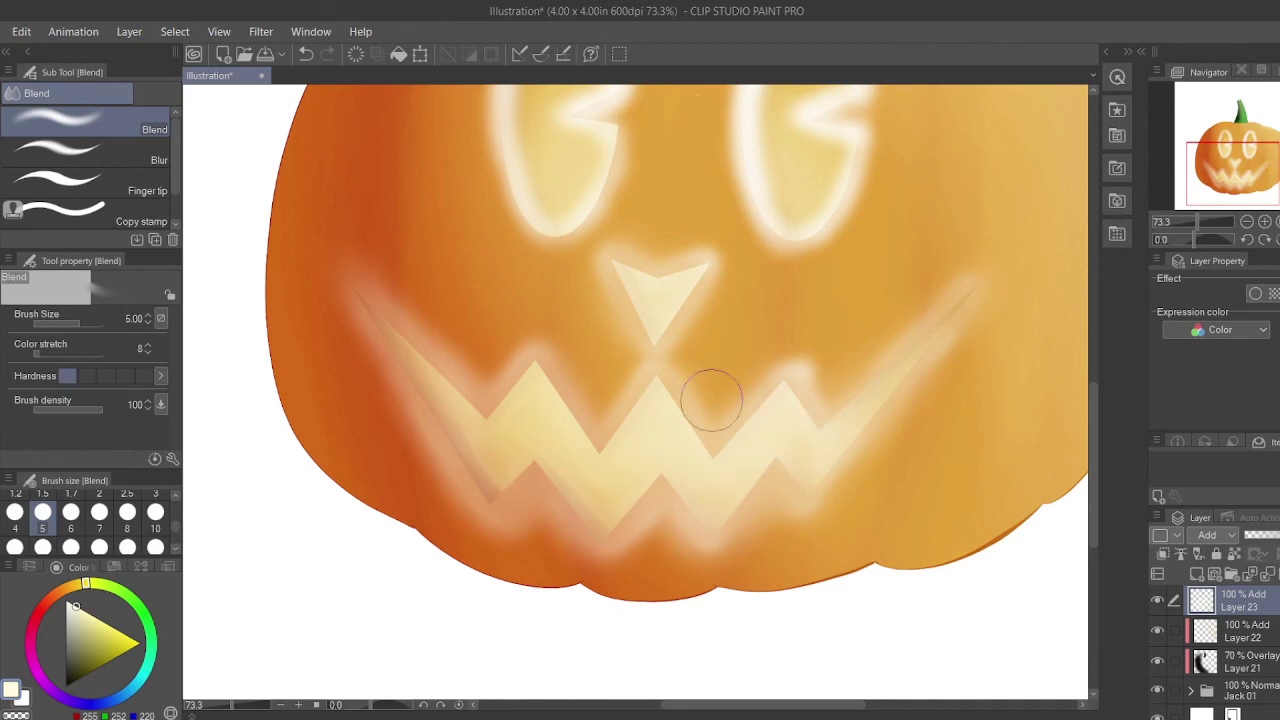
pyautogui.scroll(3, 840, 357)
pyautogui.moveTo(840, 357)
pyautogui.mouseDown()
pyautogui.moveTo(894, 374)
pyautogui.moveTo(837, 360)
pyautogui.moveTo(609, 363)
pyautogui.moveTo(605, 263)
pyautogui.mouseUp()
pyautogui.scroll(-3, 686, 434)
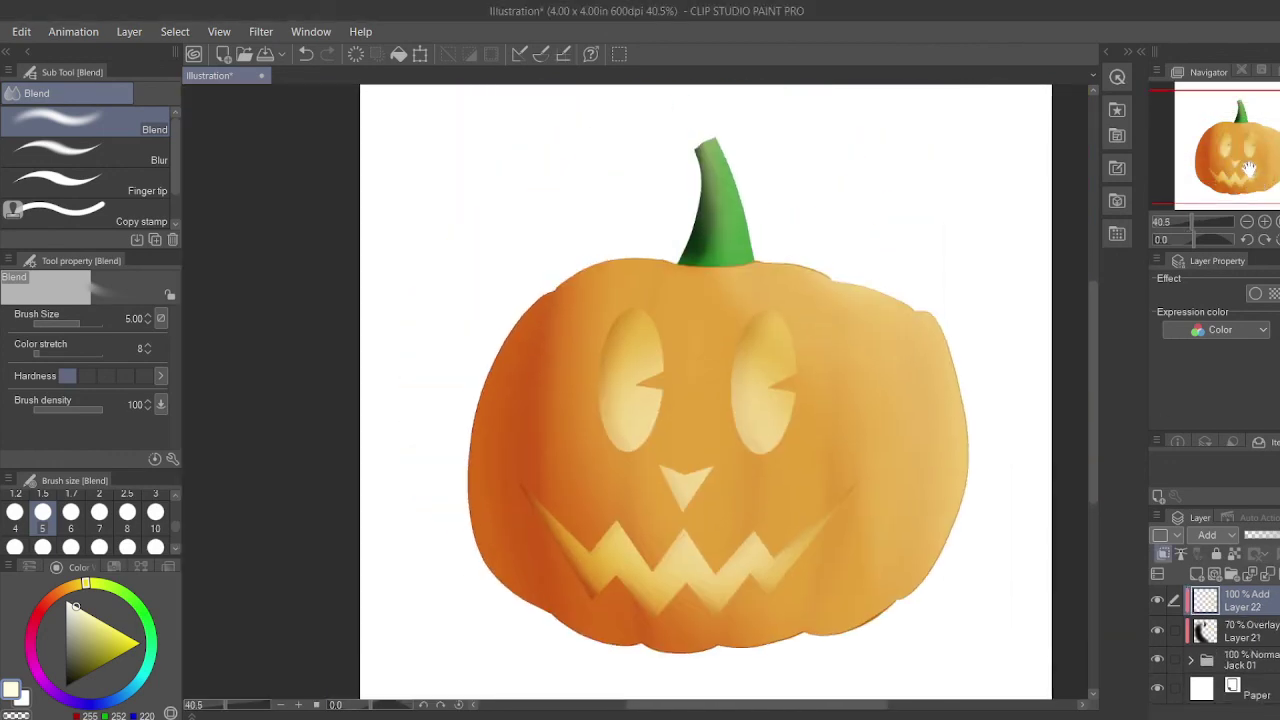
pyautogui.click(1157, 688)
pyautogui.click(1157, 688)
pyautogui.hotkey('ctrl', '0')
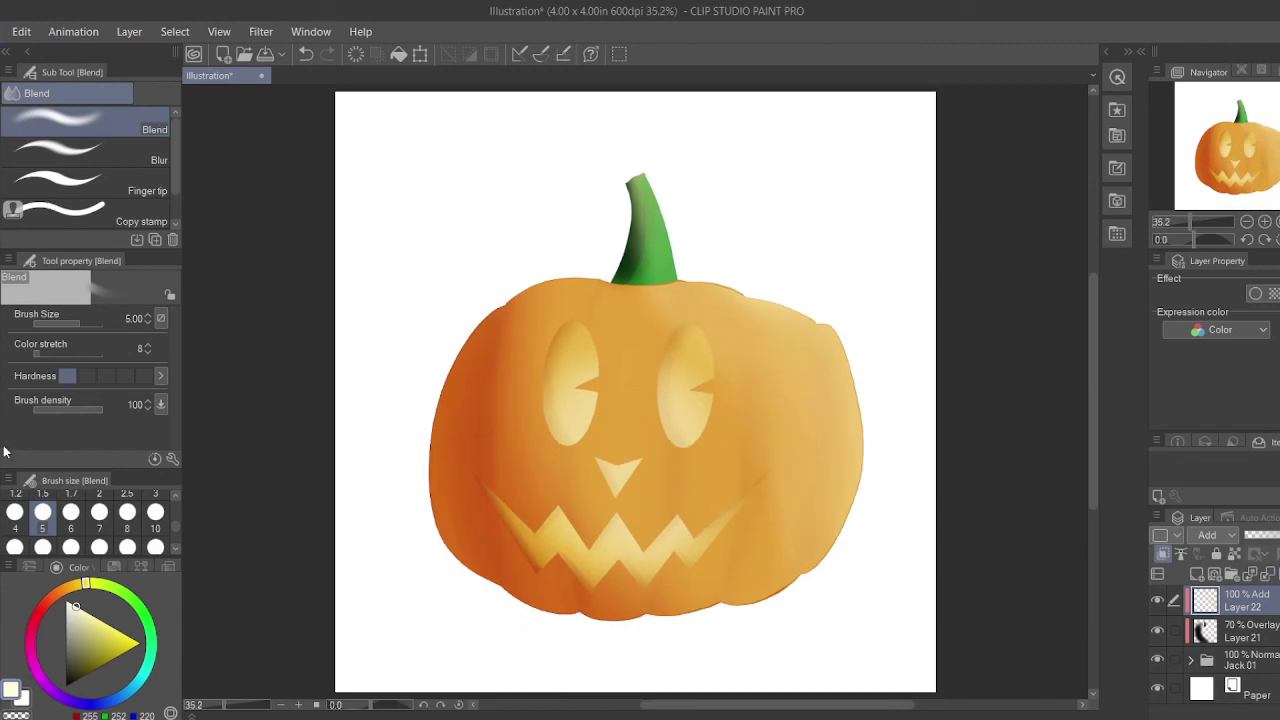
# Add a new layer directly above Paper and fill it with light blue as the background behind the pumpkin.
pyautogui.click(3, 452)
pyautogui.click(1252, 686)
pyautogui.click(1197, 574)
pyautogui.click(131, 684)
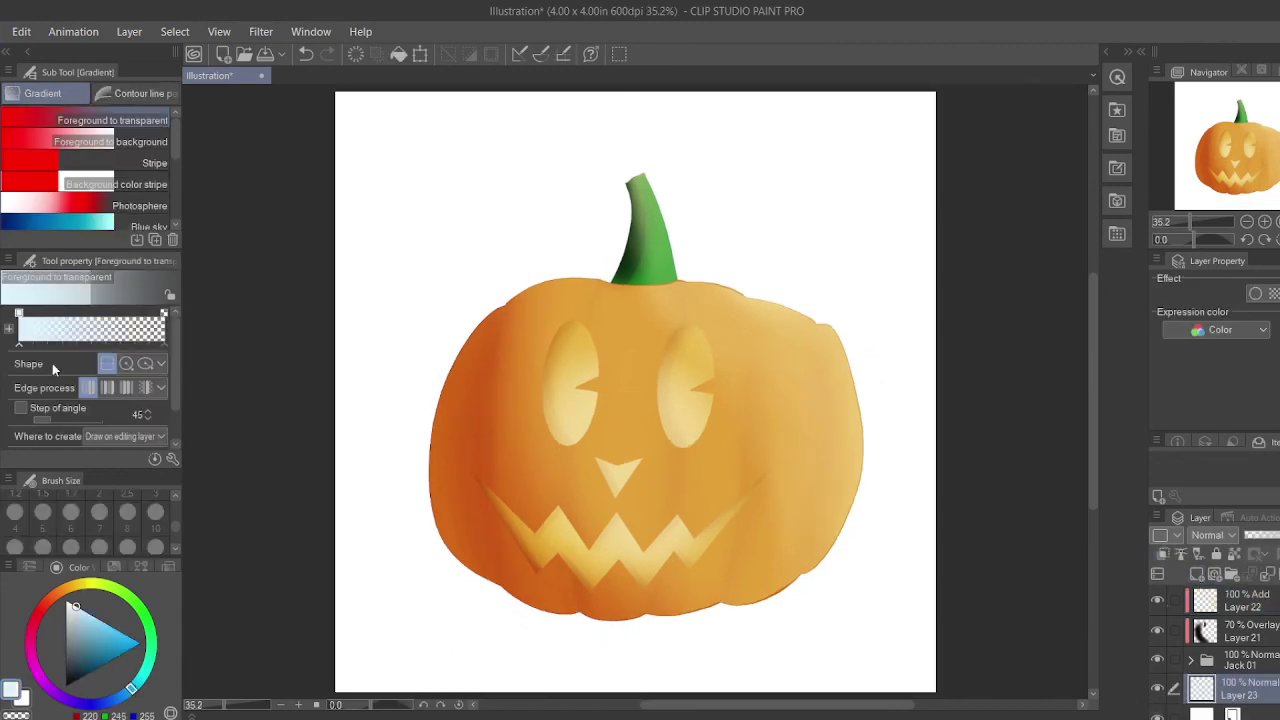
pyautogui.click(1159, 658)
pyautogui.press('g')
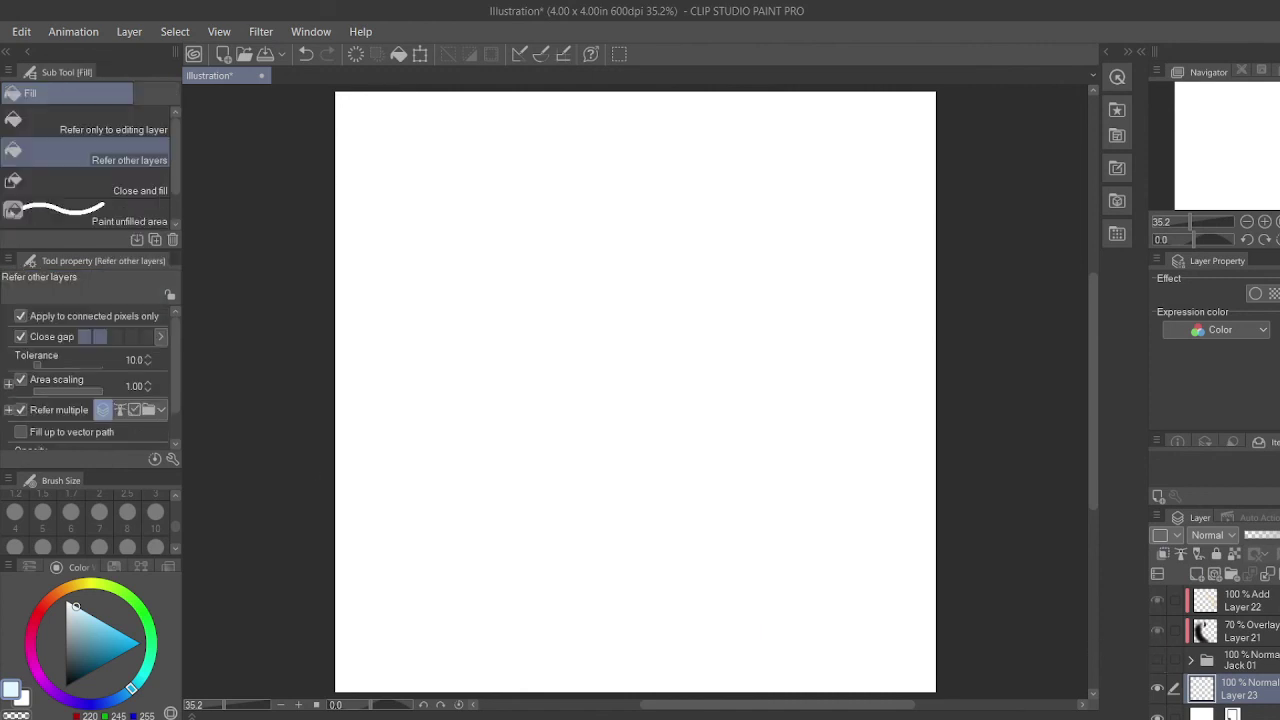
pyautogui.click(91, 627)
pyautogui.click(654, 363)
pyautogui.click(1157, 660)
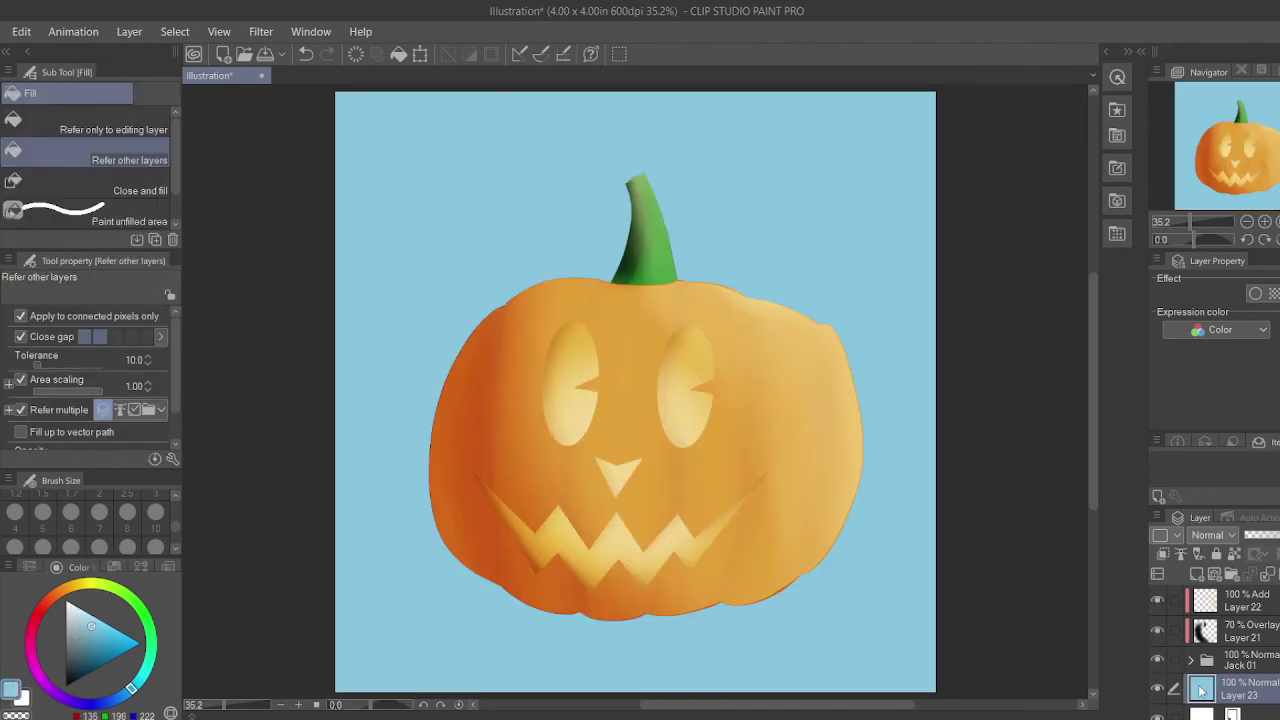
# Draw a grey filled rectangle across the lower part of the canvas on a new Layer 24 above the blue background.
pyautogui.click(1197, 574)
pyautogui.click(79, 630)
pyautogui.press('u')
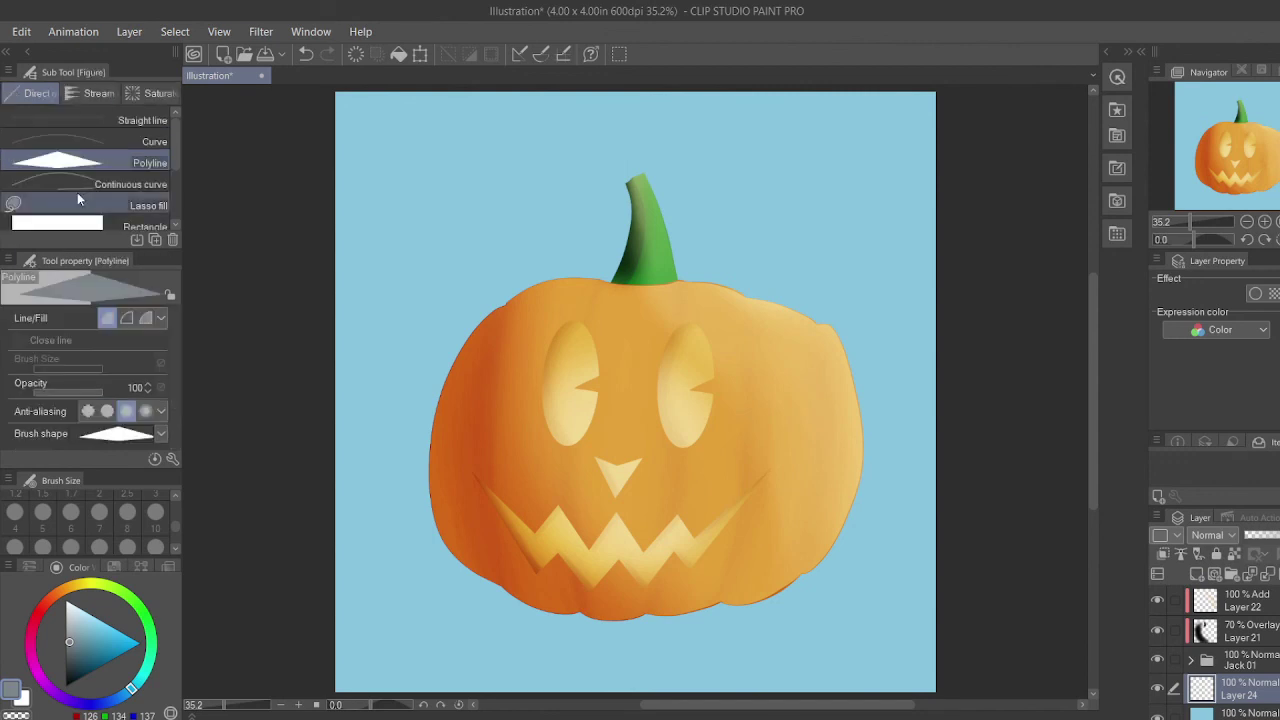
pyautogui.click(86, 221)
pyautogui.moveTo(275, 419); pyautogui.dragTo(1040, 698)
# Free-transform the grey rectangle so its upper edge slopes down to the right and it covers the canvas's lower part.
pyautogui.moveTo(1227, 108)
pyautogui.mouseDown()
pyautogui.moveTo(1256, 203)
pyautogui.moveTo(1237, 120)
pyautogui.mouseUp()
pyautogui.click(420, 54)
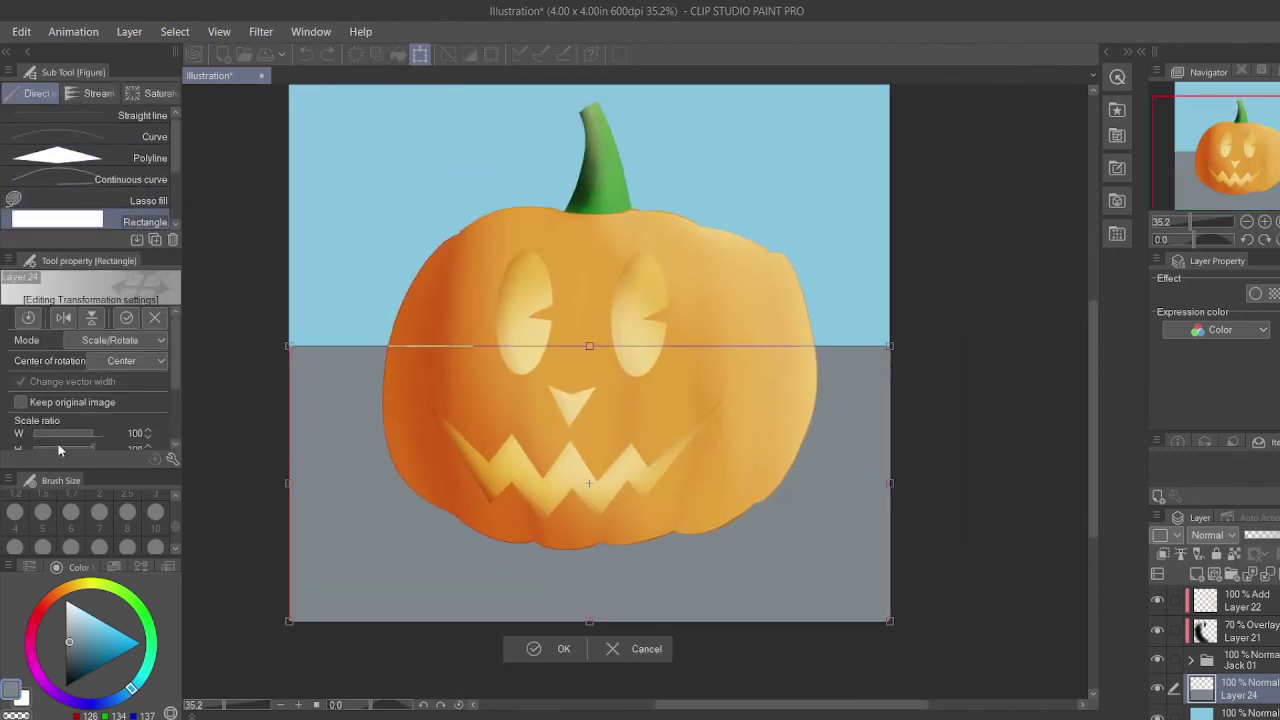
pyautogui.moveTo(289, 345); pyautogui.dragTo(259, 270)
pyautogui.moveTo(889, 345); pyautogui.dragTo(978, 432)
pyautogui.moveTo(259, 270); pyautogui.dragTo(270, 255)
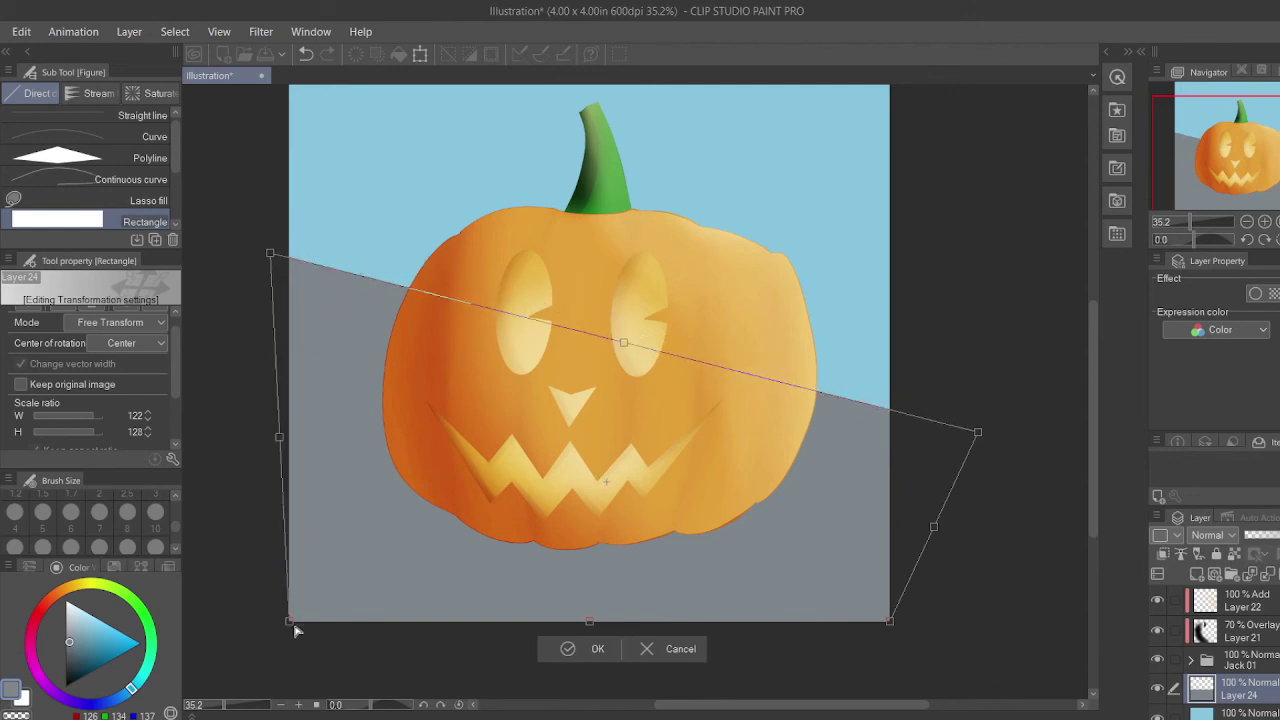
pyautogui.moveTo(290, 622); pyautogui.dragTo(193, 625)
pyautogui.moveTo(889, 622); pyautogui.dragTo(897, 719)
pyautogui.click(556, 687)
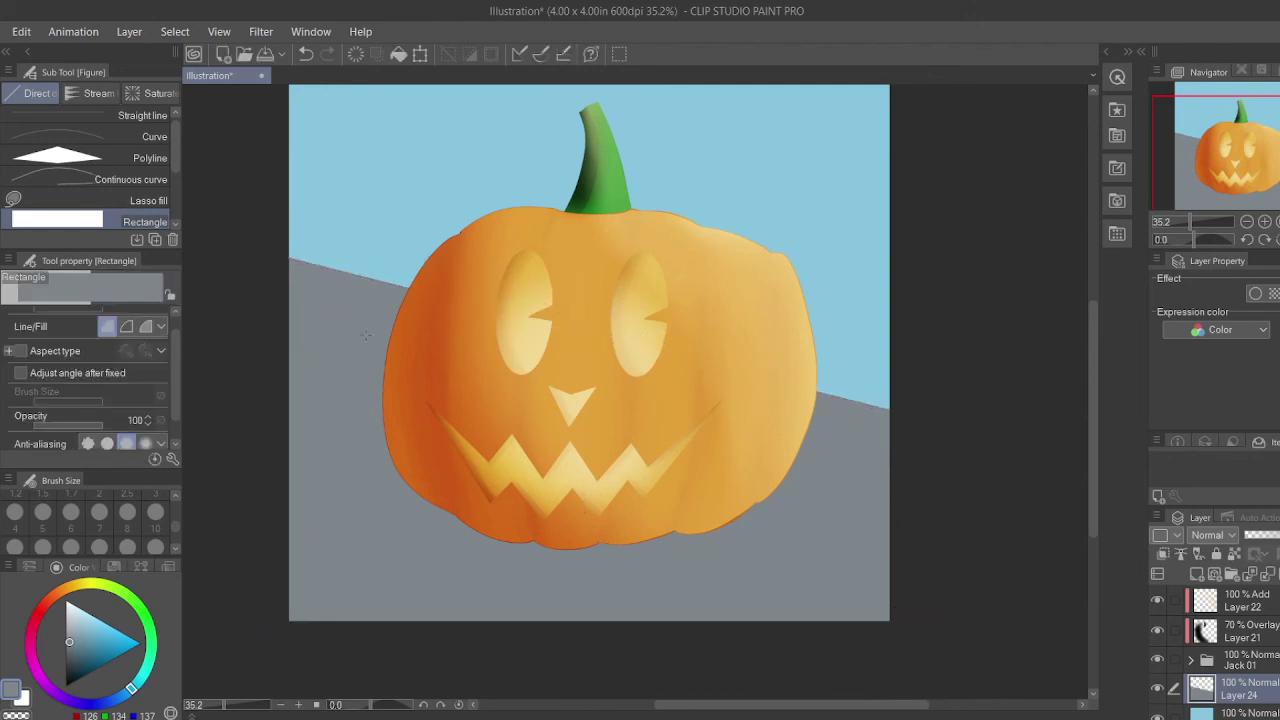
# Airbrush a near-black shadow on the ground beneath and left of the pumpkin on a new Layer 25 at size 8.
pyautogui.hotkey('ctrl', '-')
pyautogui.moveTo(86, 665); pyautogui.dragTo(70, 684)
pyautogui.click(47, 602)
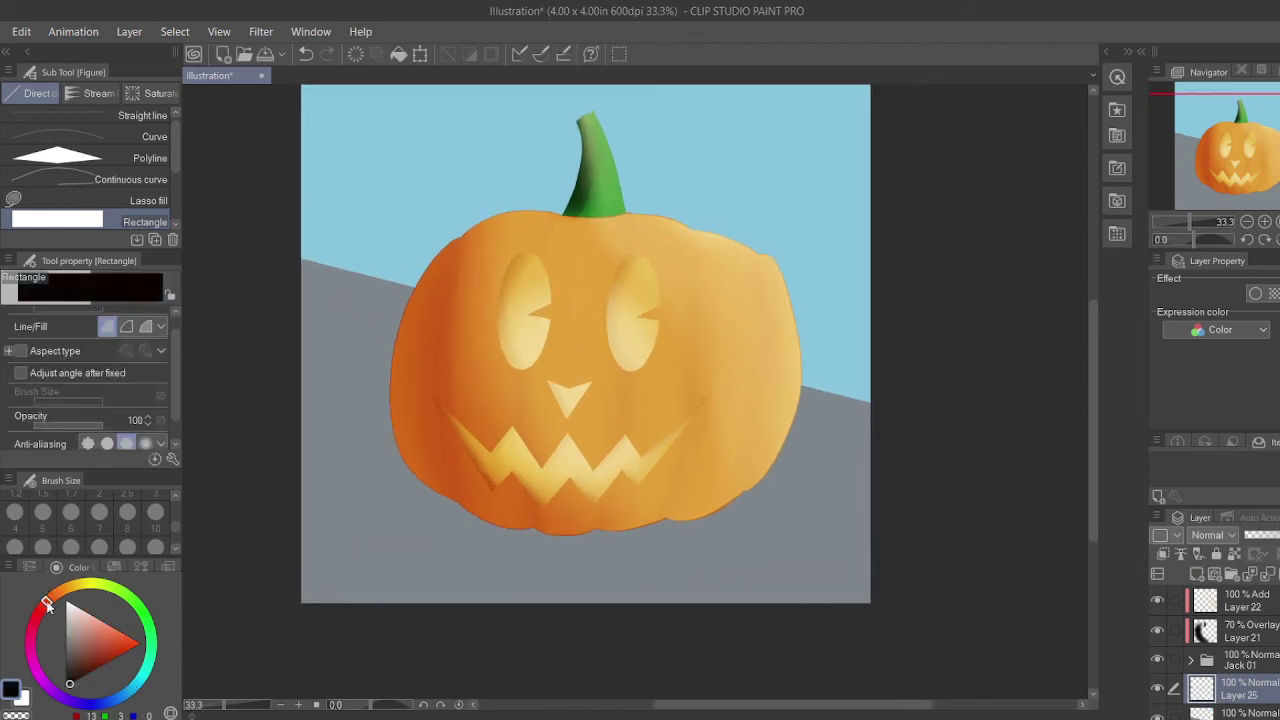
pyautogui.press('b')
pyautogui.moveTo(595, 520)
pyautogui.mouseDown()
pyautogui.moveTo(438, 491)
pyautogui.moveTo(388, 423)
pyautogui.moveTo(545, 530)
pyautogui.moveTo(432, 526)
pyautogui.moveTo(408, 390)
pyautogui.moveTo(366, 462)
pyautogui.moveTo(365, 419)
pyautogui.moveTo(652, 519)
pyautogui.moveTo(619, 527)
pyautogui.moveTo(416, 402)
pyautogui.moveTo(706, 530)
pyautogui.moveTo(582, 535)
pyautogui.moveTo(407, 474)
pyautogui.moveTo(547, 544)
pyautogui.moveTo(378, 398)
pyautogui.mouseUp()
# Try near-black shading along the pumpkin's lower edge on clipped Layer 26, then delete that layer and return to Layer 25.
pyautogui.click(1247, 601)
pyautogui.click(1196, 574)
pyautogui.click(1163, 553)
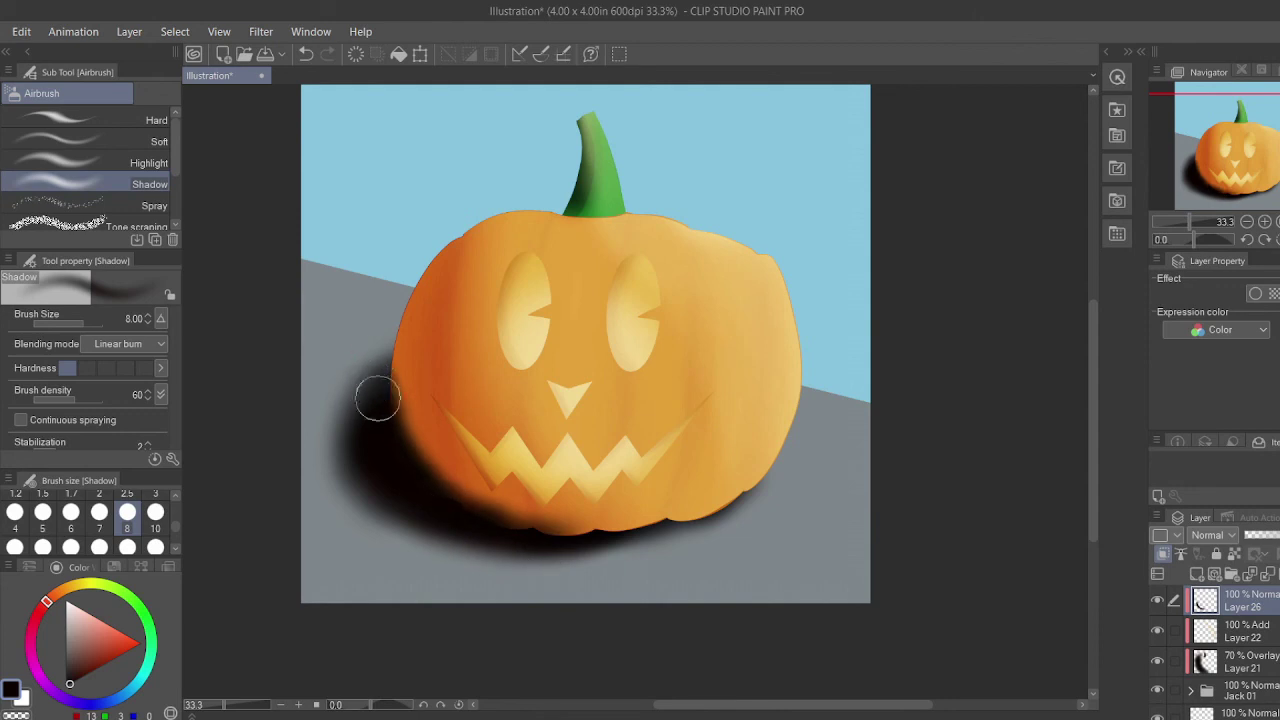
pyautogui.scroll(-1, 880, 414)
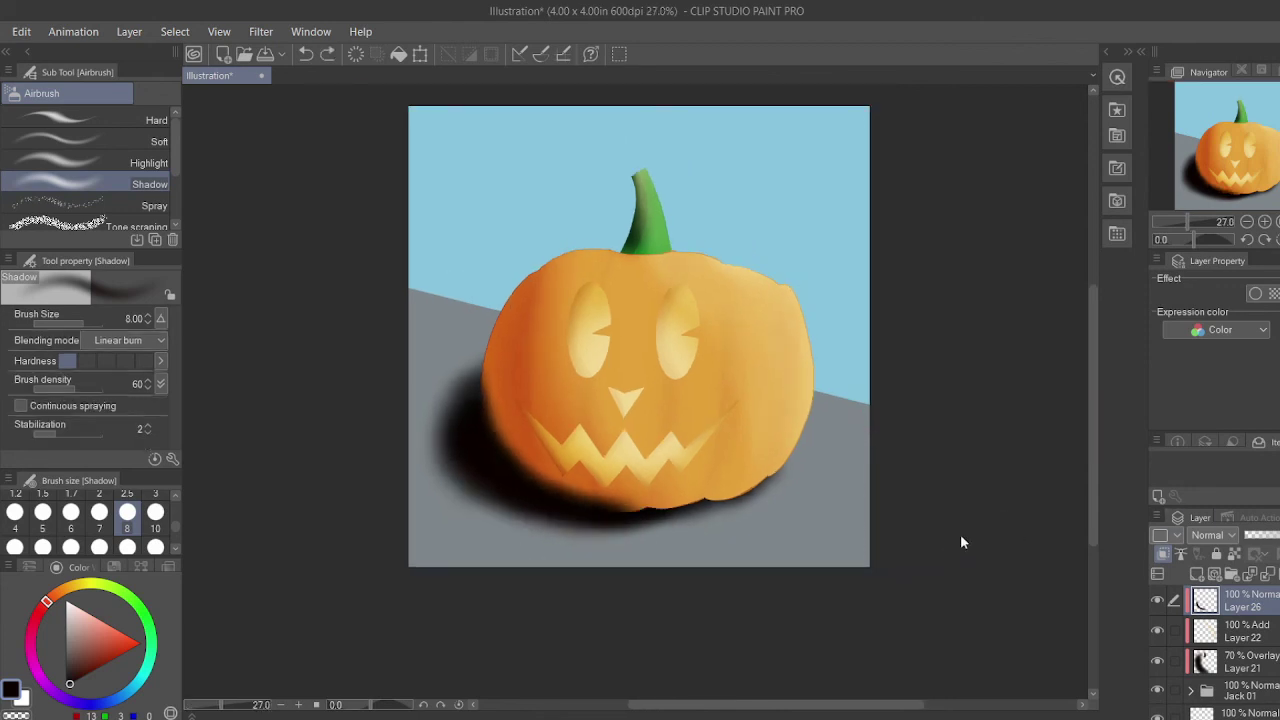
pyautogui.click(1279, 574)
pyautogui.click(1255, 698)
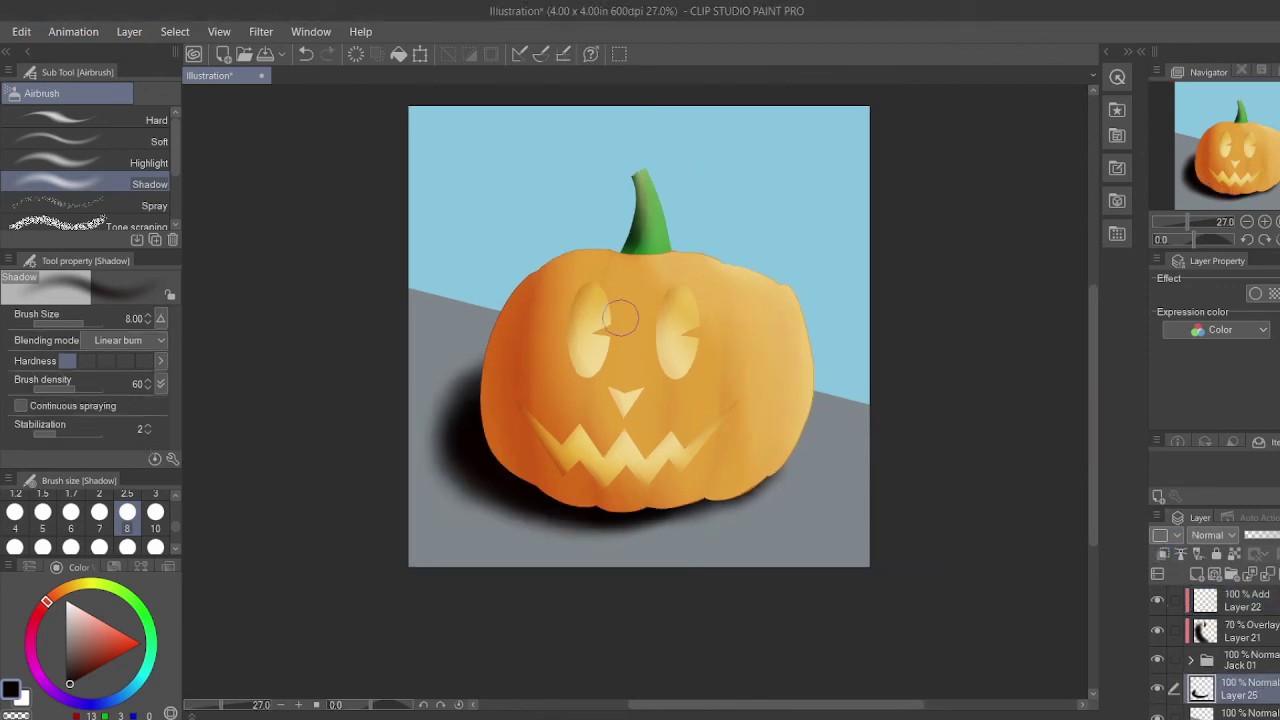
# Clear Layer 25 and repaint the black ground shadow along the pumpkin's base and left side.
pyautogui.press('Delete')
pyautogui.moveTo(738, 482); pyautogui.dragTo(688, 496)
pyautogui.moveTo(535, 485)
pyautogui.mouseDown()
pyautogui.moveTo(577, 494)
pyautogui.moveTo(501, 461)
pyautogui.moveTo(513, 397)
pyautogui.moveTo(552, 490)
pyautogui.moveTo(641, 494)
pyautogui.mouseUp()
pyautogui.moveTo(476, 432)
pyautogui.mouseDown()
pyautogui.moveTo(537, 496)
pyautogui.moveTo(708, 511)
pyautogui.mouseUp()
# Shade the pumpkin's lower left edge on clipped Layer 26, and darken the background with a black foreground-to-transparent gradient on Layer 27.
pyautogui.click(1277, 609)
pyautogui.click(1196, 574)
pyautogui.click(1162, 554)
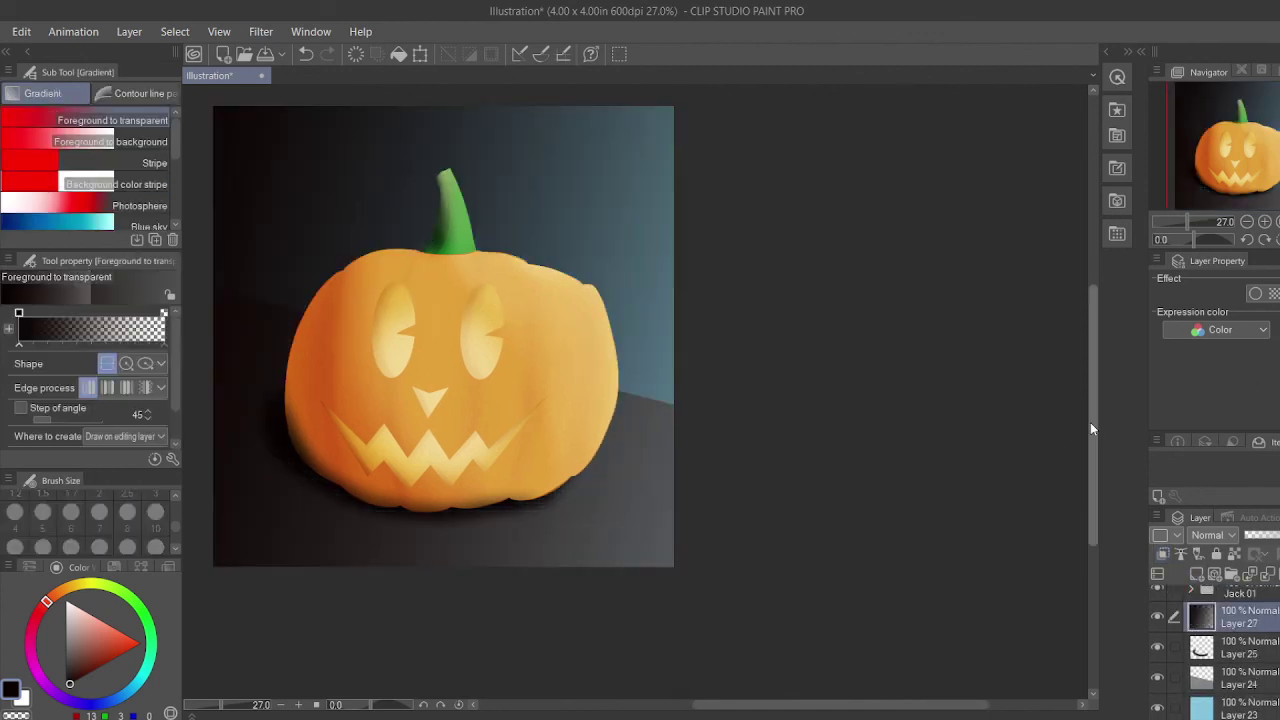
pyautogui.moveTo(1232, 169); pyautogui.dragTo(1161, 163)
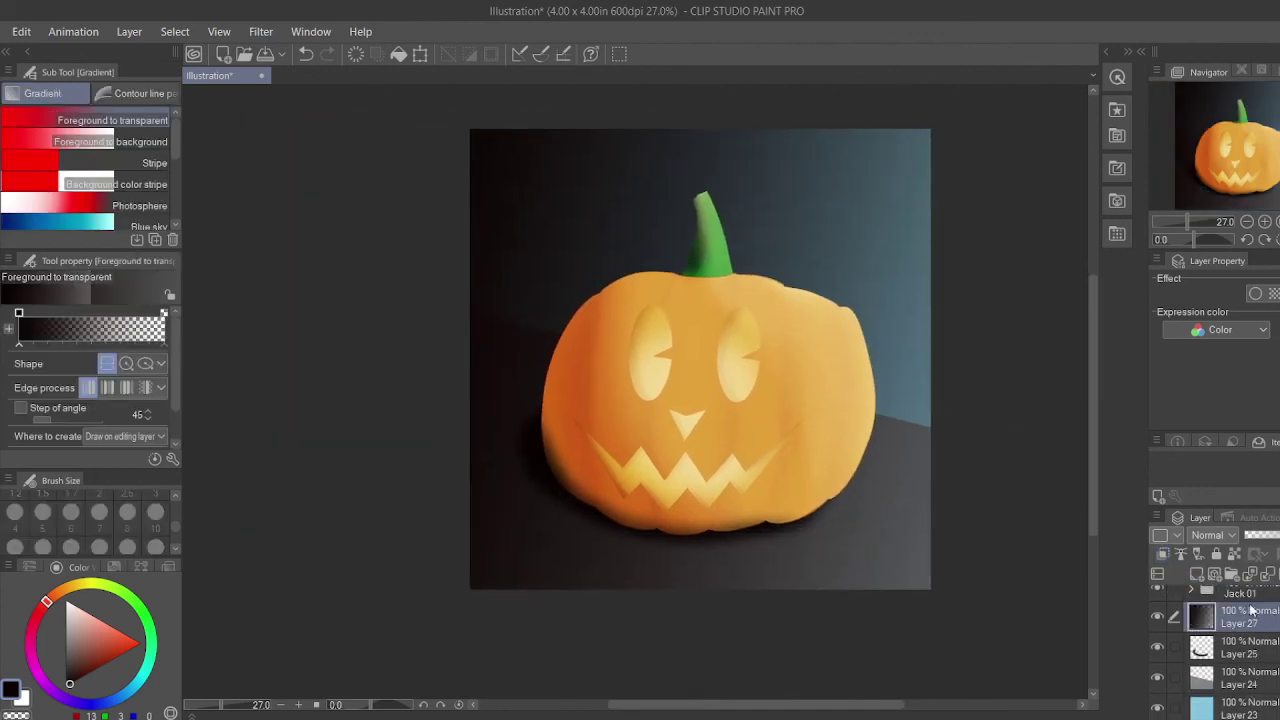
# Place a copy of the Layer 27 gradient above all other layers and set it to Multiply at 20% opacity.
pyautogui.hotkey('ctrl', 'v')
pyautogui.moveTo(1252, 610); pyautogui.dragTo(1254, 590)
pyautogui.click(1263, 537)
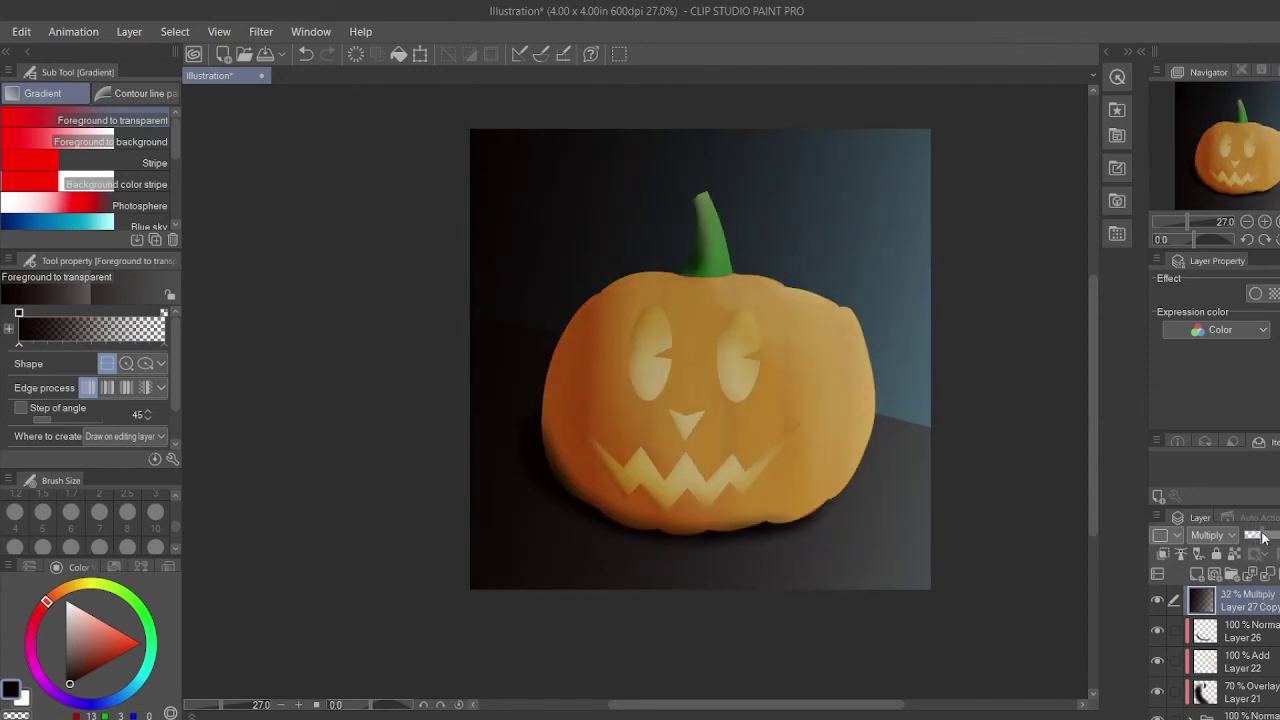
pyautogui.hotkey('ctrl', '0')
pyautogui.click(1248, 631)
pyautogui.moveTo(1269, 537); pyautogui.dragTo(1279, 537)
pyautogui.hotkey('ctrl', 'v')
pyautogui.click(1250, 602)
pyautogui.click(1251, 537)
# Weaken the Layer 27 background gradient, and draw a black-to-transparent gradient over the pumpkin from the left on clipped Layer 28 at 20% opacity.
pyautogui.scroll(-5, 1238, 633)
pyautogui.click(1240, 616)
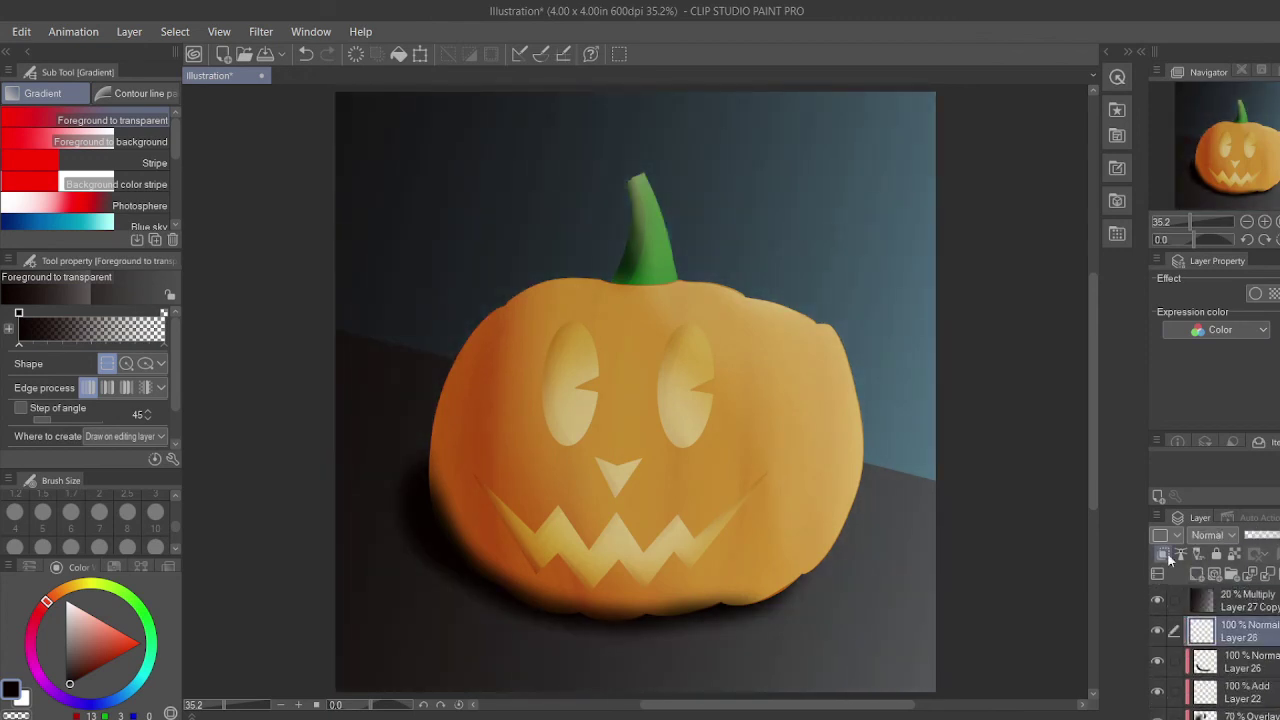
pyautogui.moveTo(399, 307); pyautogui.dragTo(1004, 448)
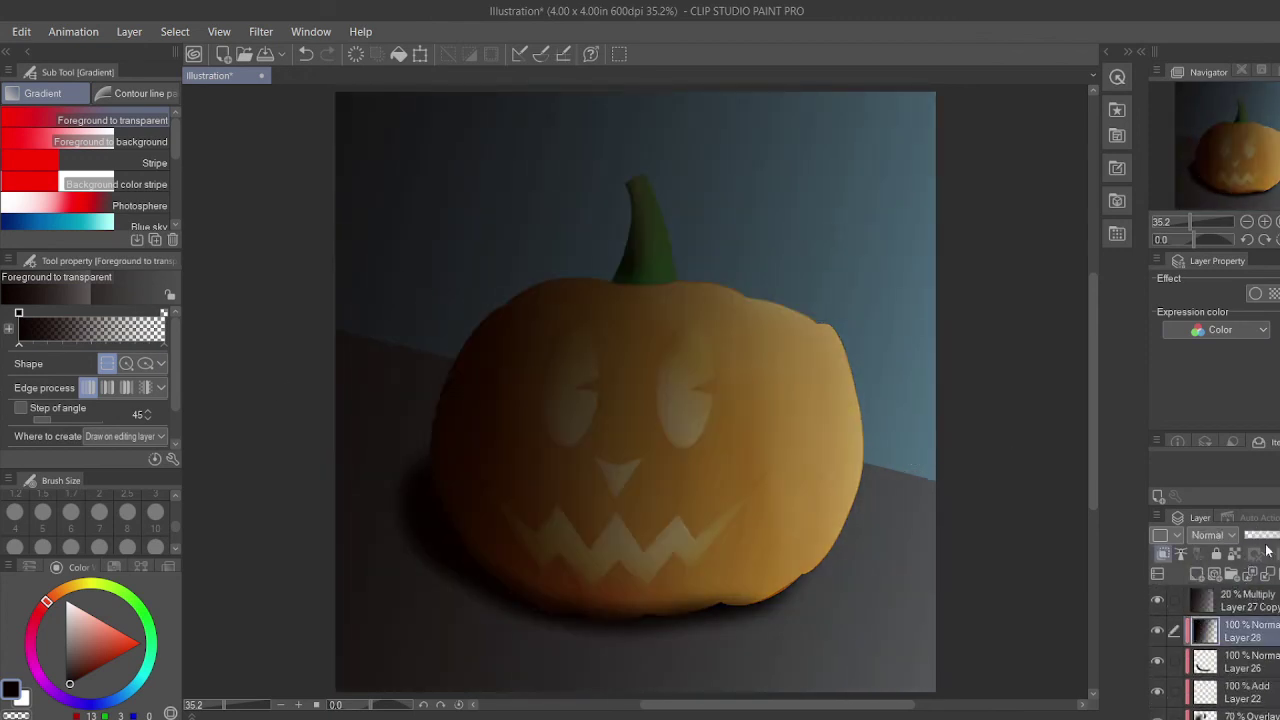
pyautogui.moveTo(1268, 537); pyautogui.dragTo(1248, 536)
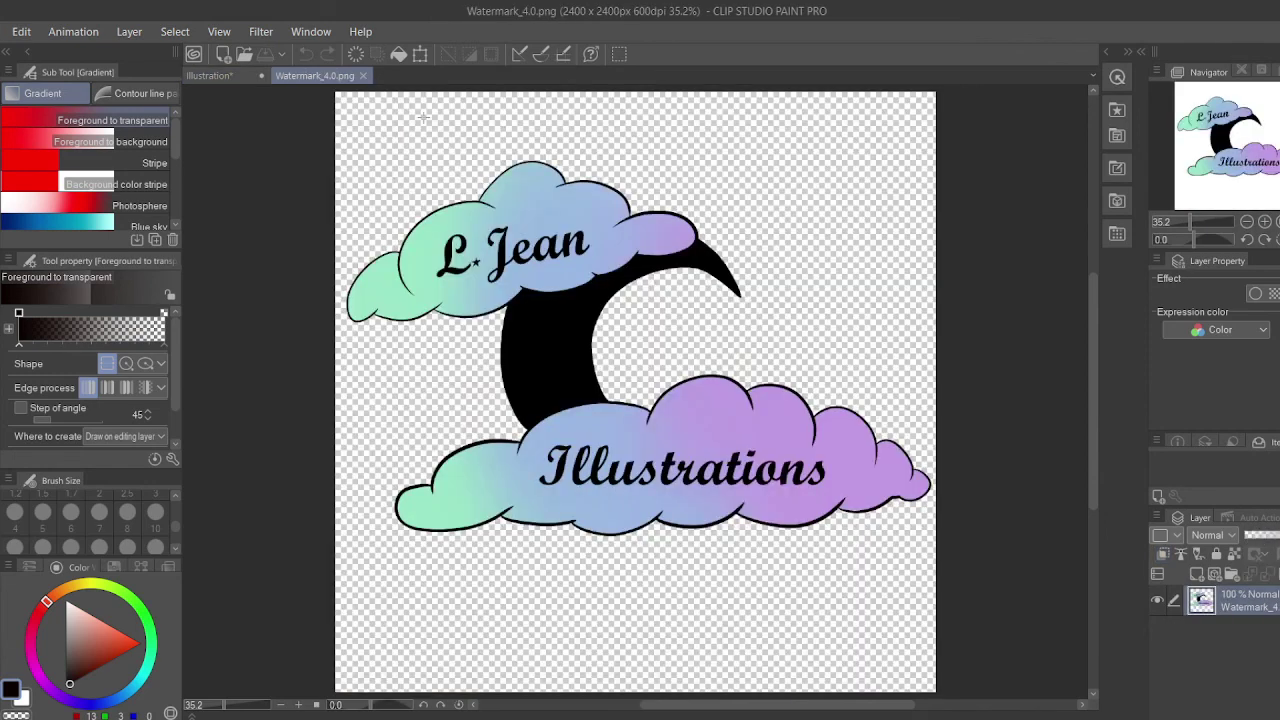
# Paste the Watermark_4.0 artwork into the illustration, scaled down into the canvas's lower right corner at 50% opacity.
pyautogui.click(228, 75)
pyautogui.hotkey('ctrl', 'v')
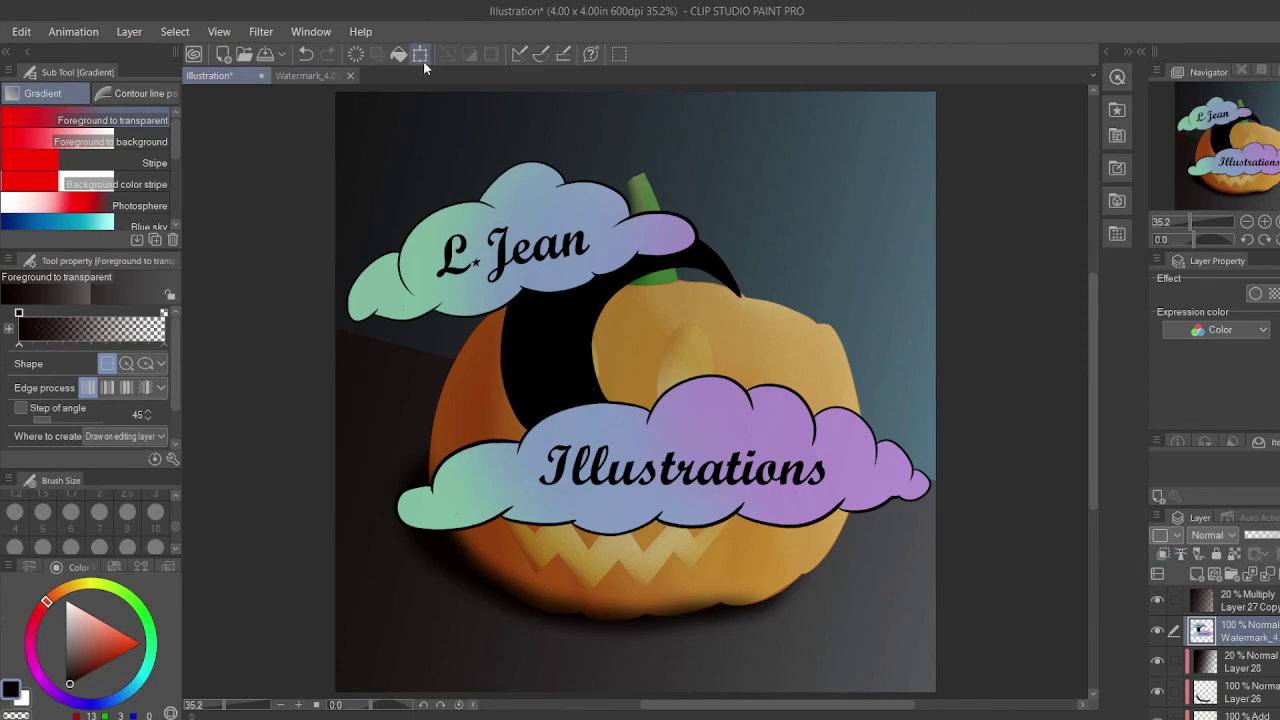
pyautogui.click(420, 54)
pyautogui.moveTo(346, 160); pyautogui.dragTo(762, 428)
pyautogui.moveTo(762, 487); pyautogui.dragTo(806, 487)
pyautogui.moveTo(864, 500); pyautogui.dragTo(861, 639)
pyautogui.click(840, 689)
pyautogui.click(1270, 536)
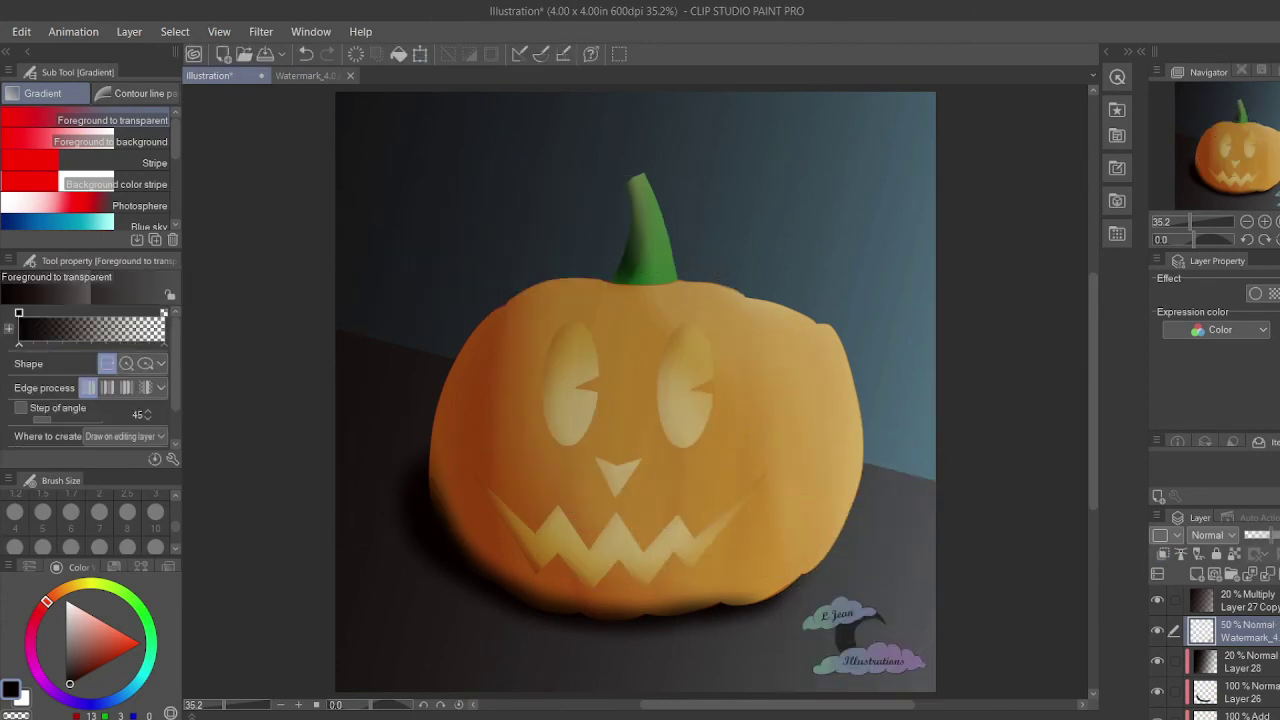